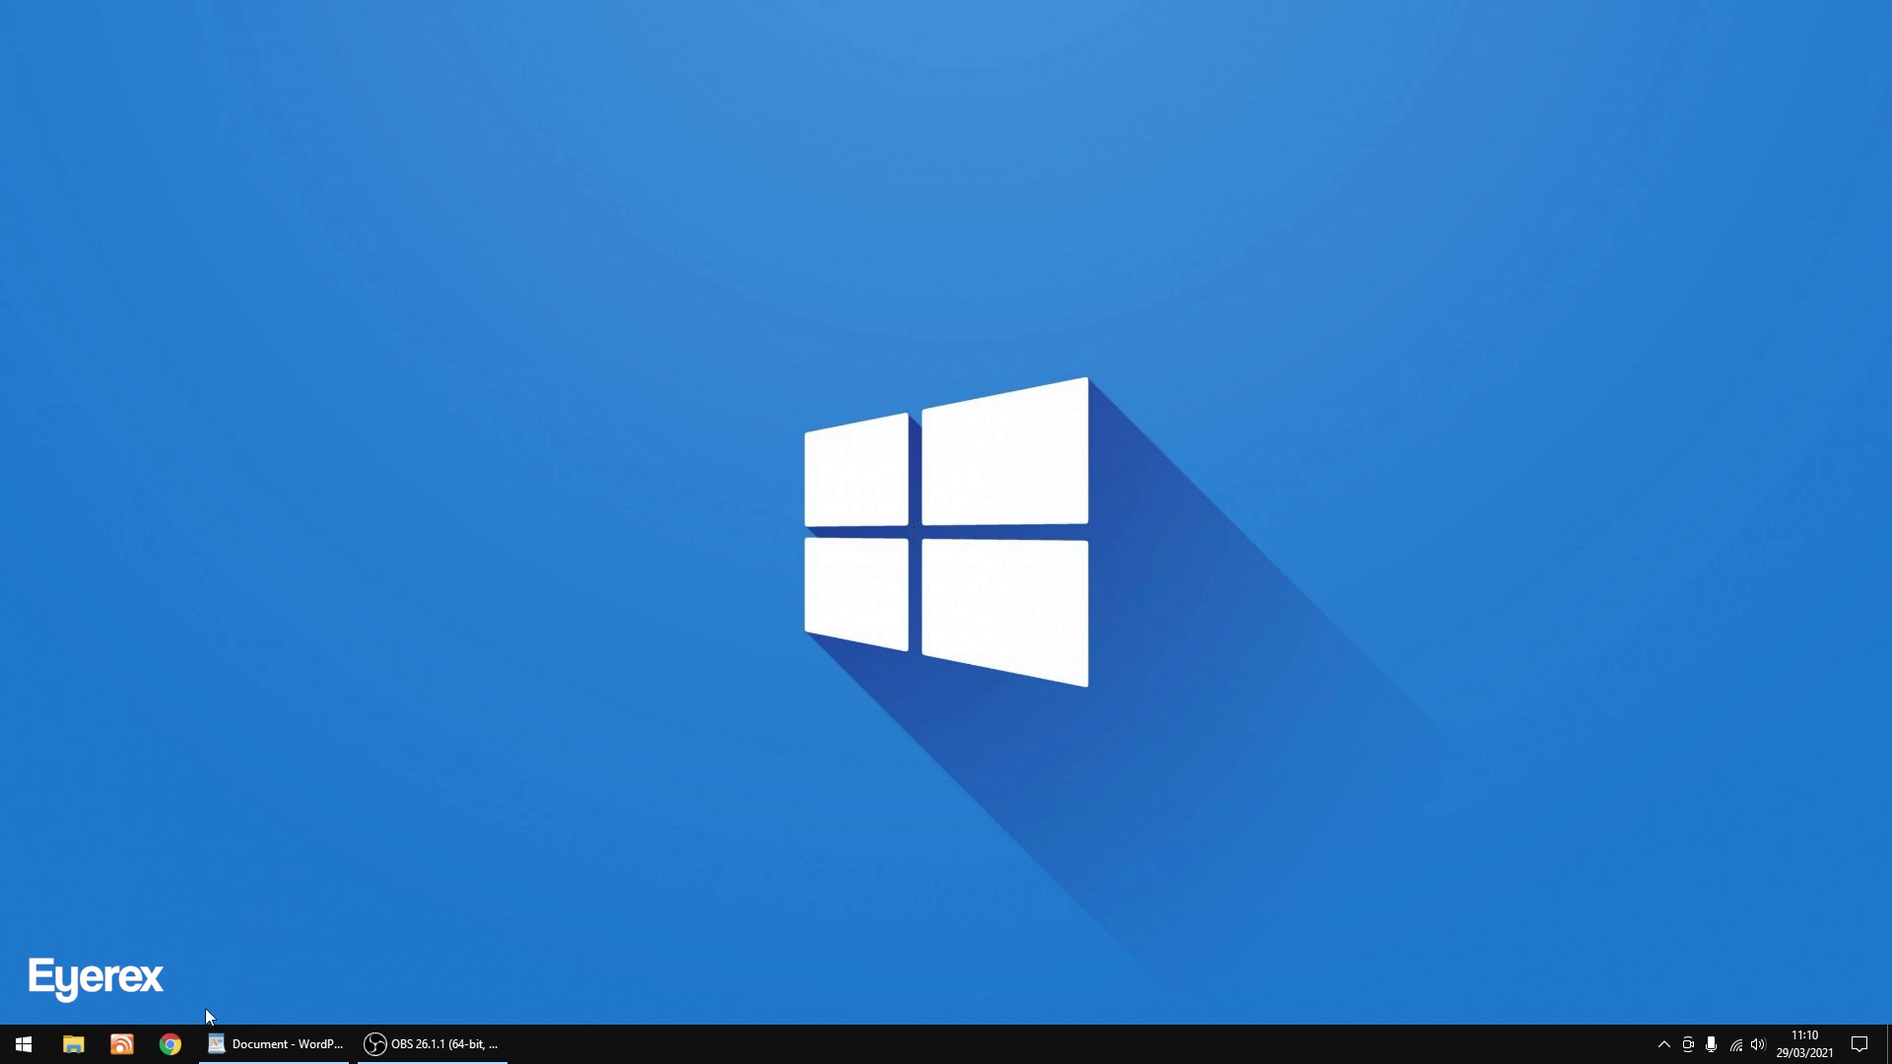
Launch Google Chrome from the taskbar to get a new tab.
click(169, 1044)
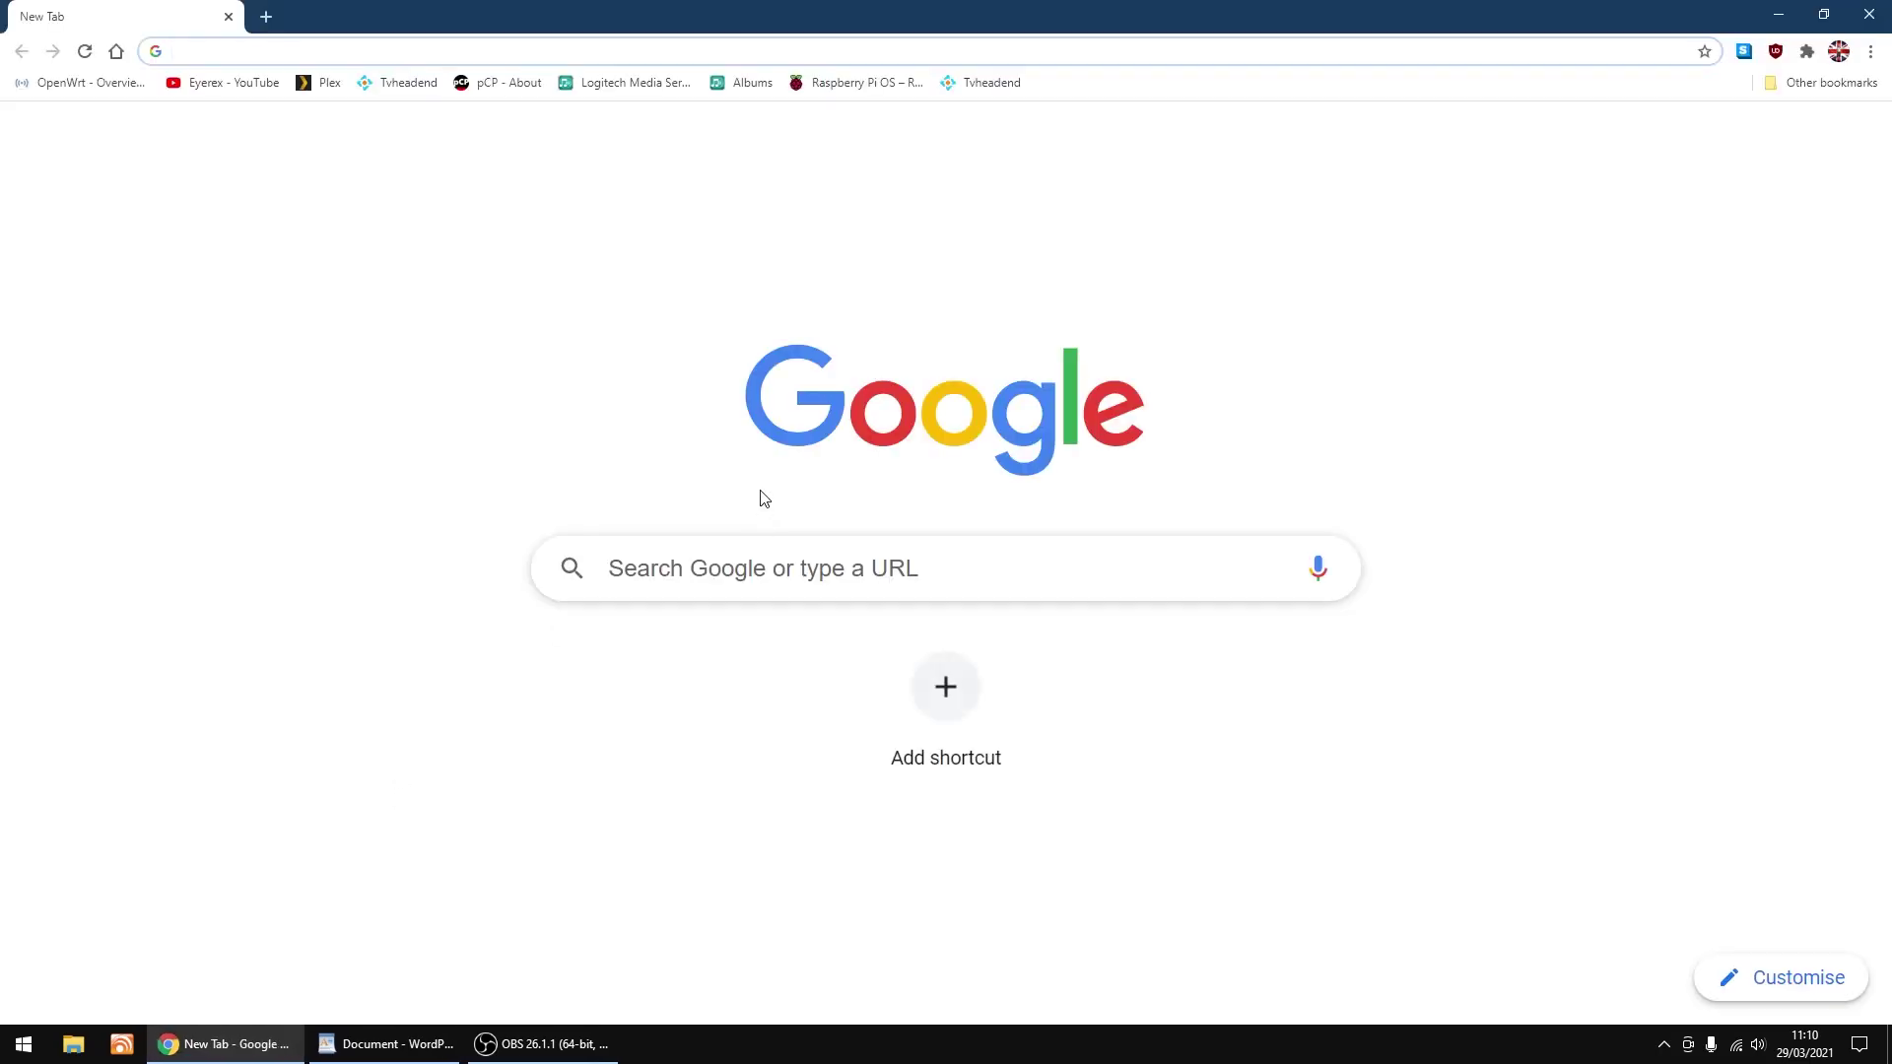
From the Raspberry Pi OS bookmark, open all download options and download Raspberry Pi OS Lite.
click(871, 94)
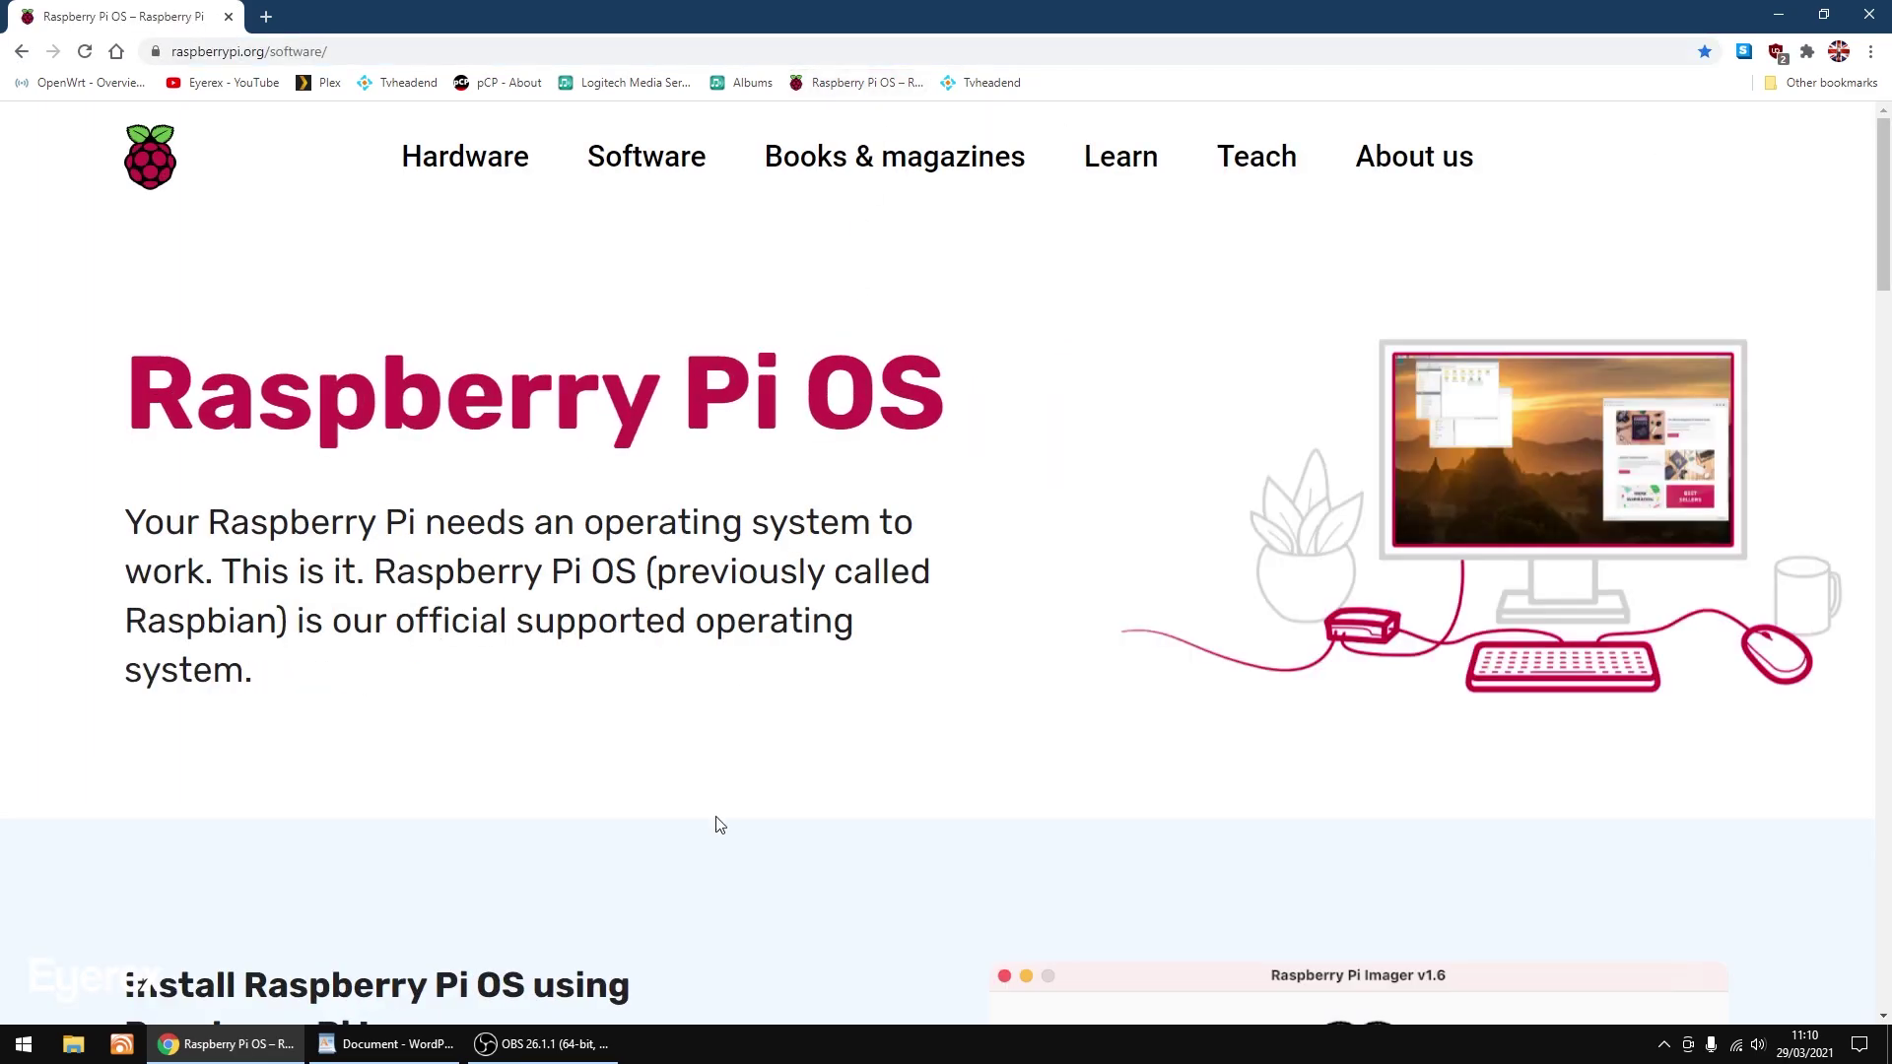
scroll(717, 825, down, 3)
scroll(717, 825, down, 15)
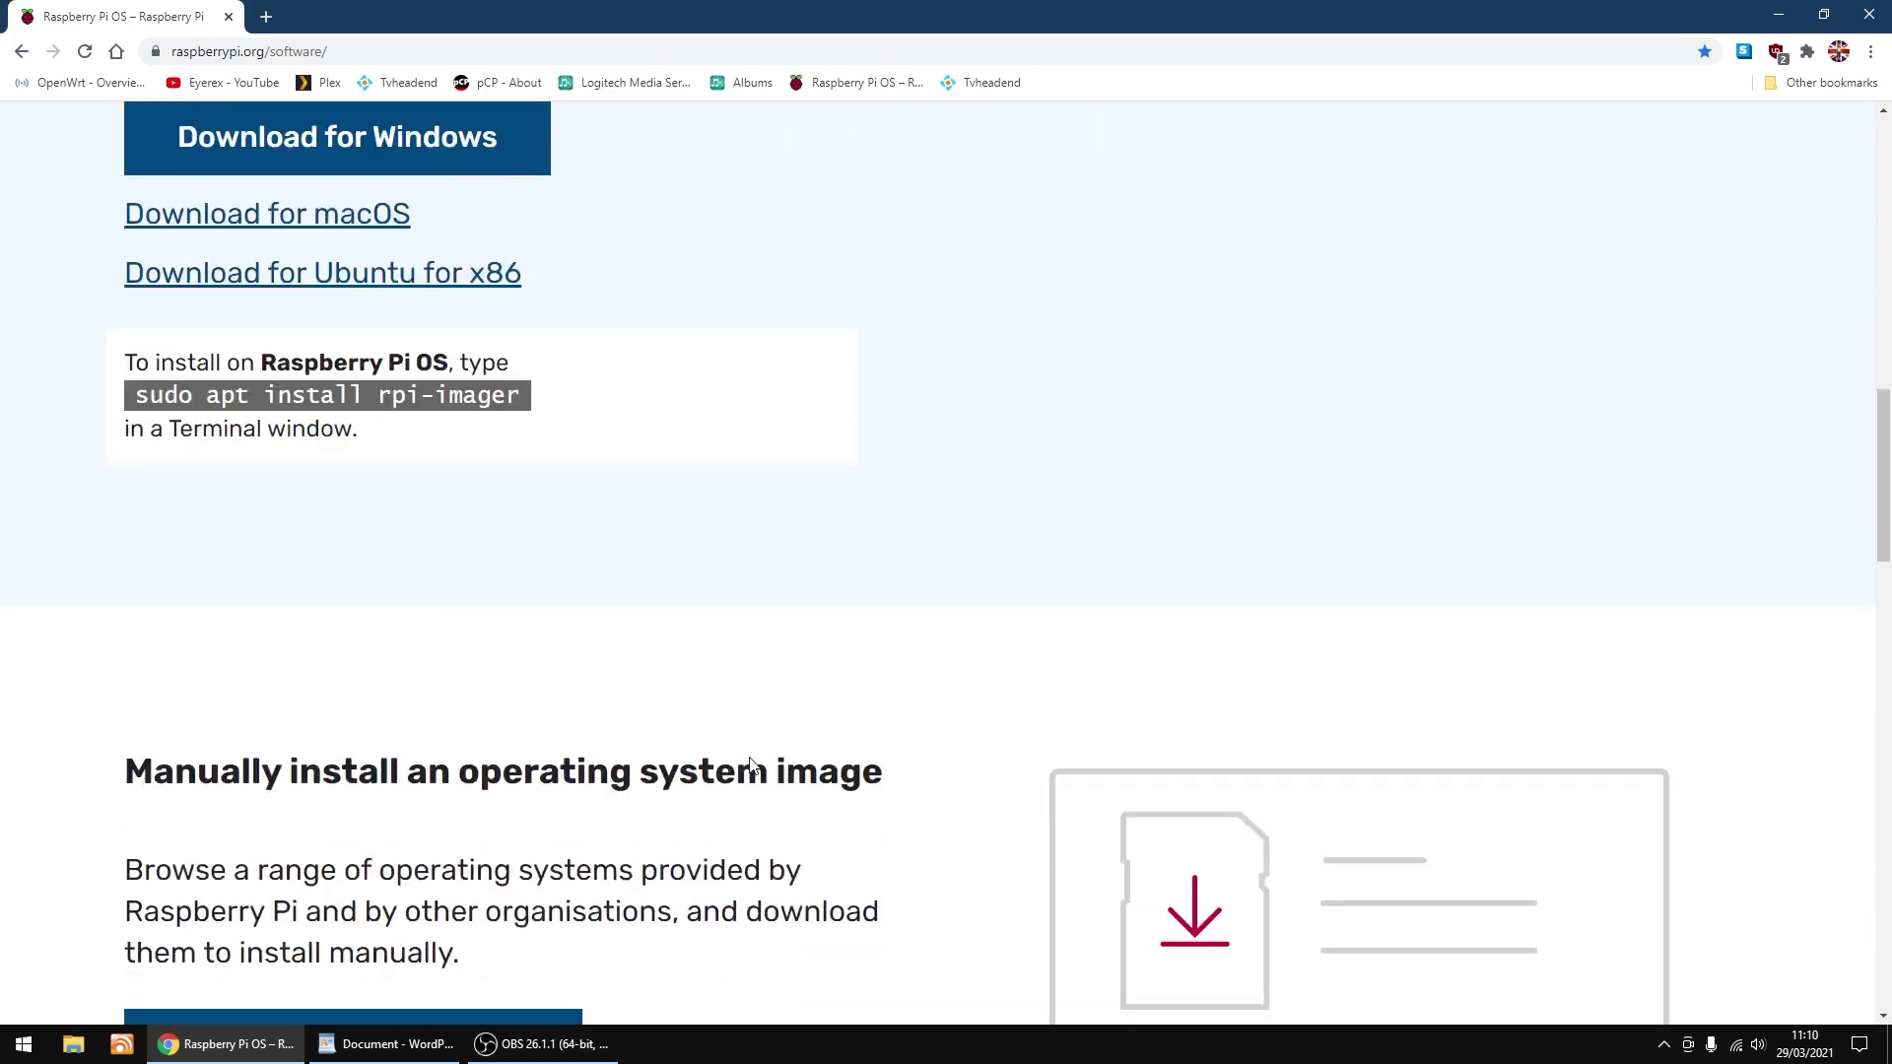
scroll(751, 760, down, 2)
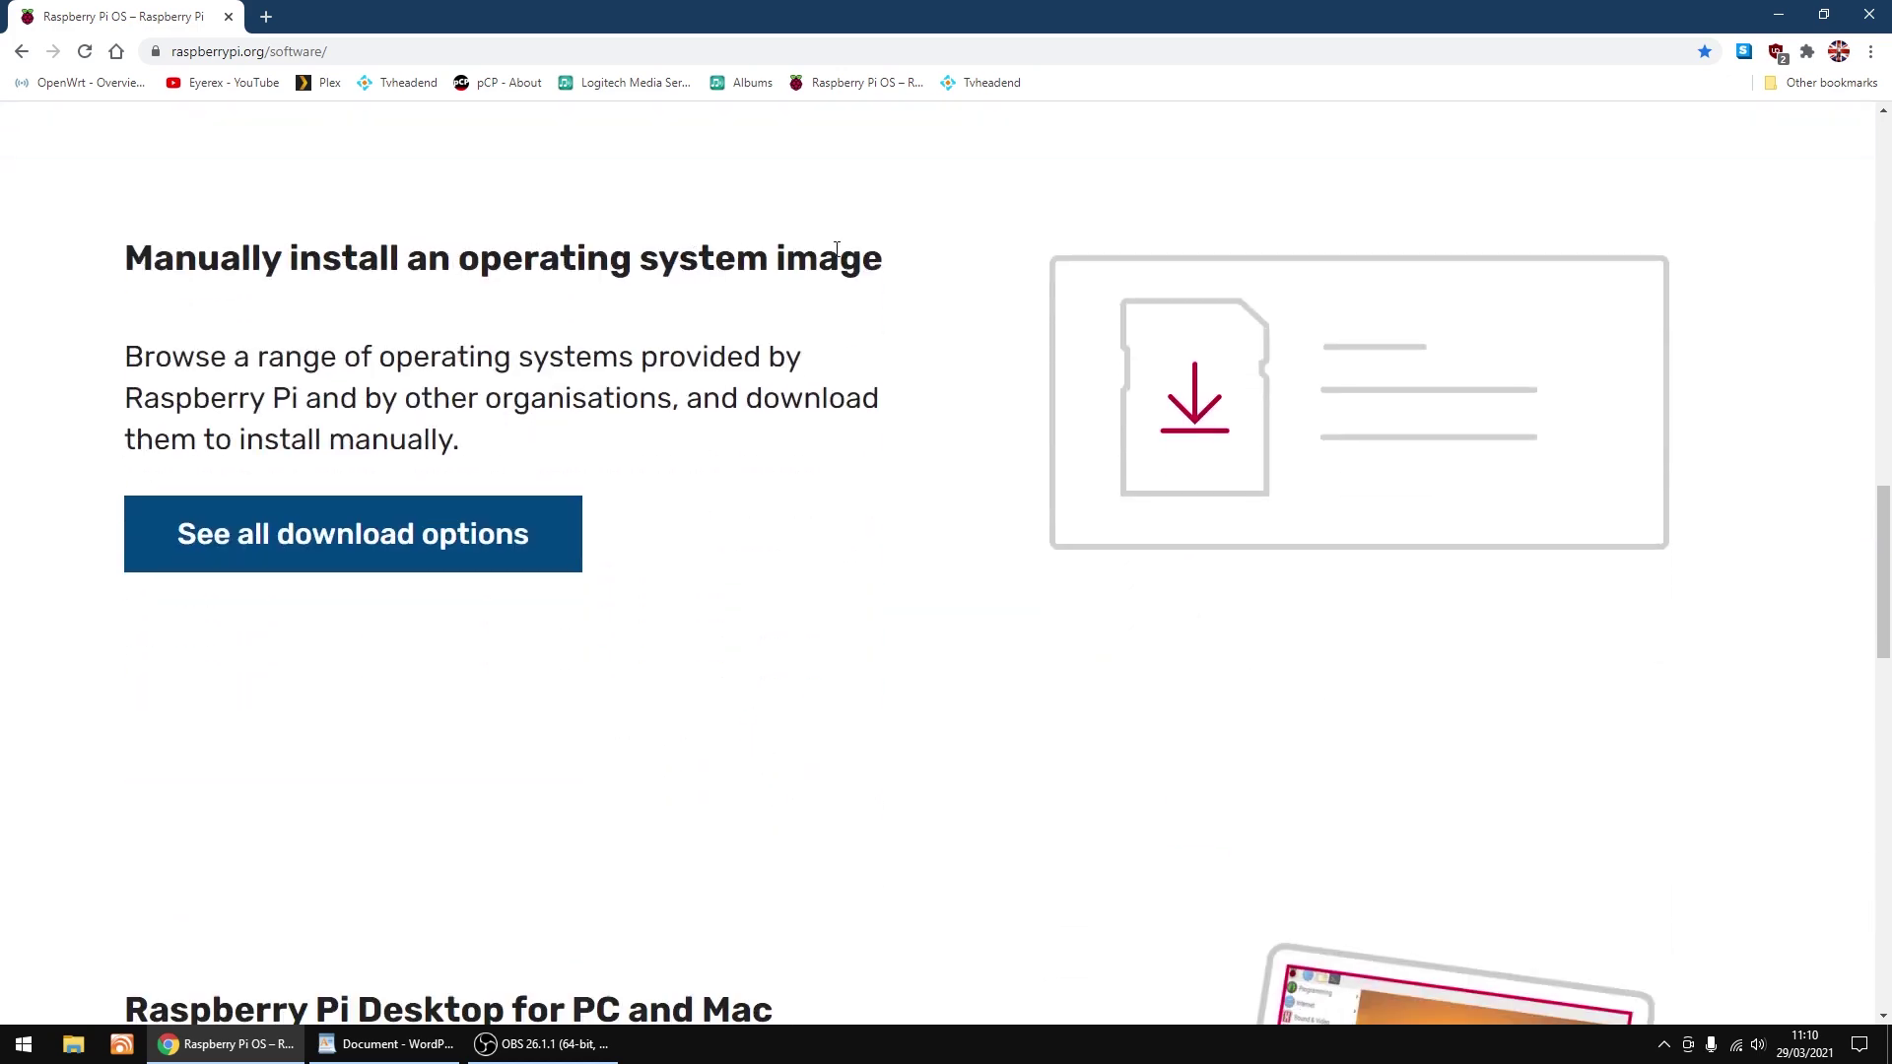
click(360, 537)
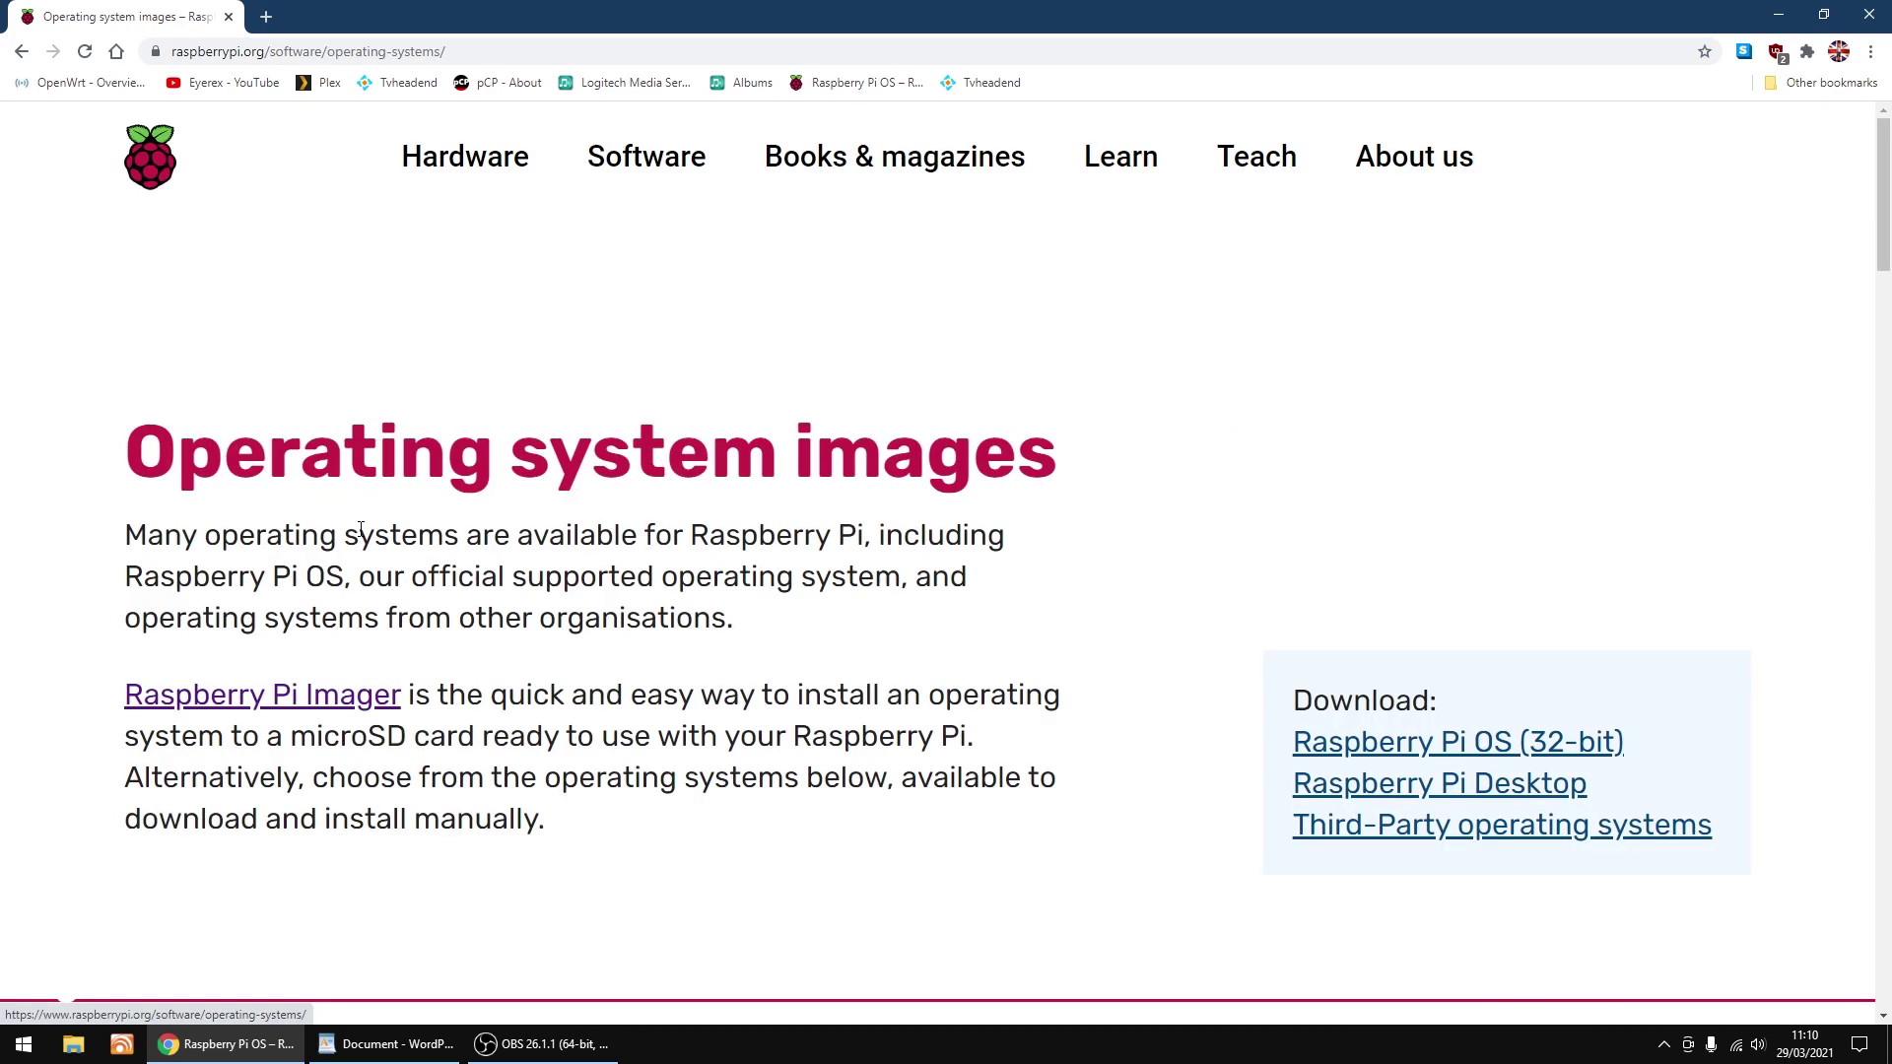
scroll(633, 532, down, 6)
scroll(645, 529, down, 6)
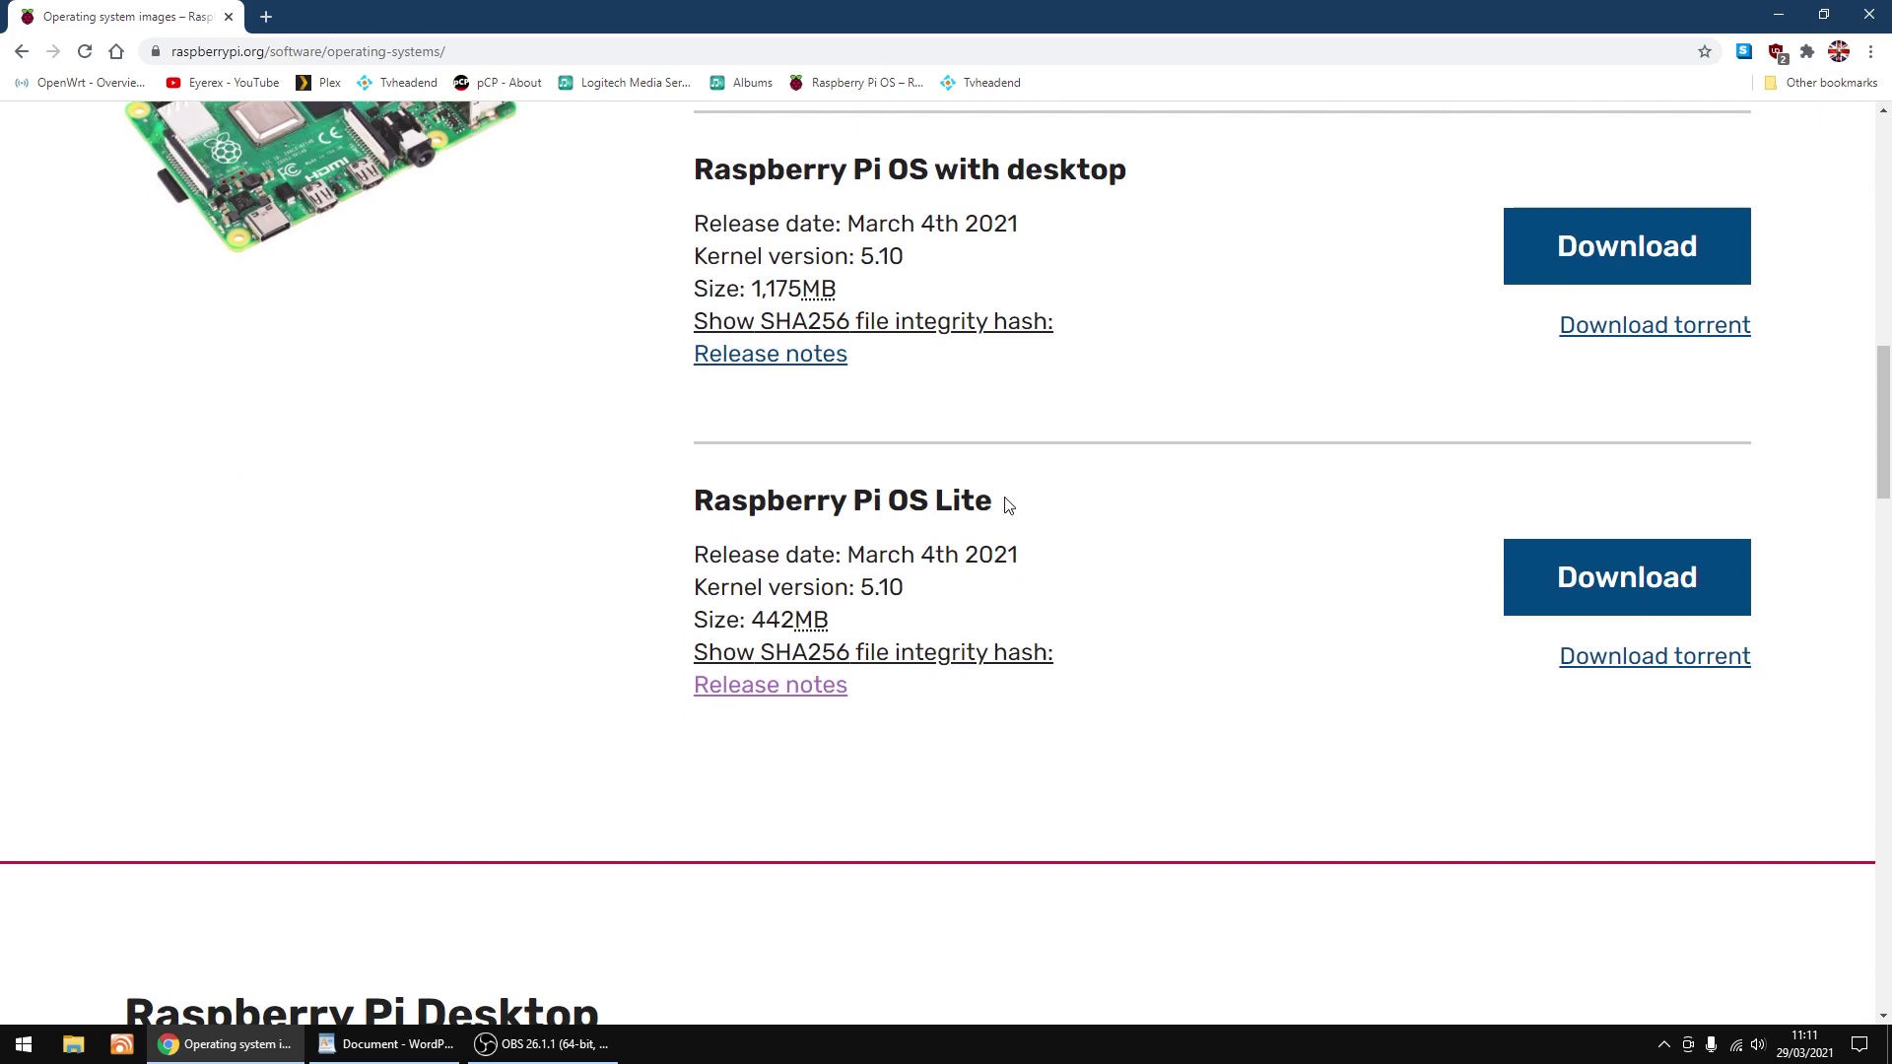
click(1603, 578)
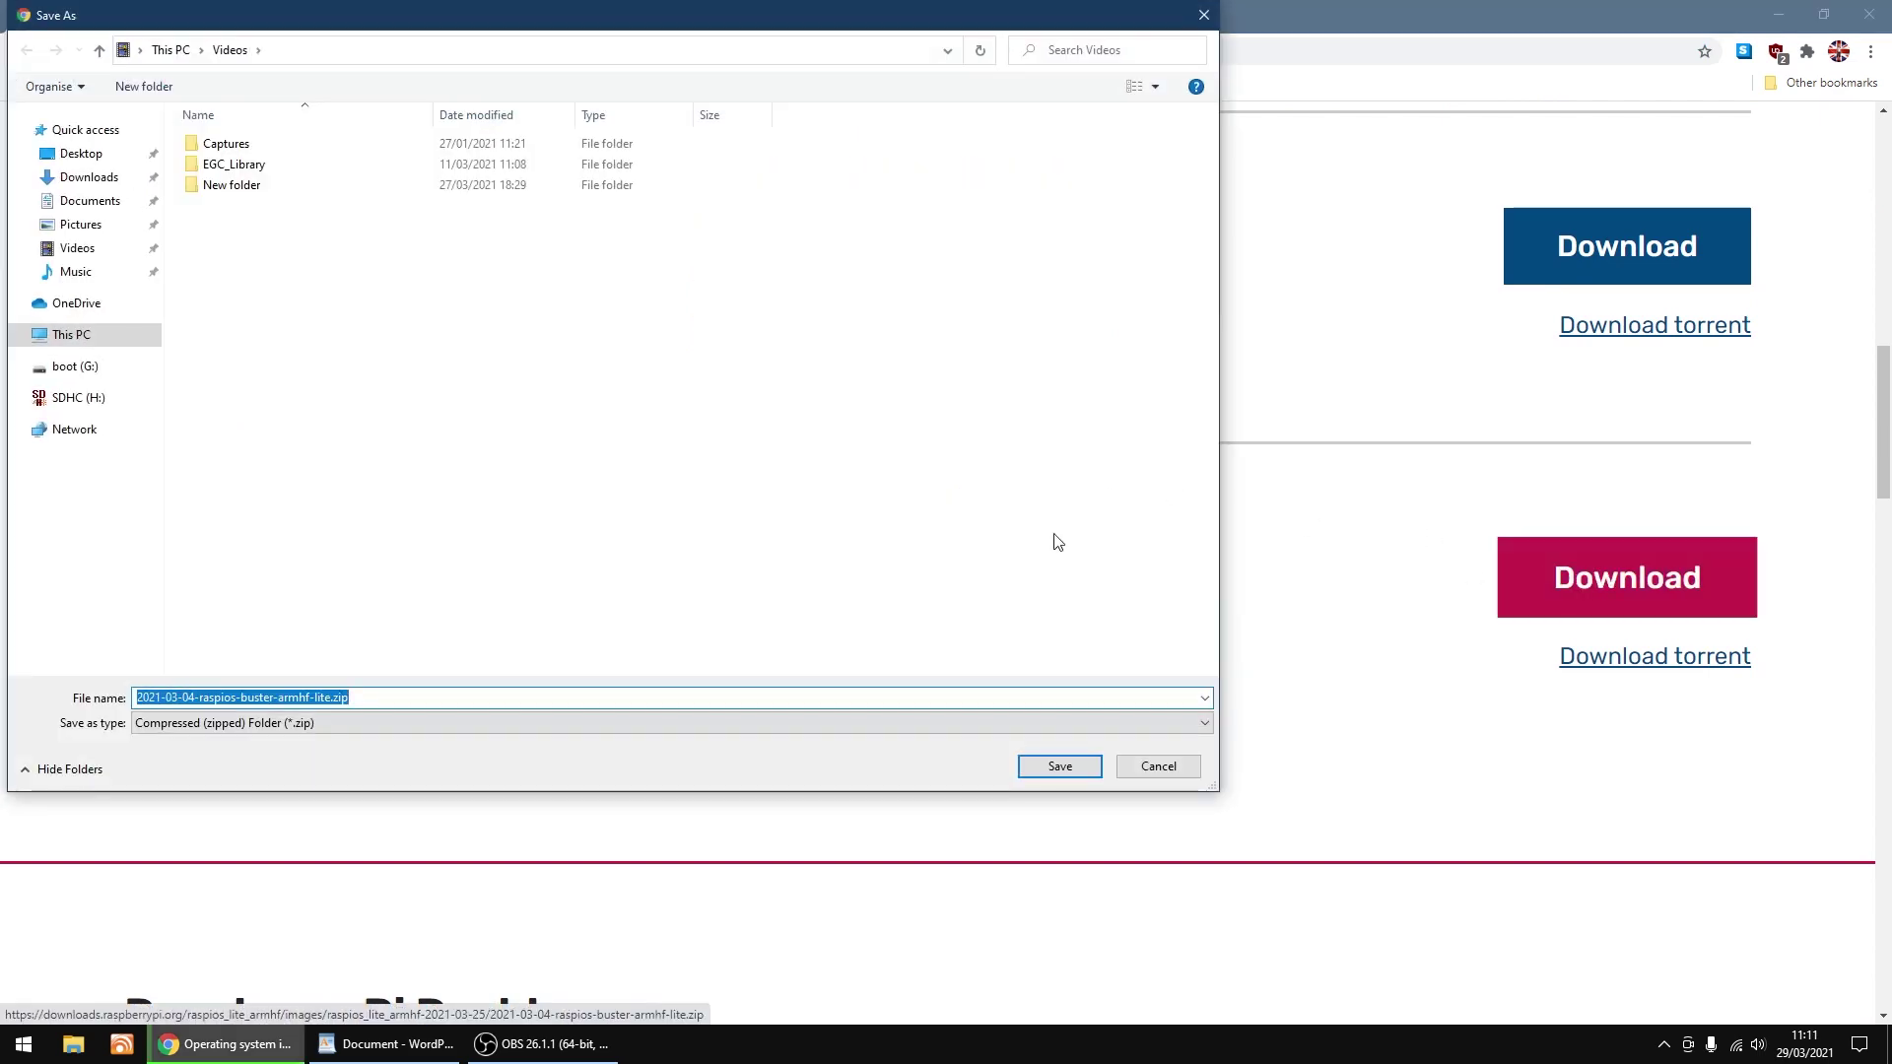
Cancel saving the Raspberry Pi OS Lite zip to Downloads and close Chrome.
click(94, 181)
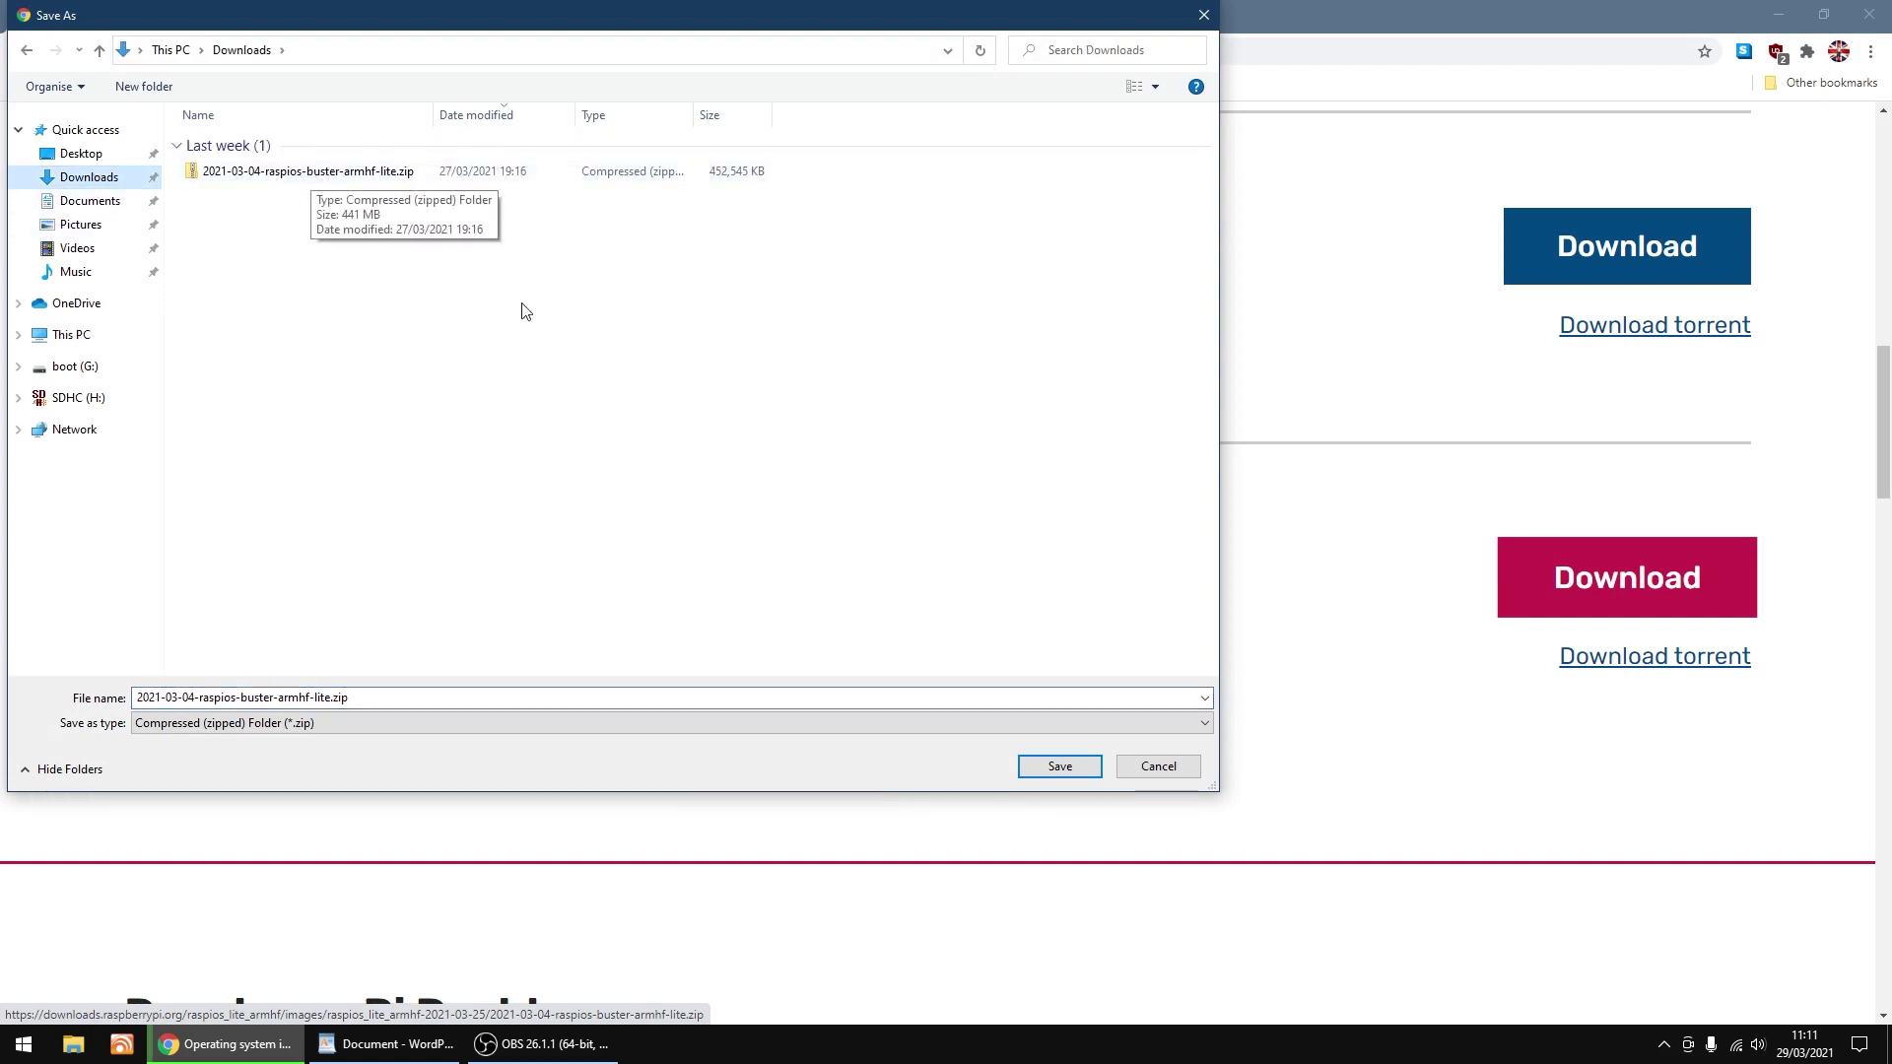
click(1158, 767)
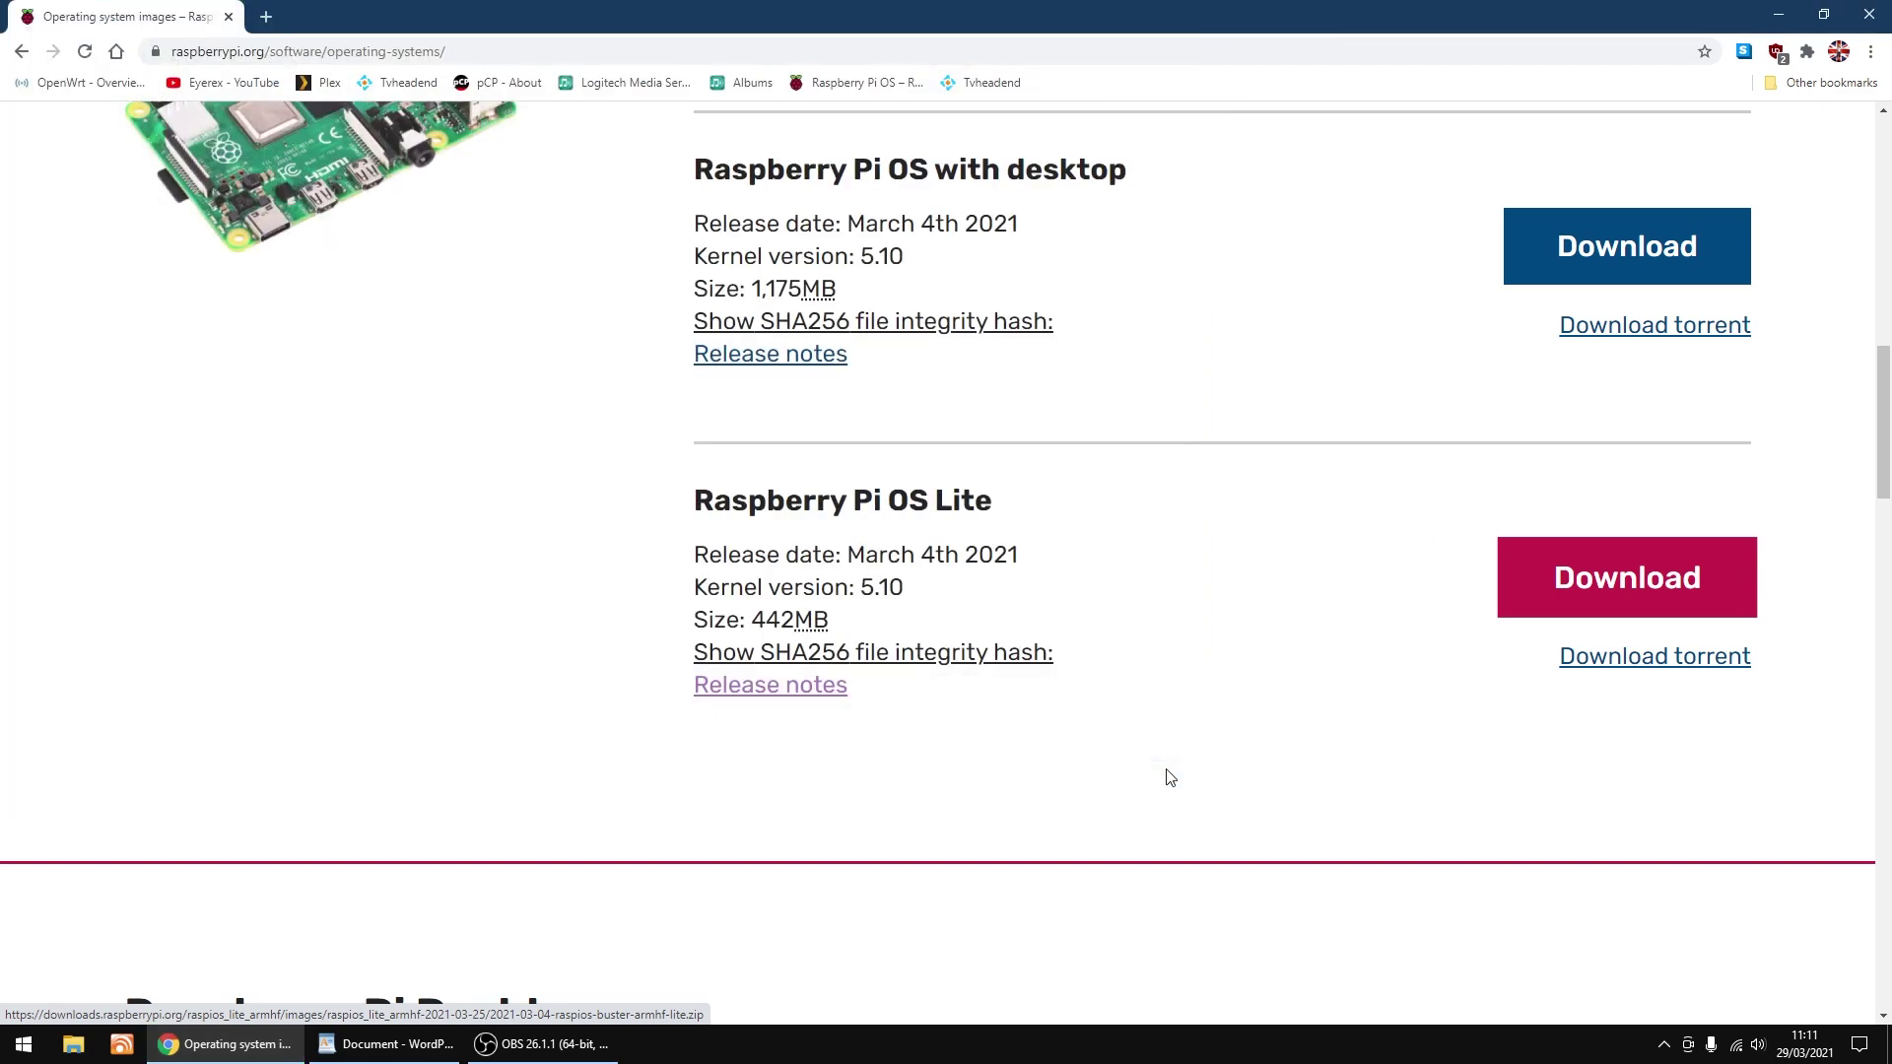
click(1869, 14)
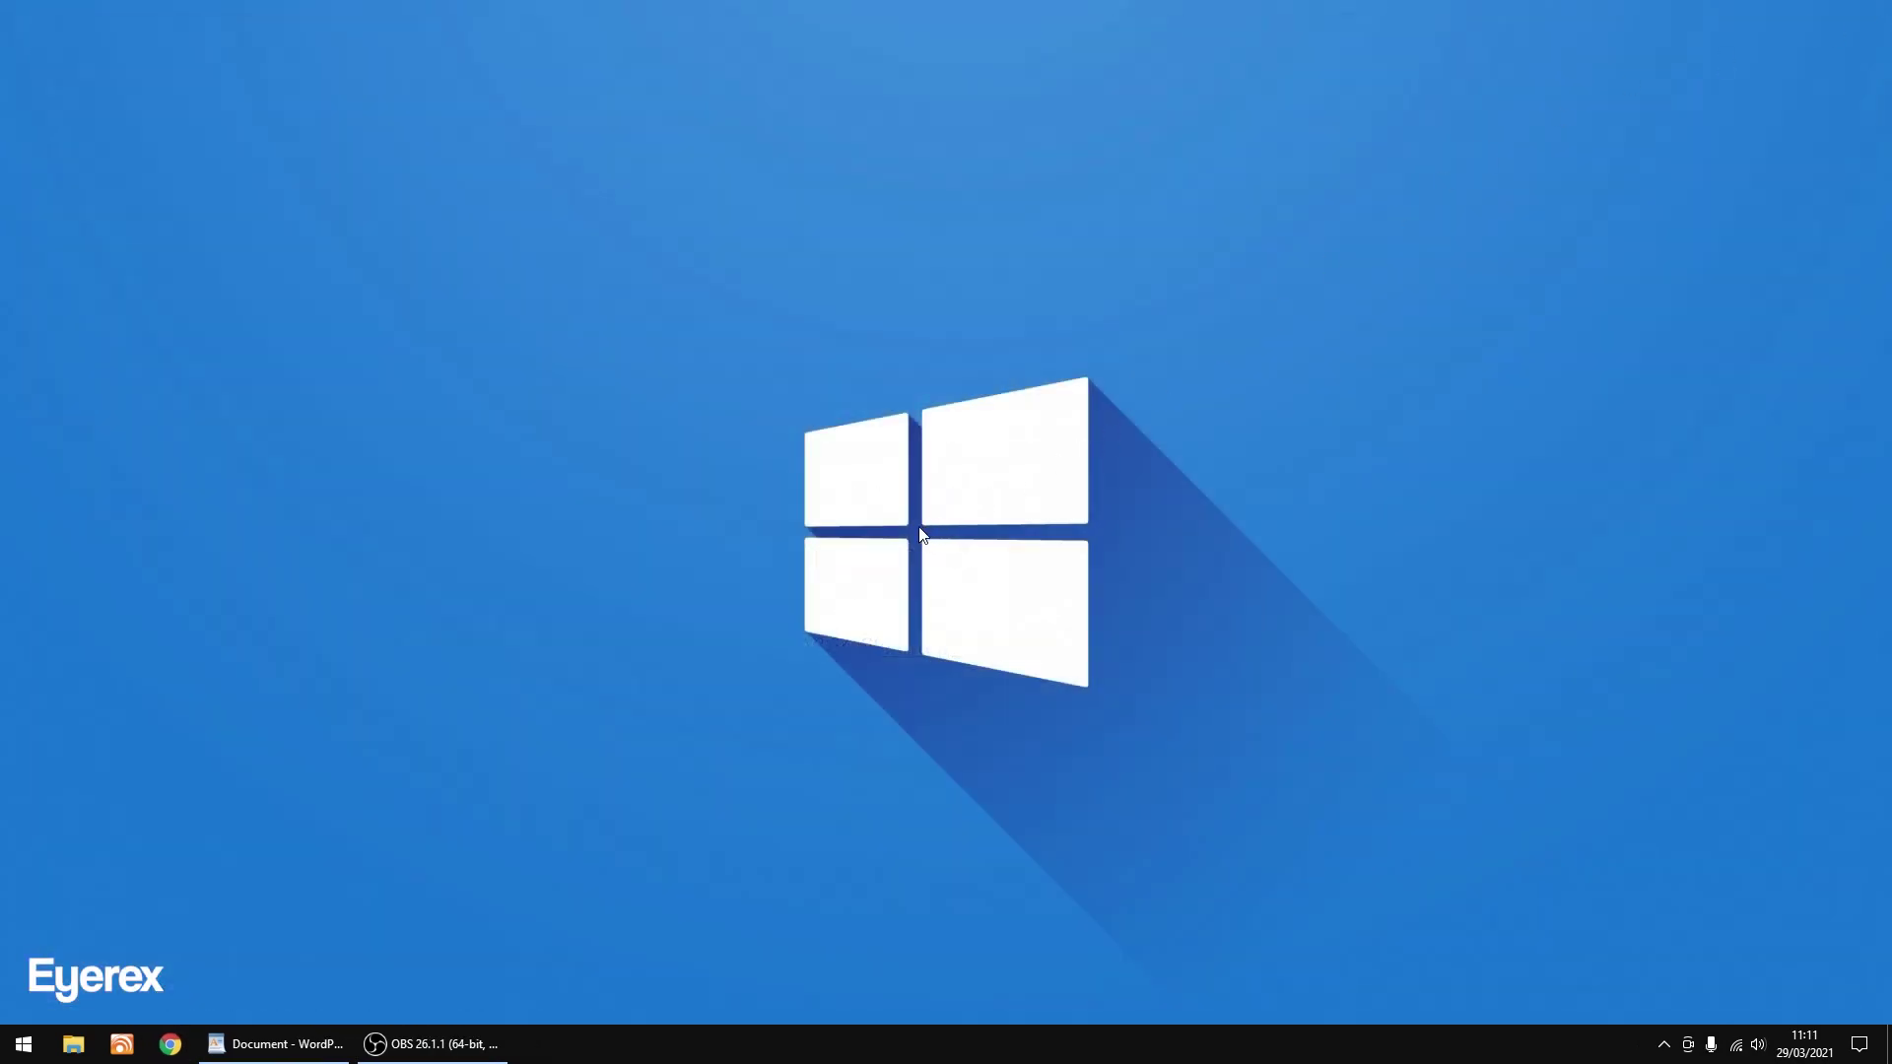
Launch Raspberry Pi Imager and choose the custom image 2021-03-04-raspios-buster-armhf-lite.zip from Downloads.
click(23, 1044)
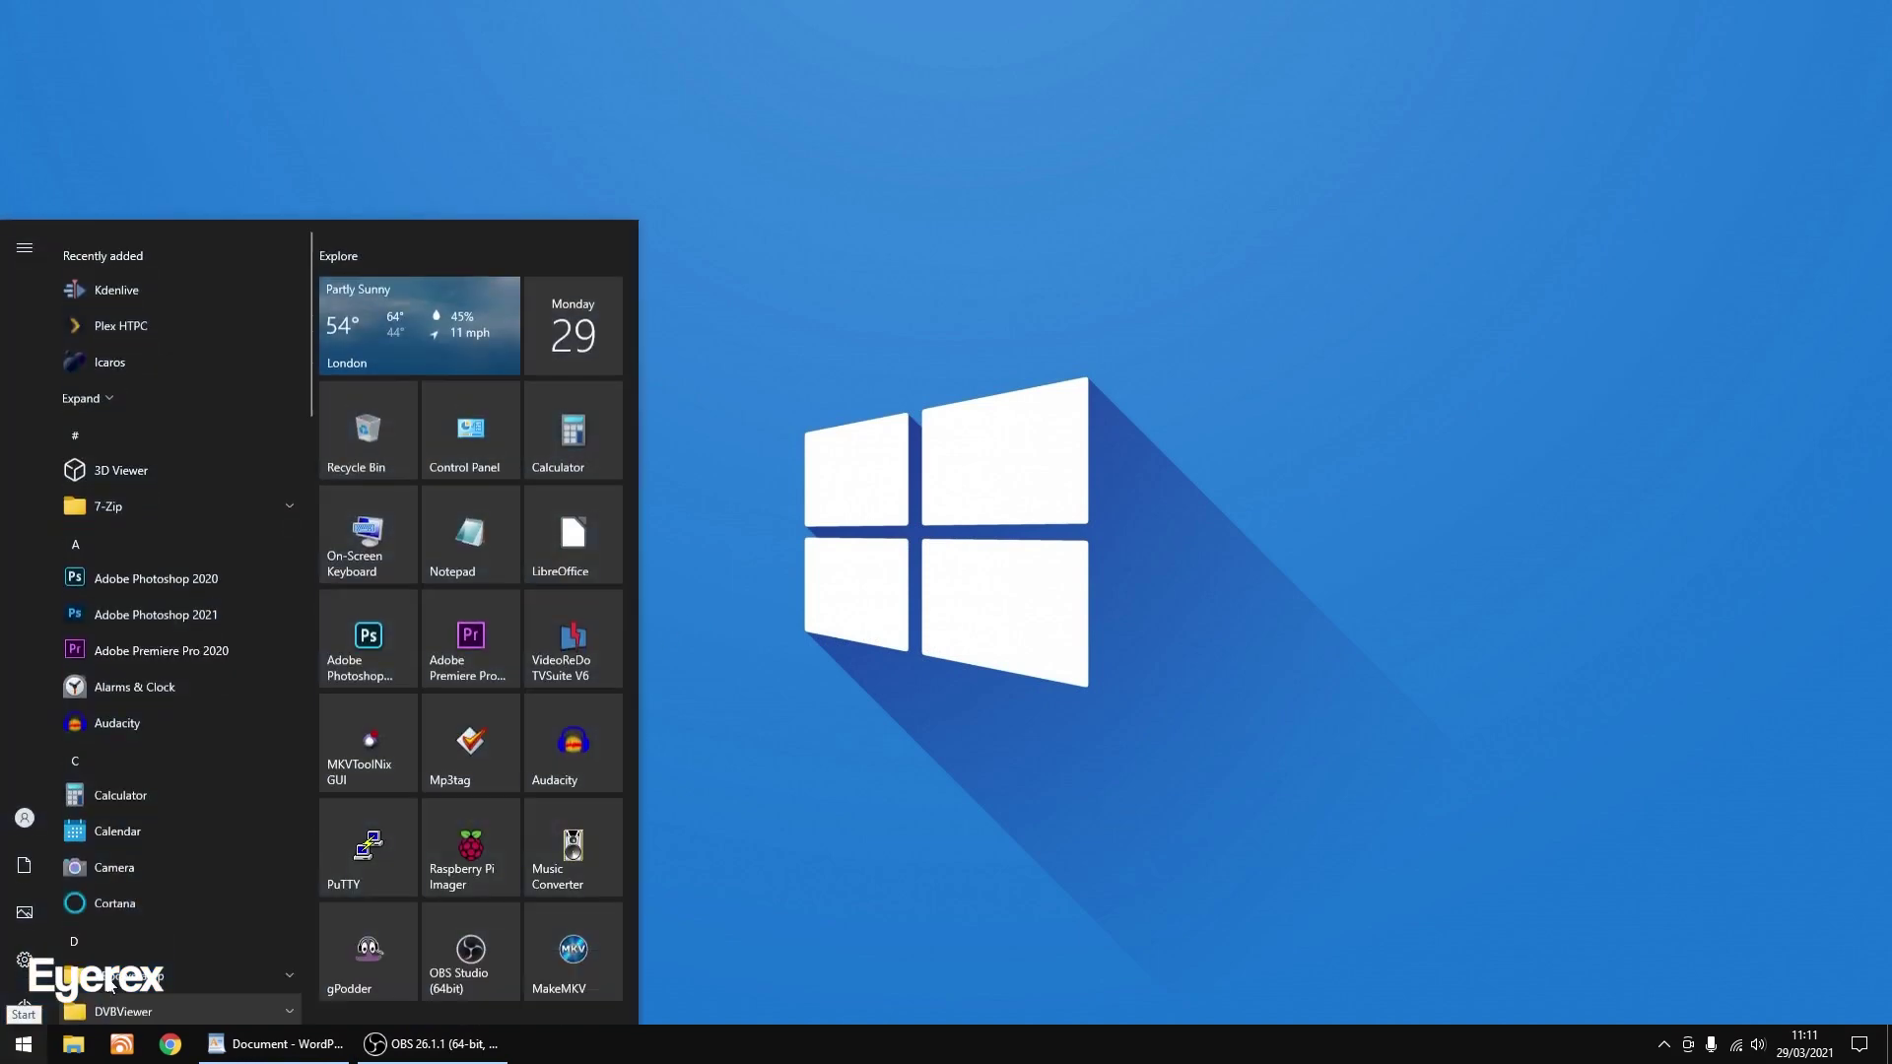
click(469, 827)
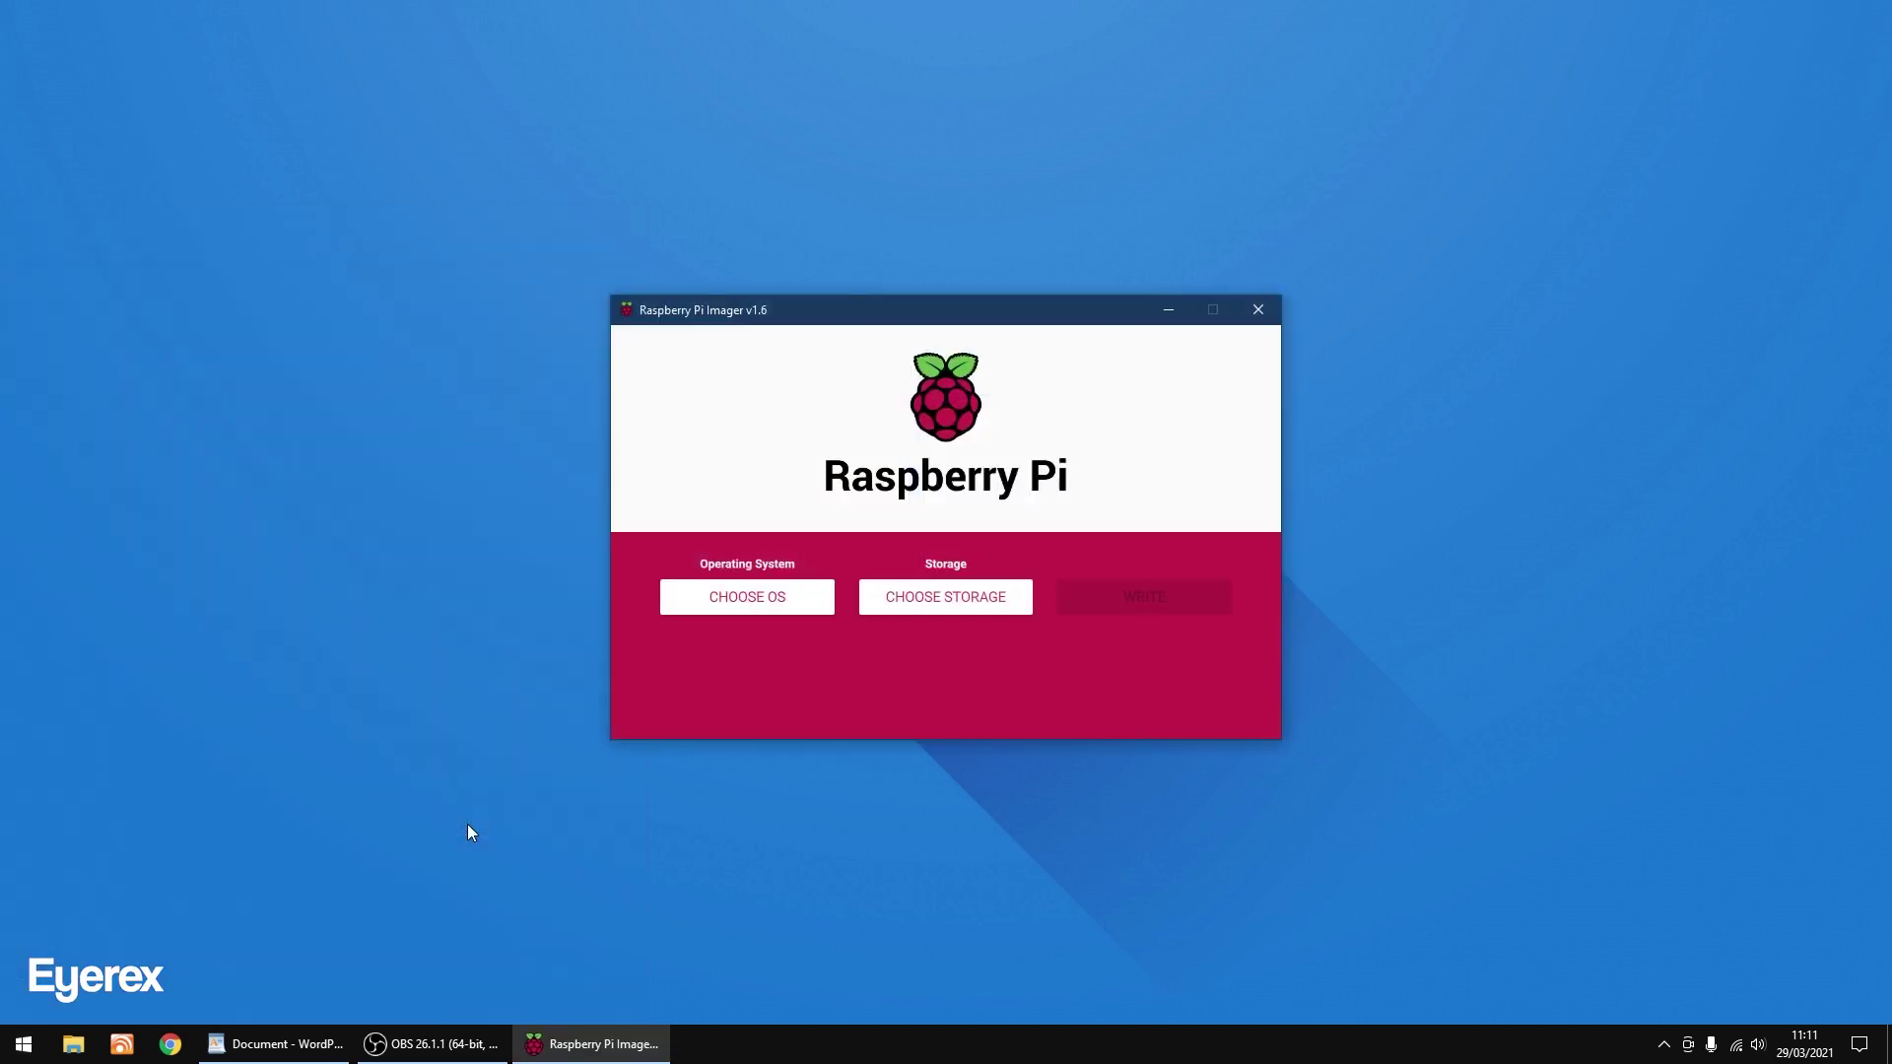
click(742, 609)
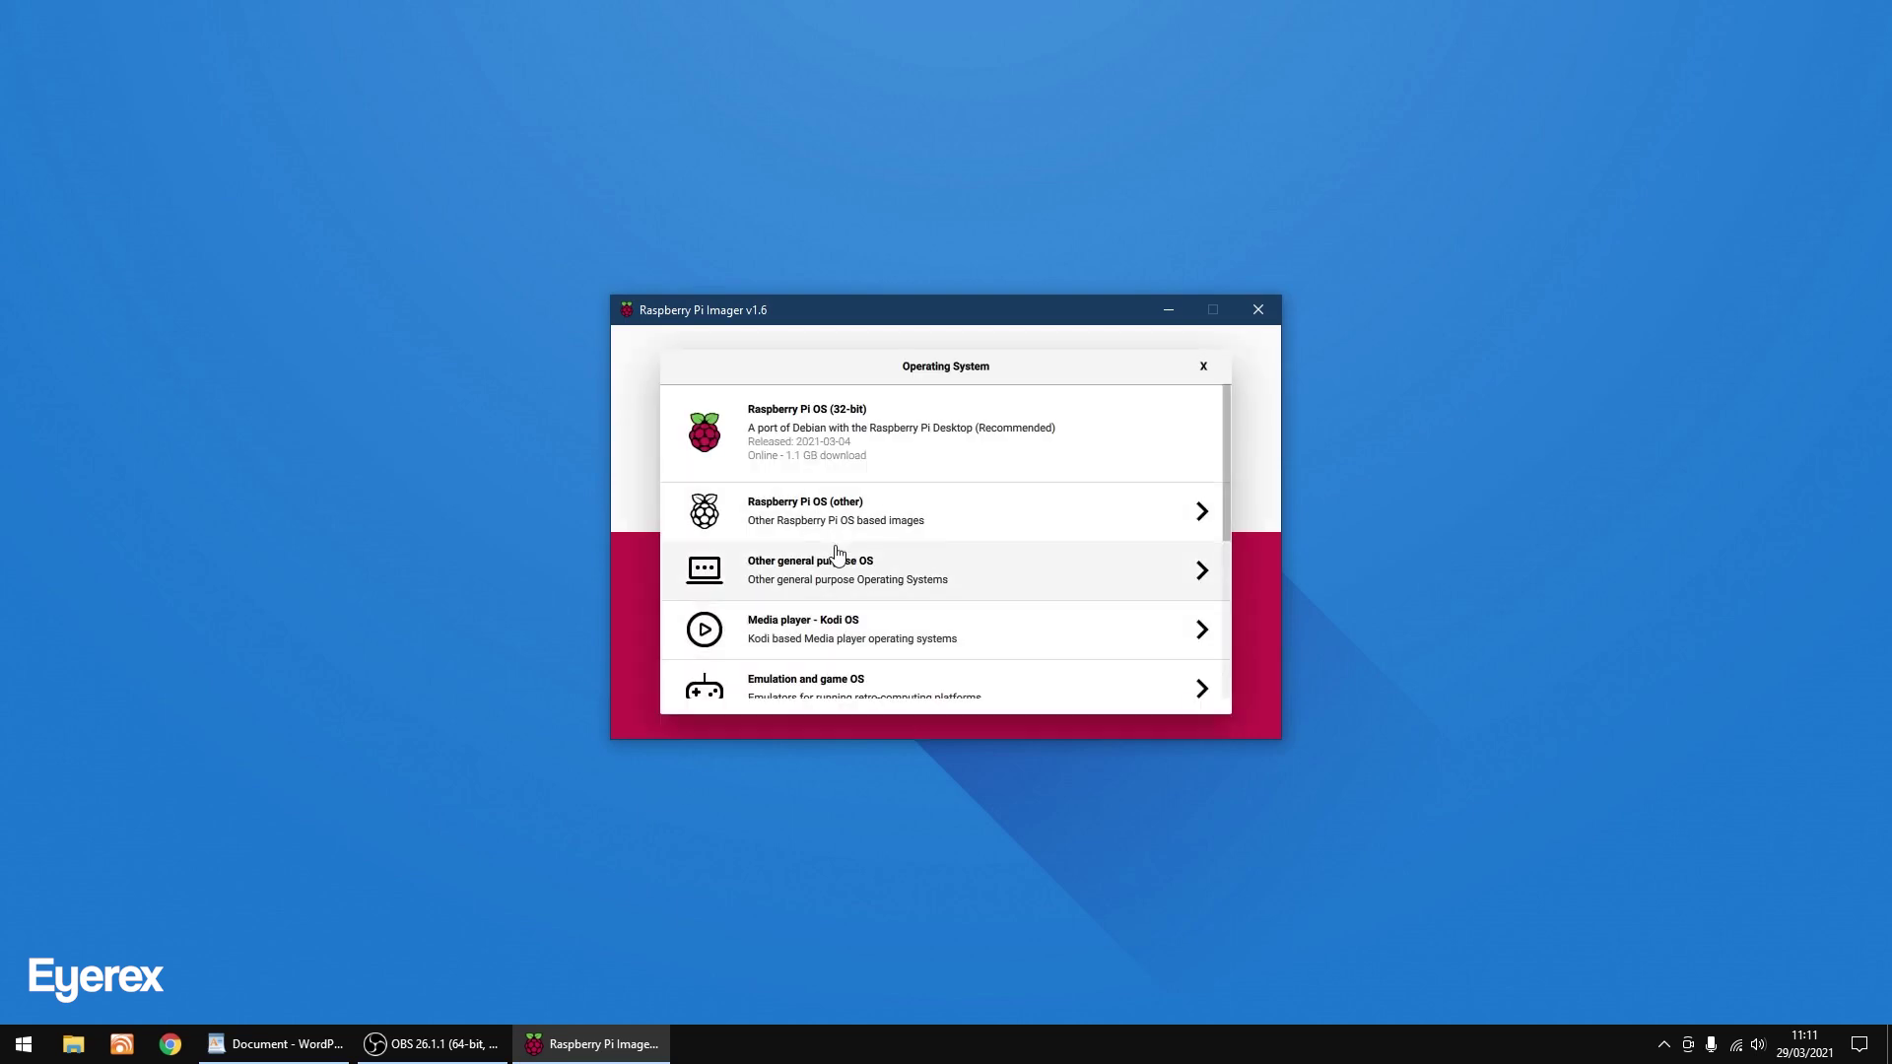
scroll(836, 553, down, 3)
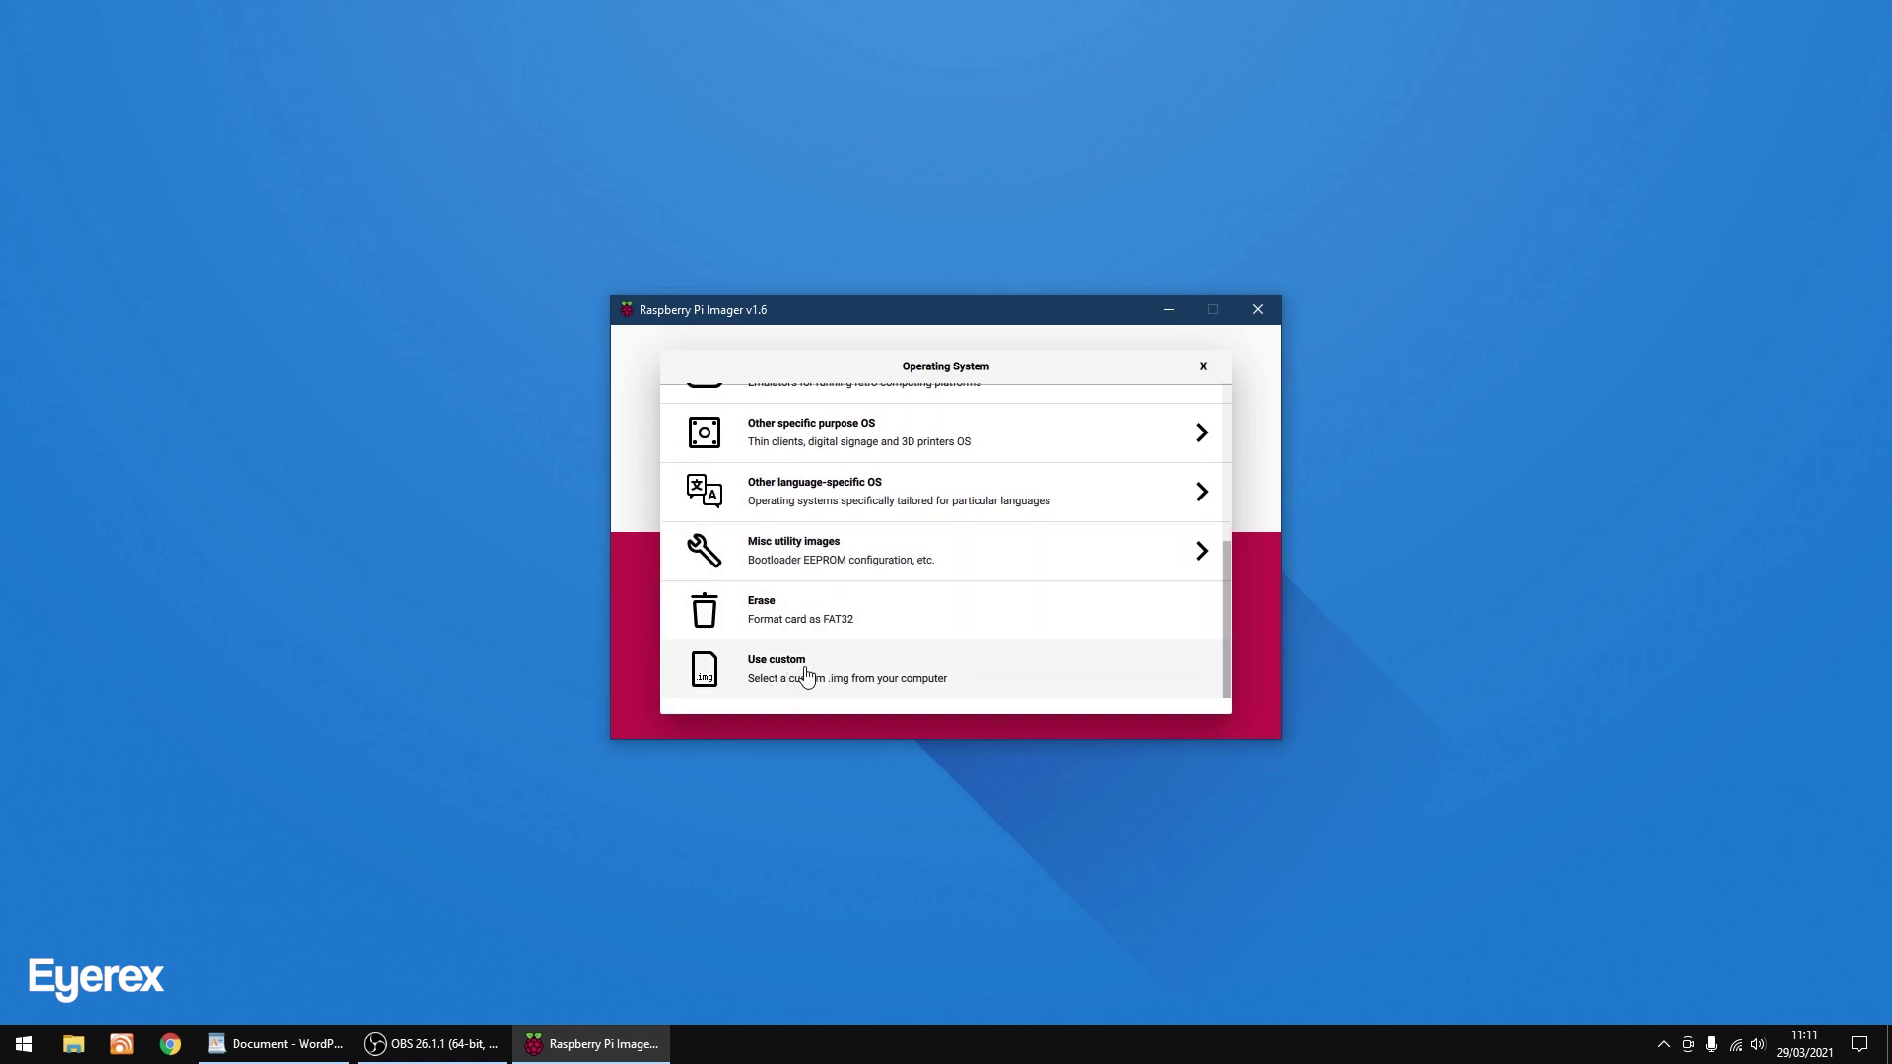
click(806, 676)
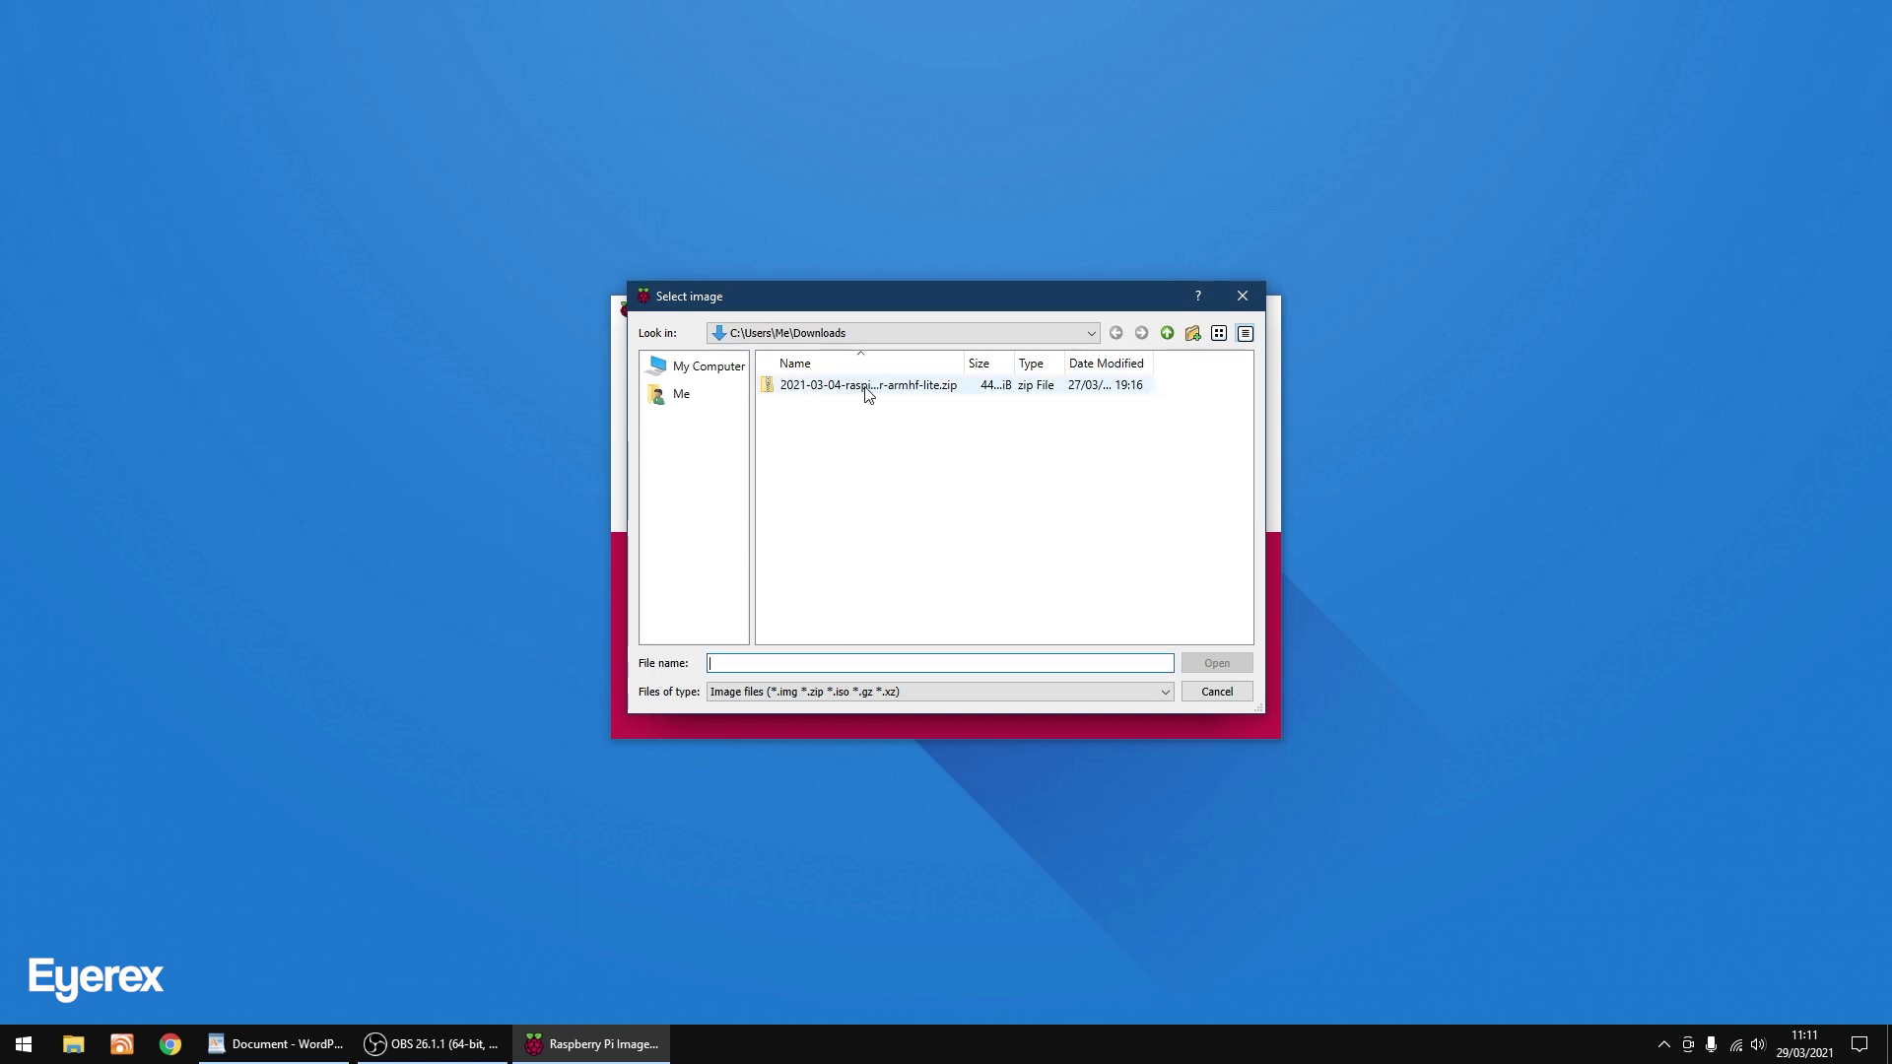
double_click(867, 391)
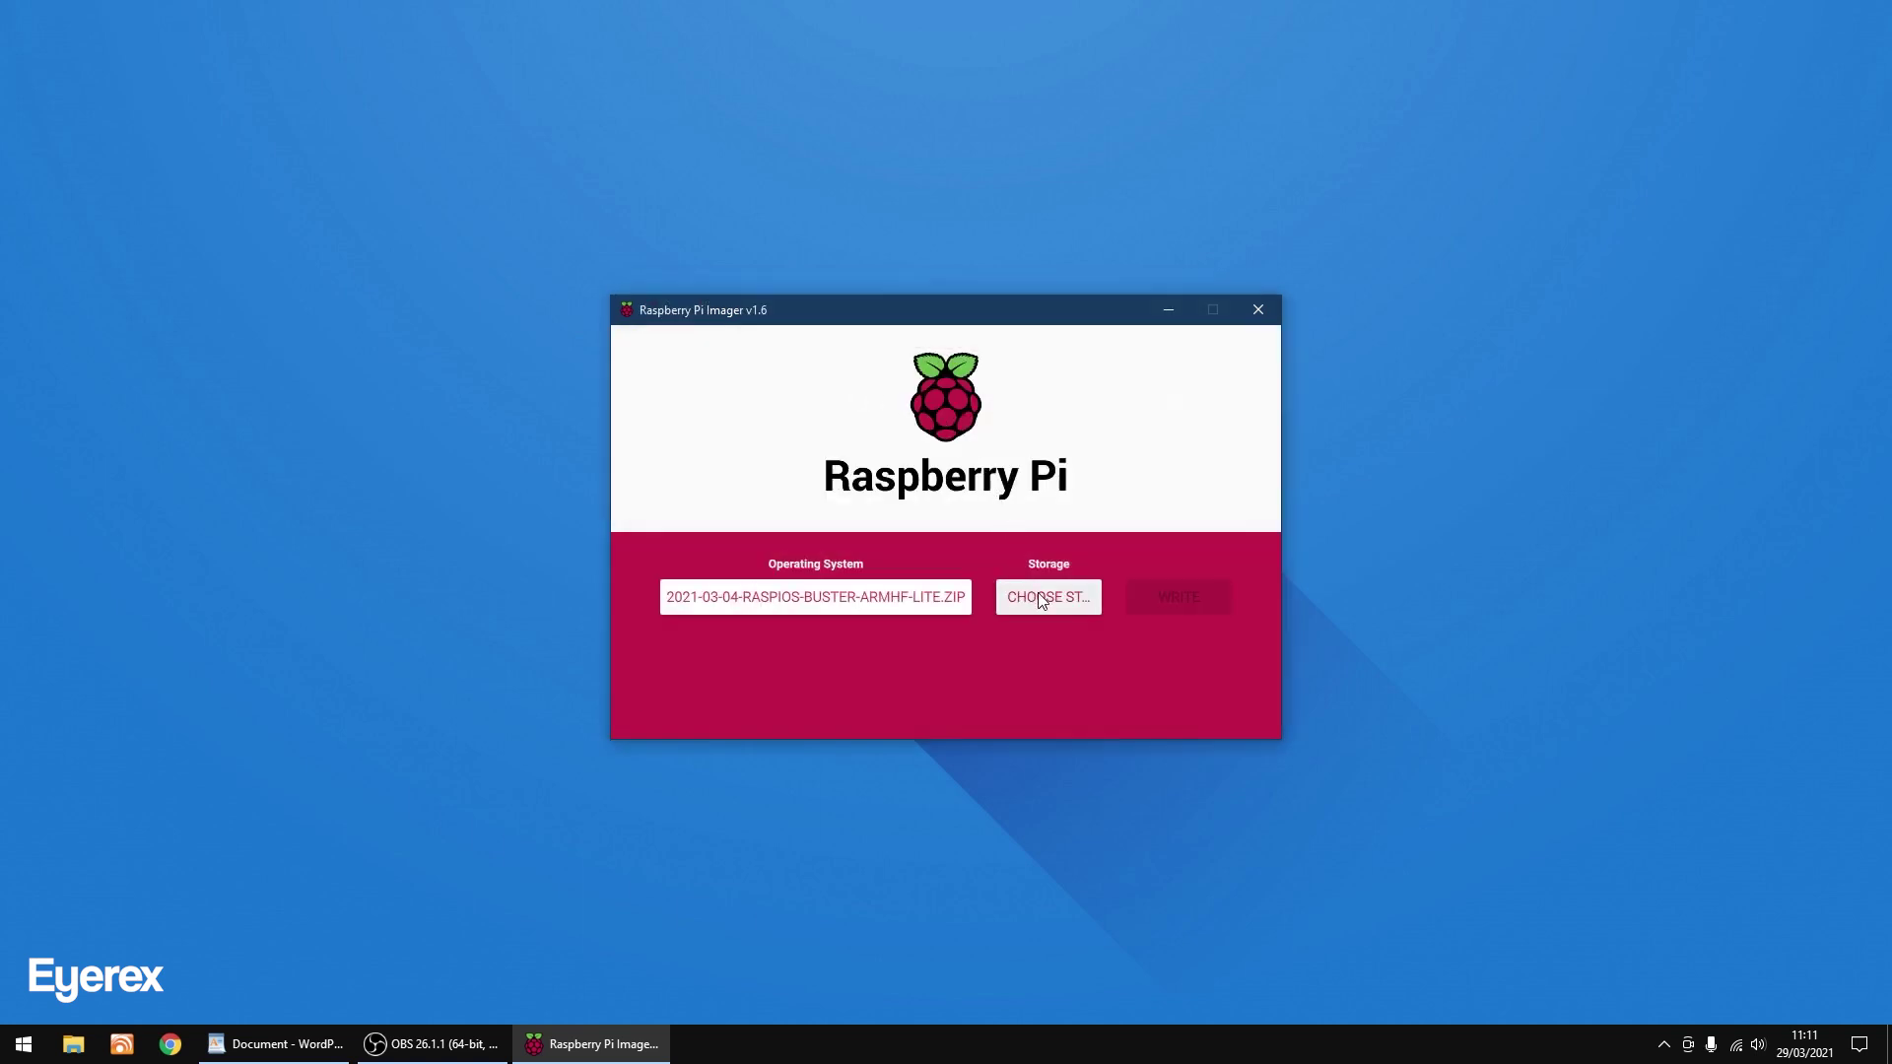
Write the image to the SDHC Card - 32.0 GB, confirm erasing, and dismiss the success notice.
click(1037, 592)
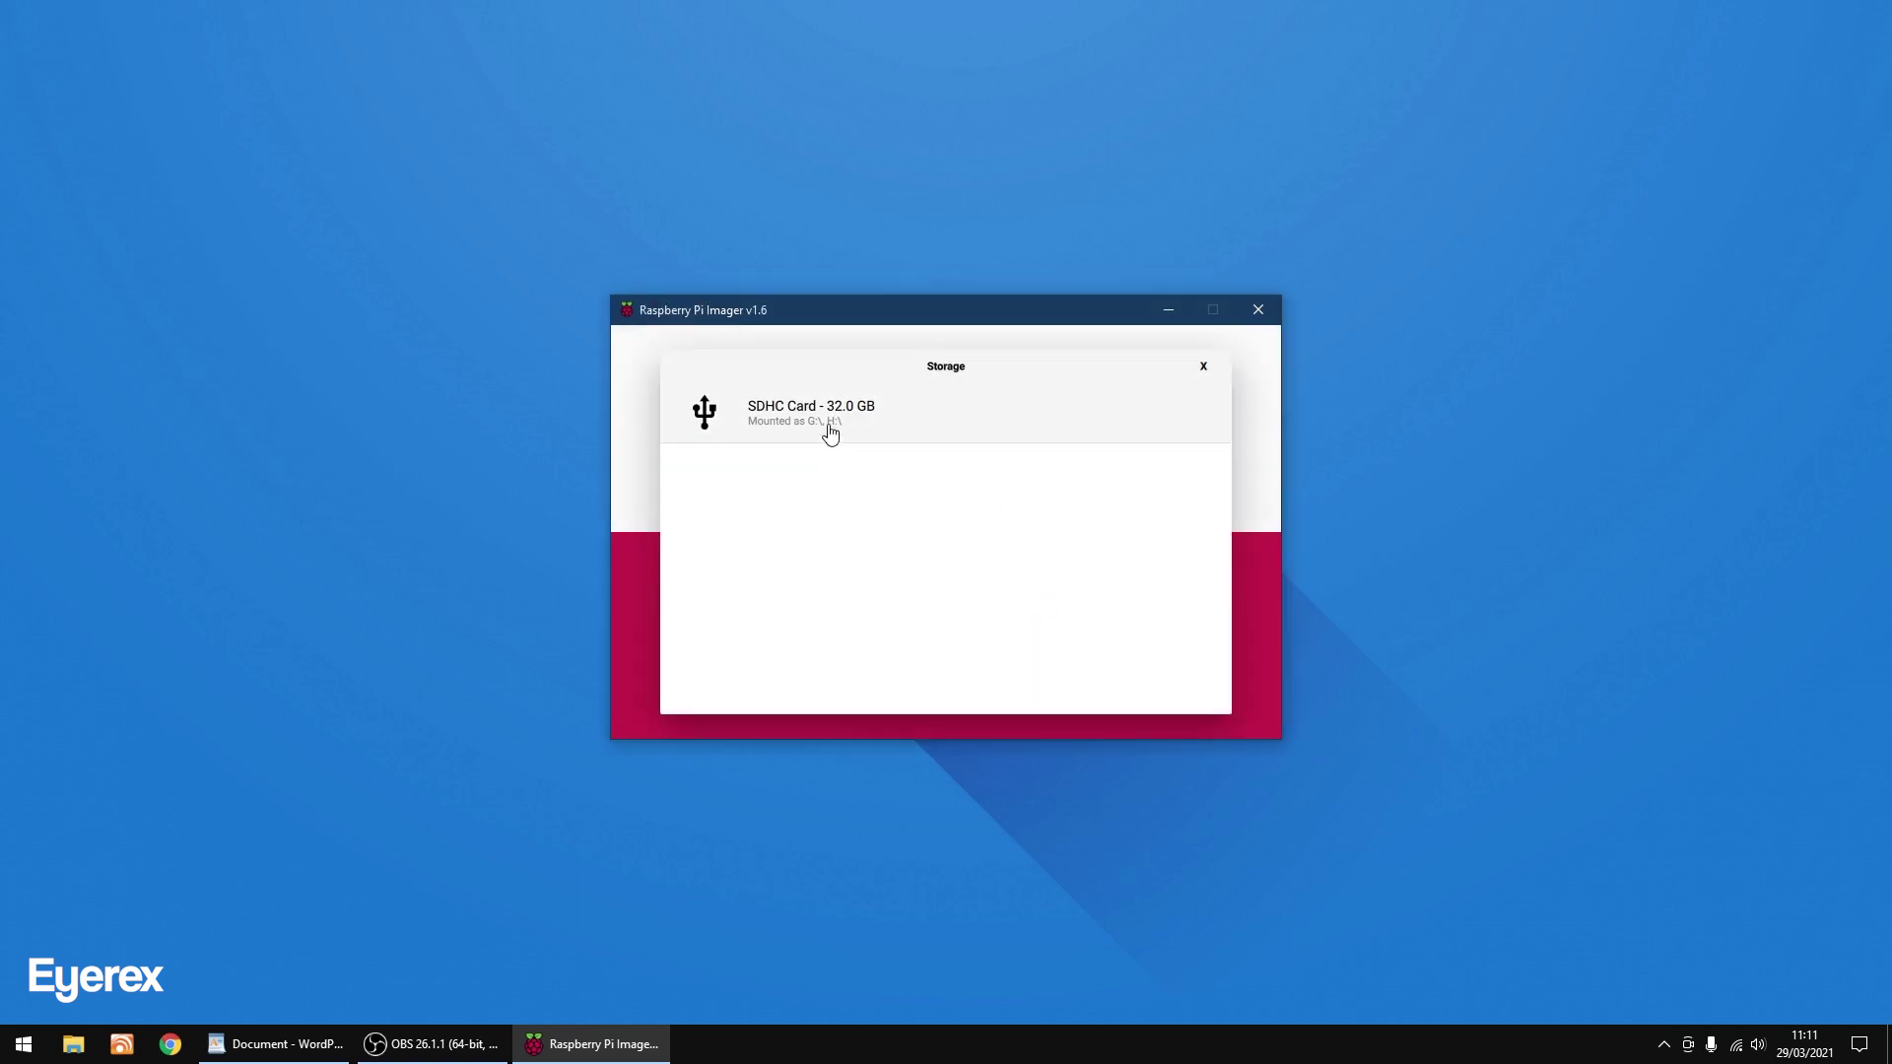
click(804, 422)
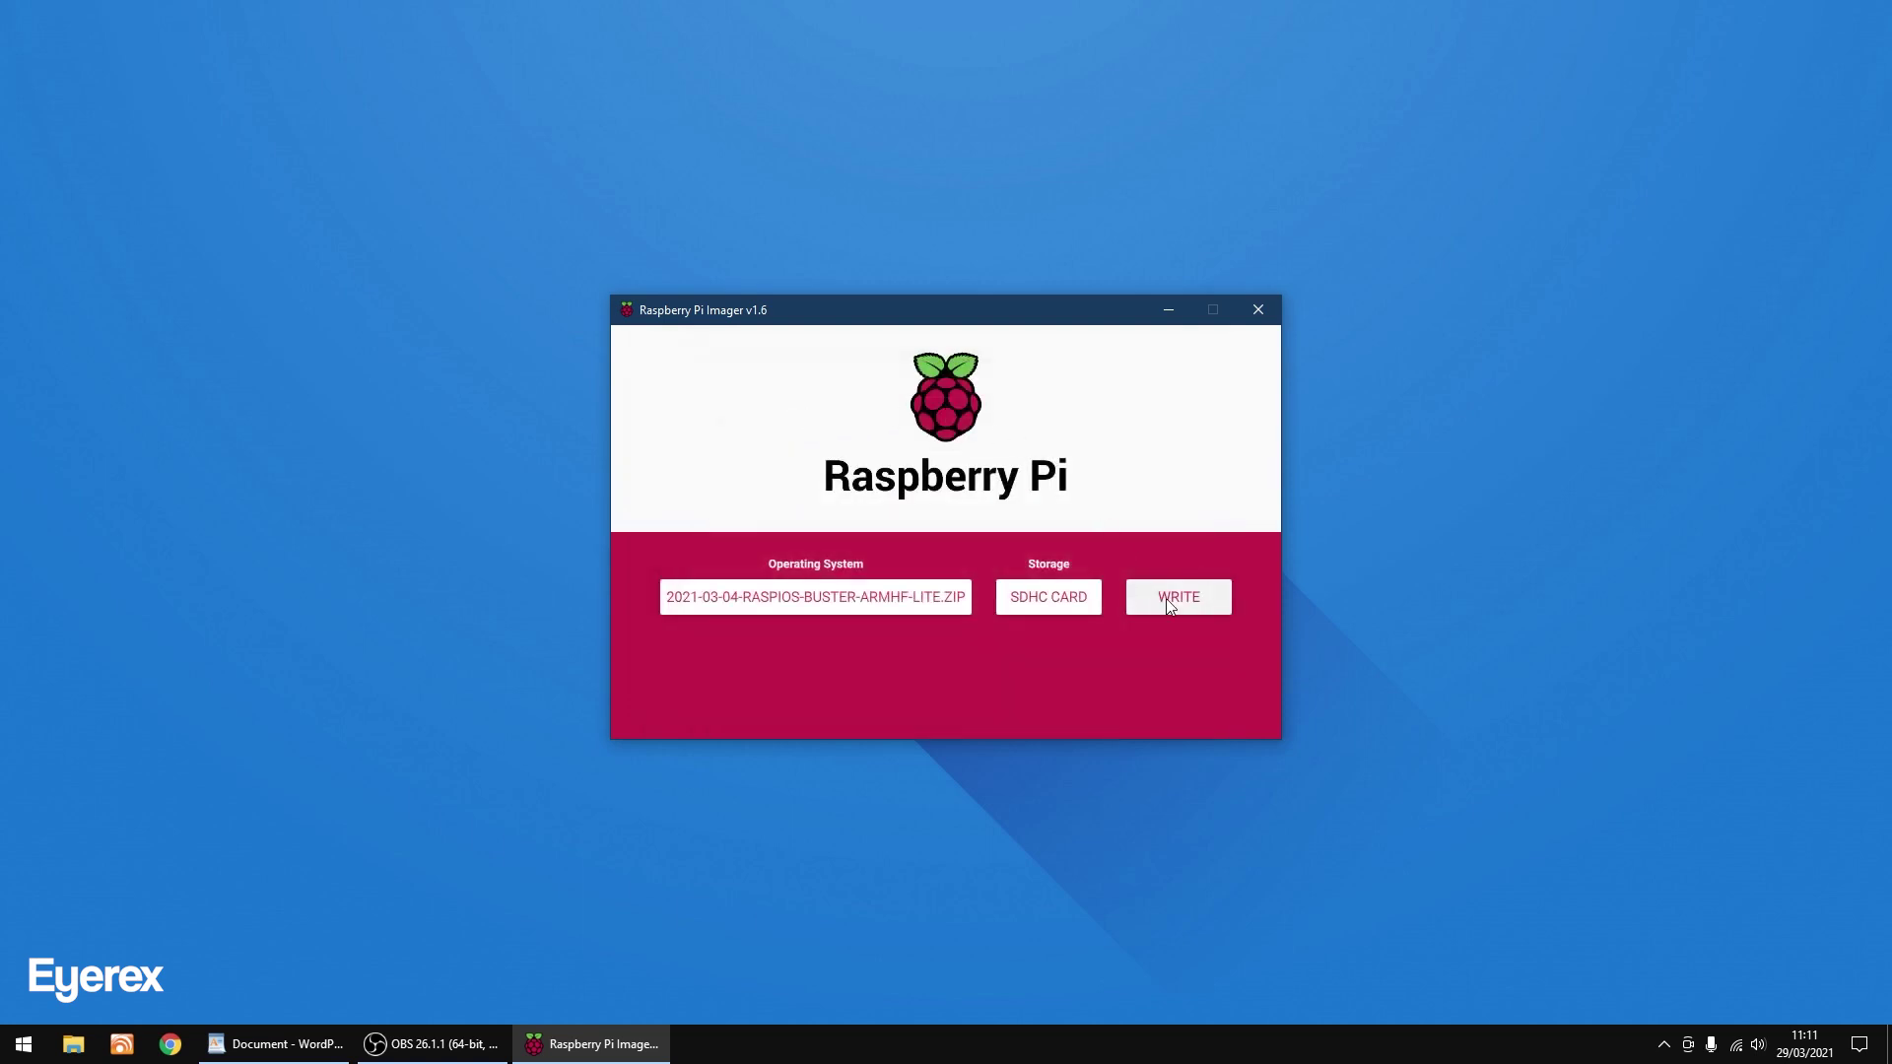
click(1173, 599)
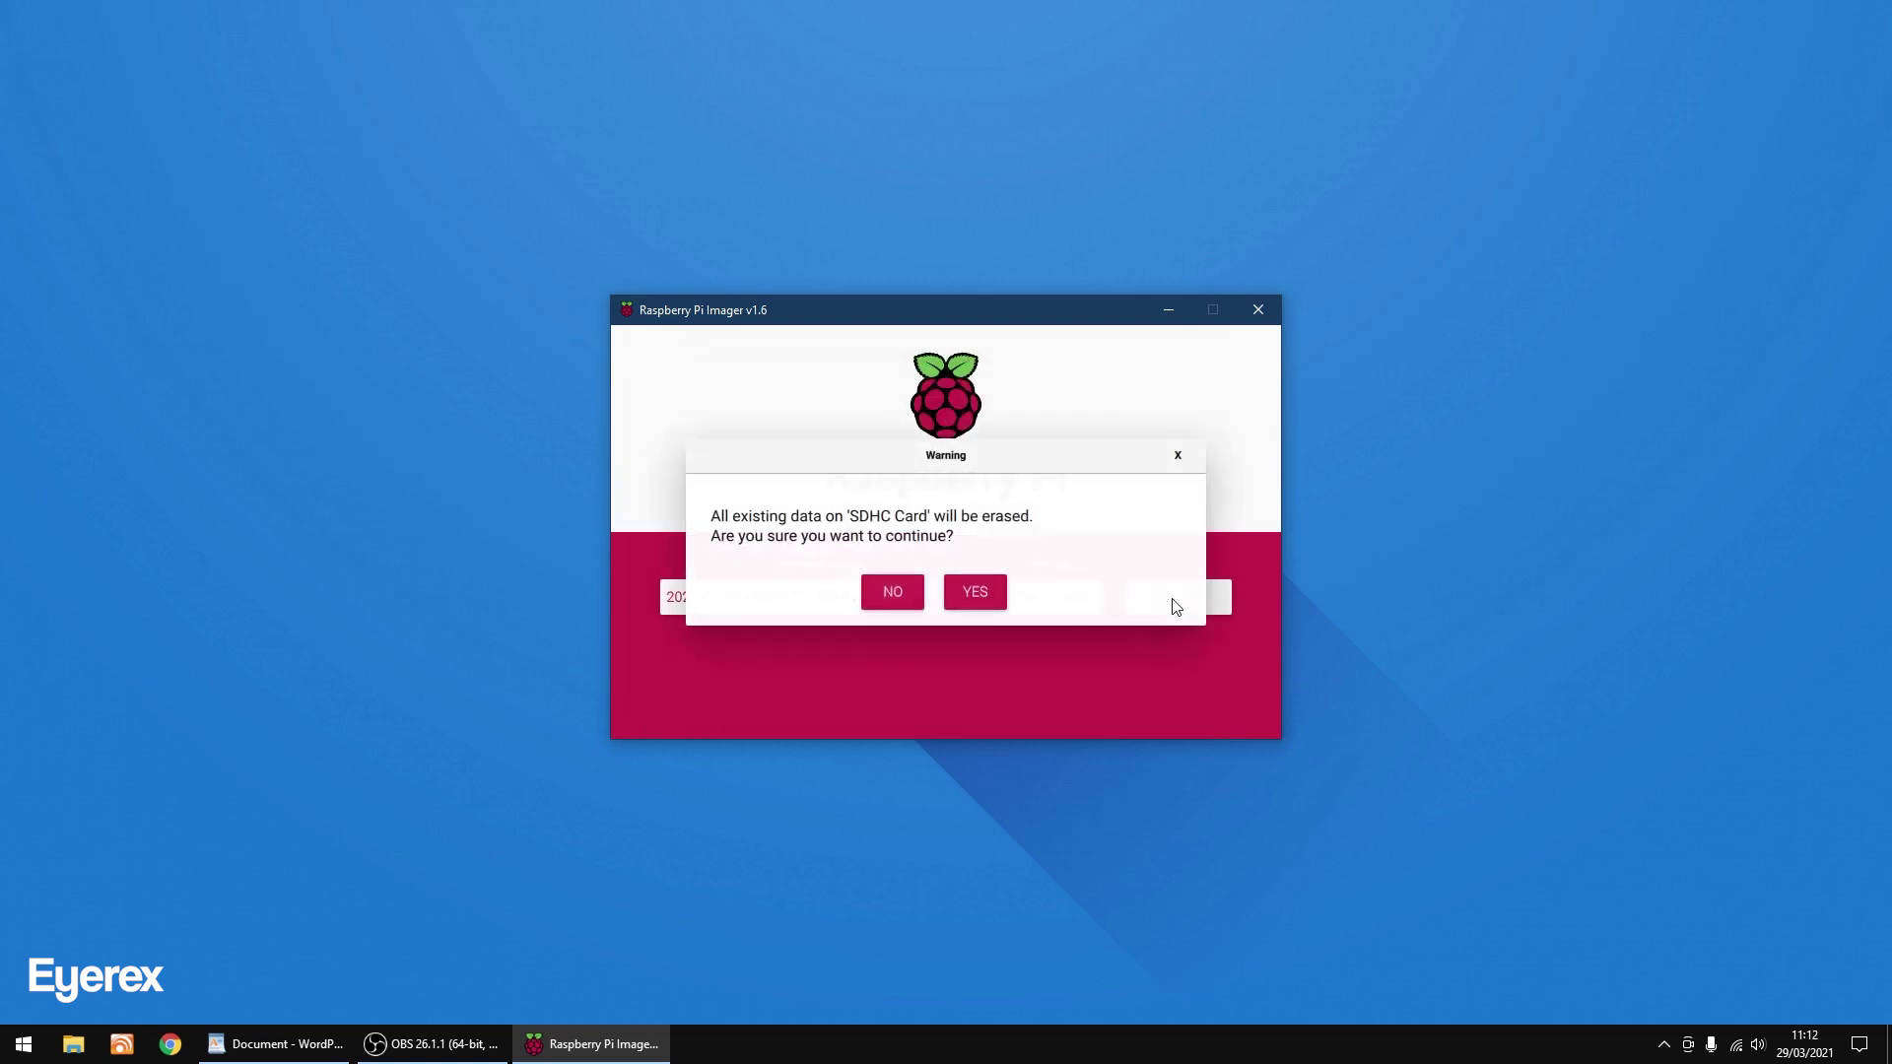
click(973, 595)
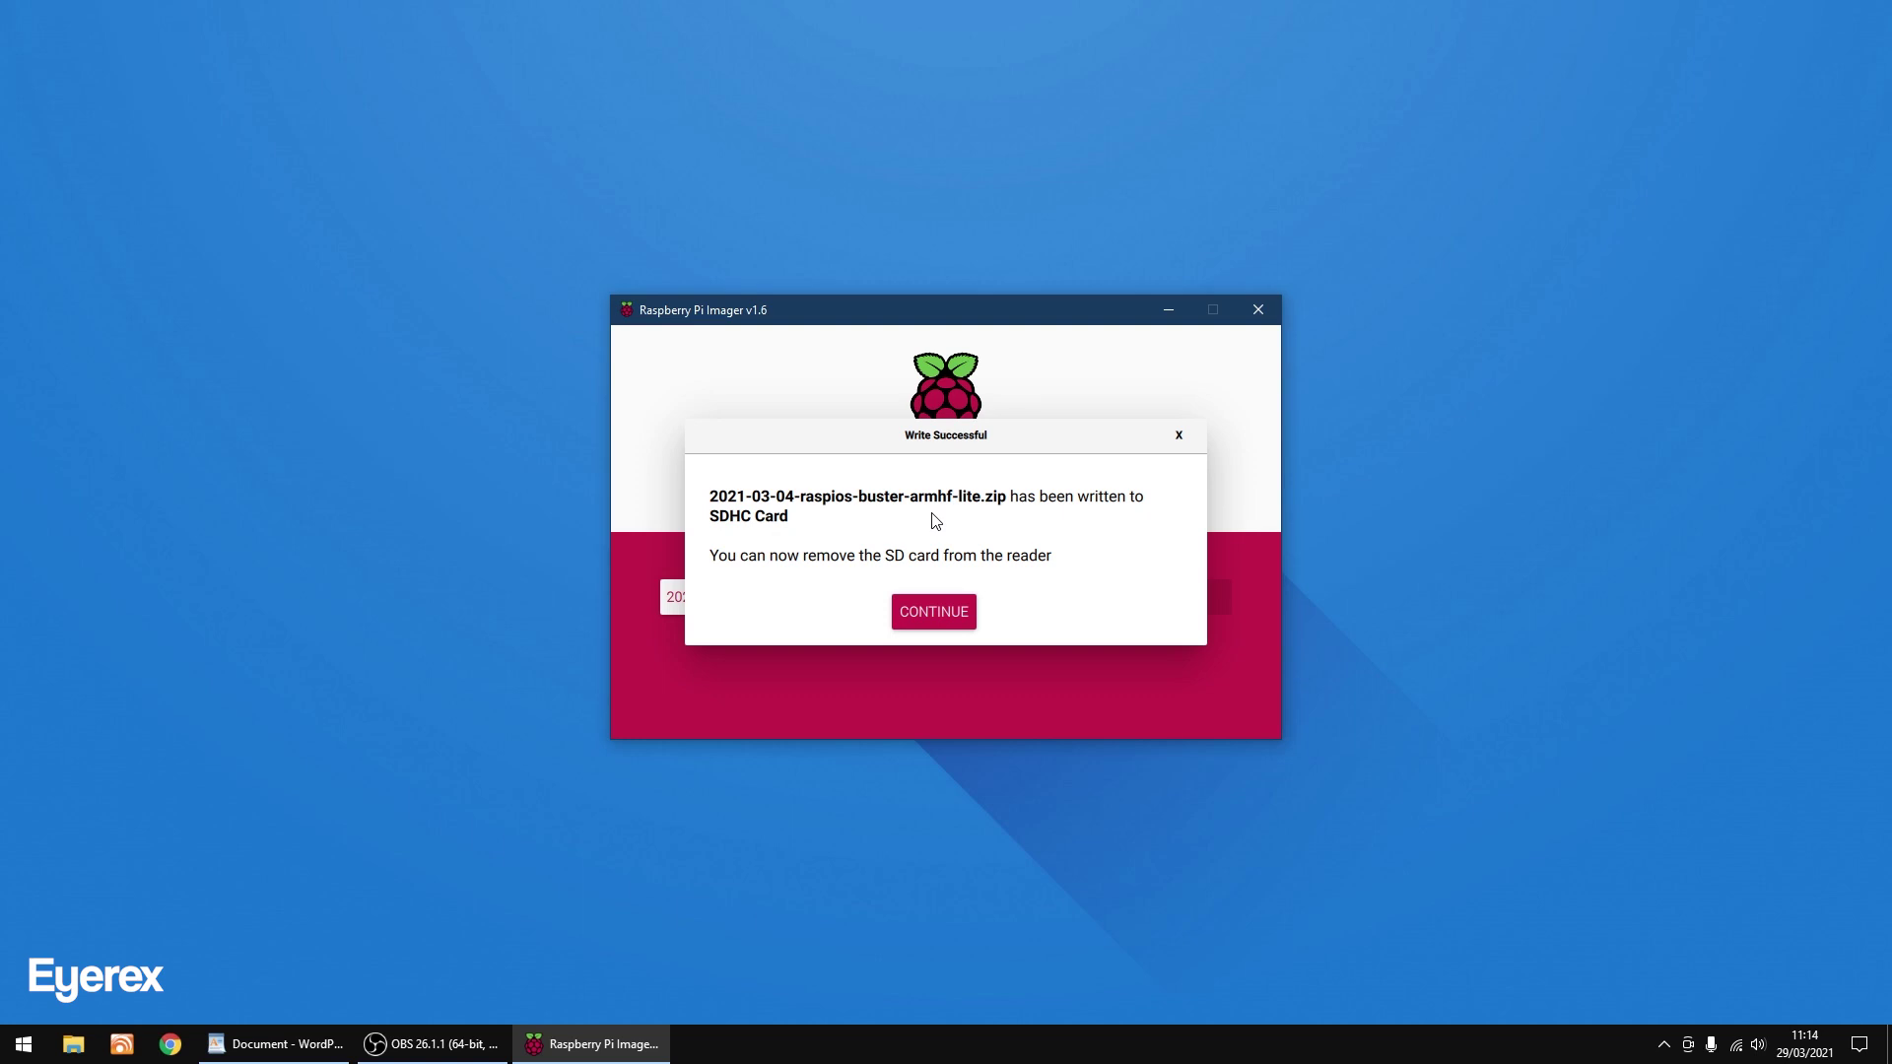
click(935, 612)
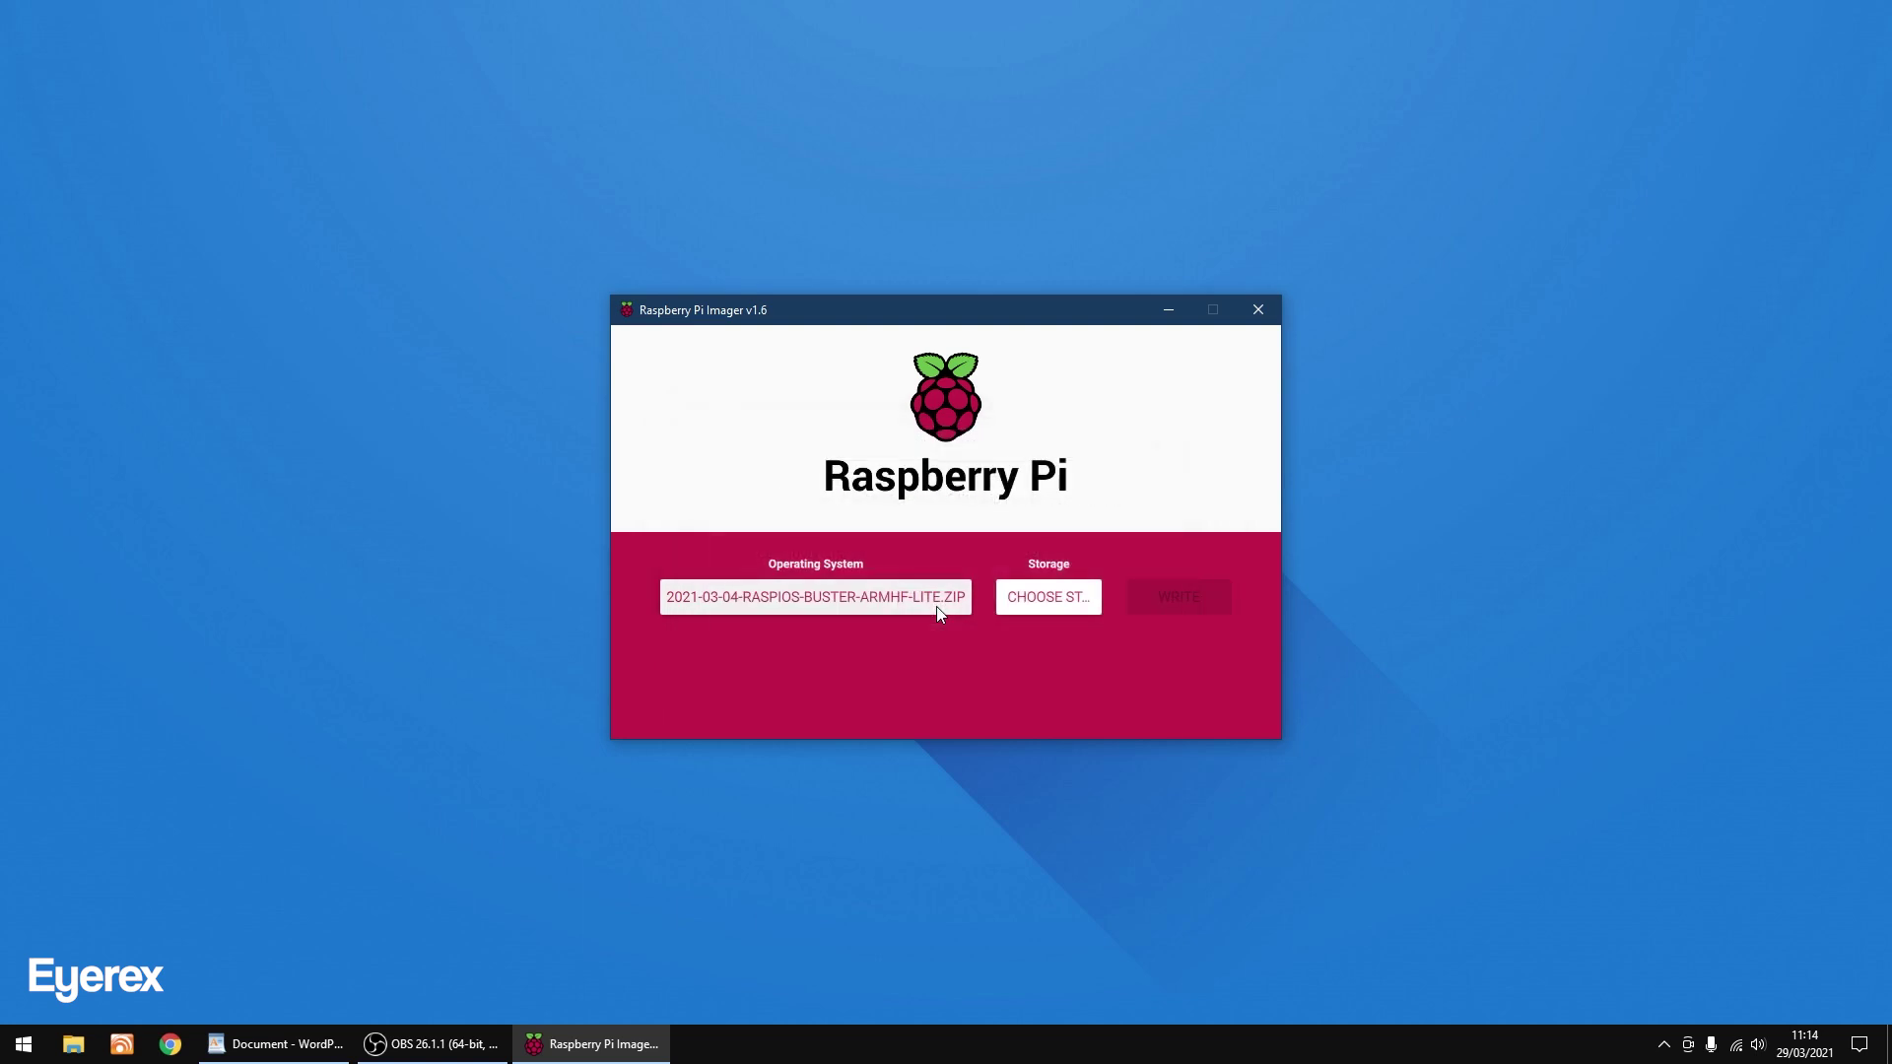
Close Raspberry Pi Imager and cancel Windows' prompt to format drive H:.
click(1257, 312)
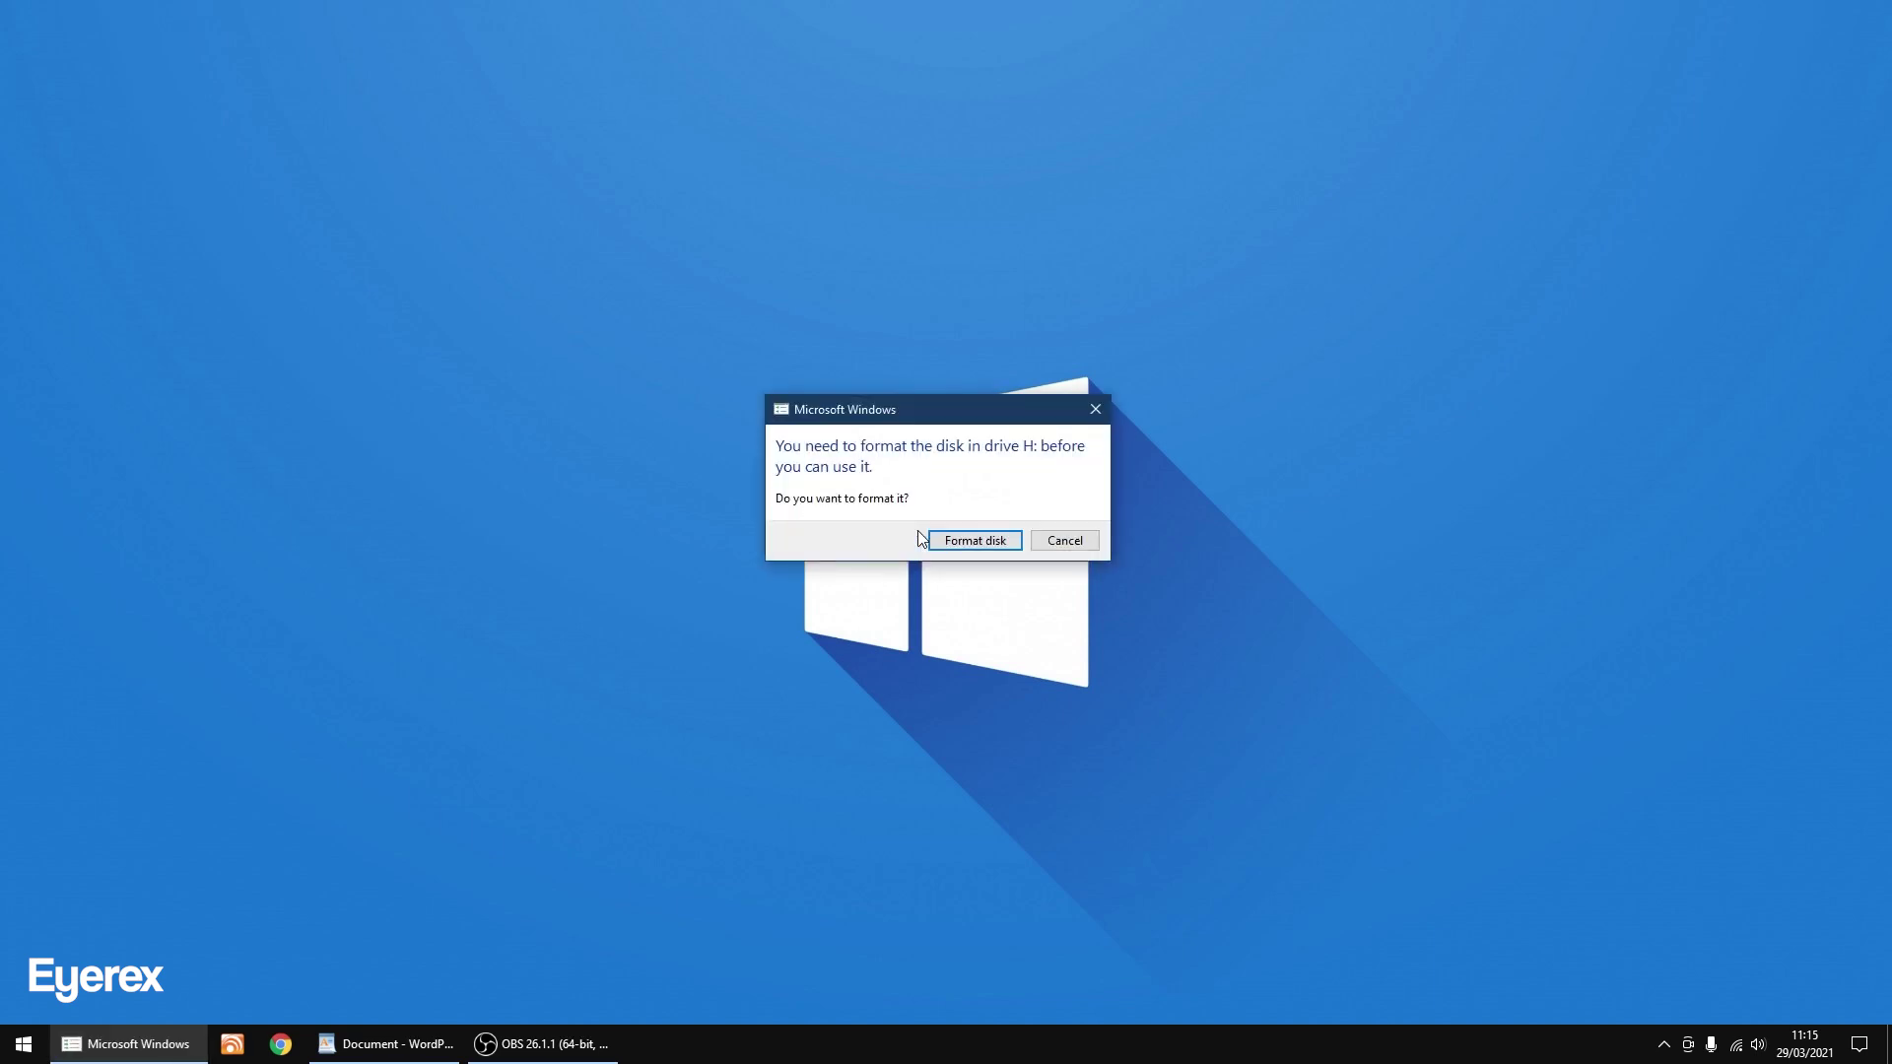
click(1065, 541)
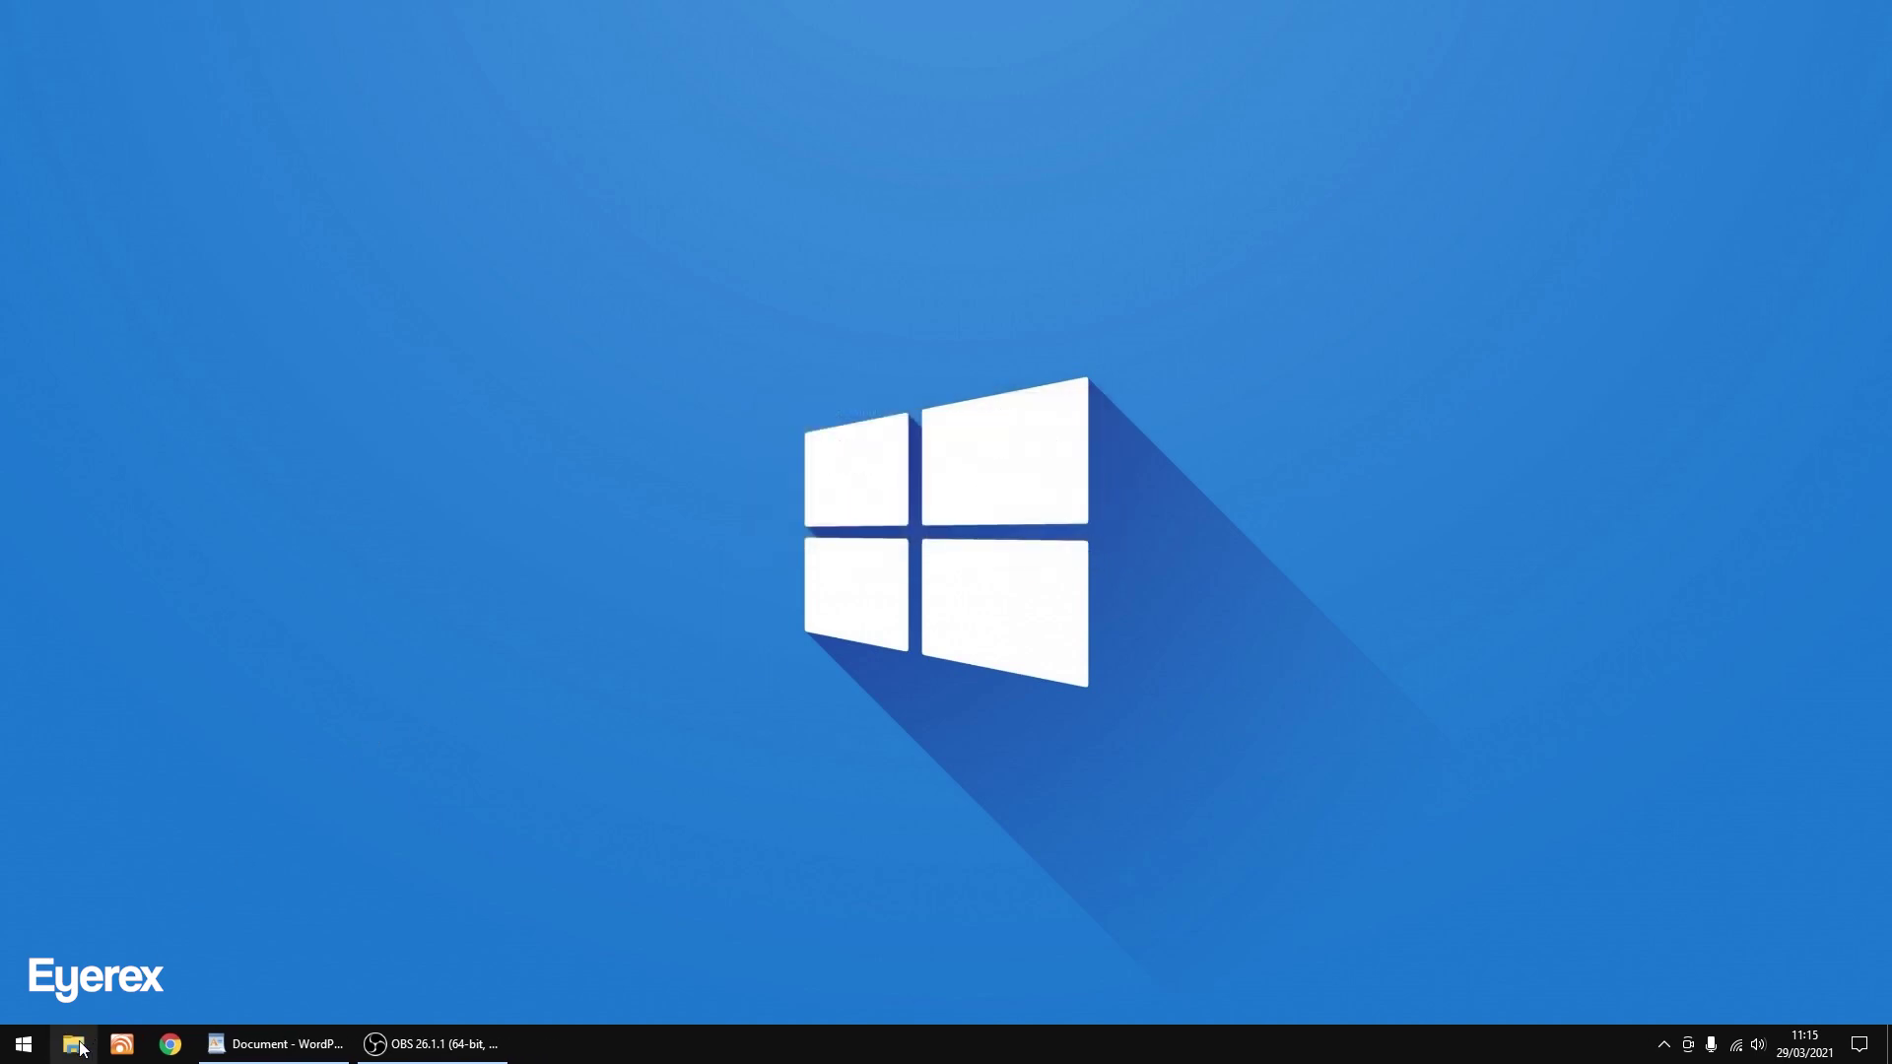
Open the boot (G:) drive in File Explorer.
click(72, 1043)
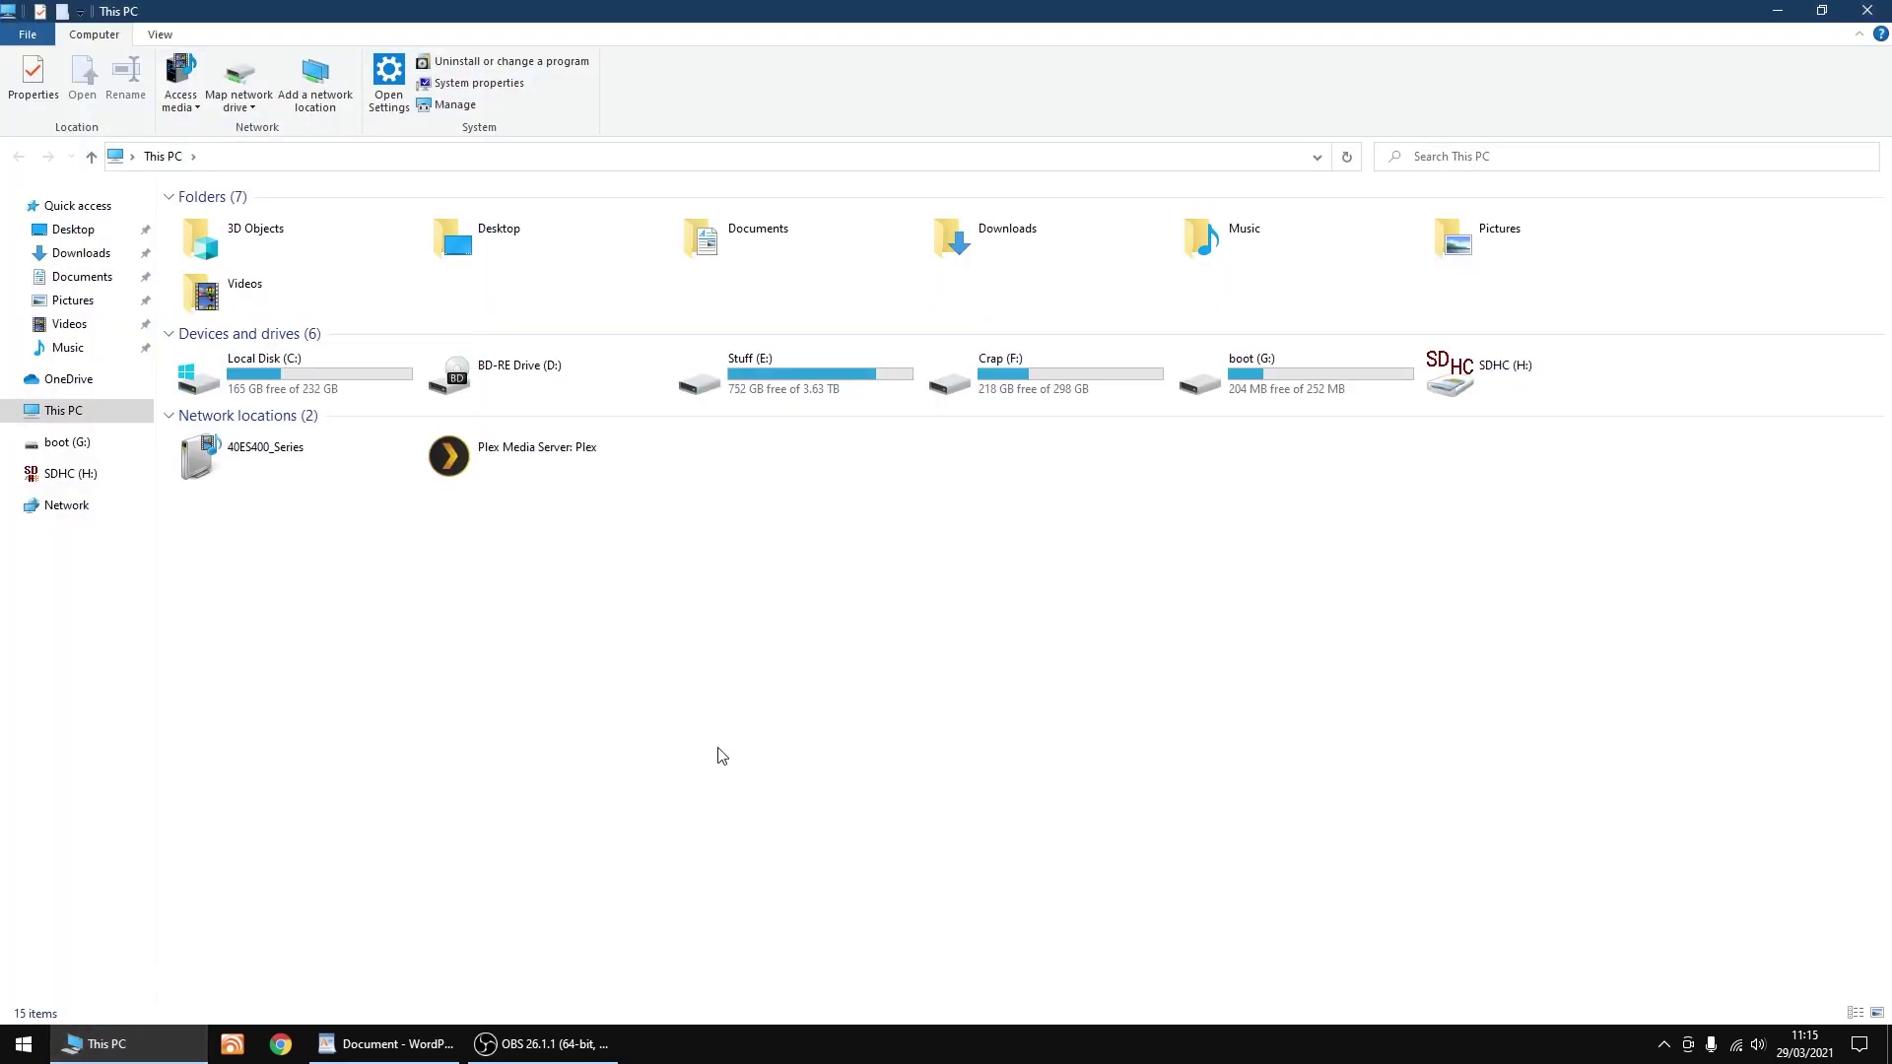
click(1275, 375)
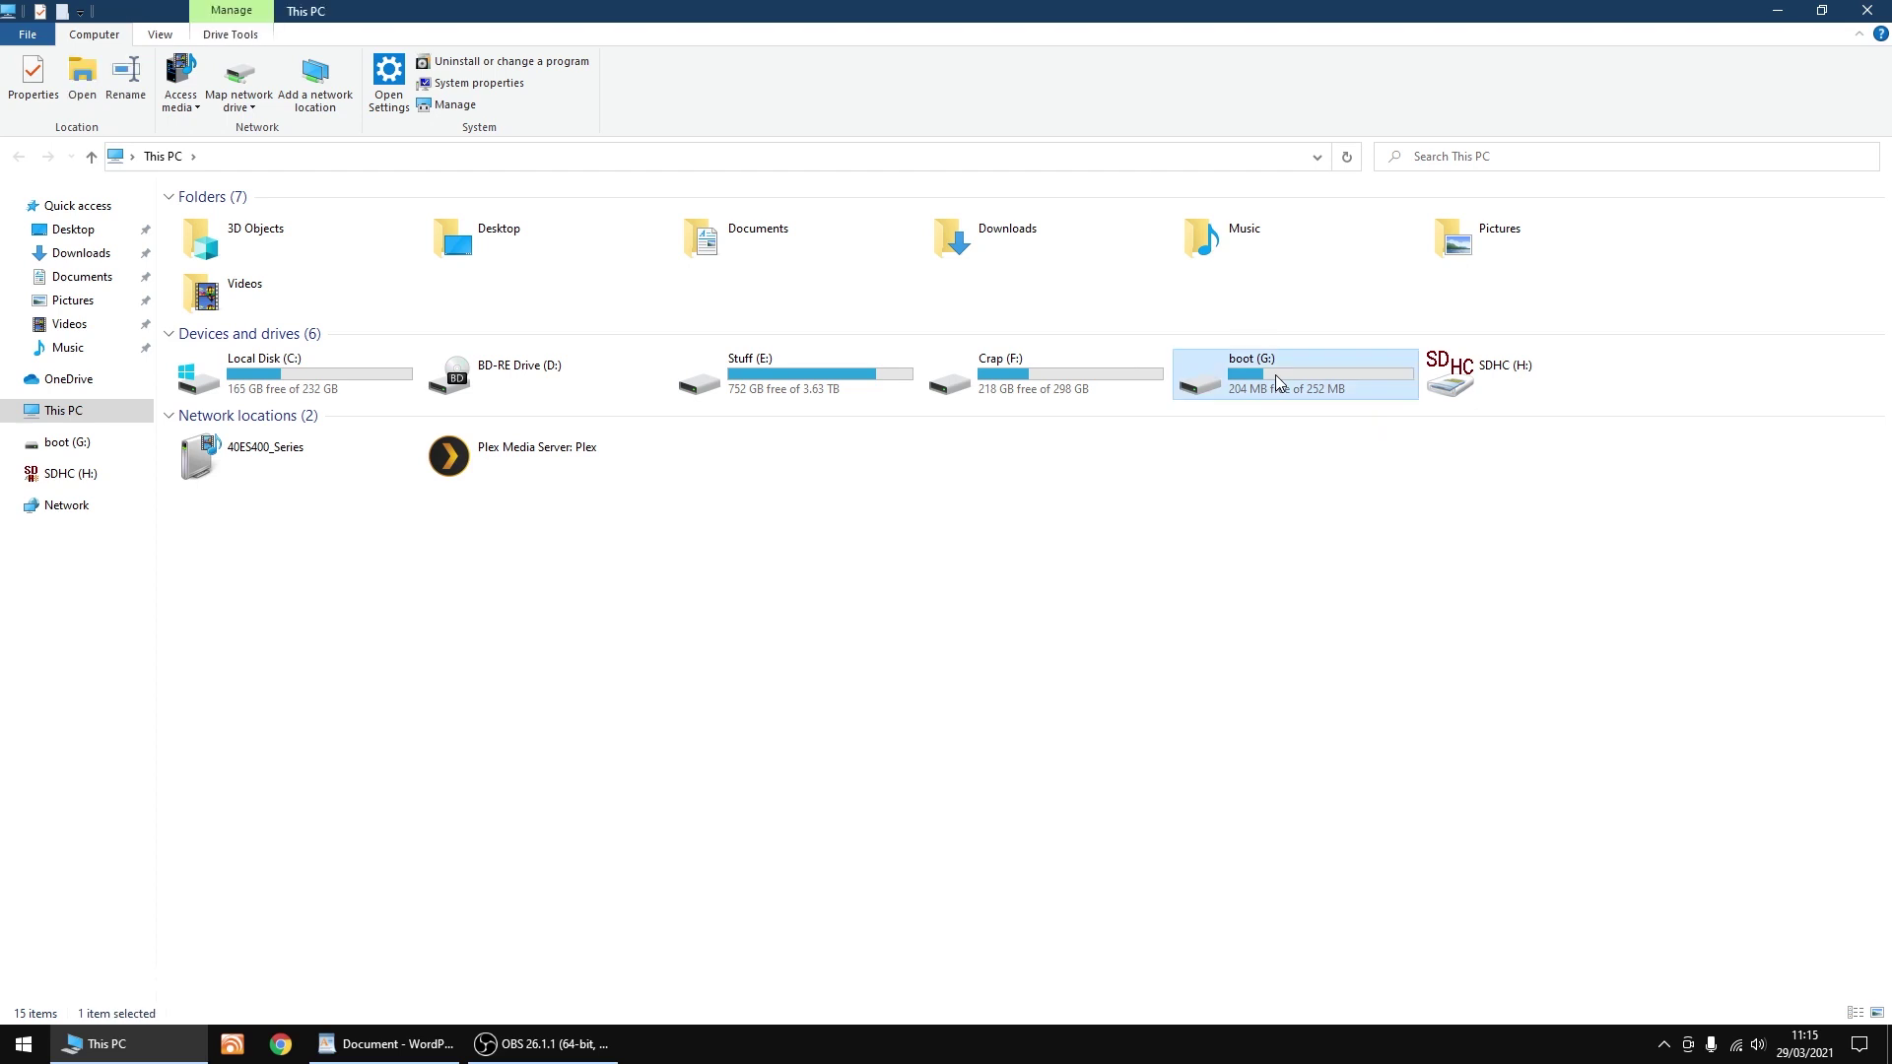
double_click(1275, 374)
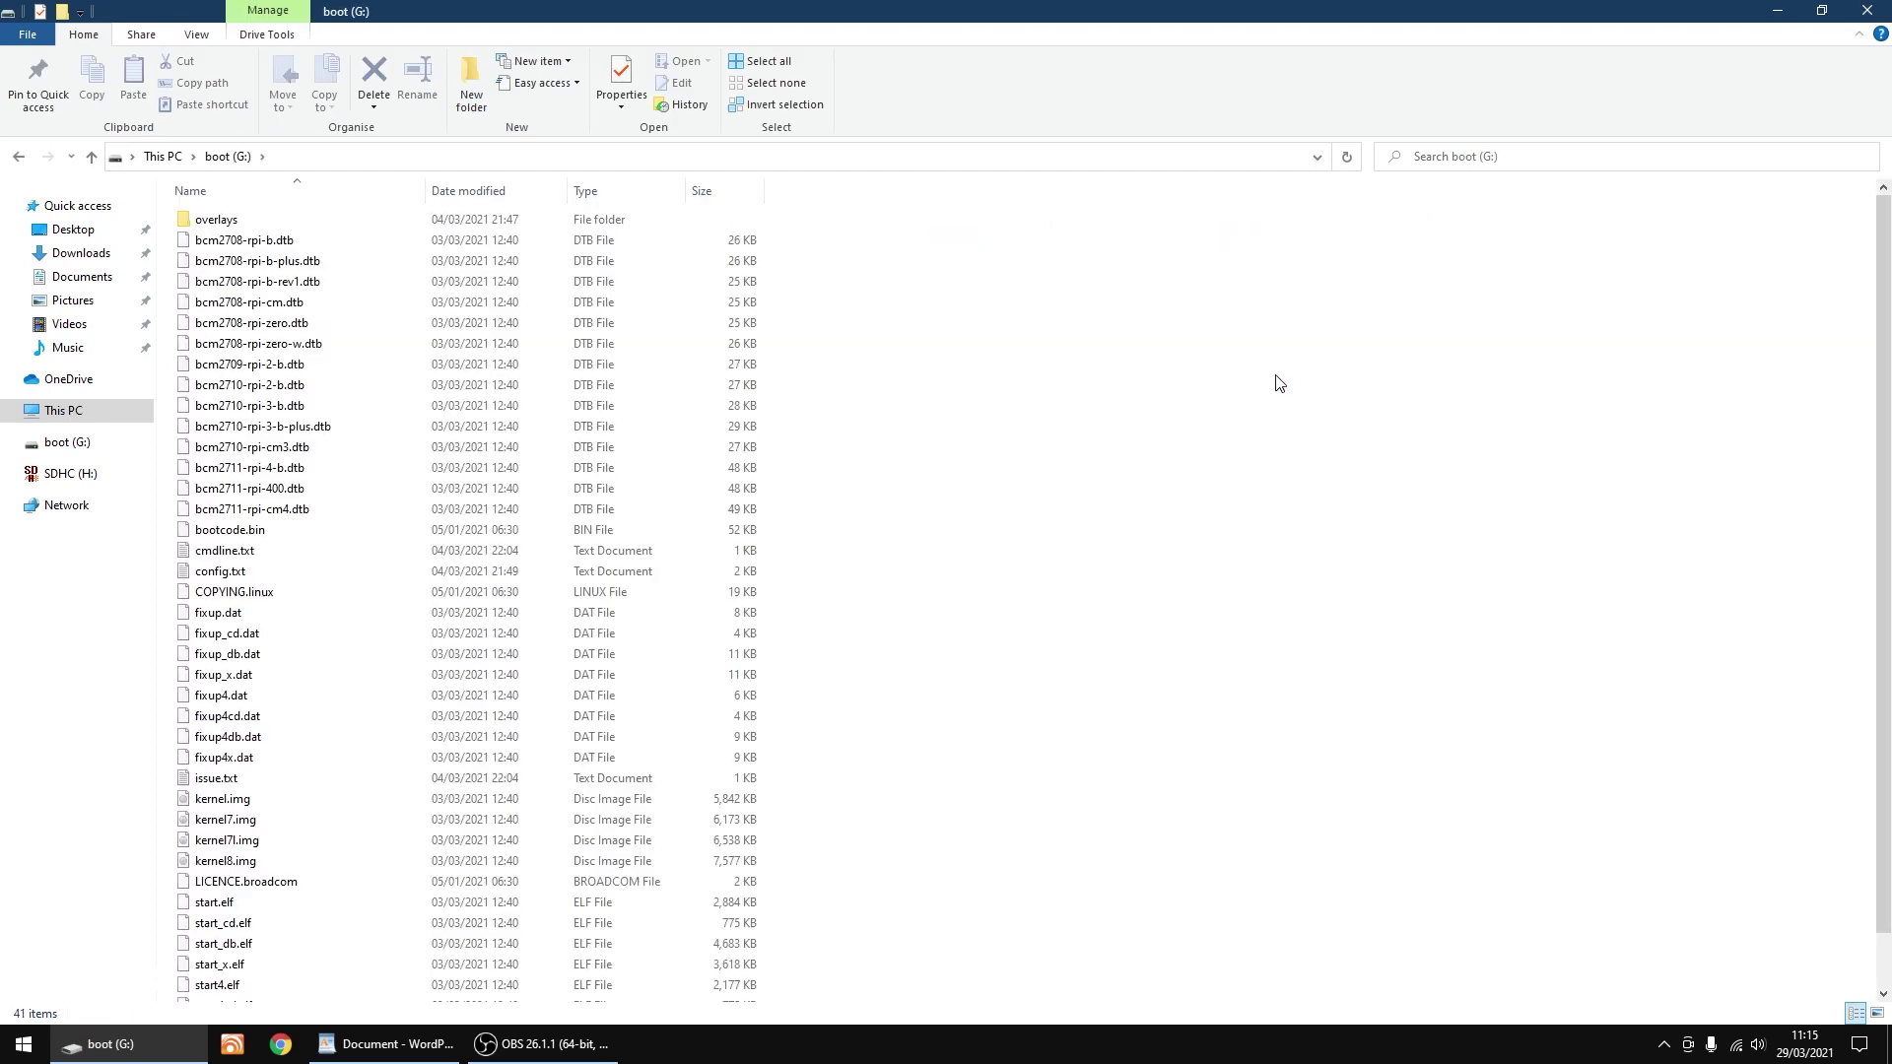
Create an empty file named ssh with the .txt extension removed, then close the window.
right_click(1001, 492)
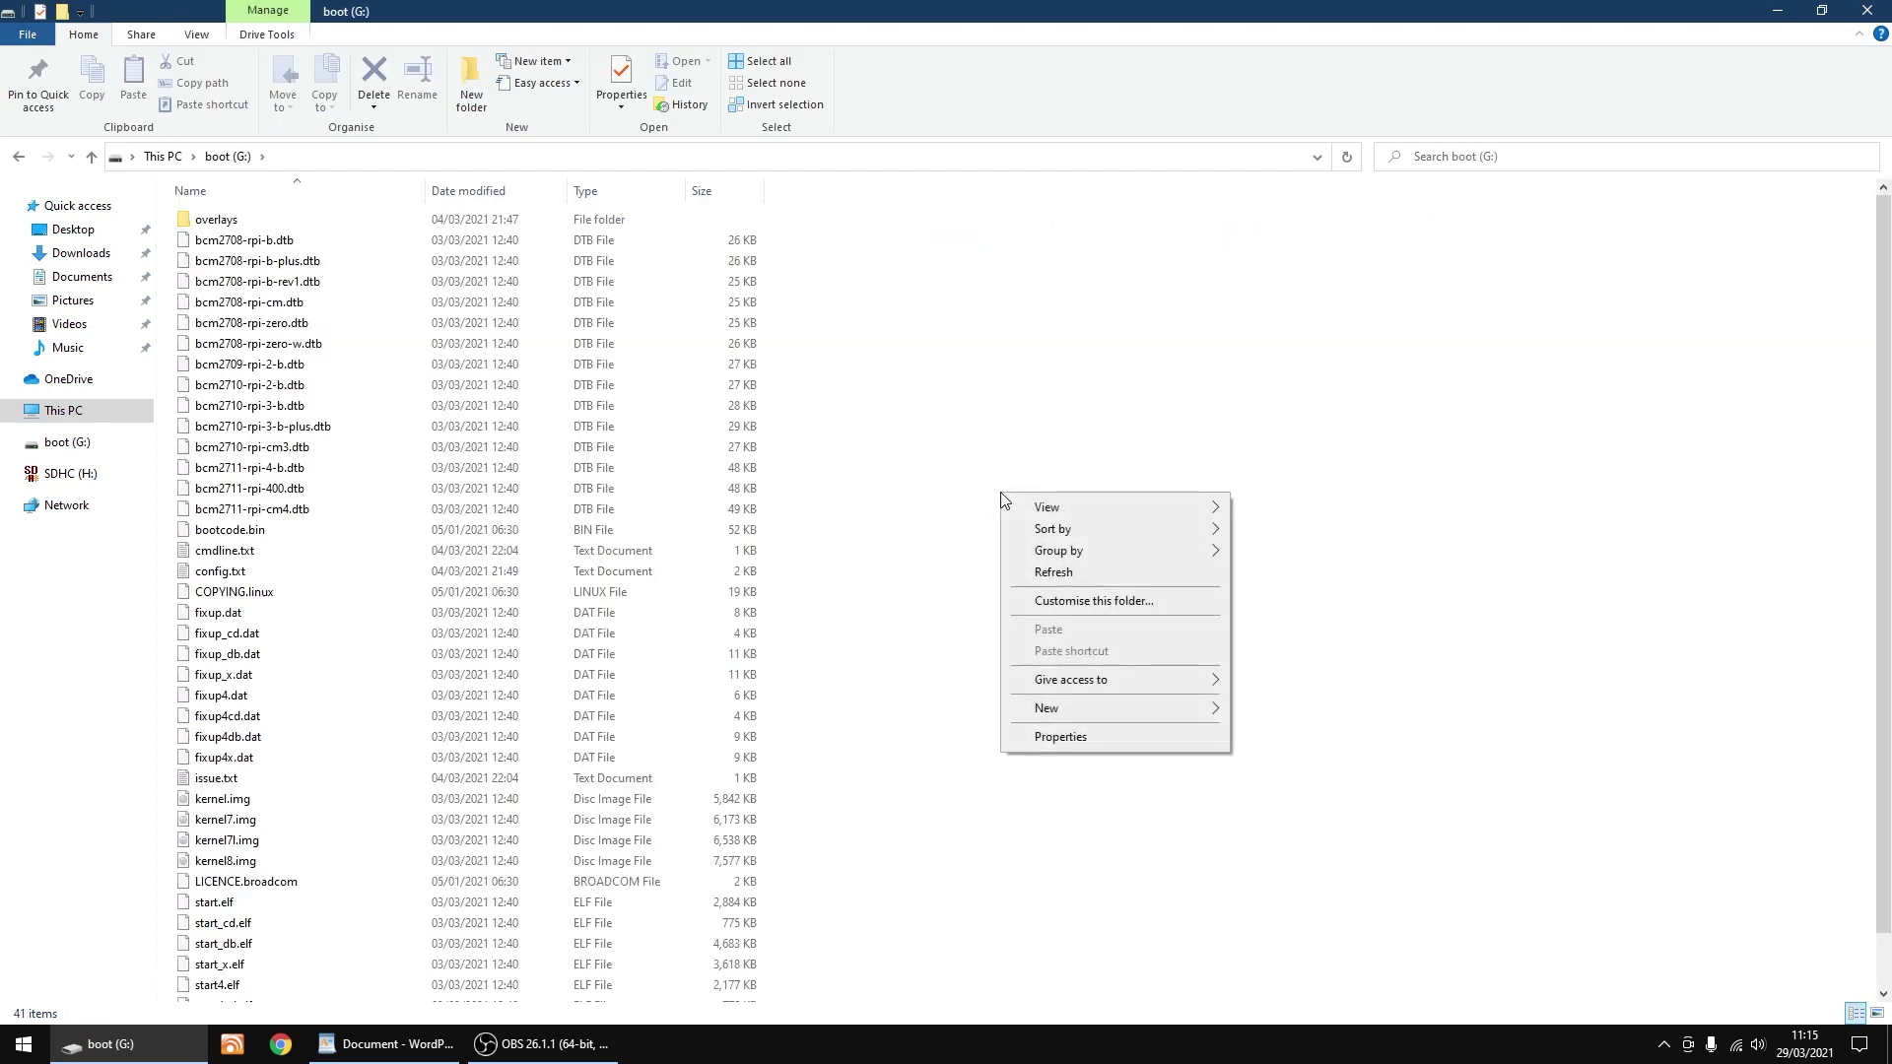
mouse_move(1127, 707)
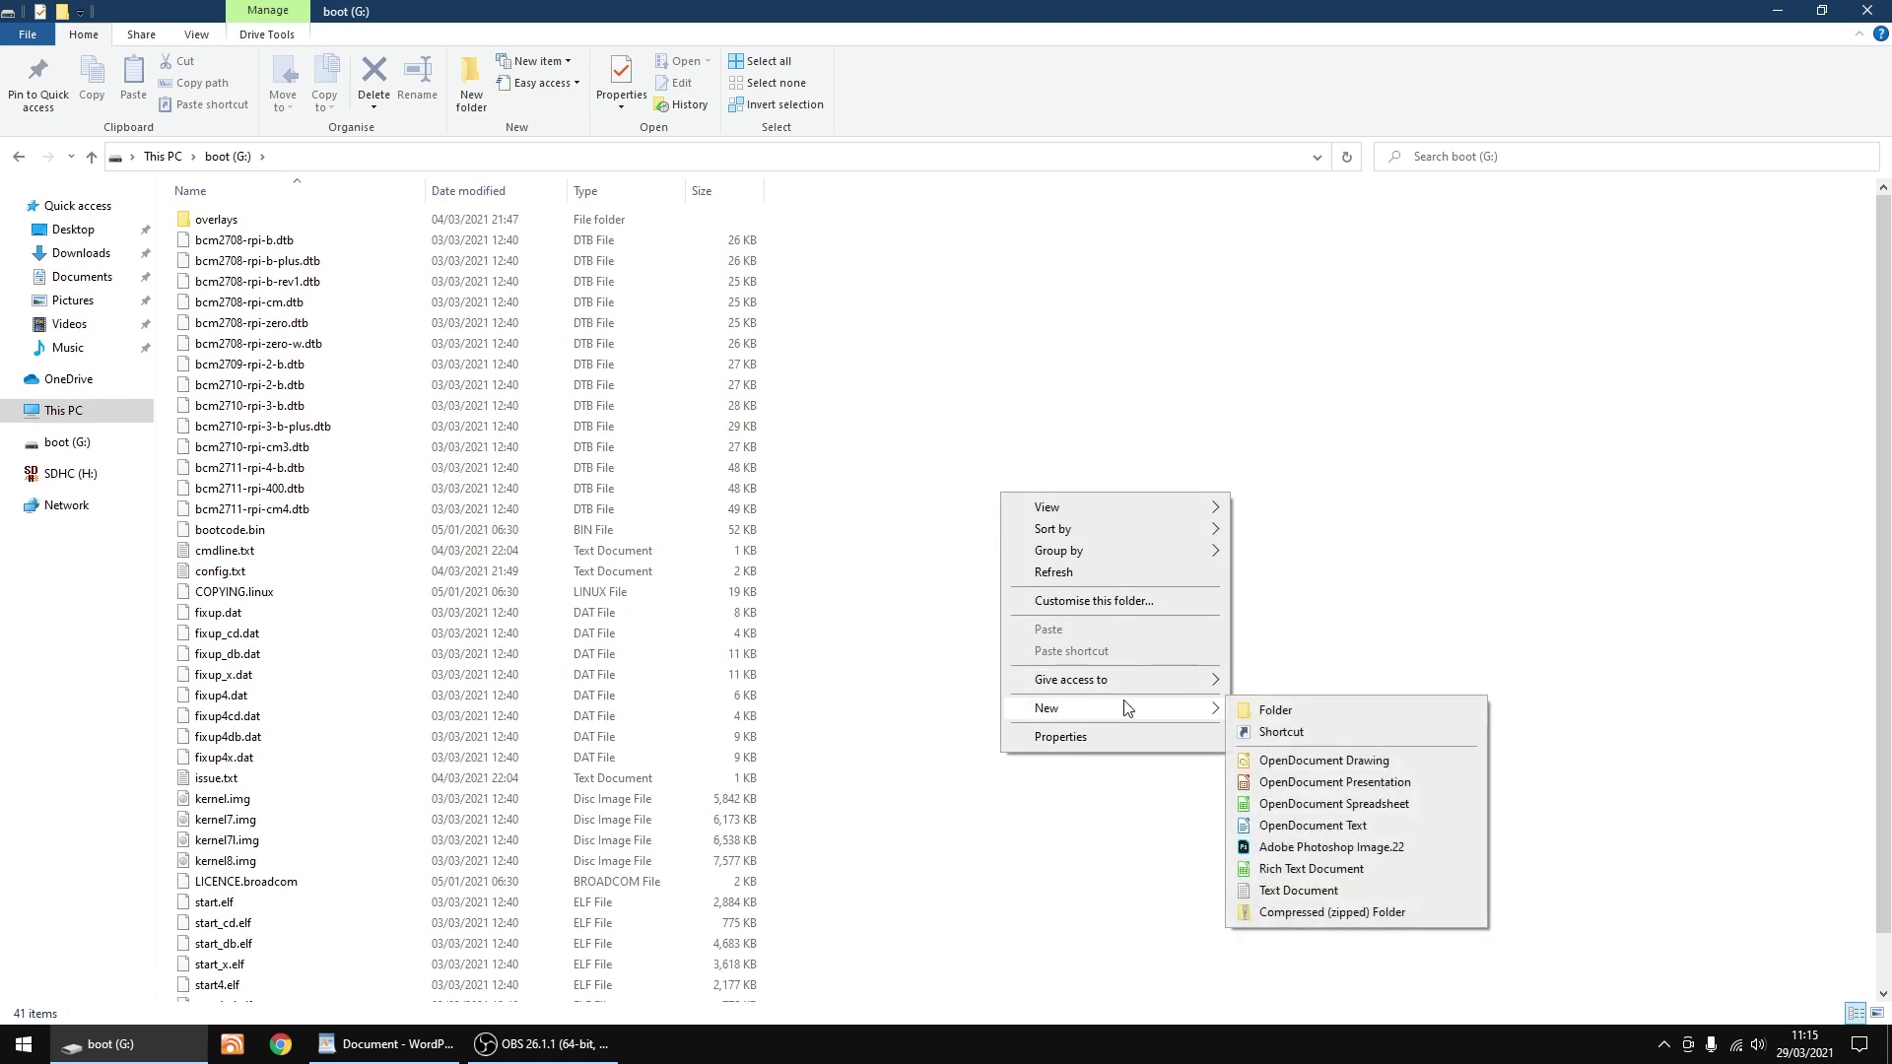
click(1298, 890)
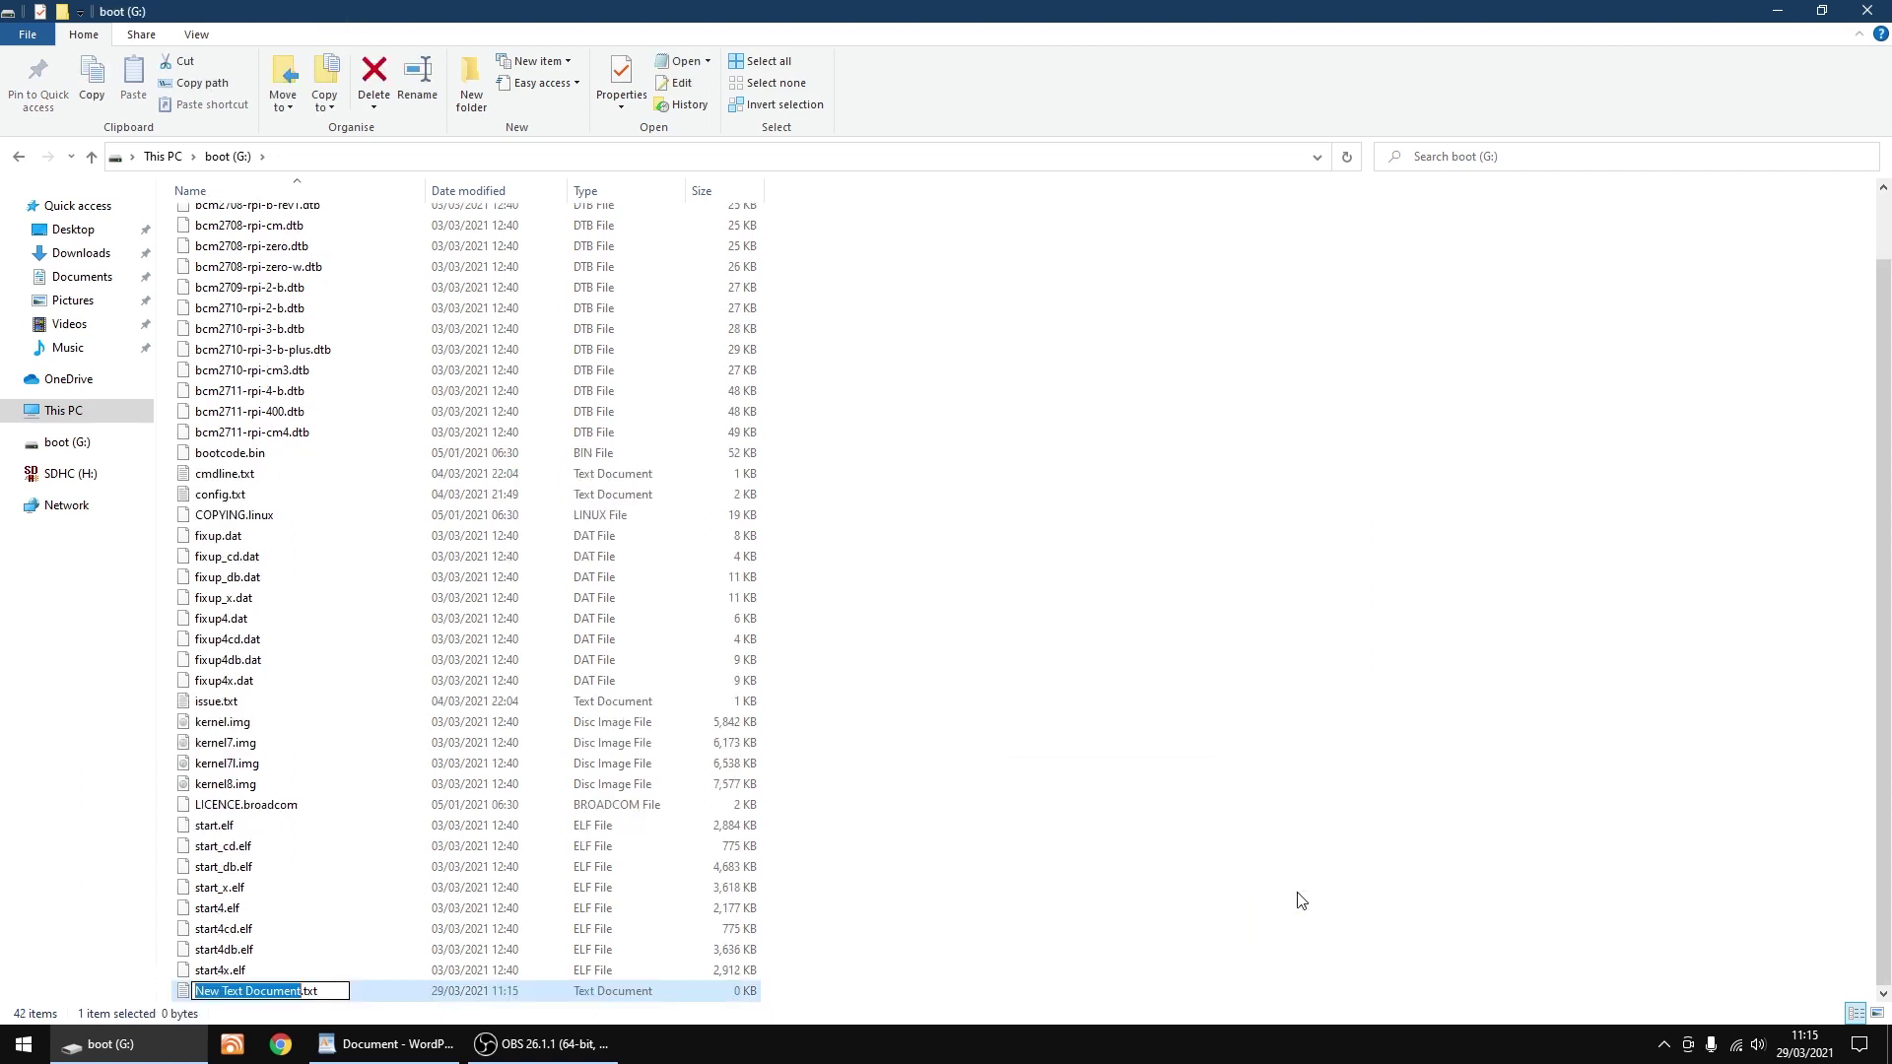
text(ssh)
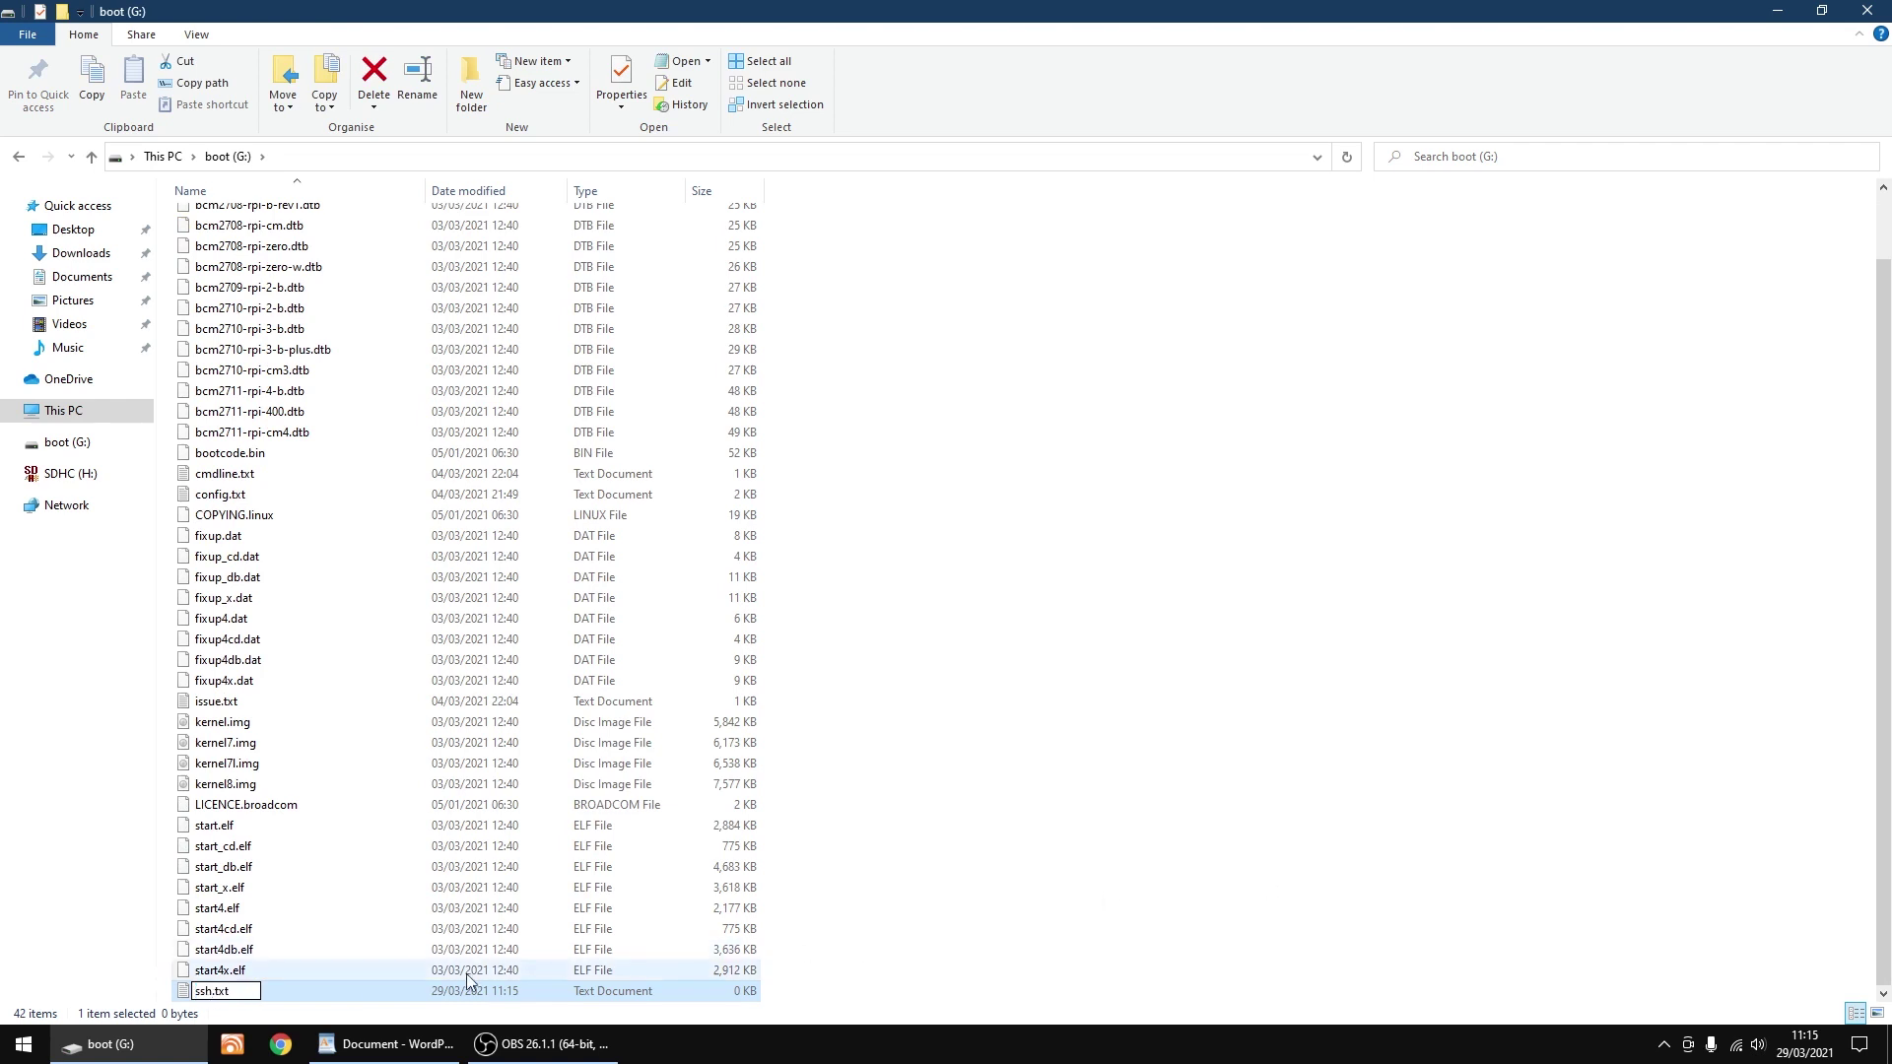
key(BackSpace)
key(BackSpace)
key(BackSpace)
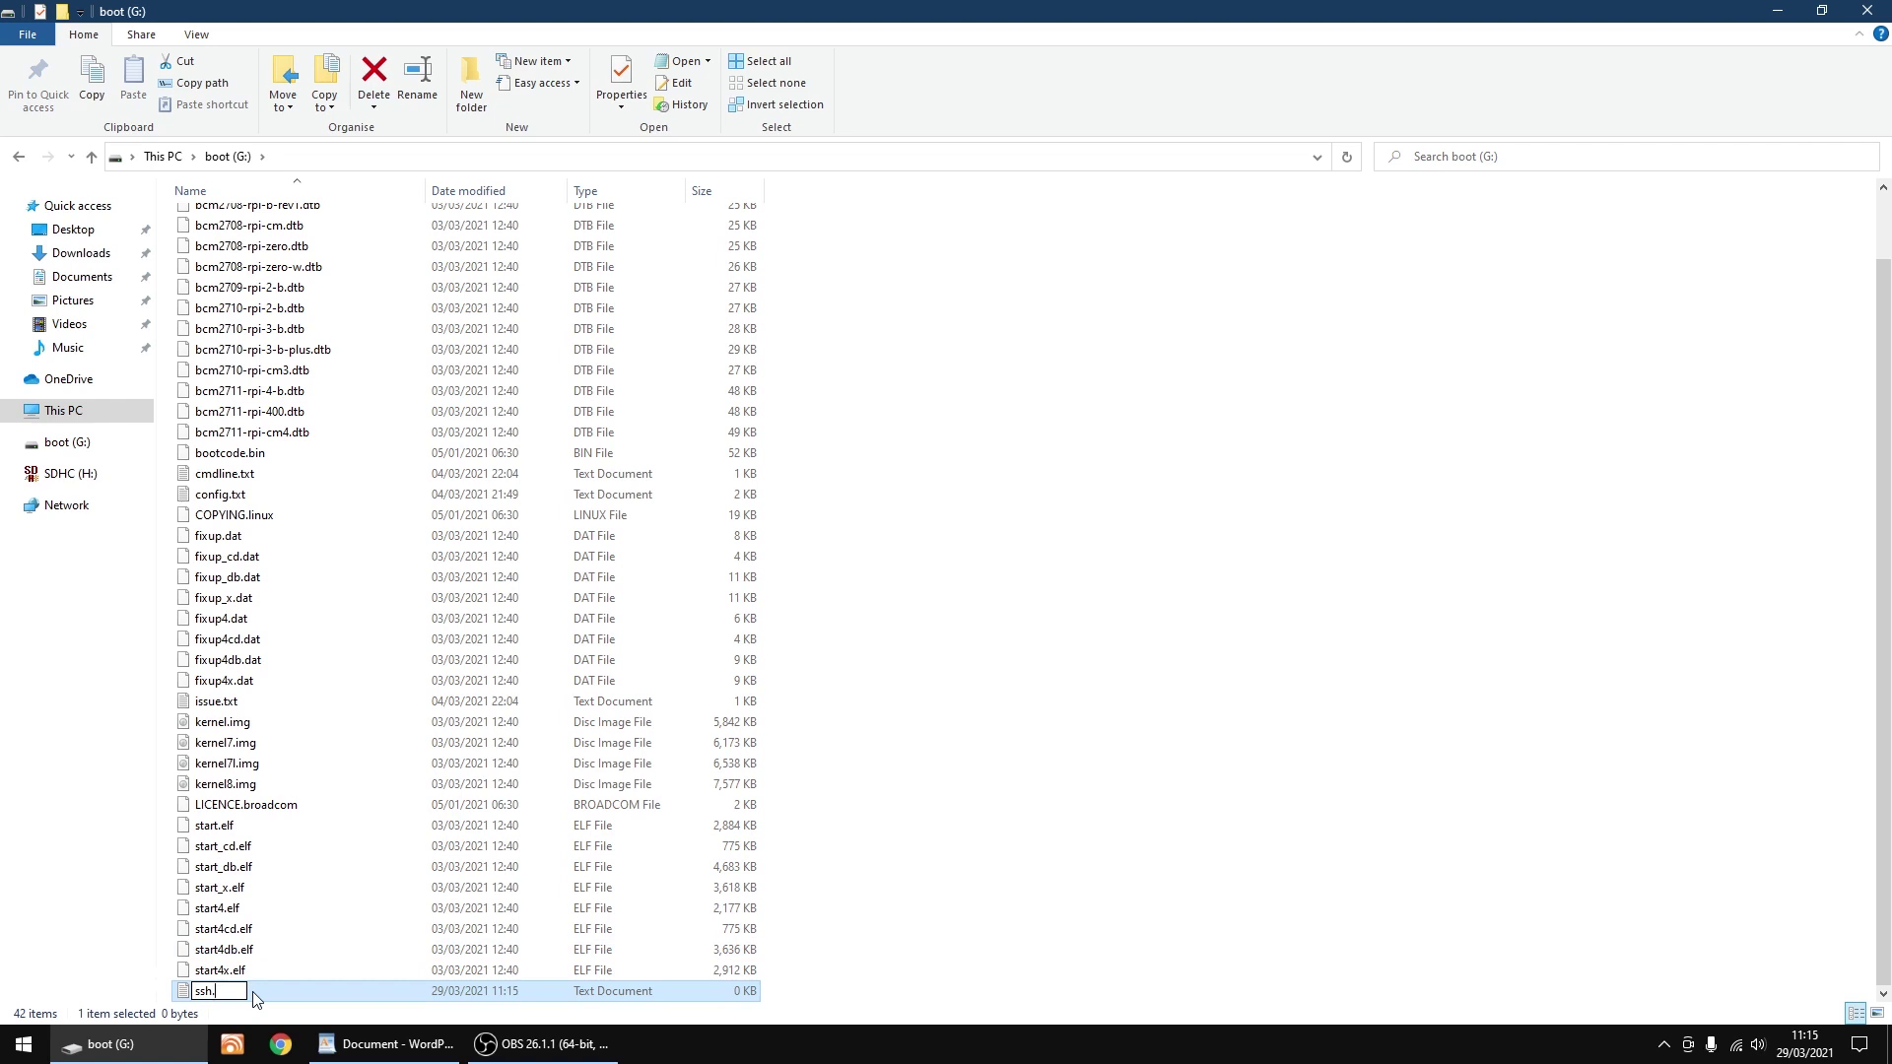
key(BackSpace)
click(921, 786)
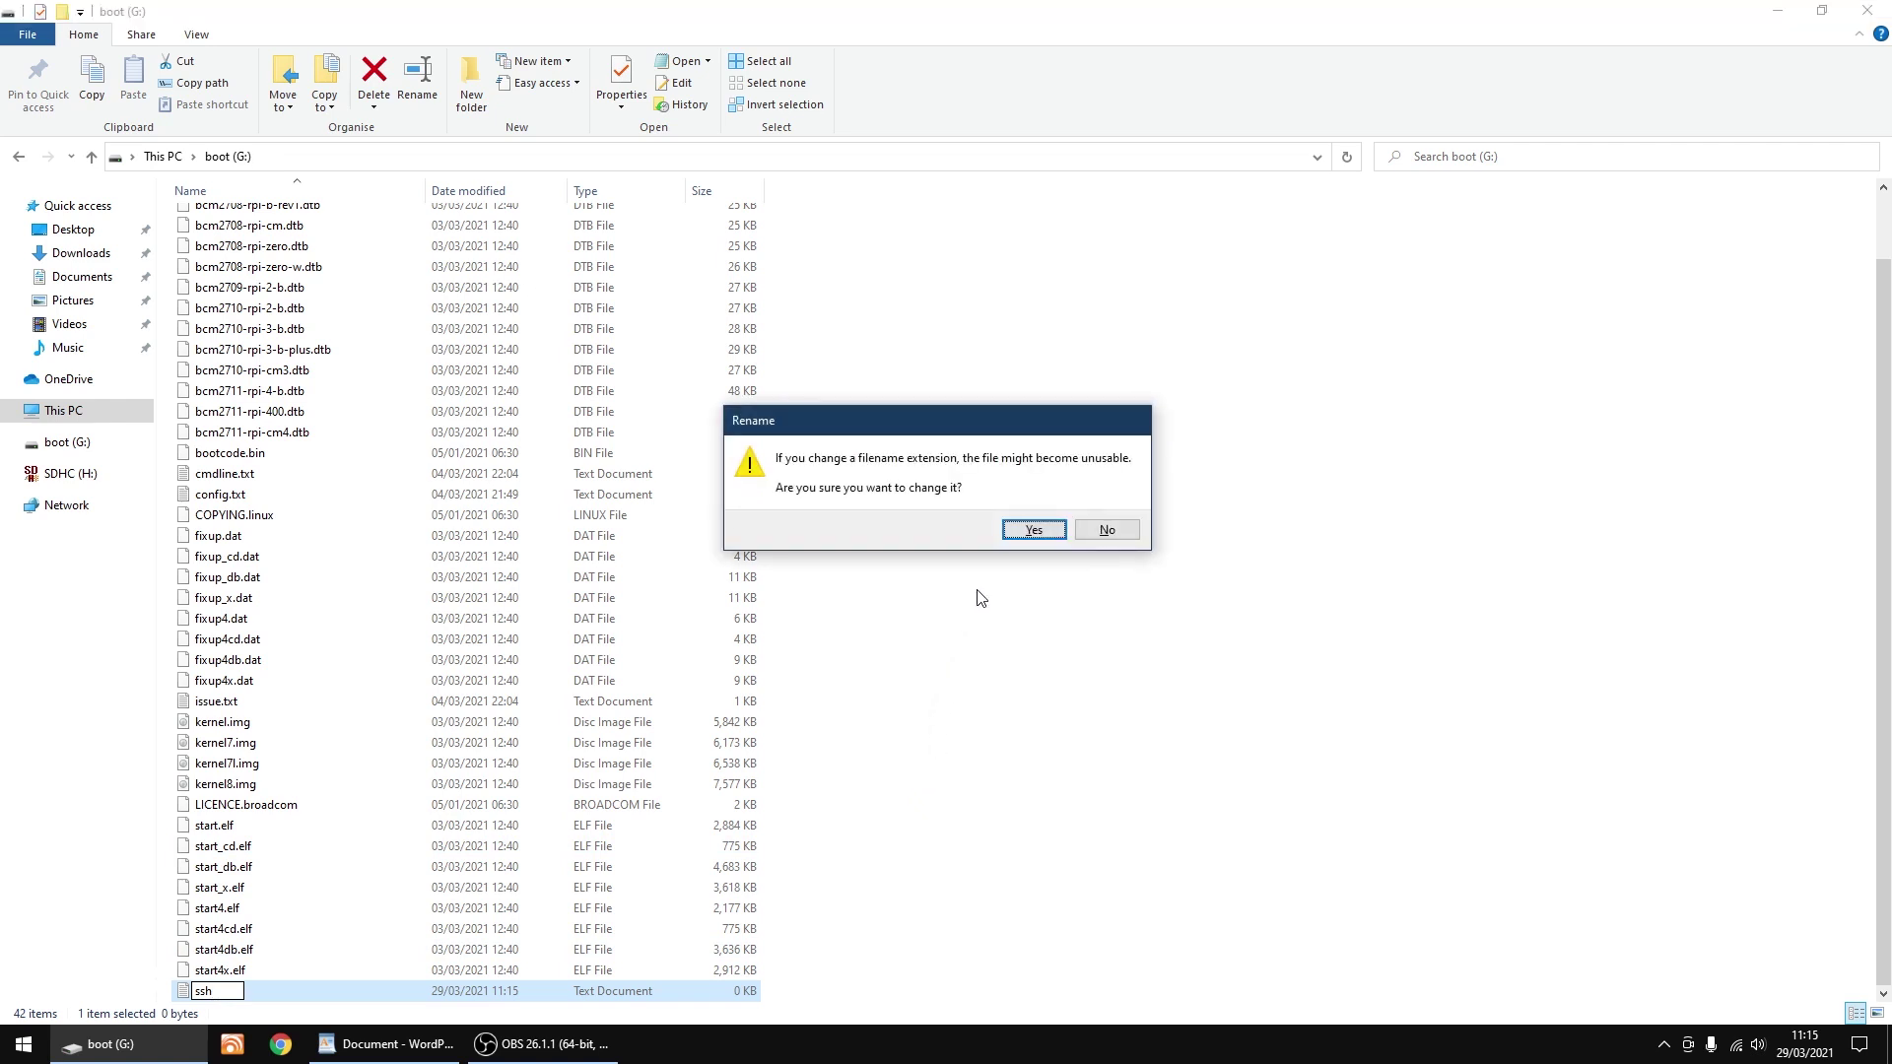
click(1031, 534)
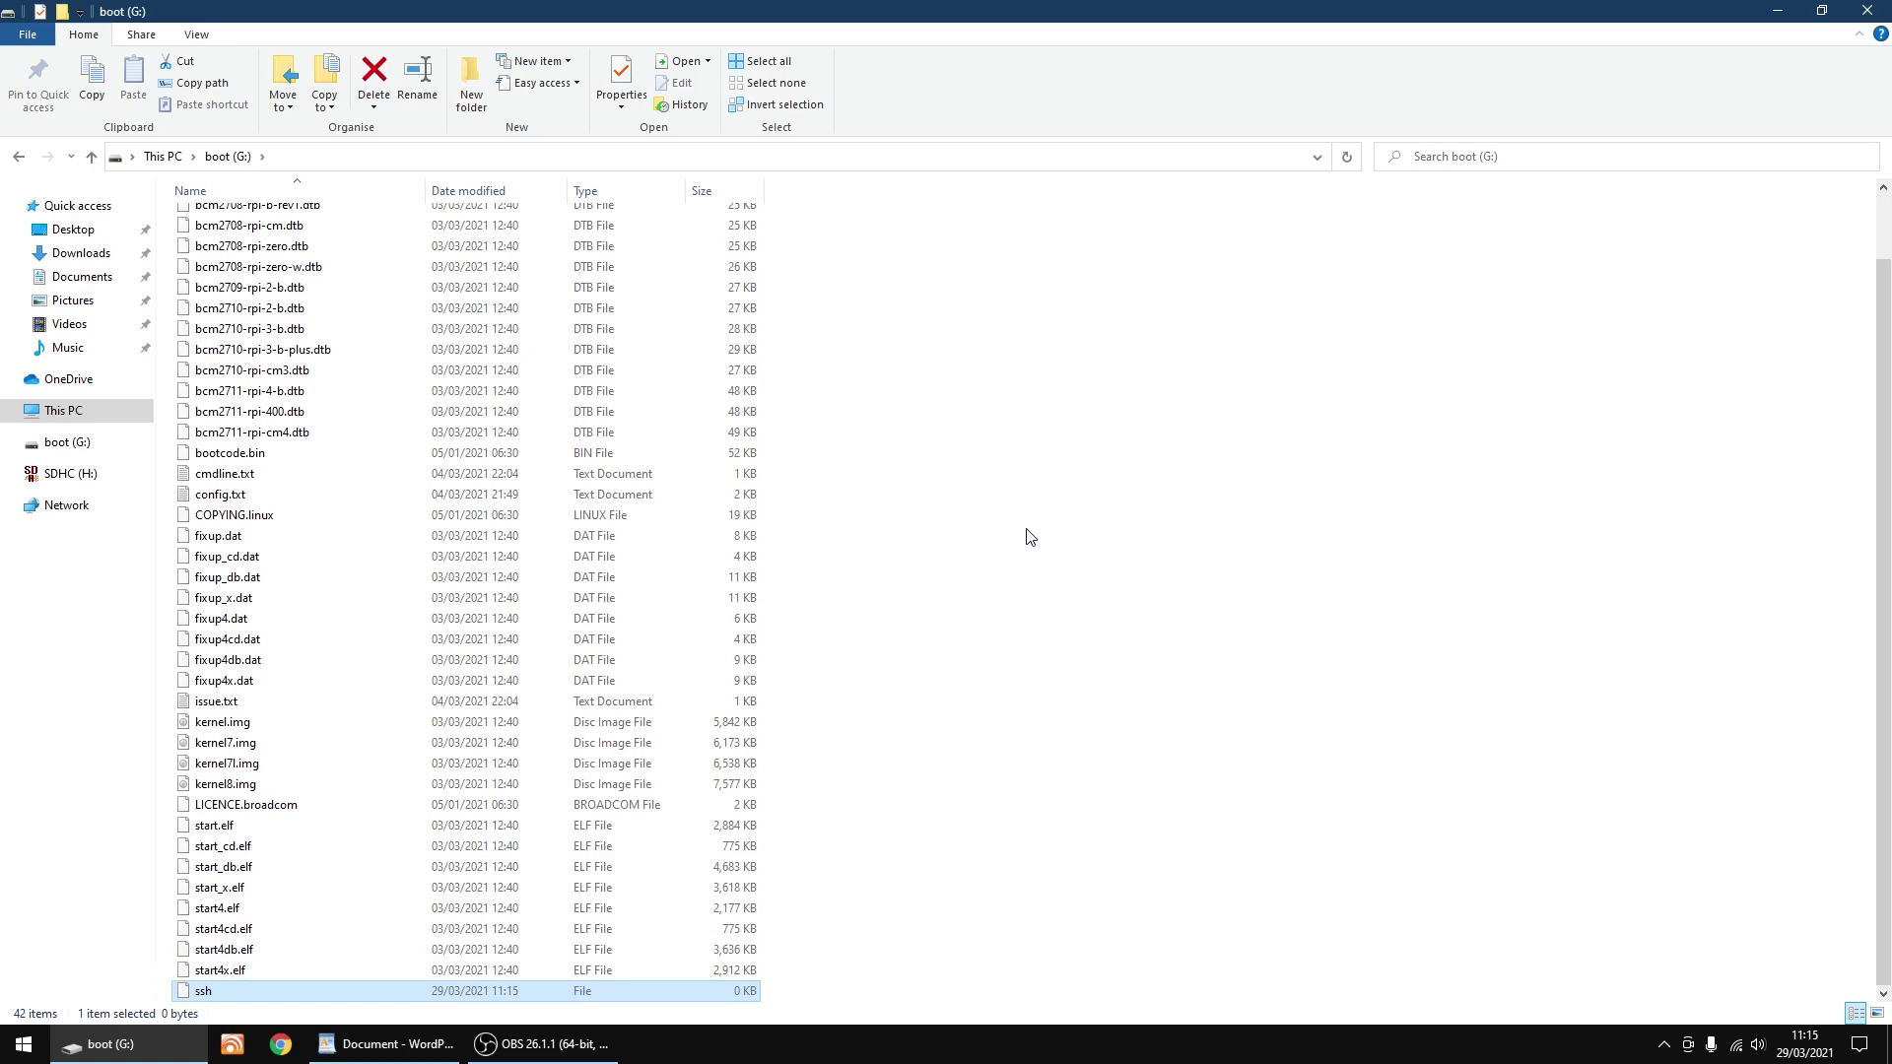
click(1864, 12)
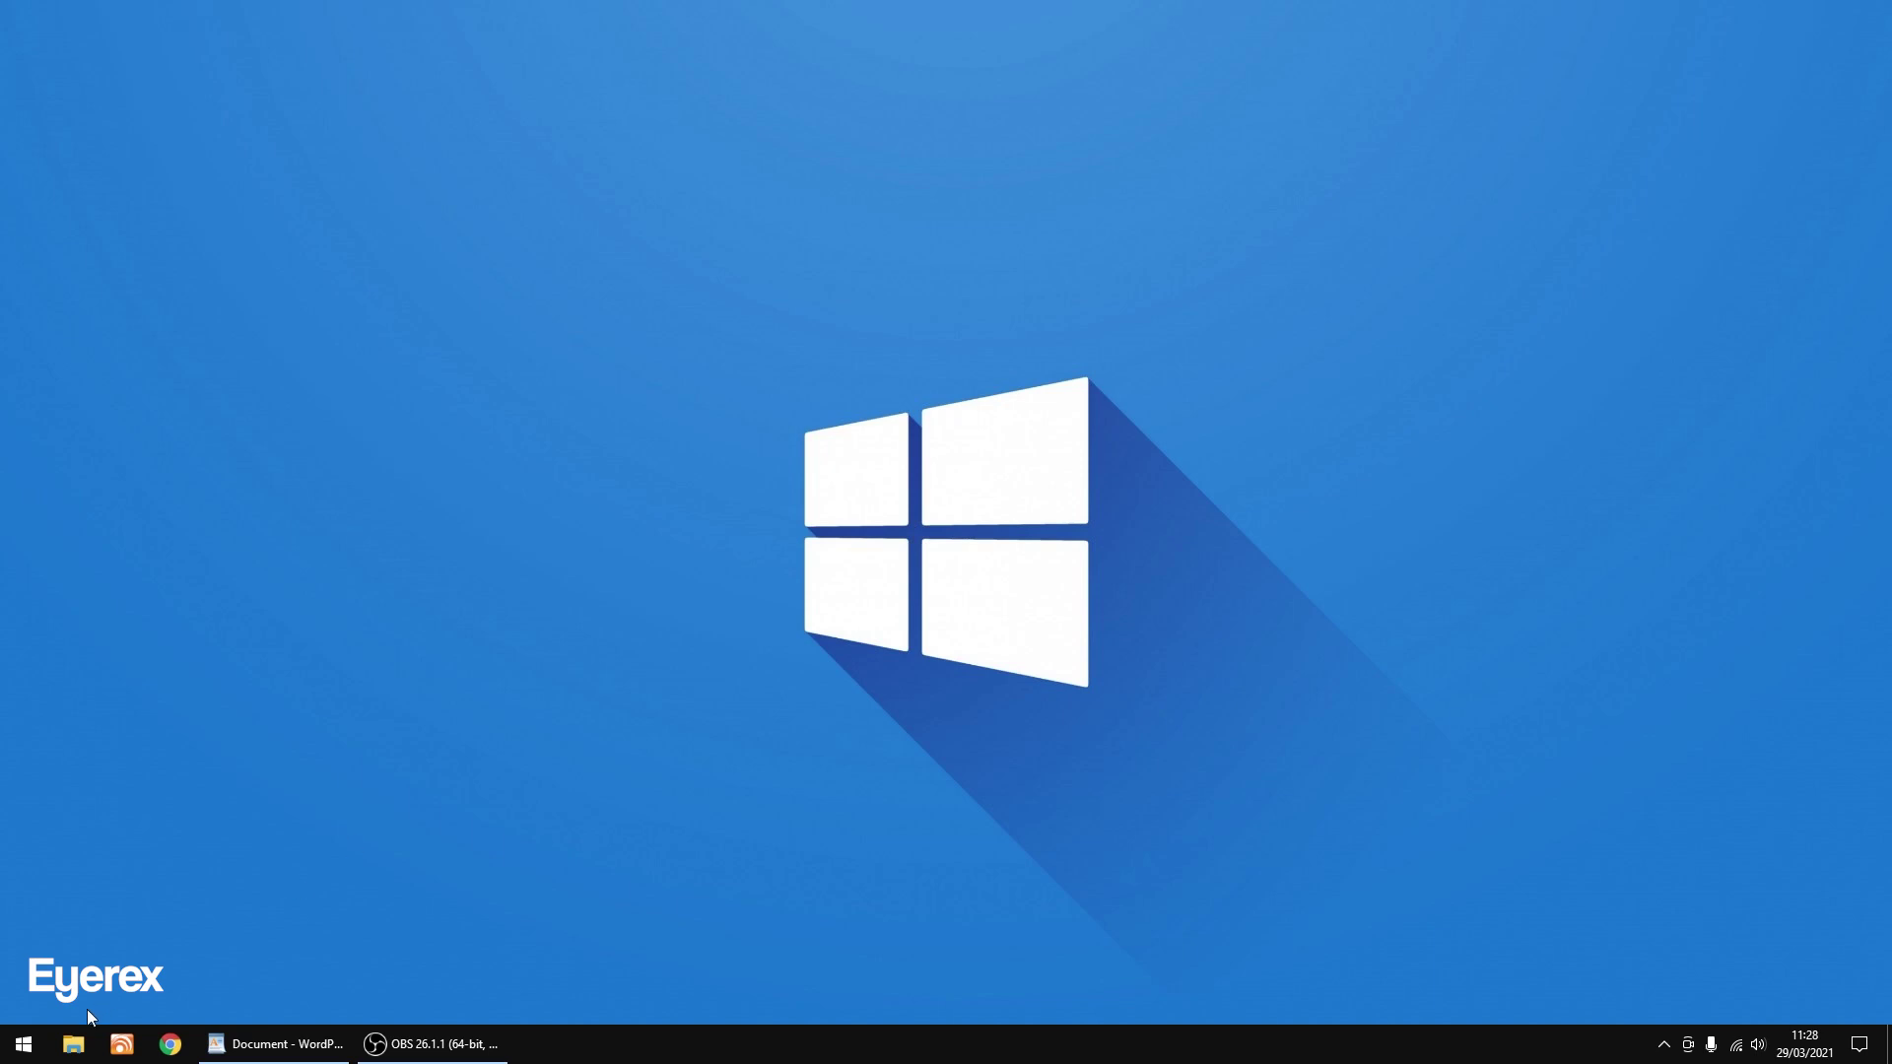
Launch PuTTY, save session TV for host 192.168.1.194, and connect to it.
click(23, 1044)
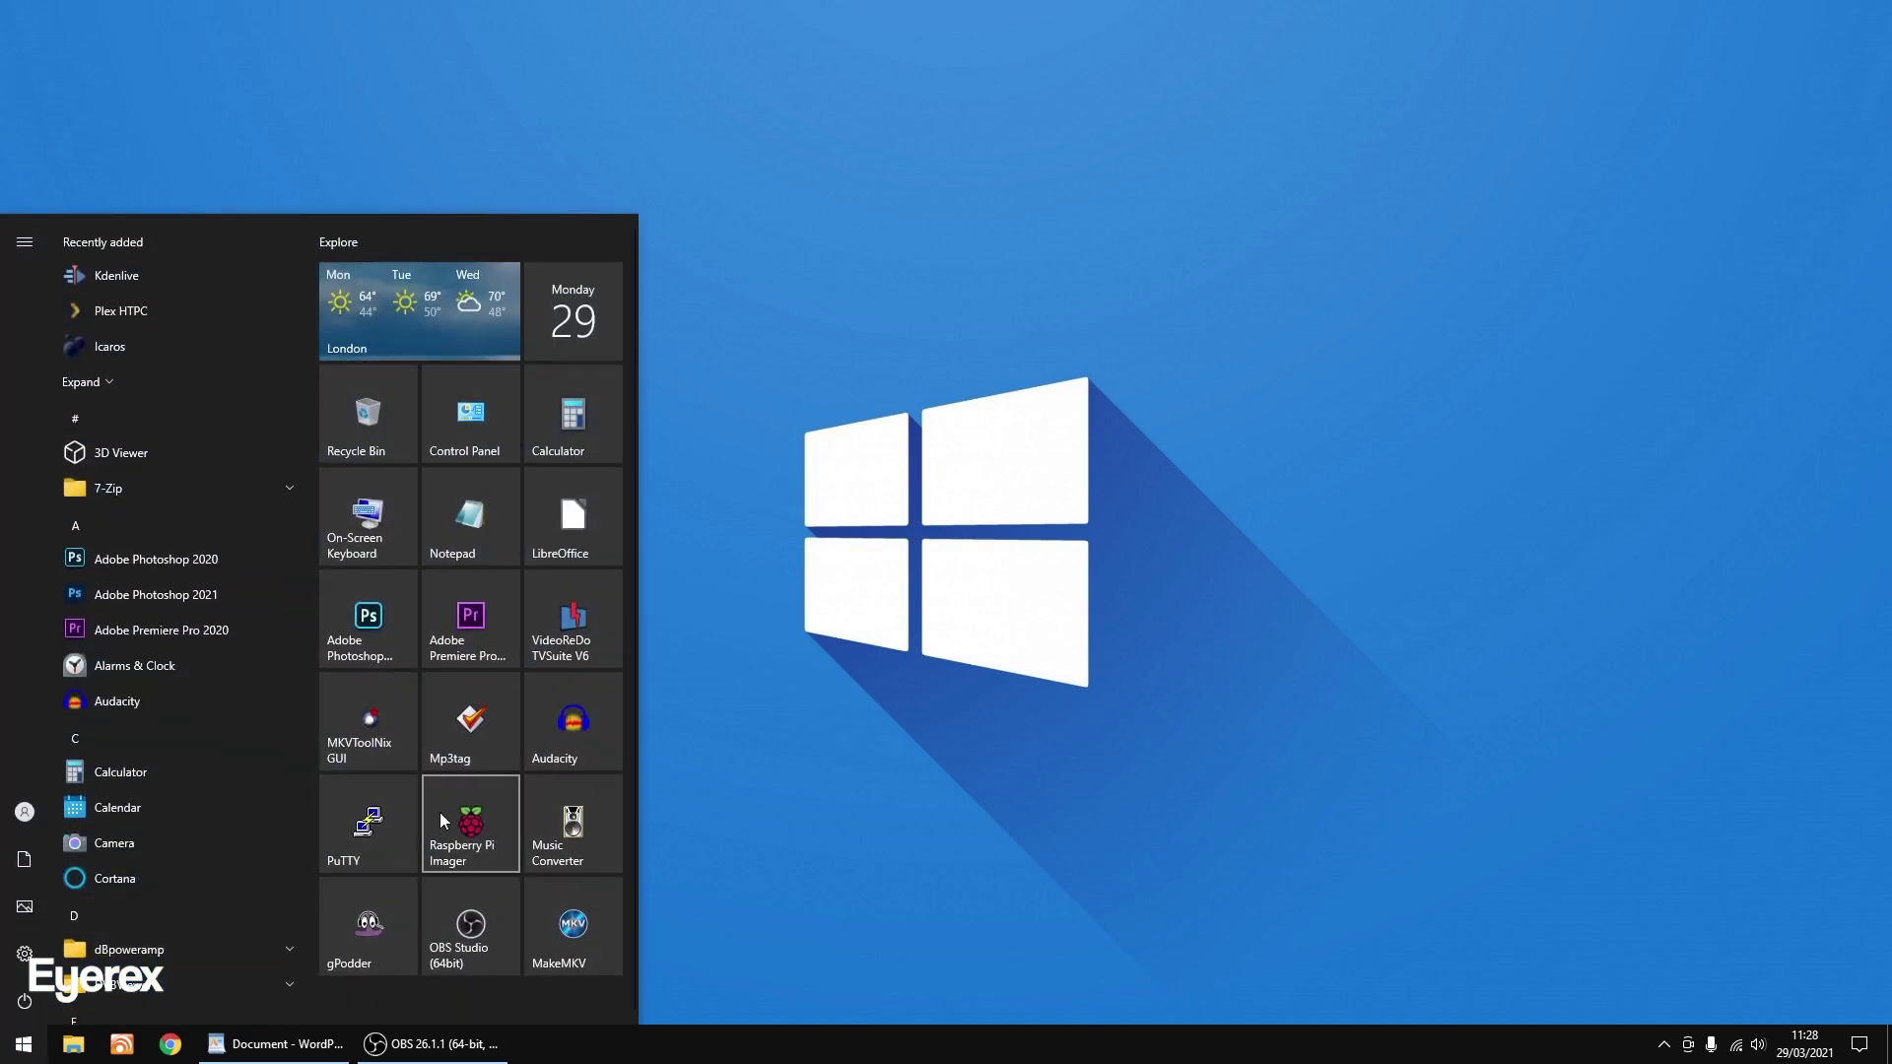
click(357, 830)
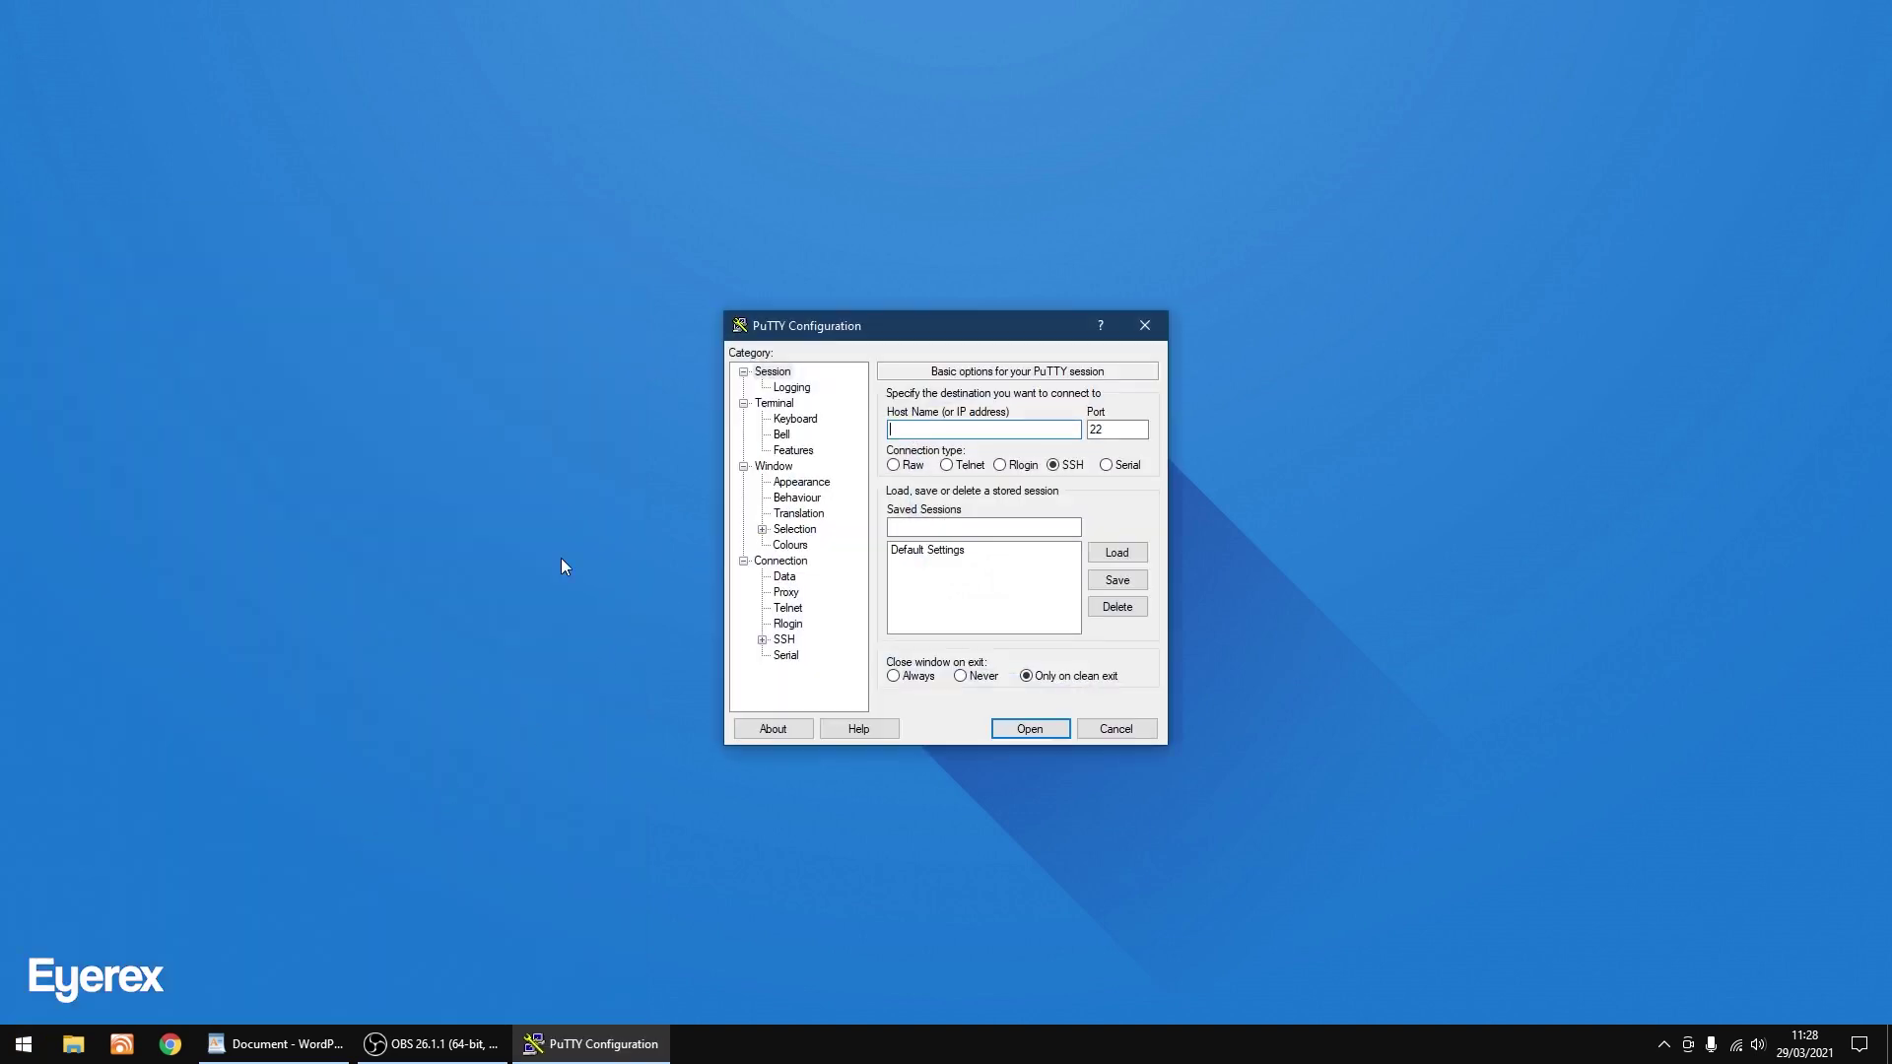
text(192.168.1.194)
click(908, 523)
text(TV)
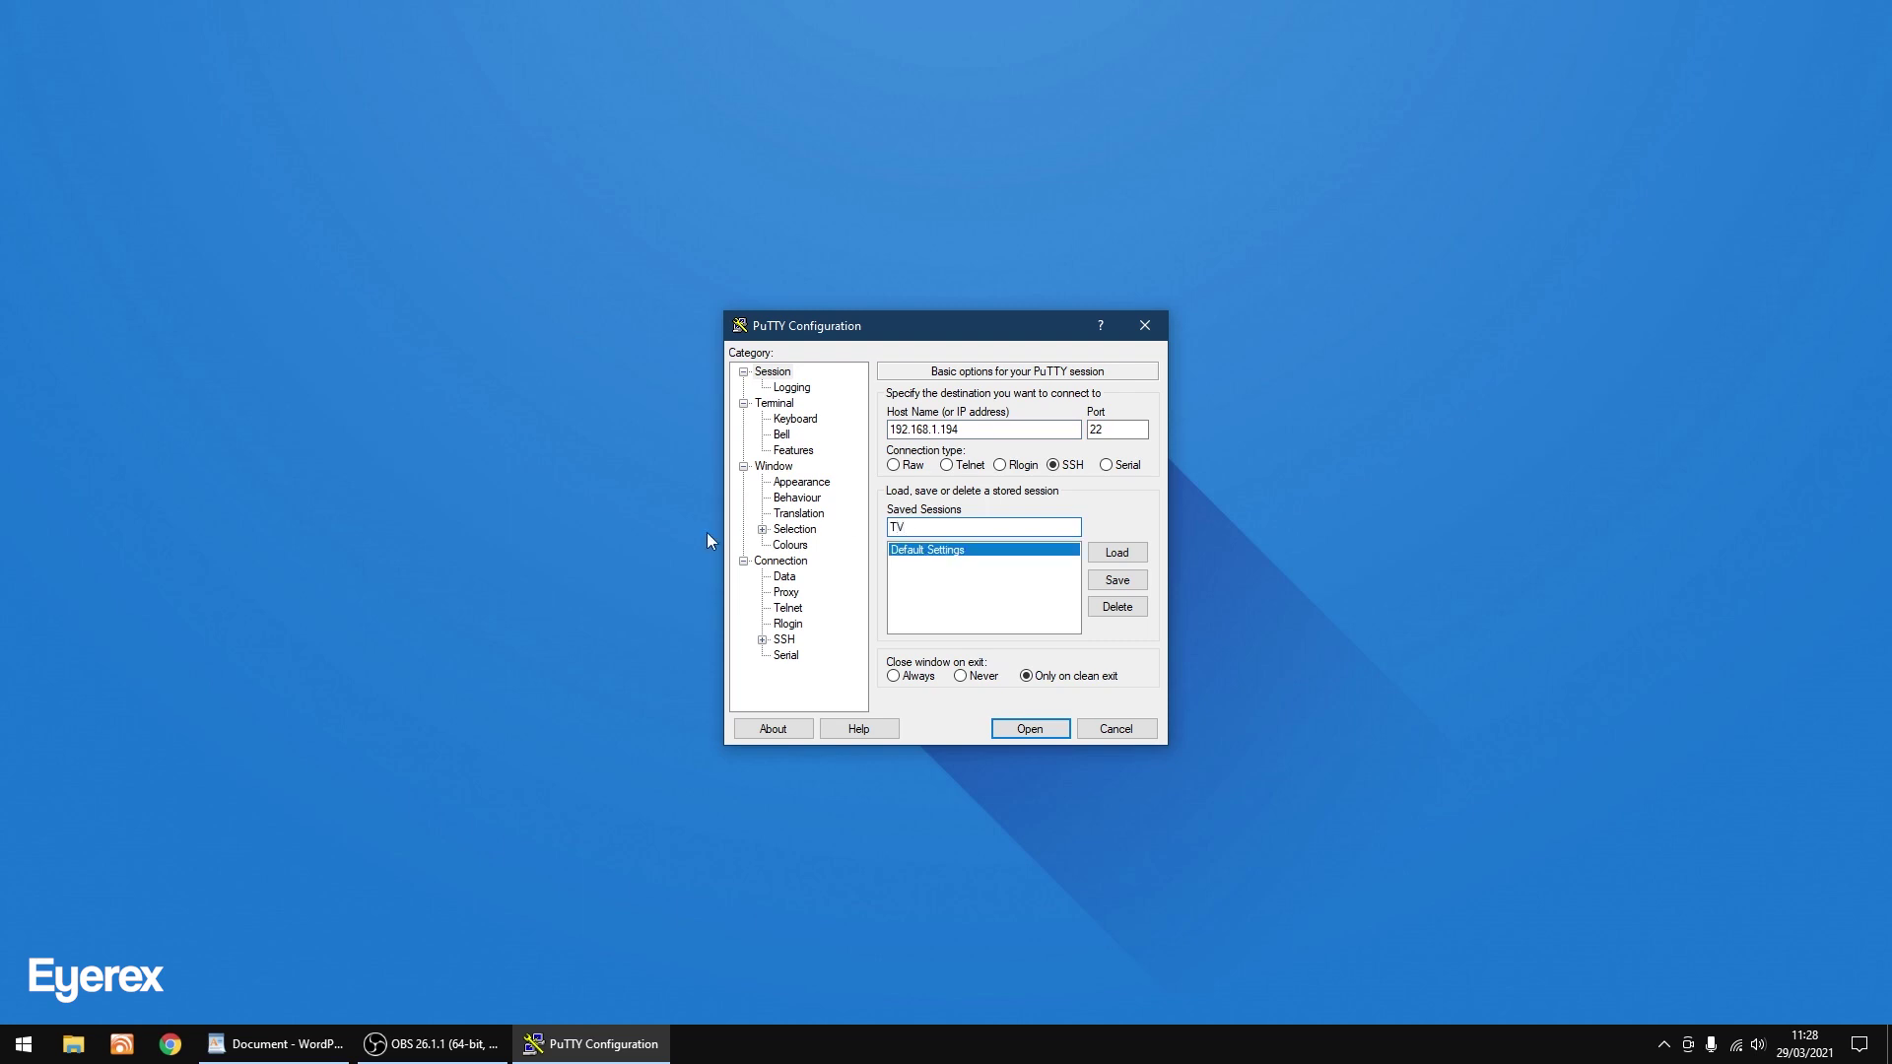
click(1116, 585)
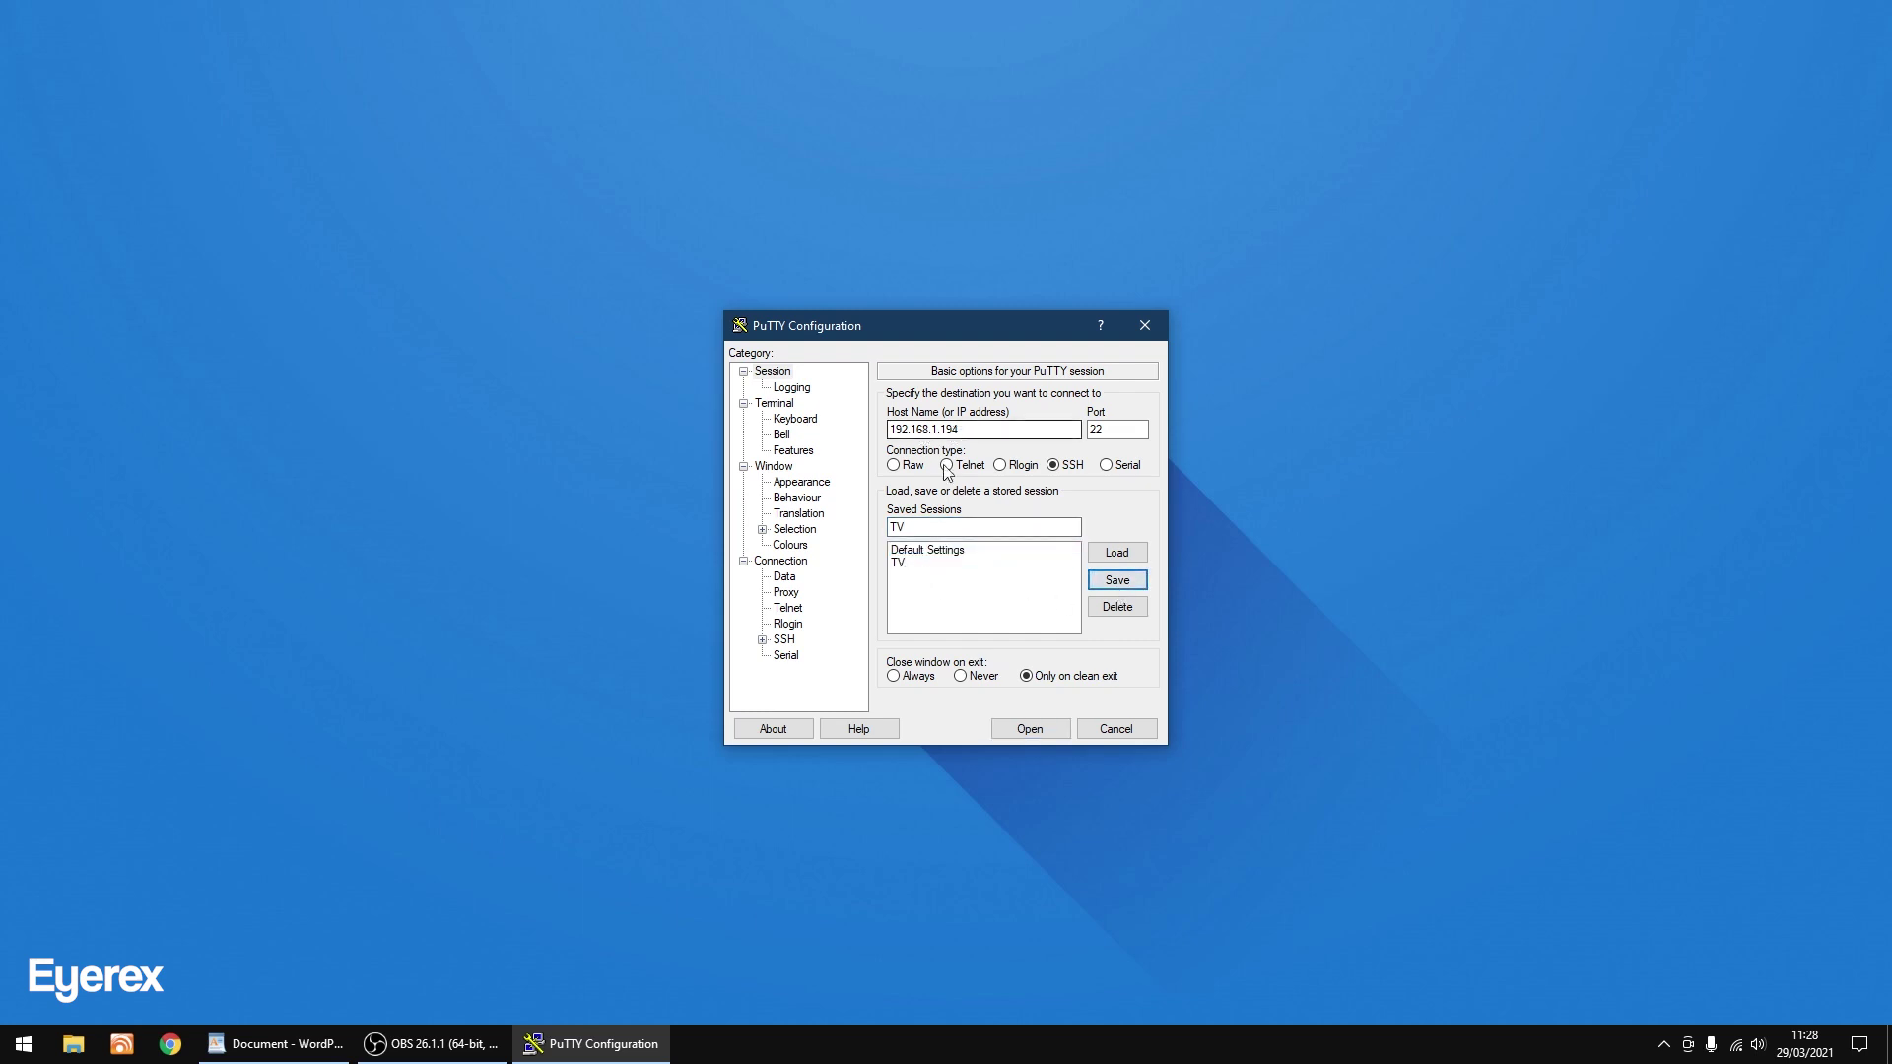
click(1044, 731)
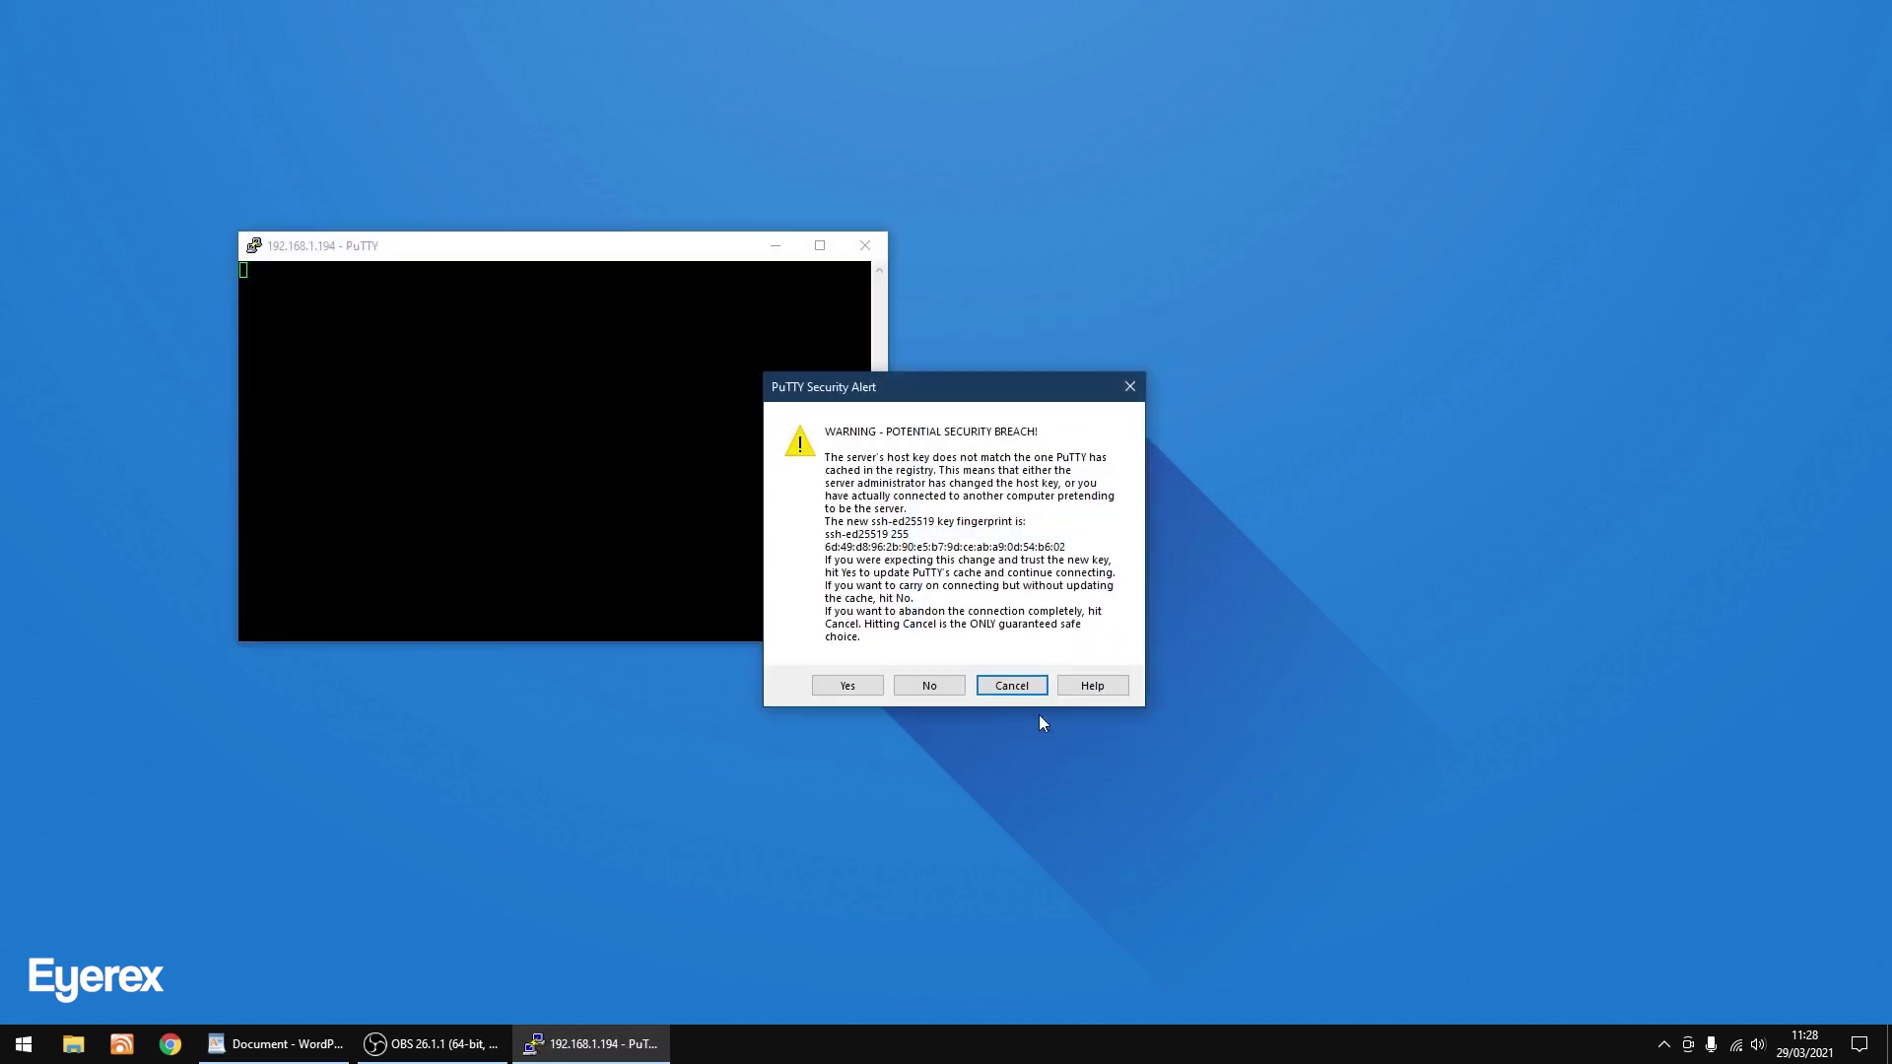
Accept the Pi's host key, log in as user pi, and bring the WordPad notes forward.
click(845, 688)
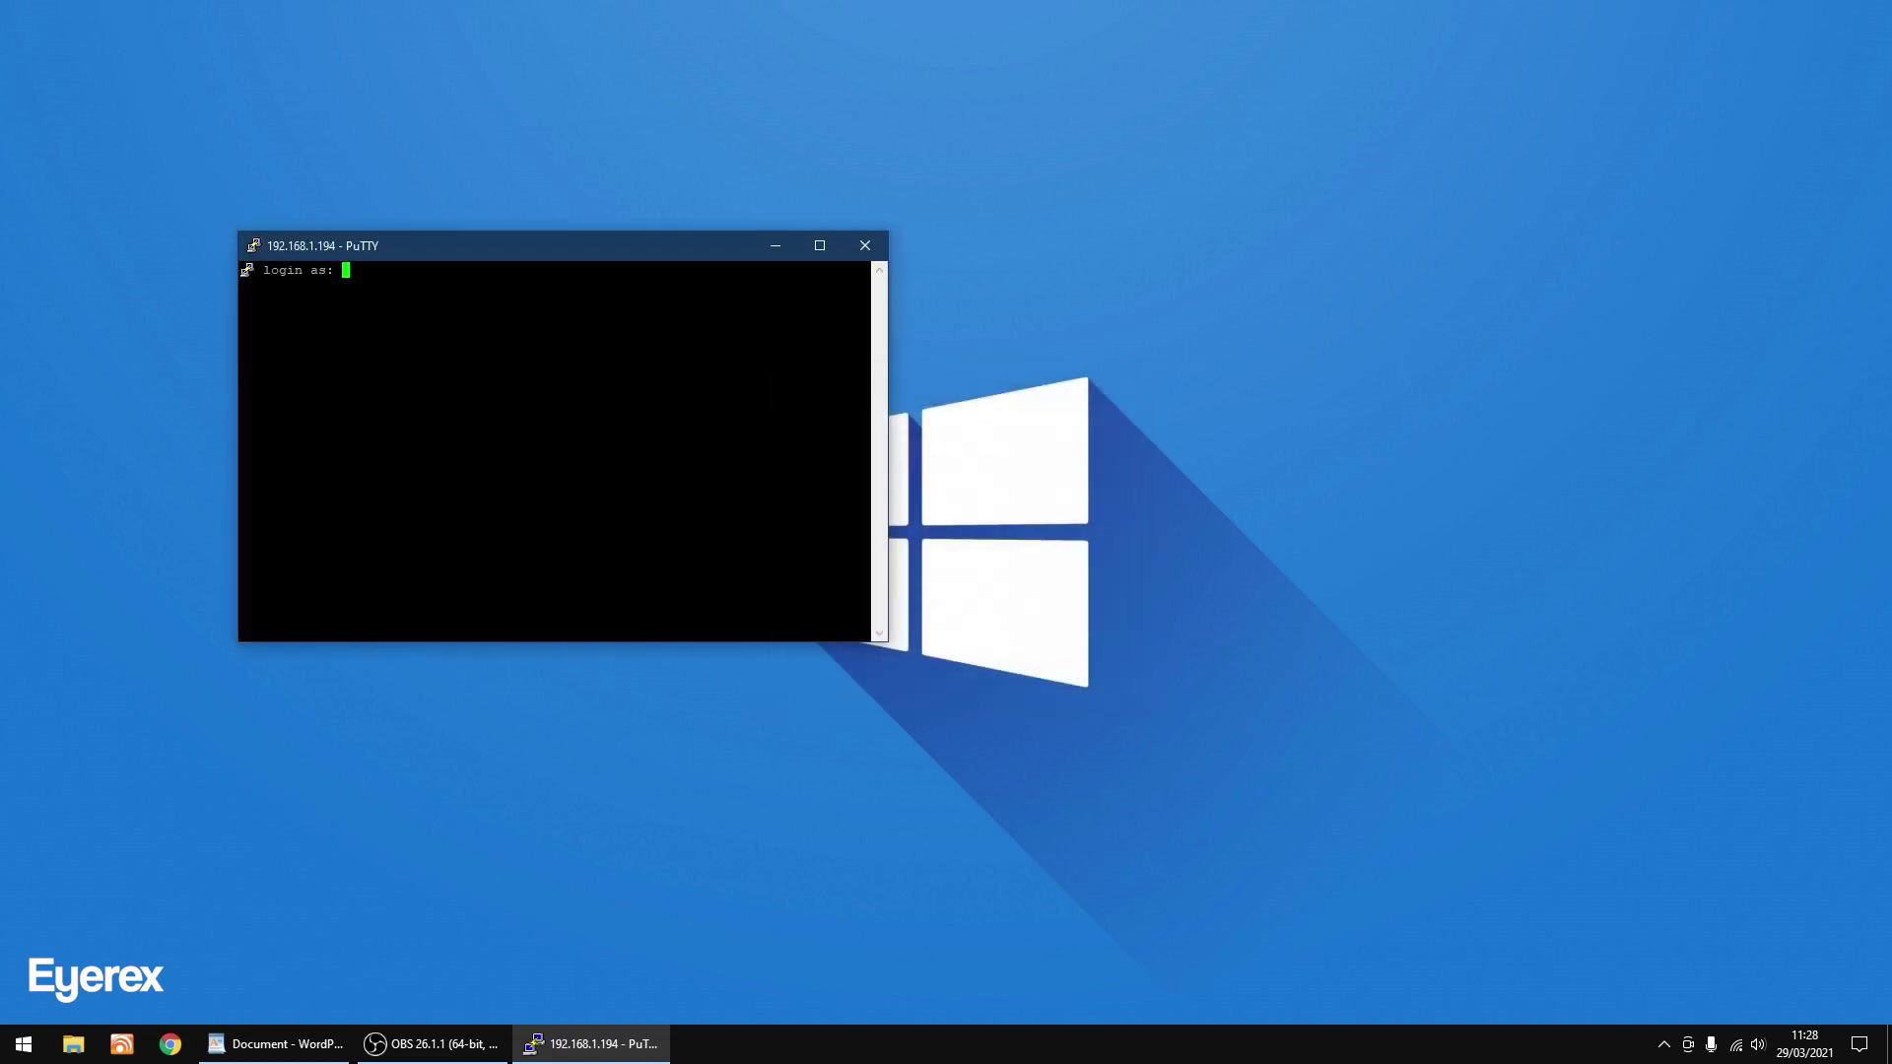
drag(573, 259, 970, 362)
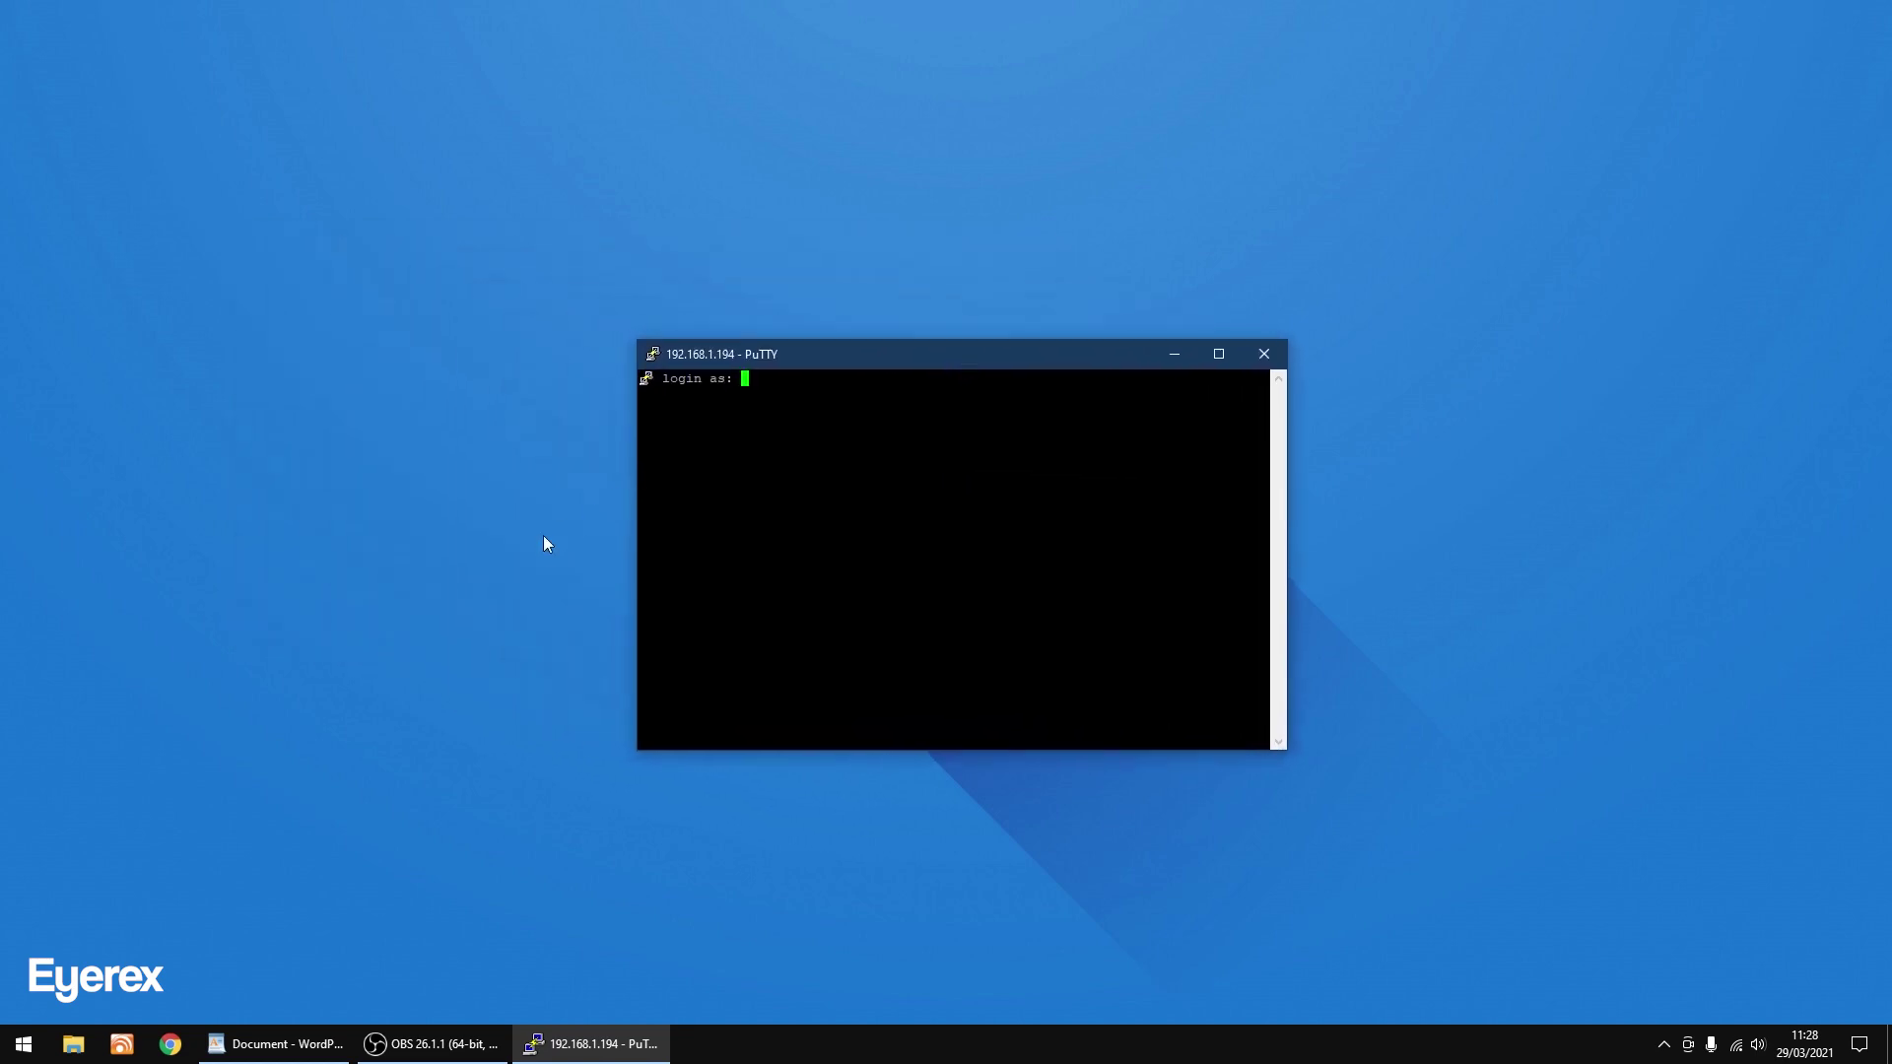
text(pi)
key(Return)
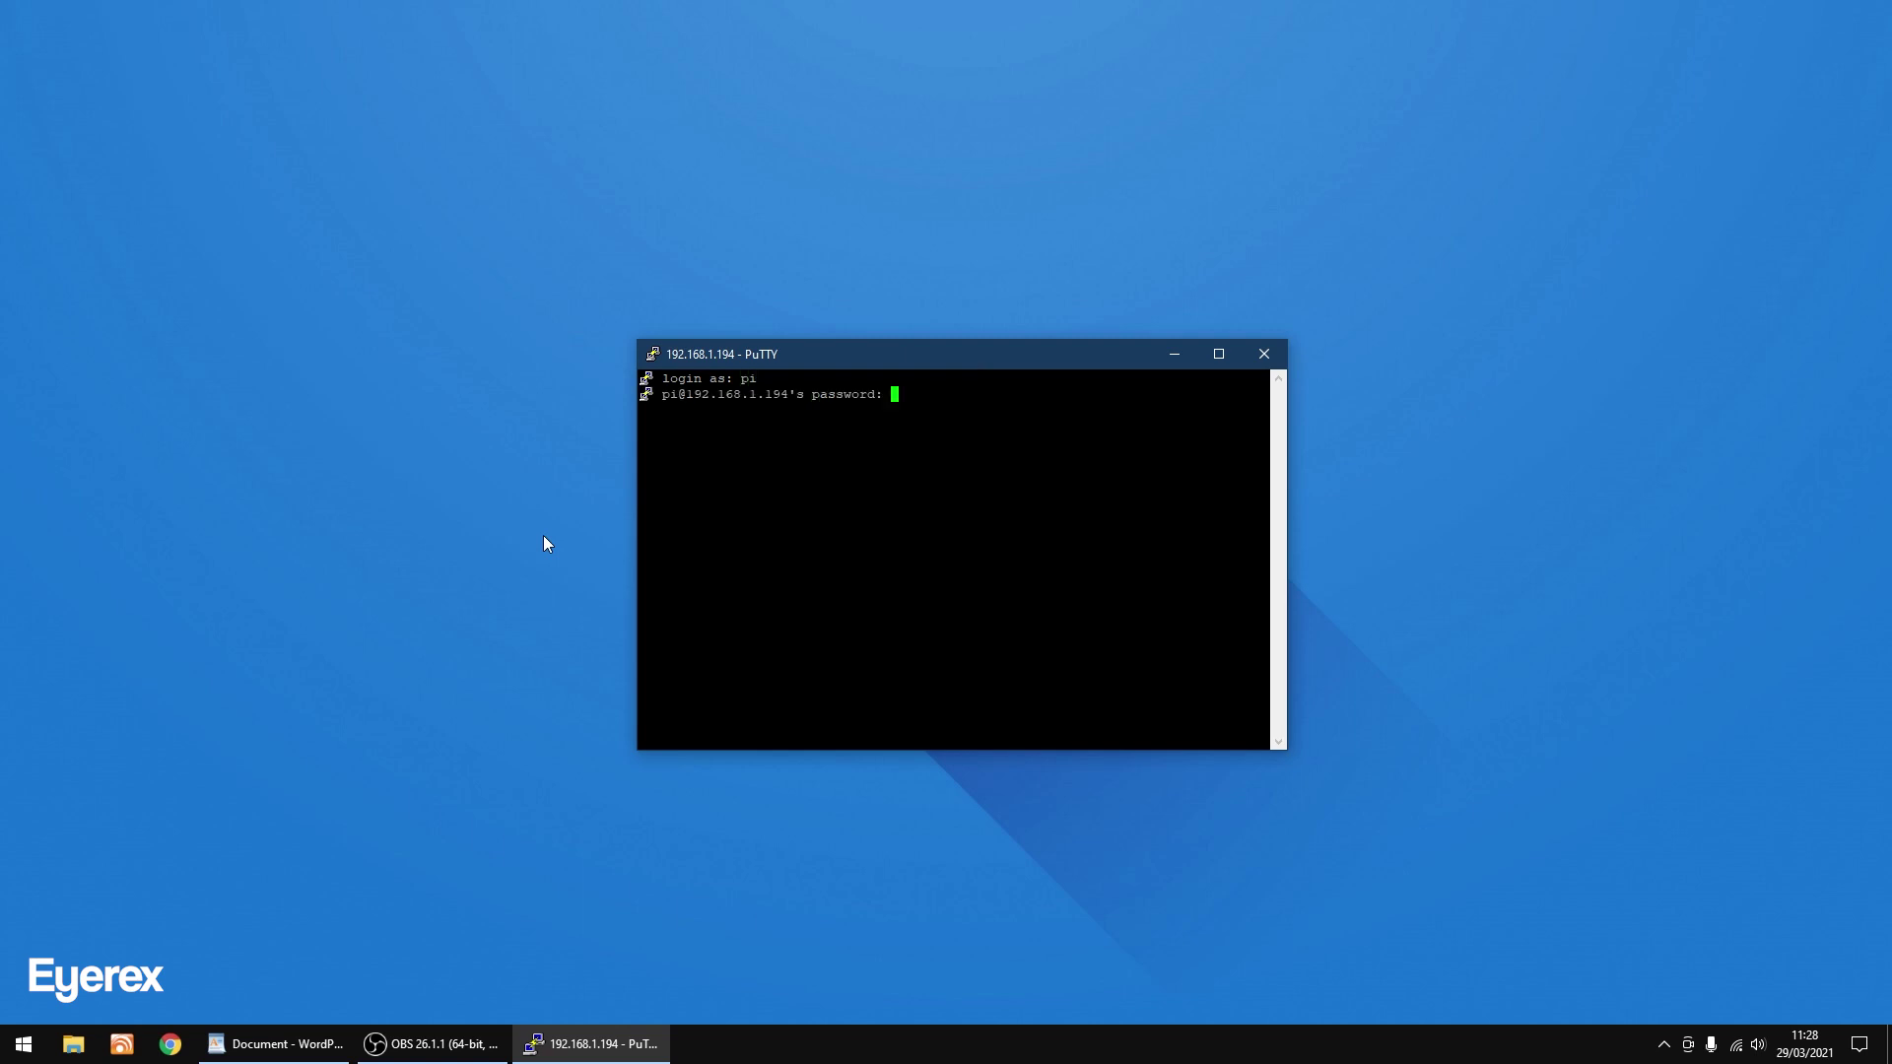
key(Return)
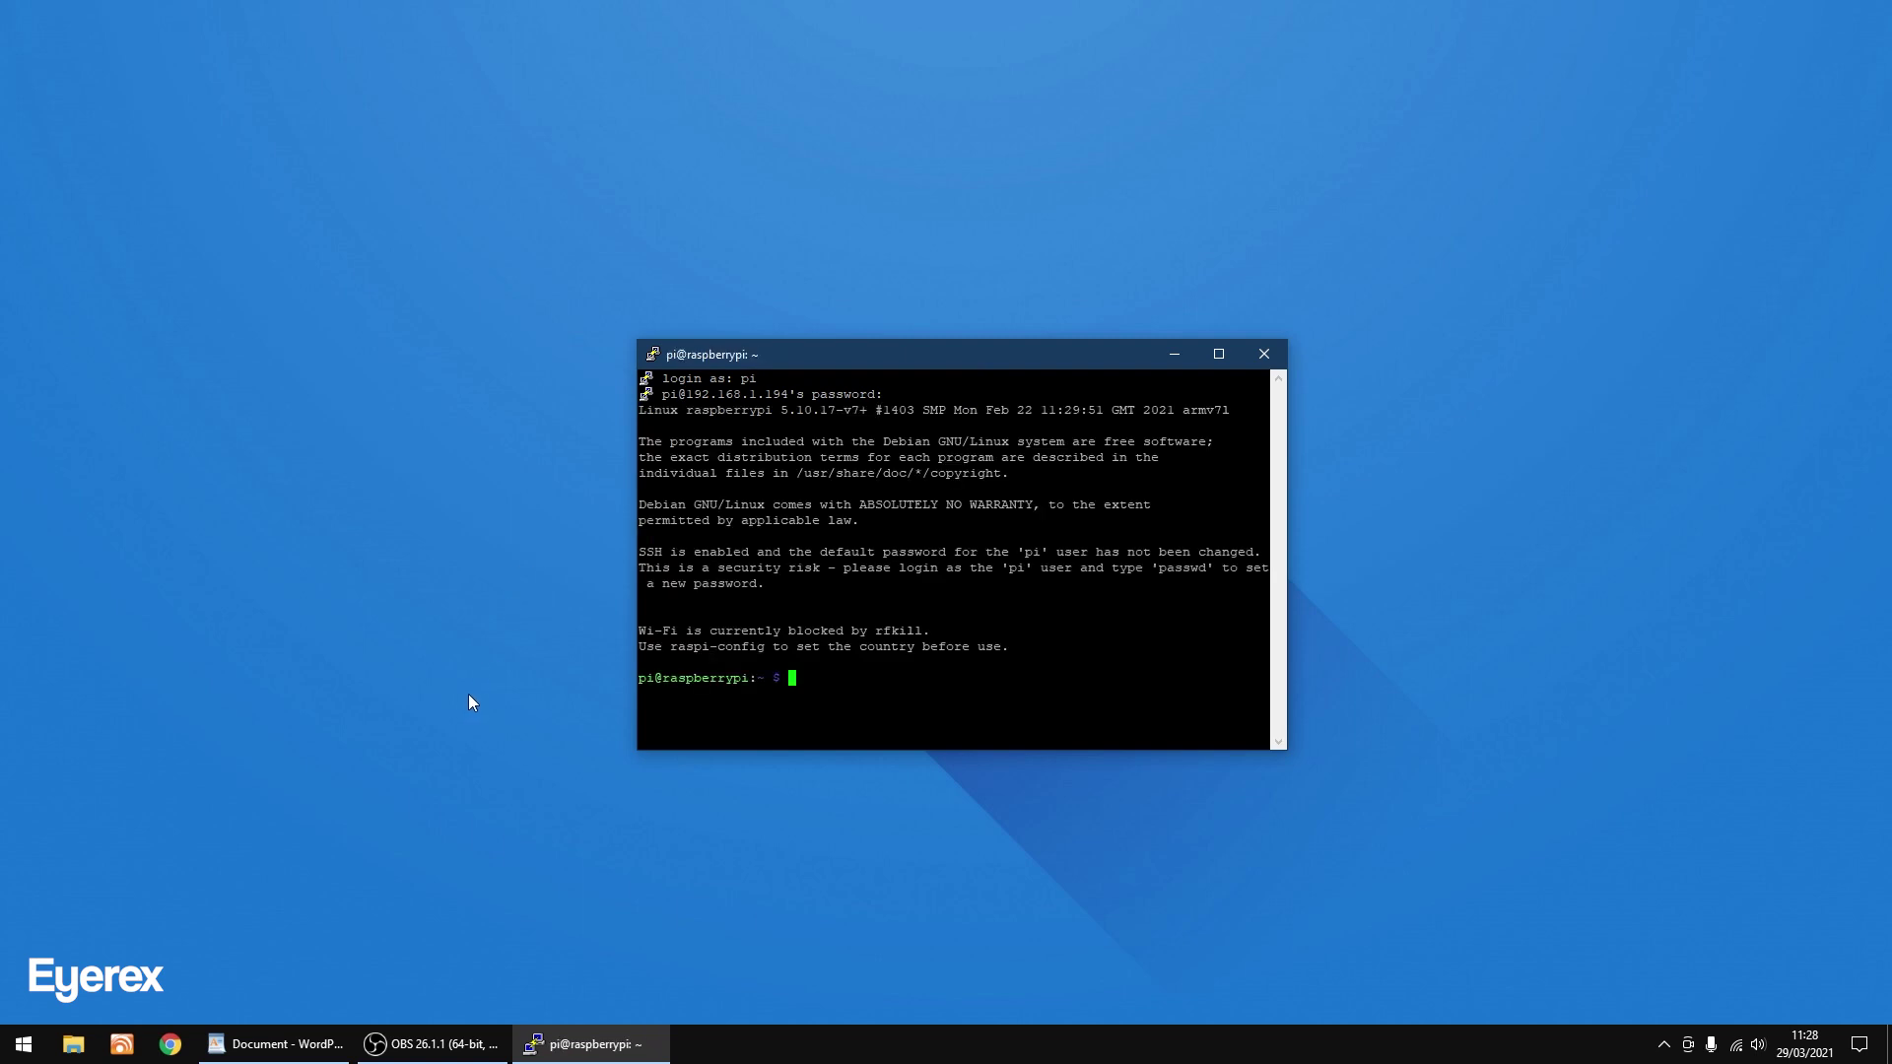
click(264, 1045)
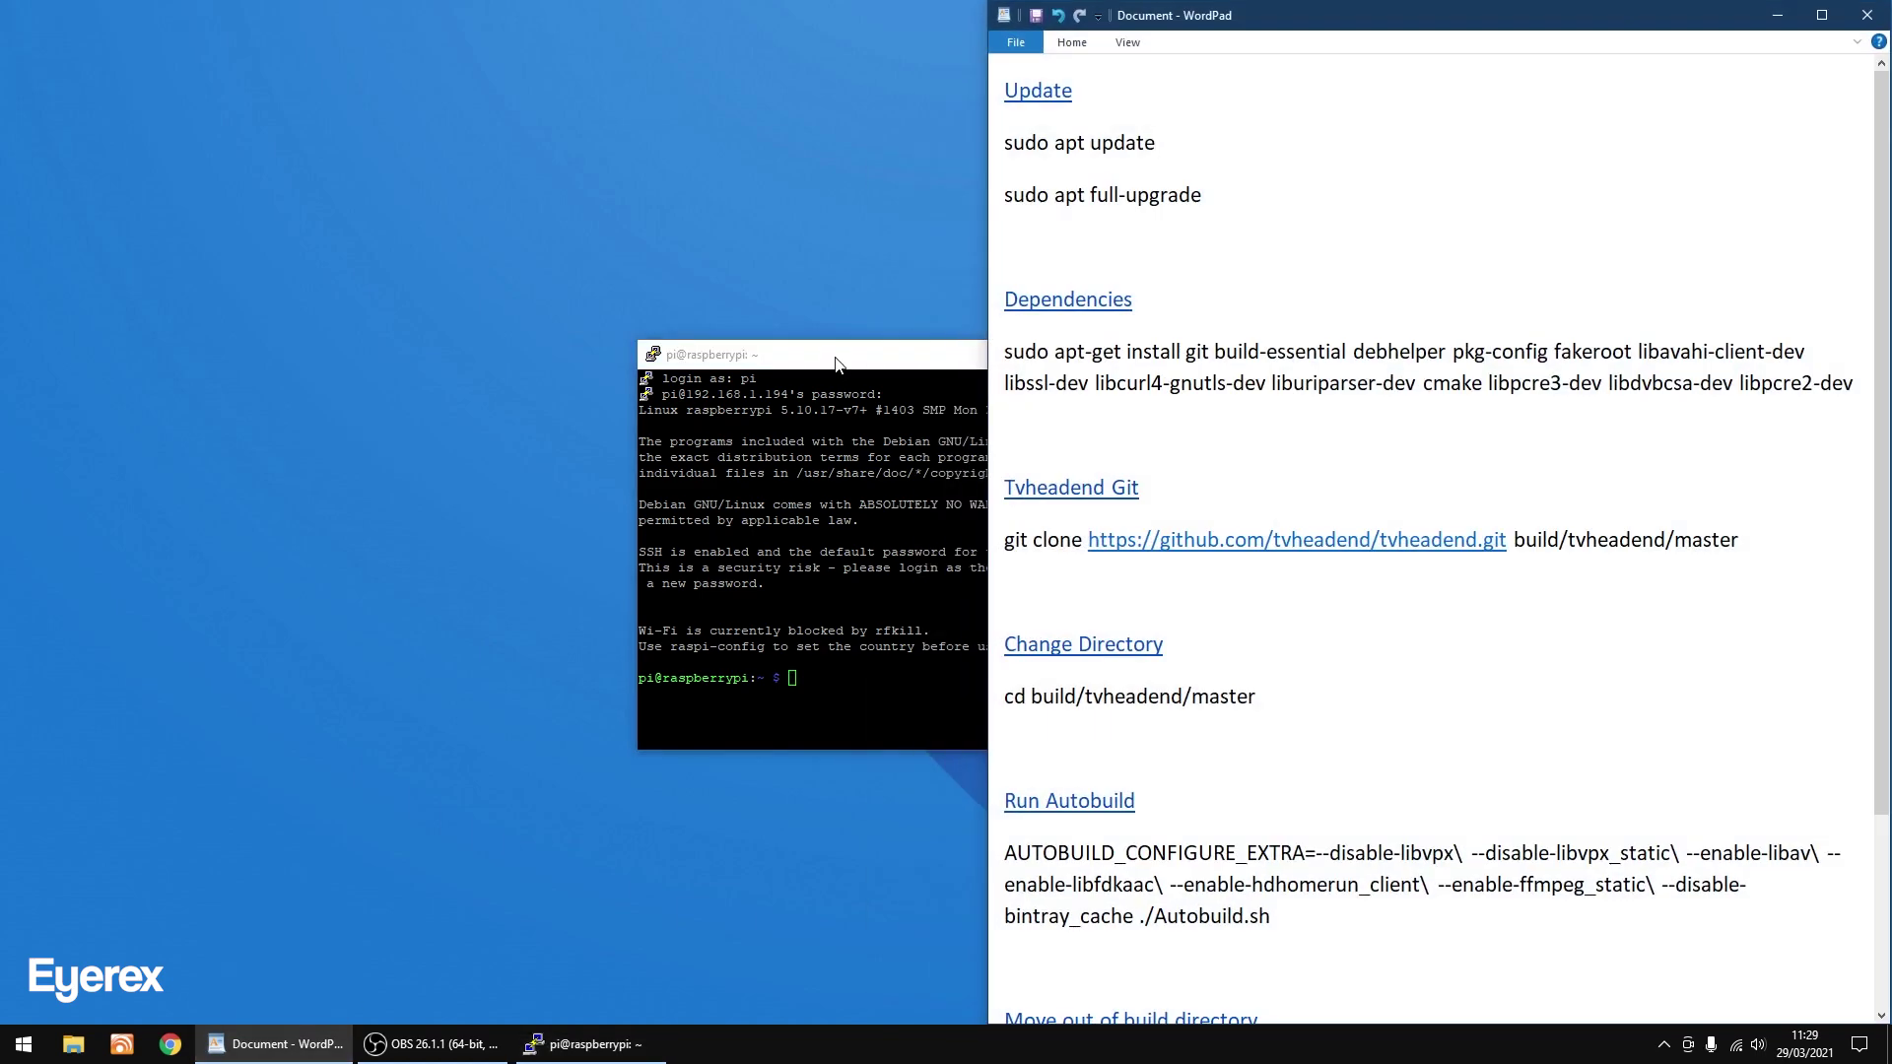
Copy 'sudo apt update' from the WordPad notes into PuTTY and run it.
drag(835, 364, 463, 331)
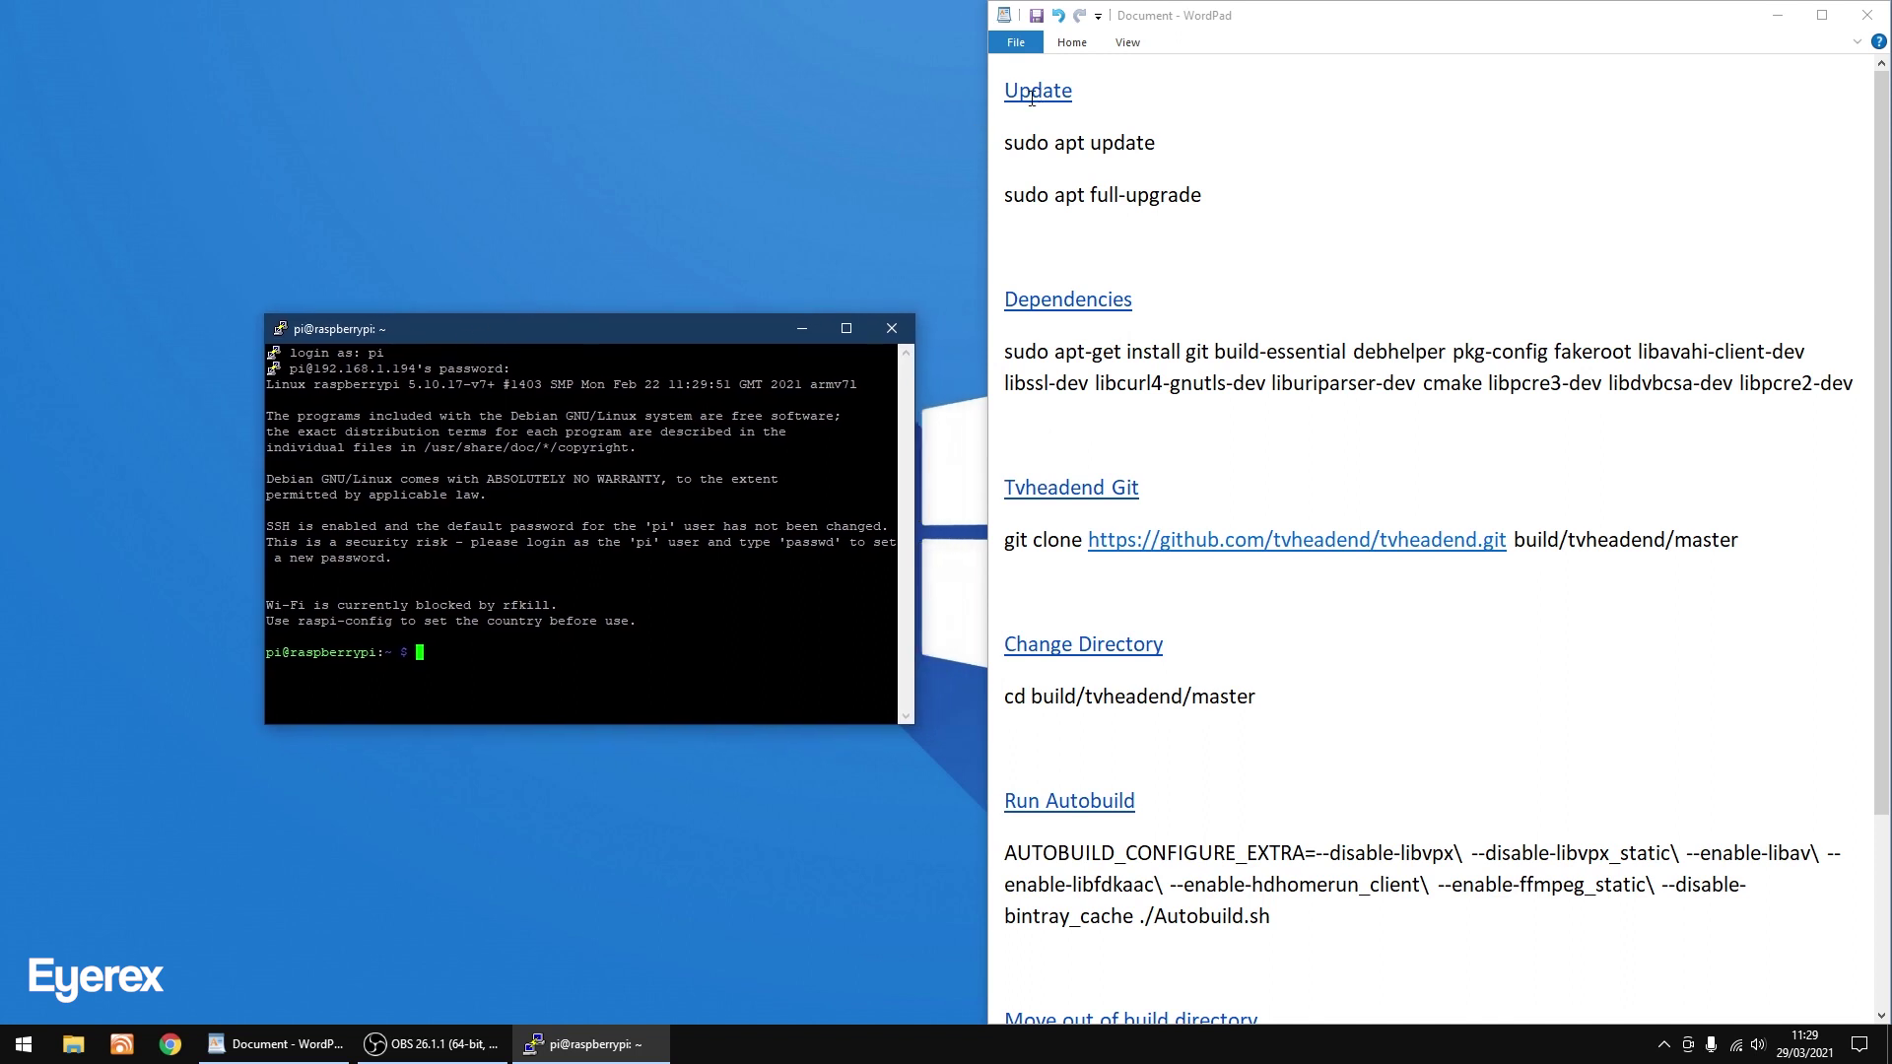
click(1153, 143)
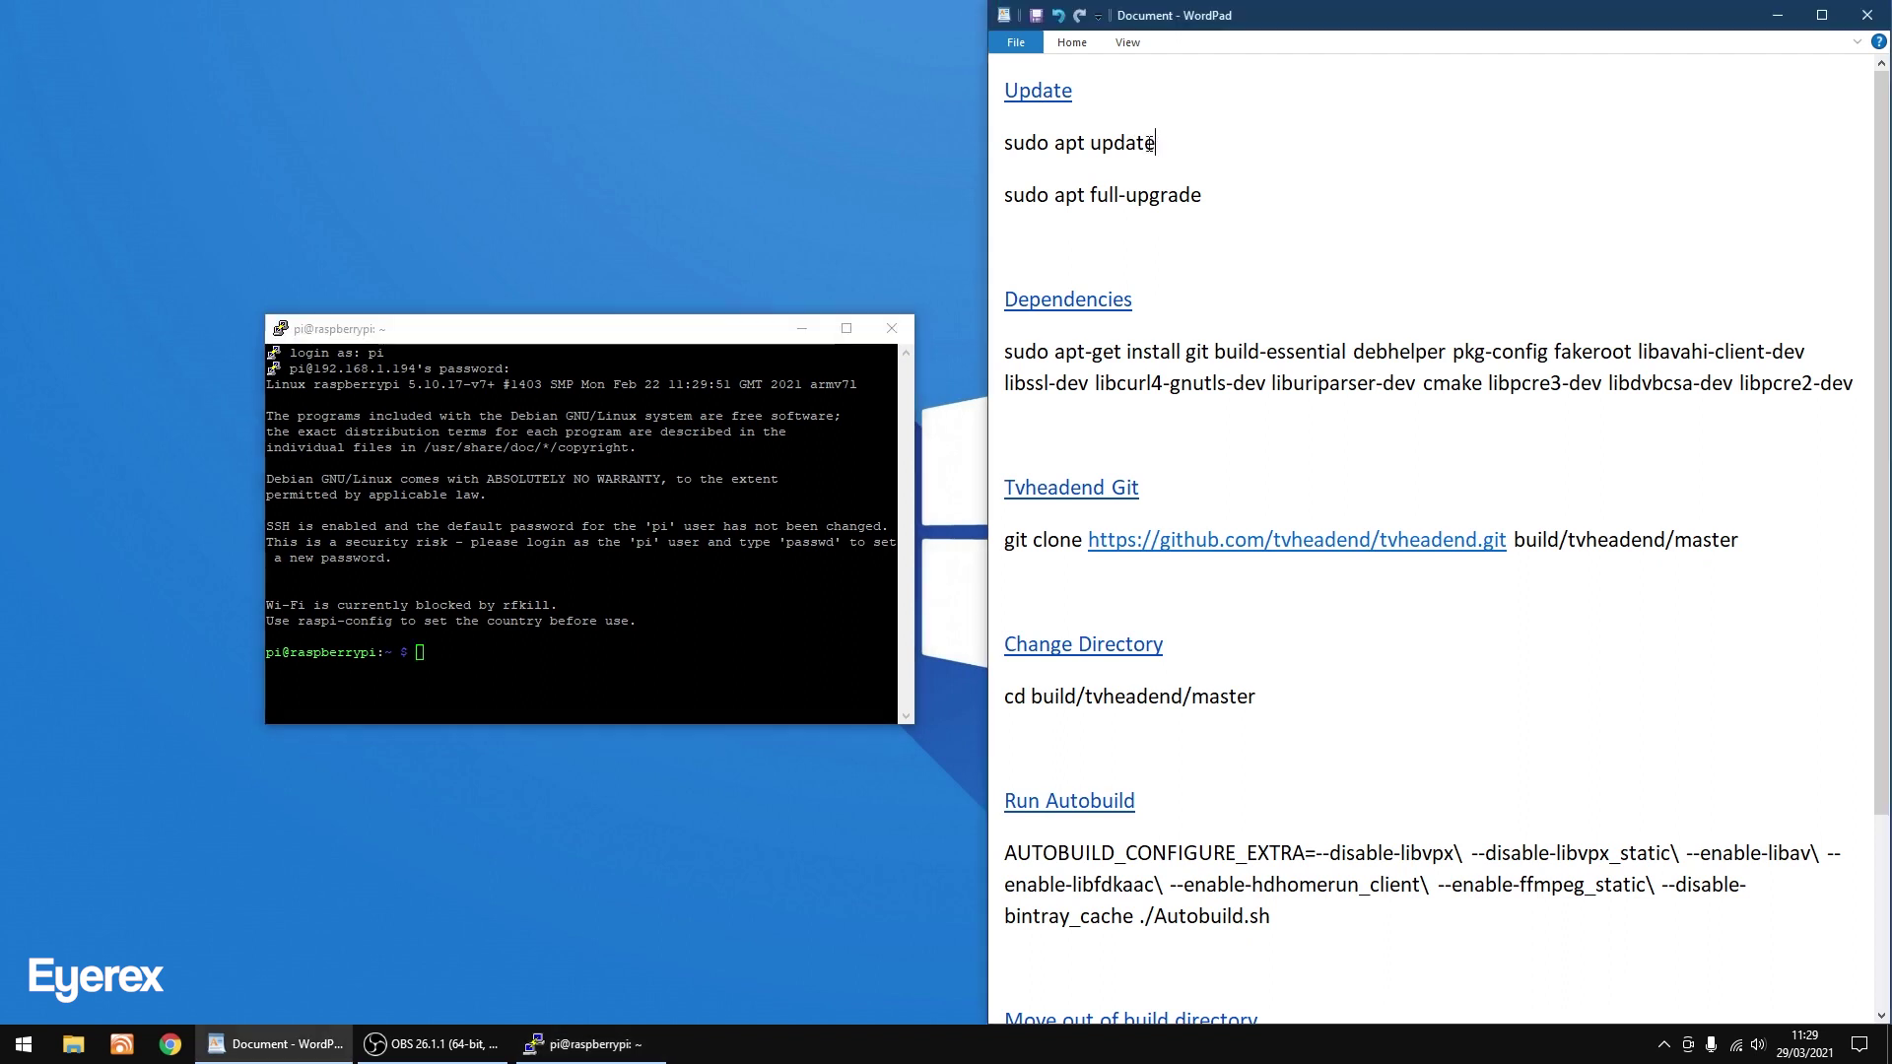
click(1004, 143)
drag(1004, 143, 1154, 143)
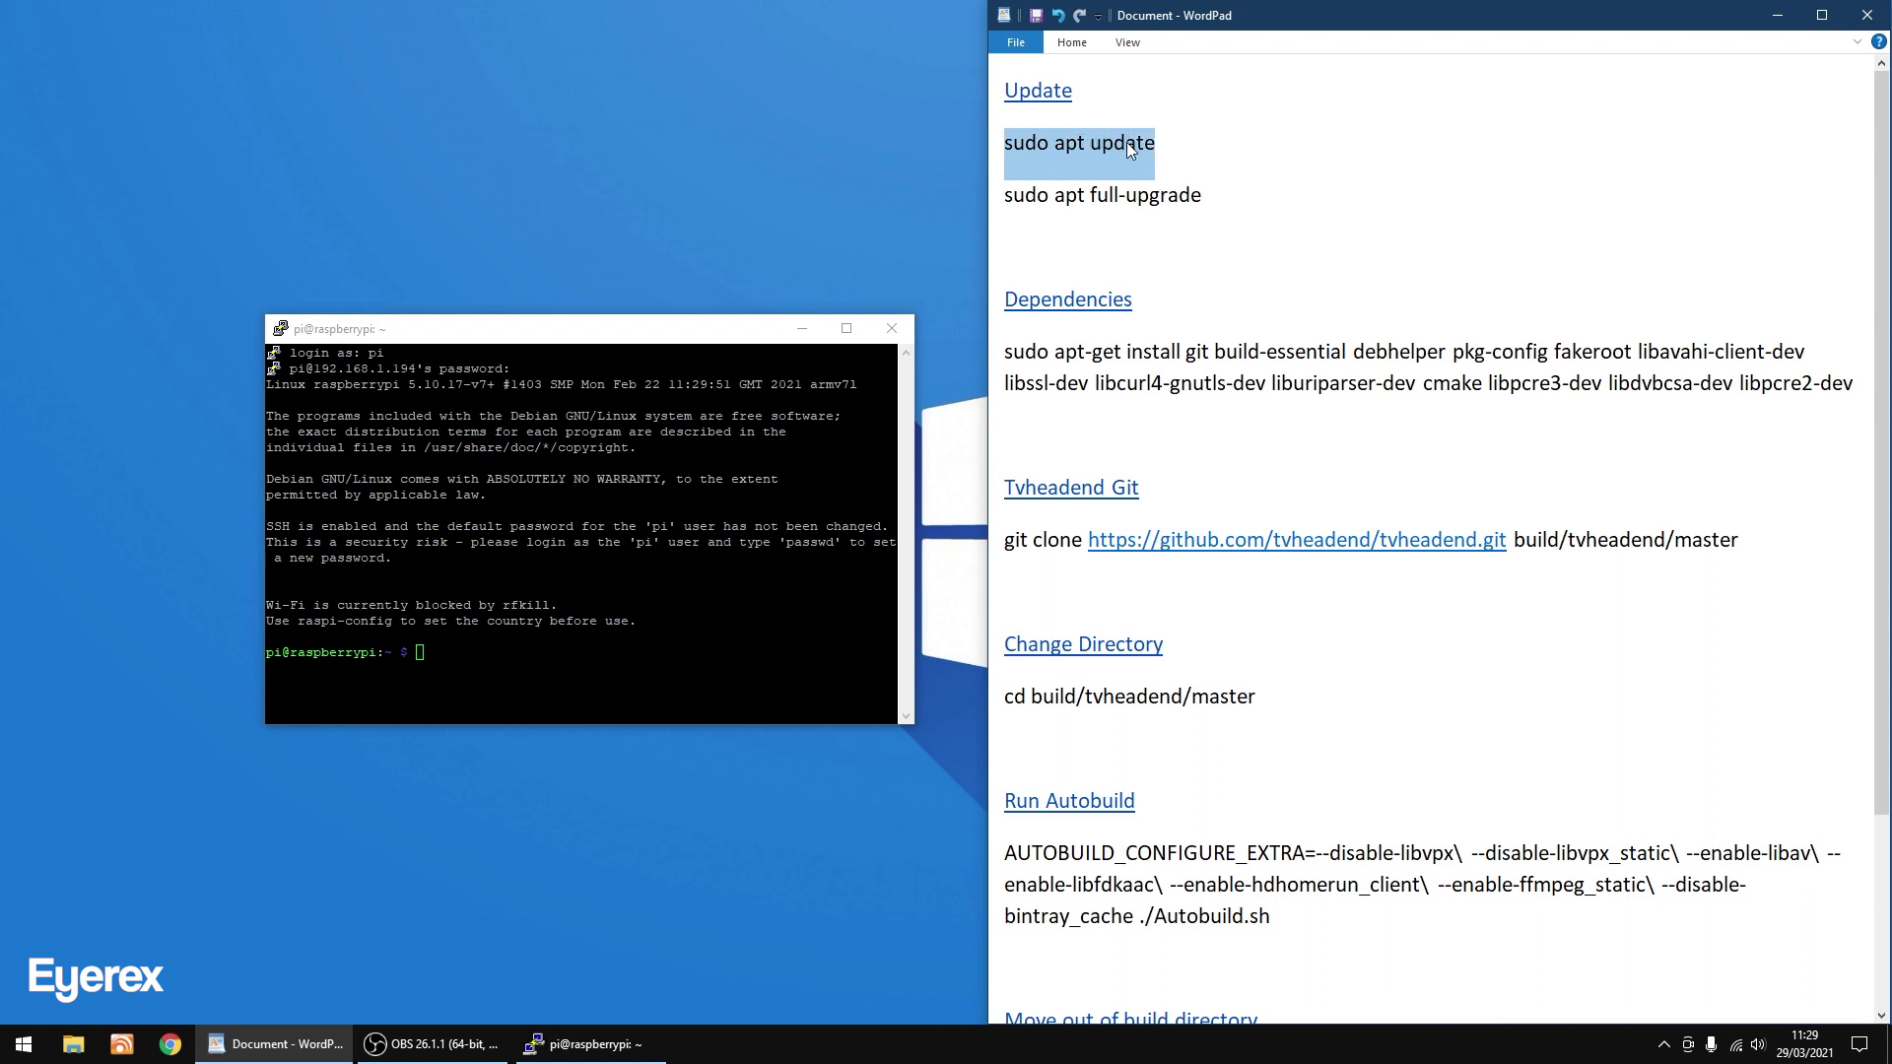
right_click(1129, 145)
click(1177, 177)
key(alt+Tab)
key(shift+Insert)
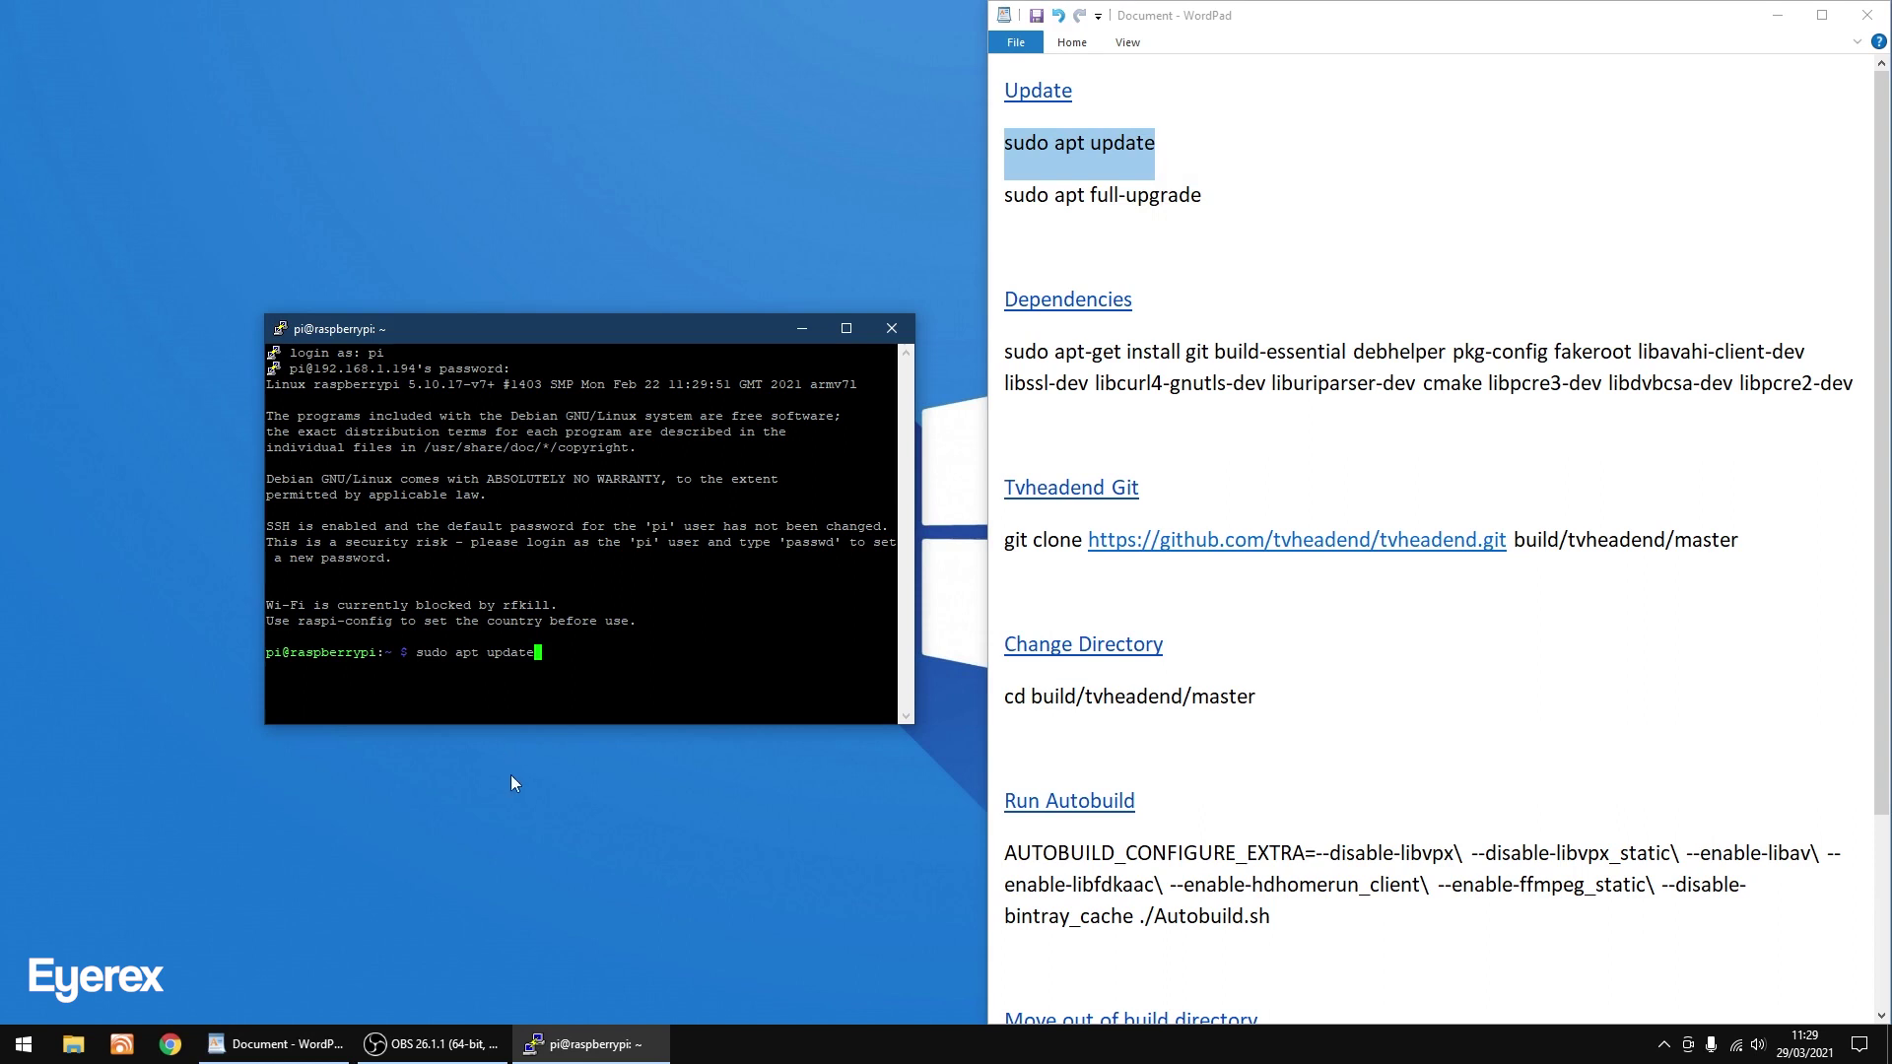
key(Return)
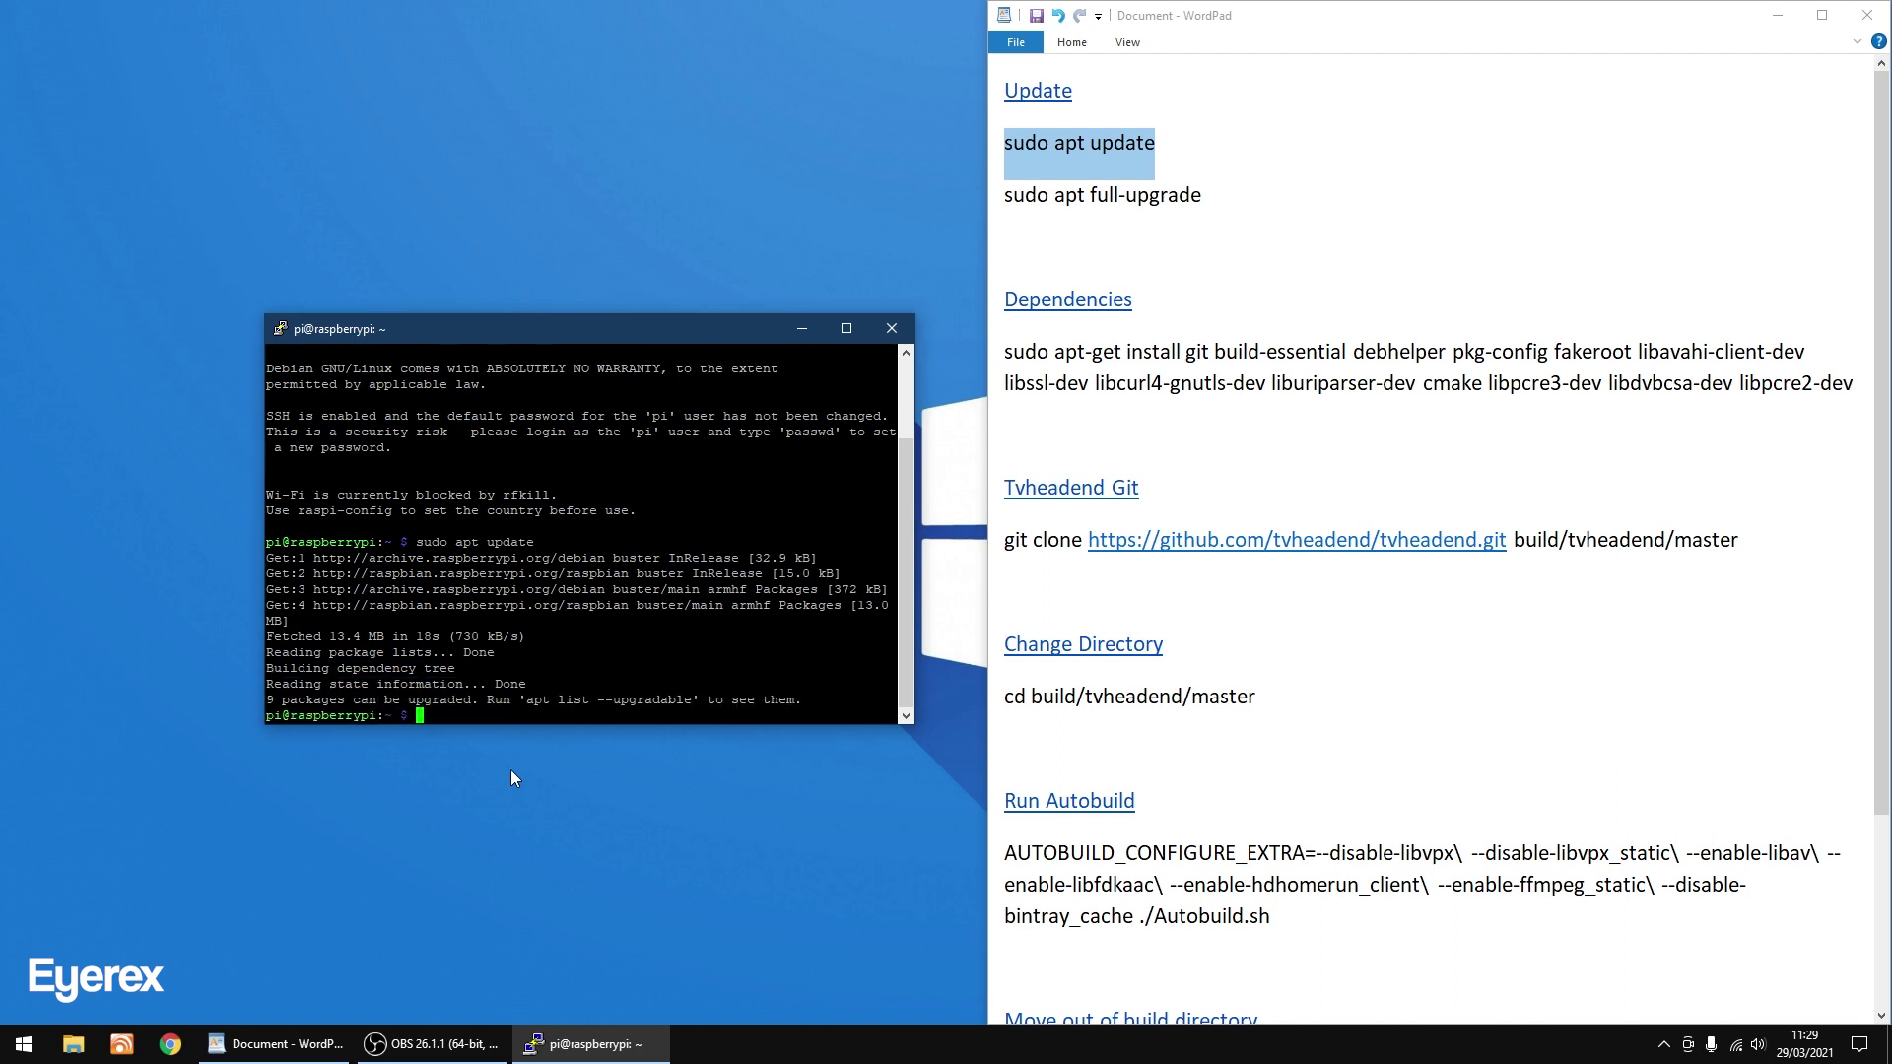
Copy the 'sudo apt full-upgrade' line from the WordPad notes.
click(1006, 194)
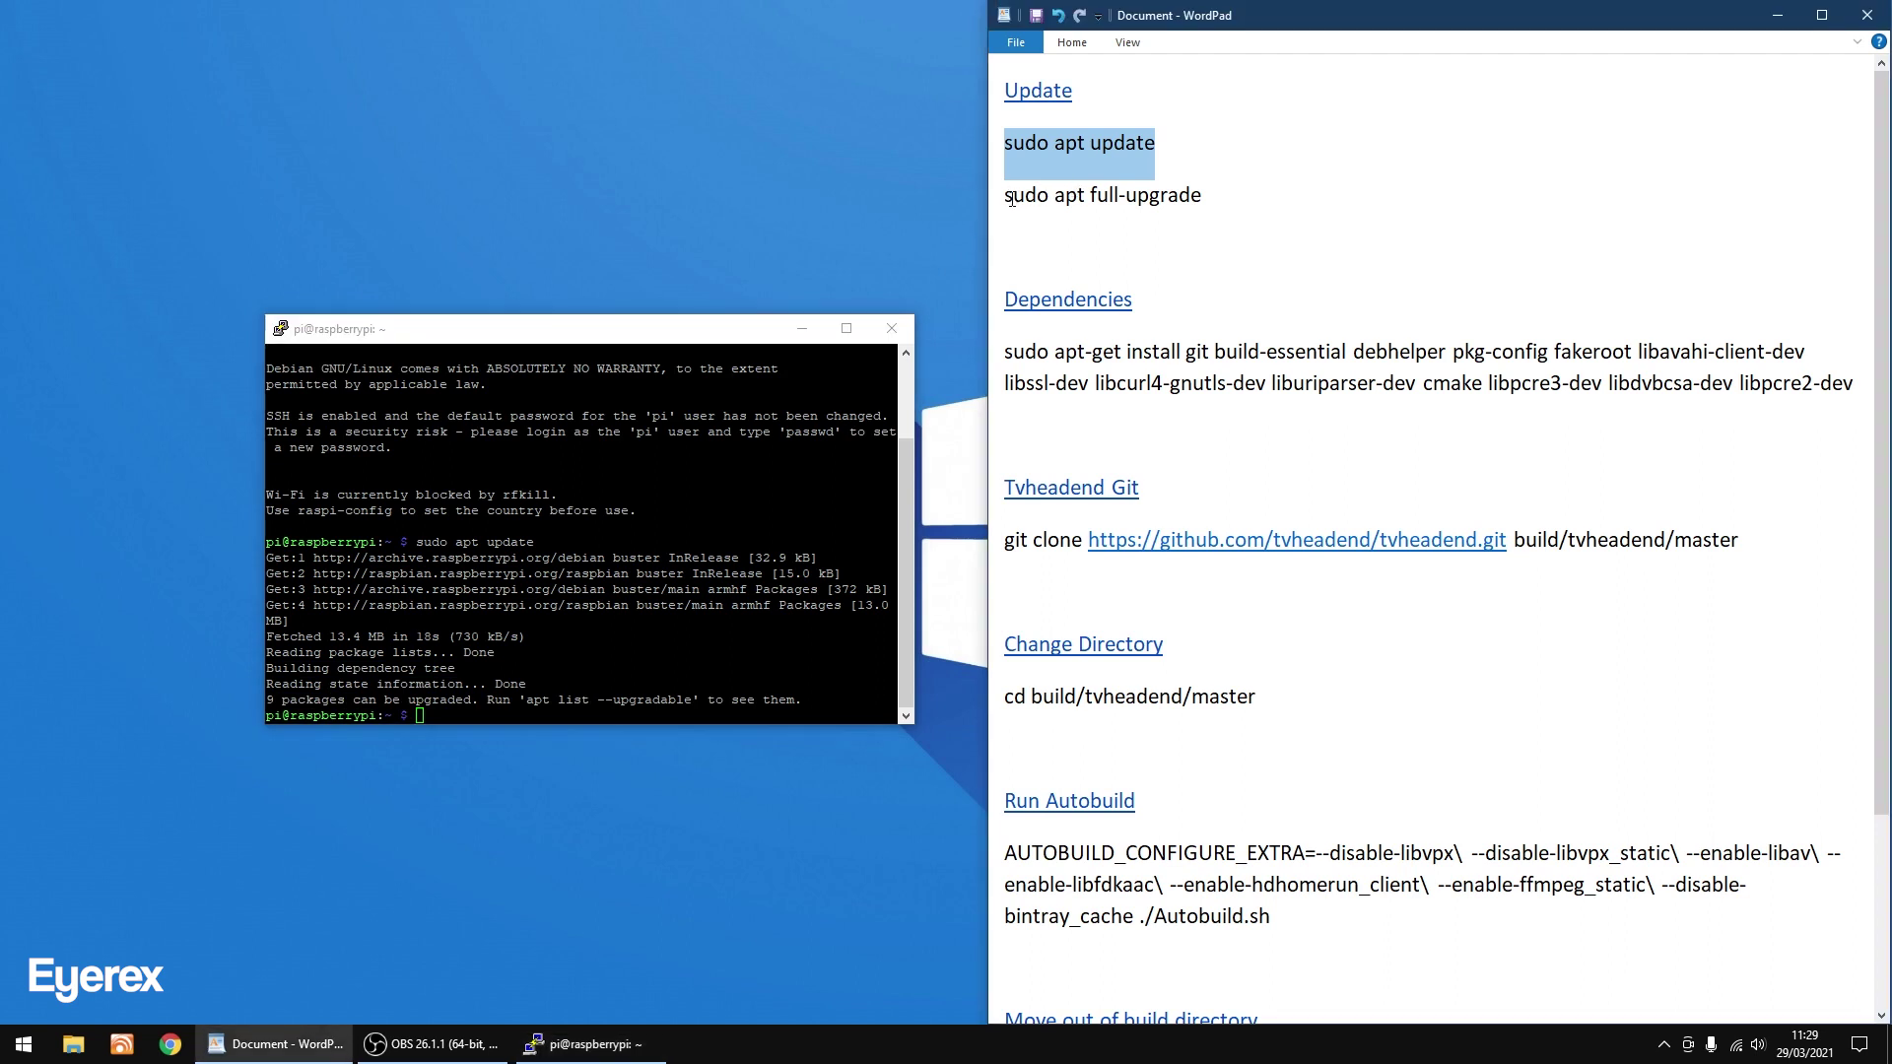
click(1006, 196)
drag(1006, 195, 1058, 193)
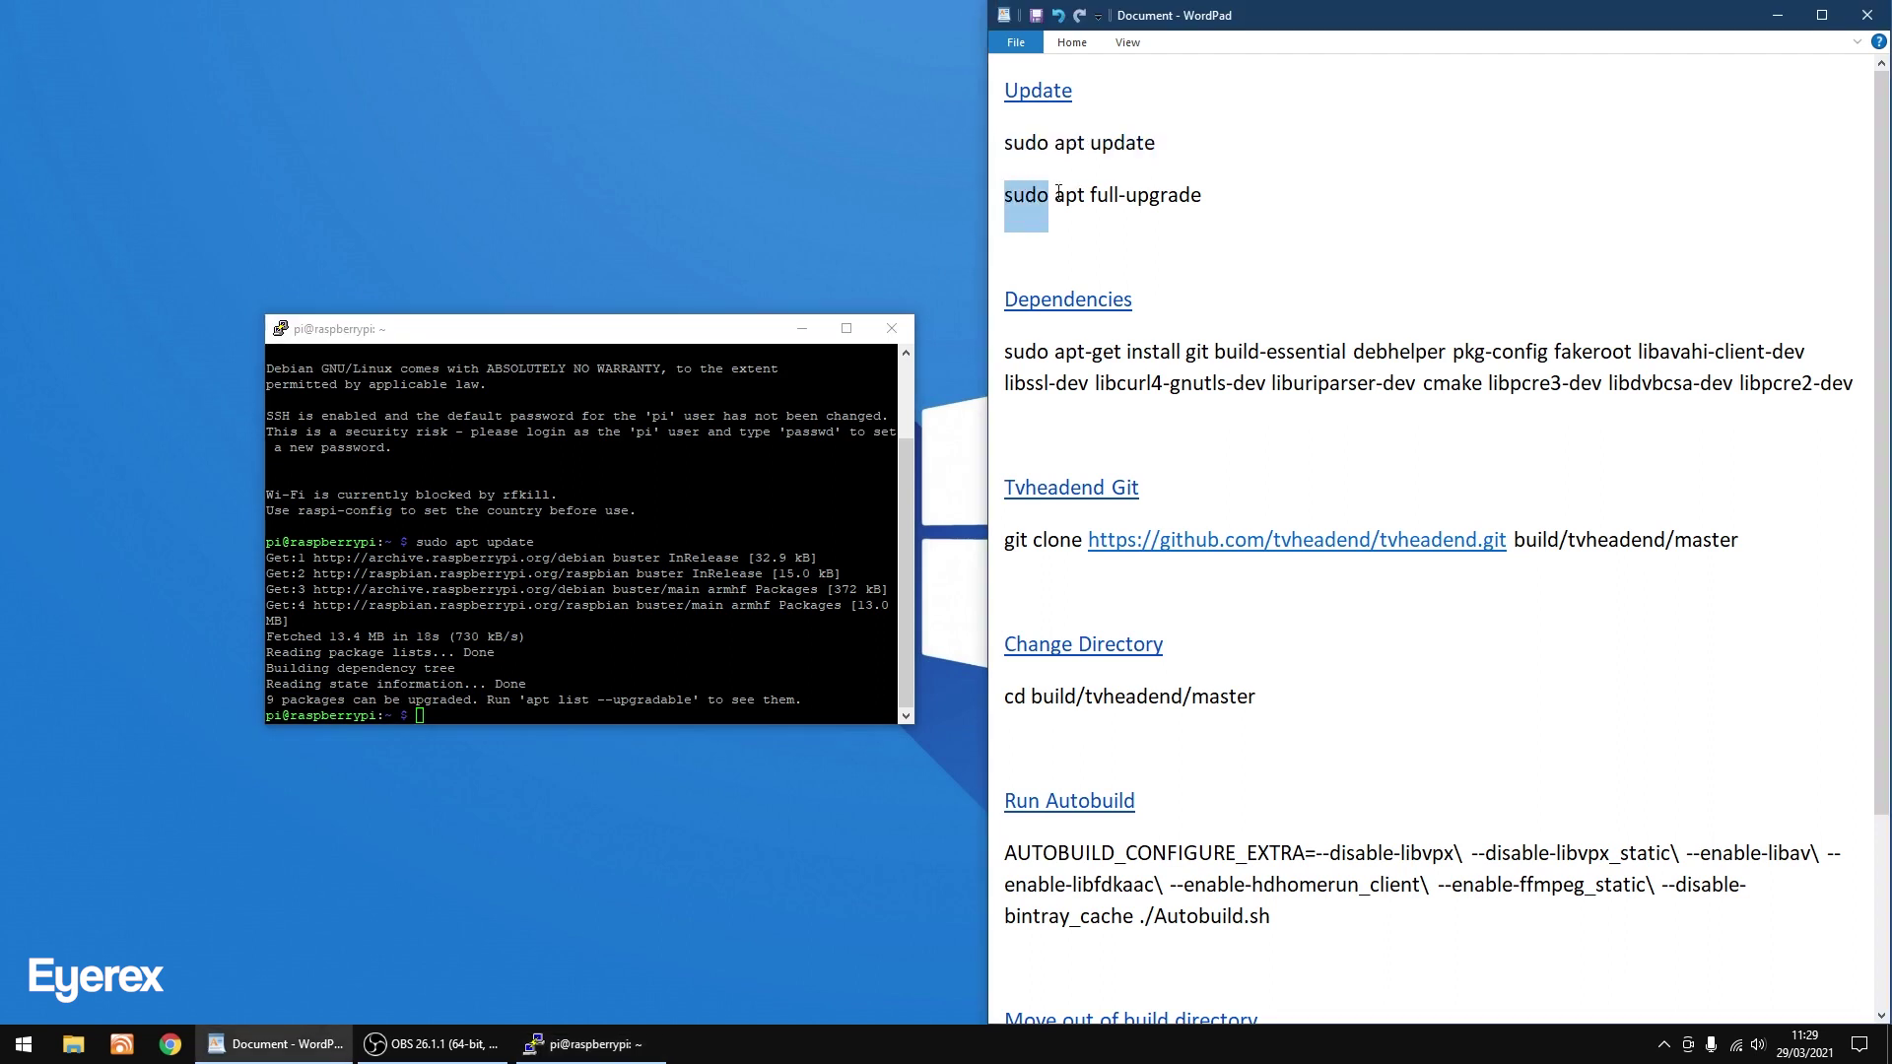
triple_click(1197, 189)
right_click(1171, 199)
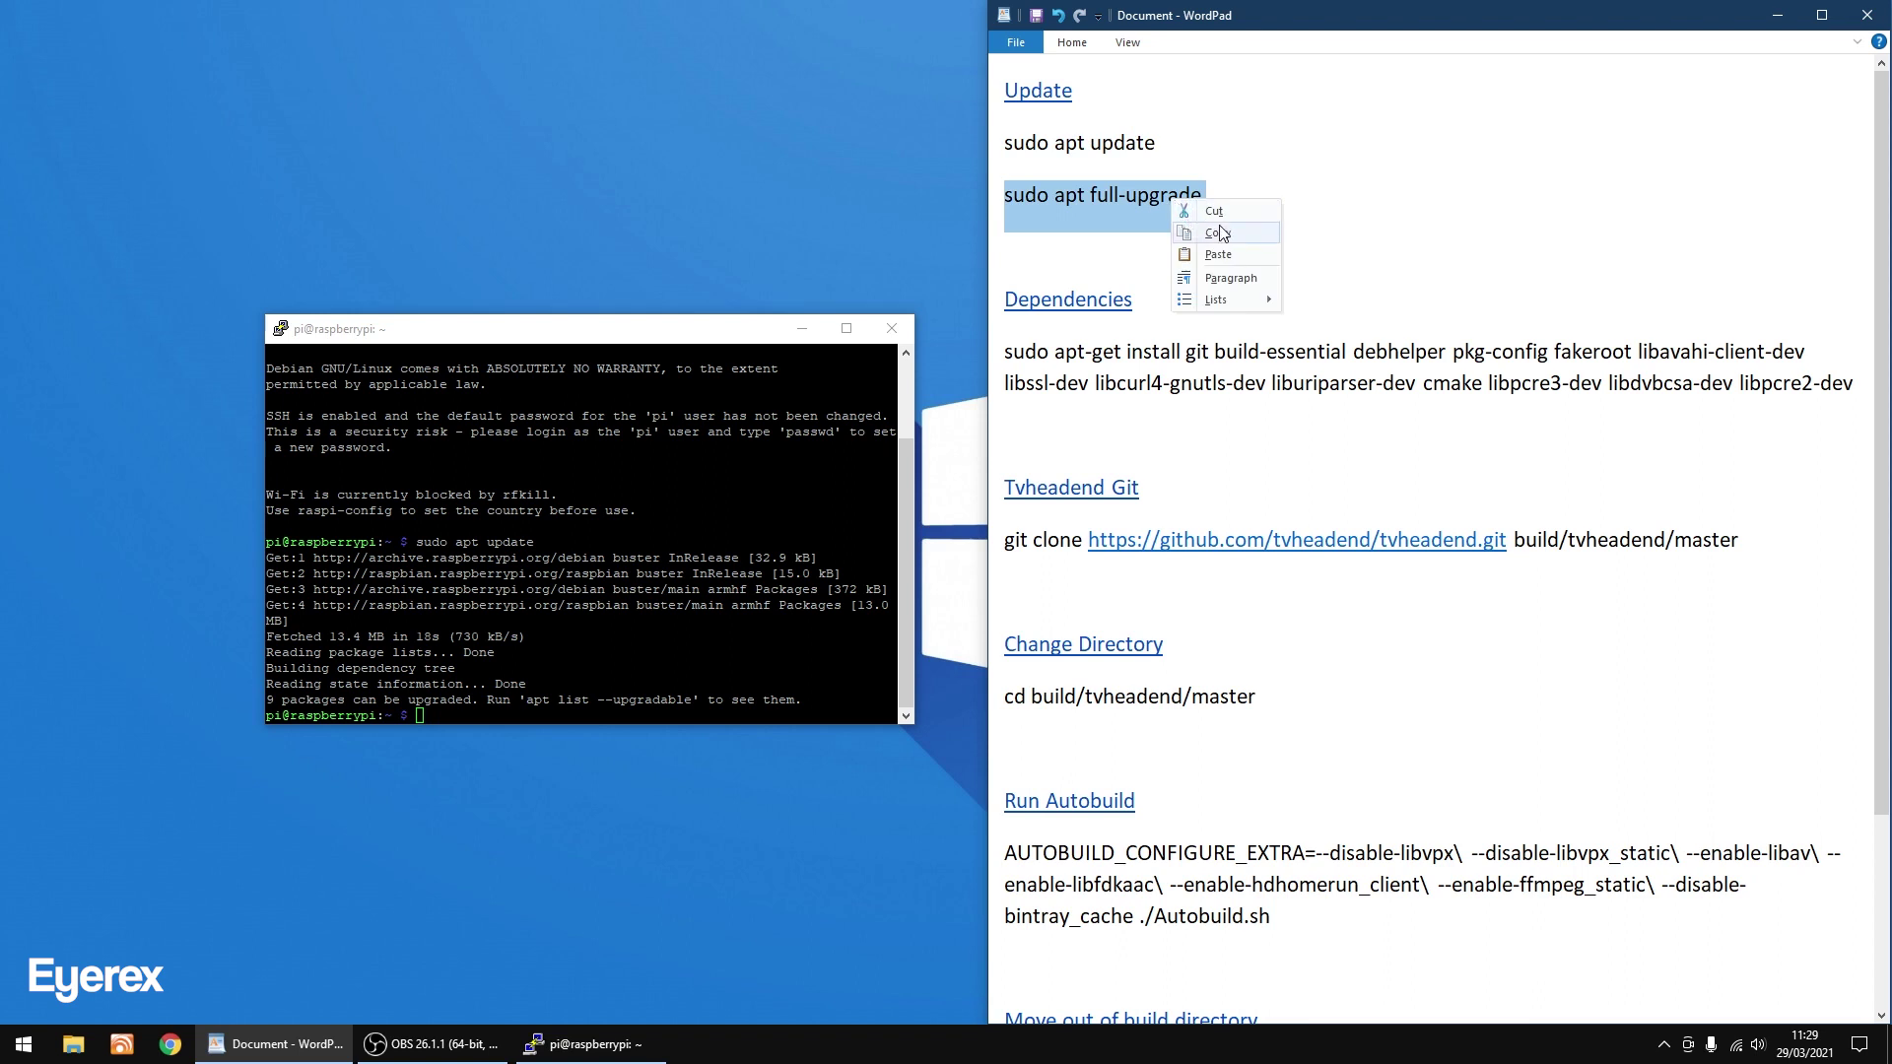
click(1217, 233)
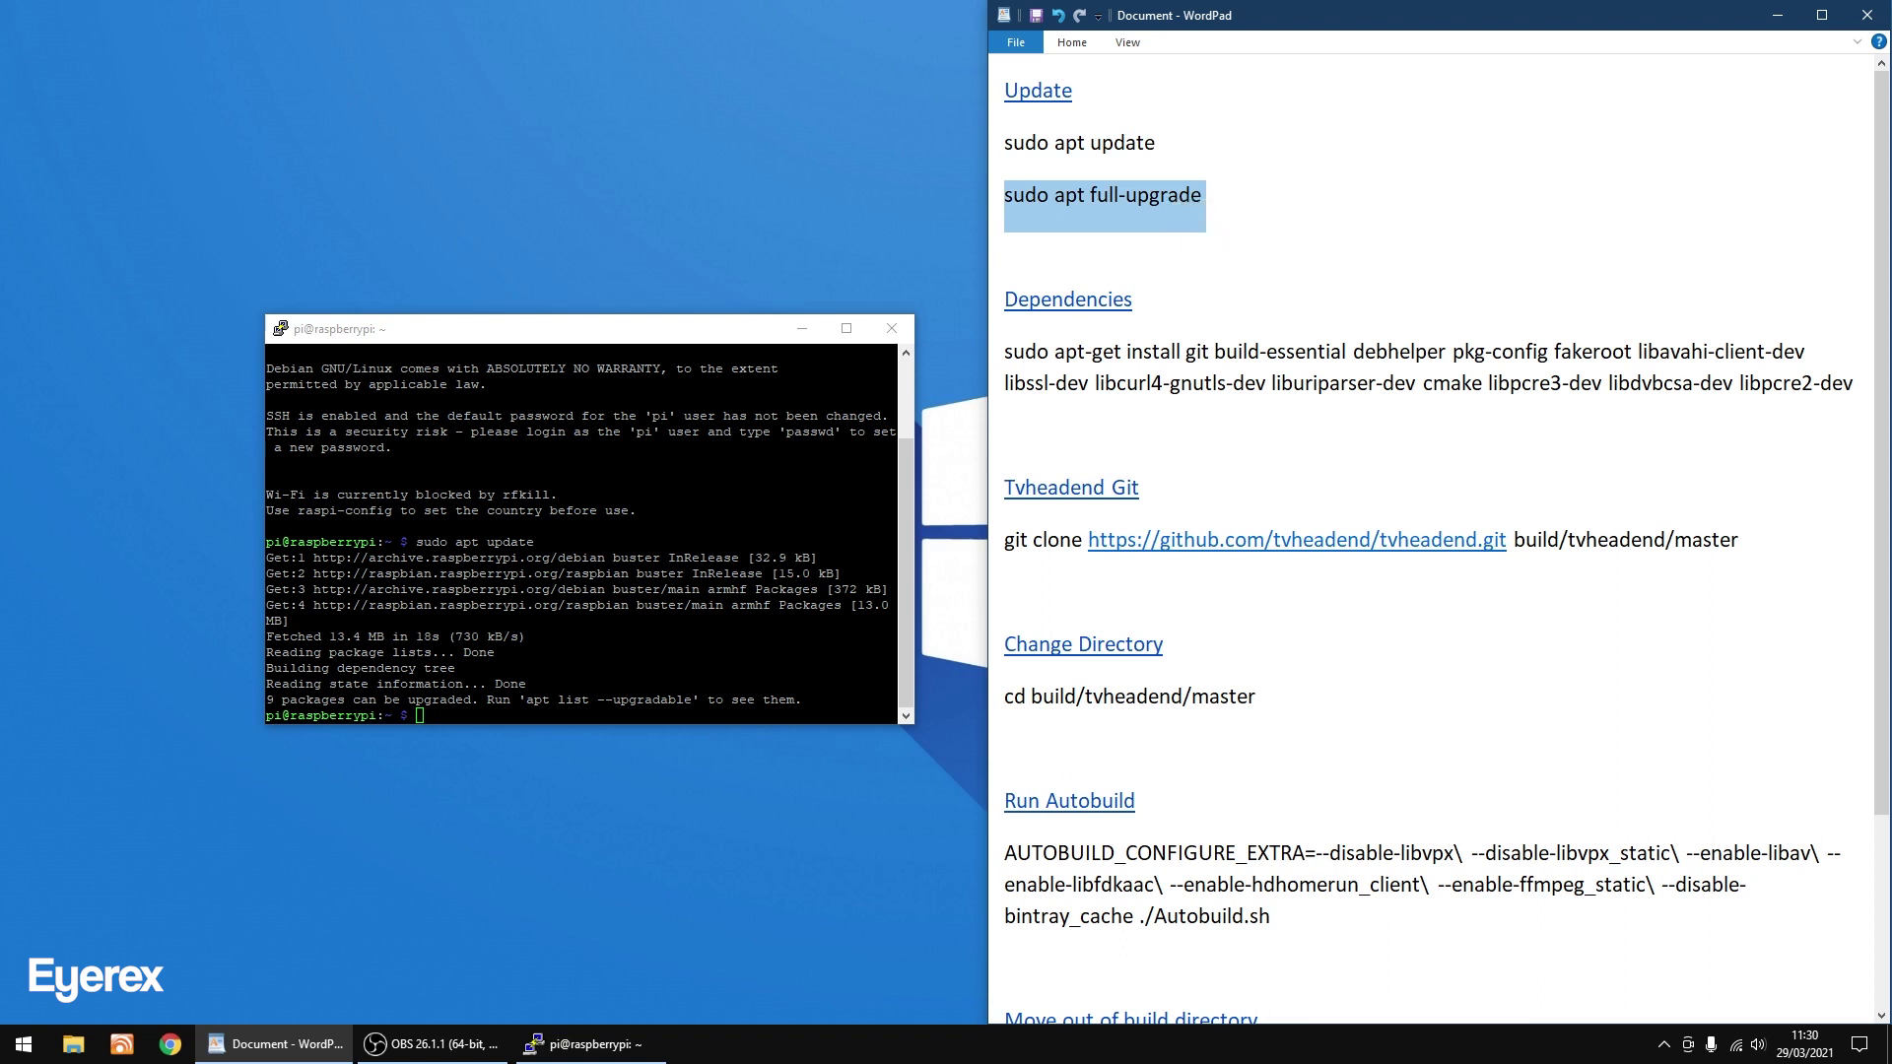
Run sudo apt full-upgrade in PuTTY, confirm the upgrades, and enter sudo reboot.
key(alt+Tab)
key(shift+Insert)
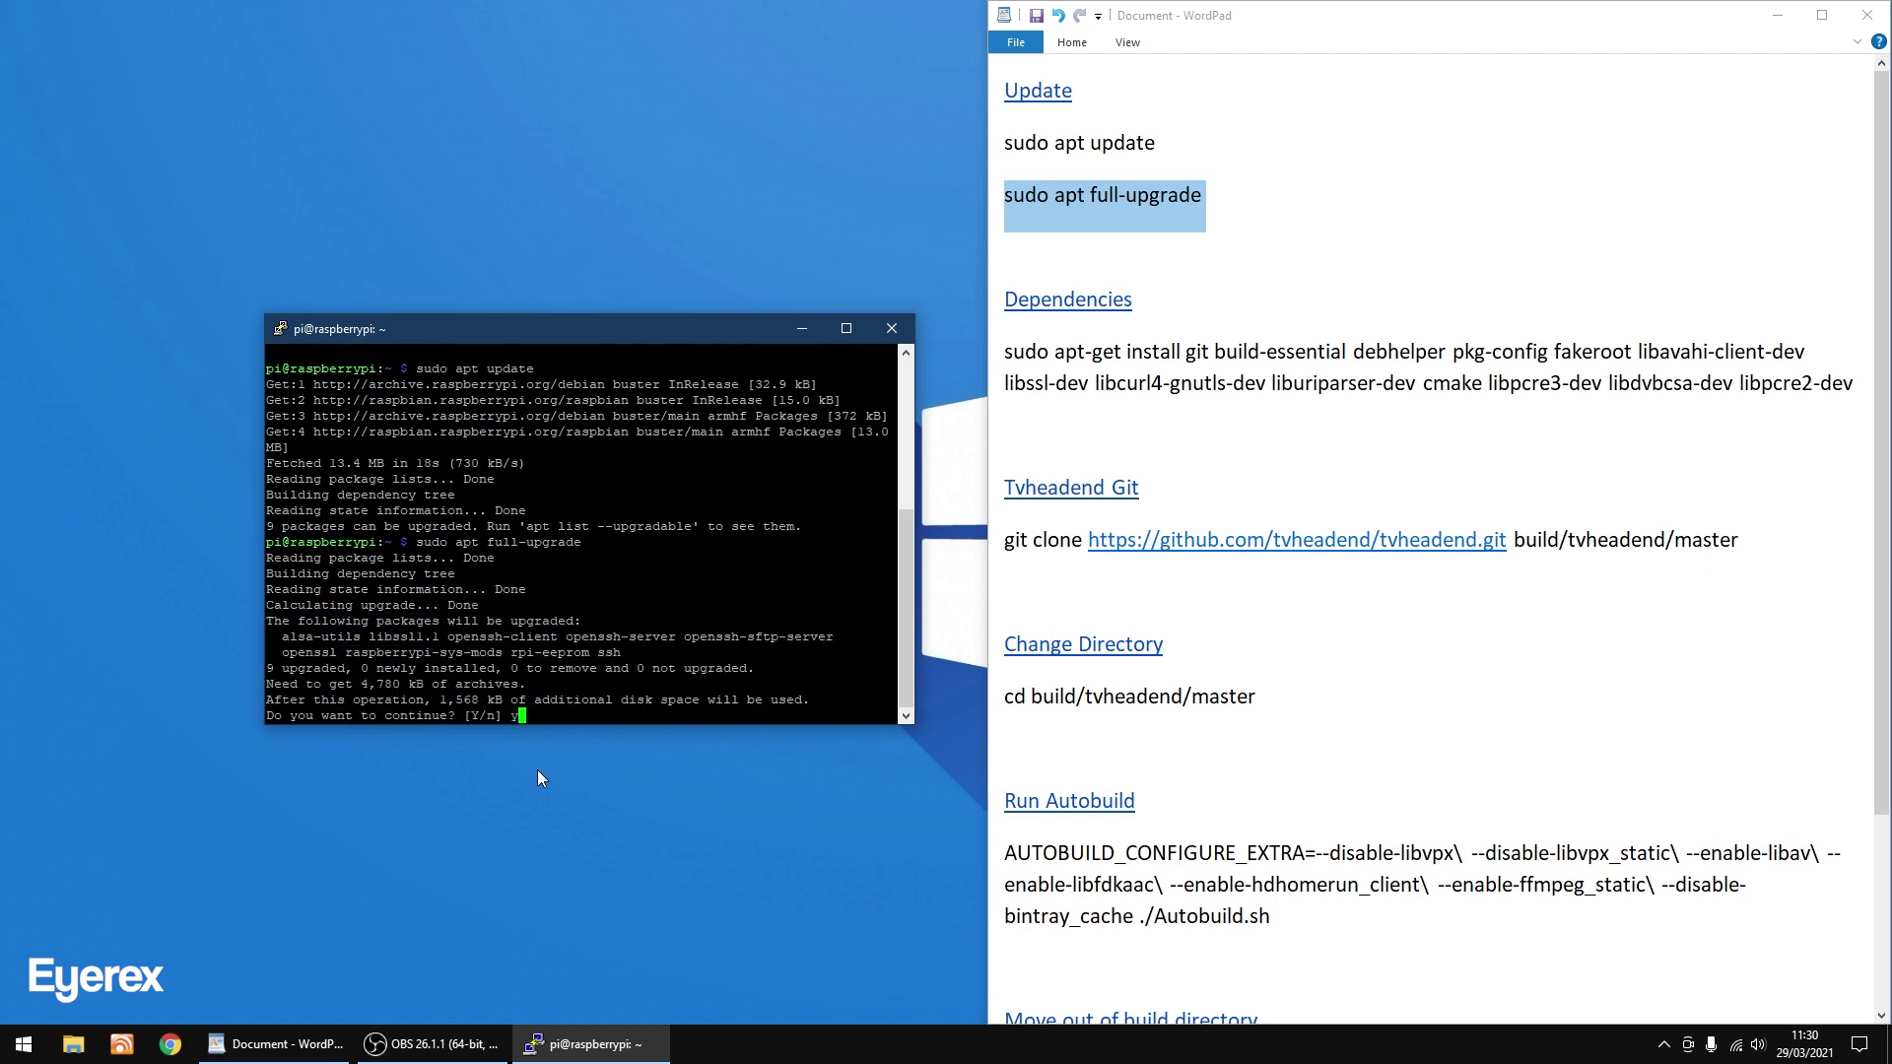
key(Return)
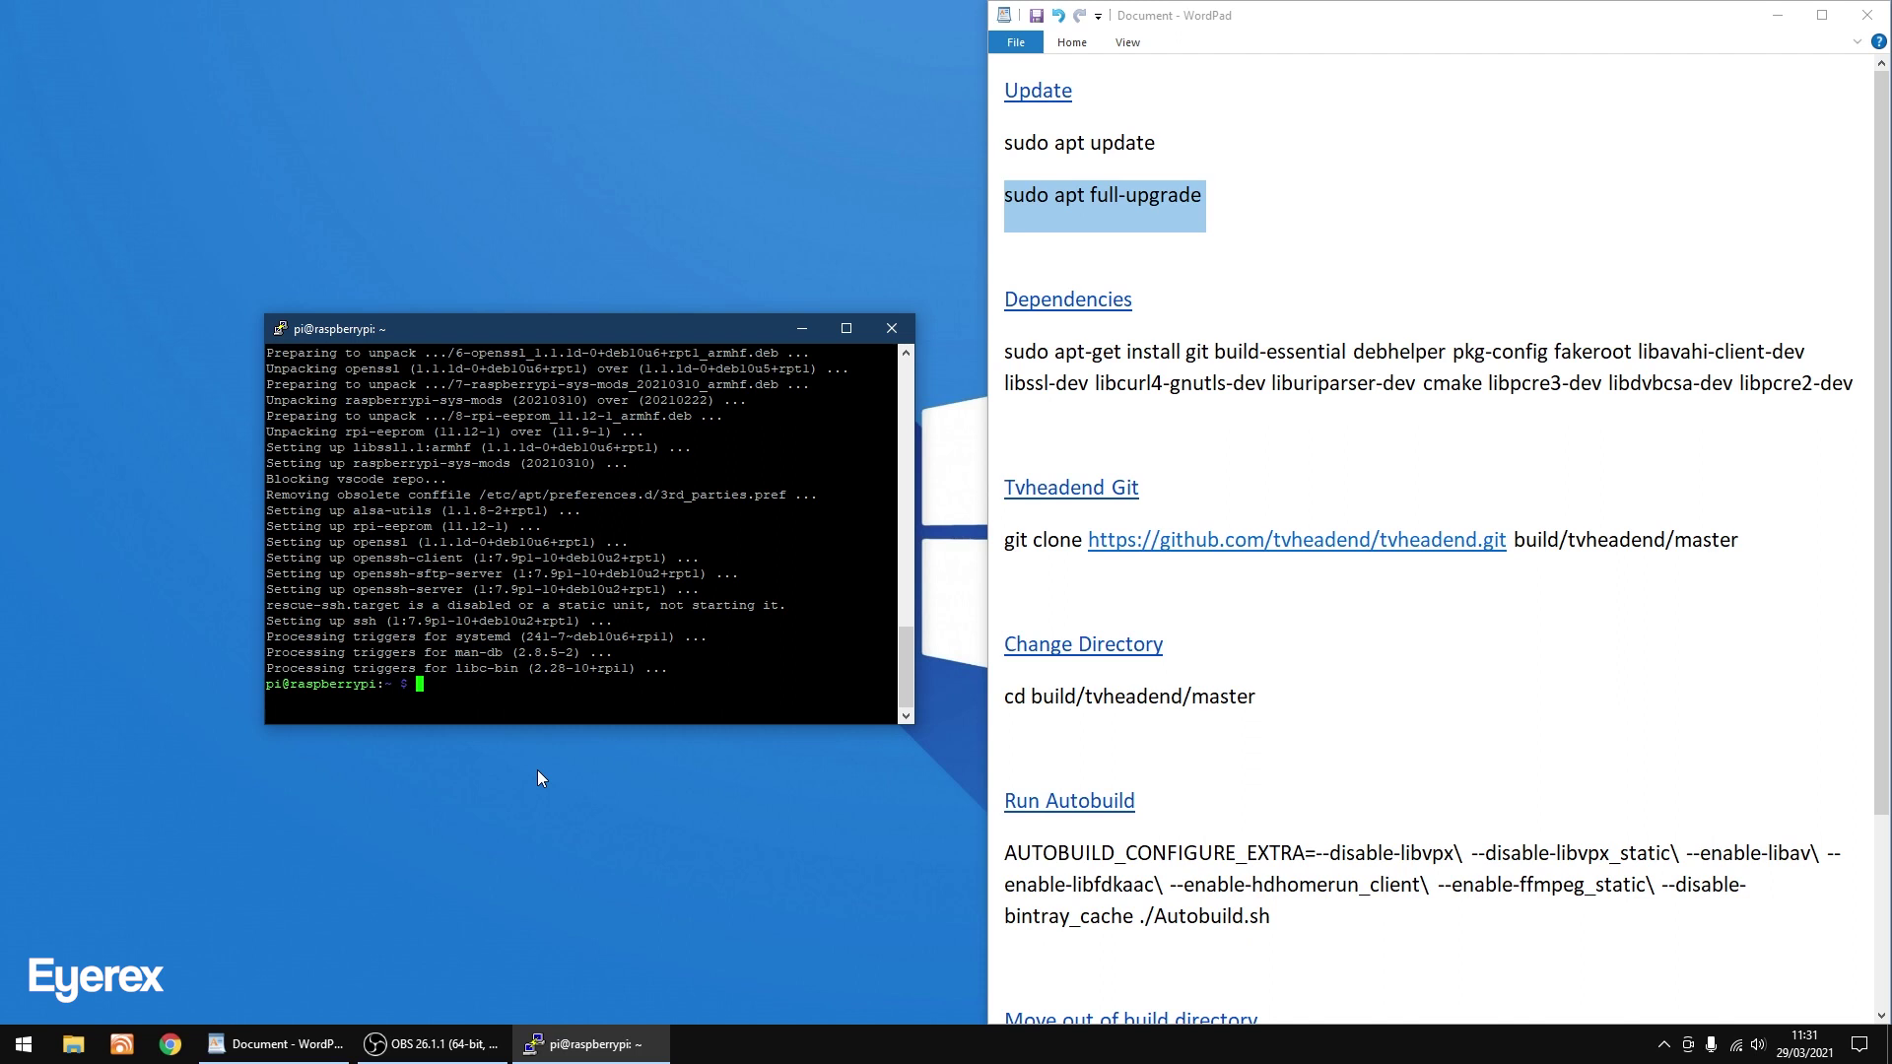
text(sudo reboot)
Reboot the Pi, then restart the PuTTY session and log back in as pi.
key(Return)
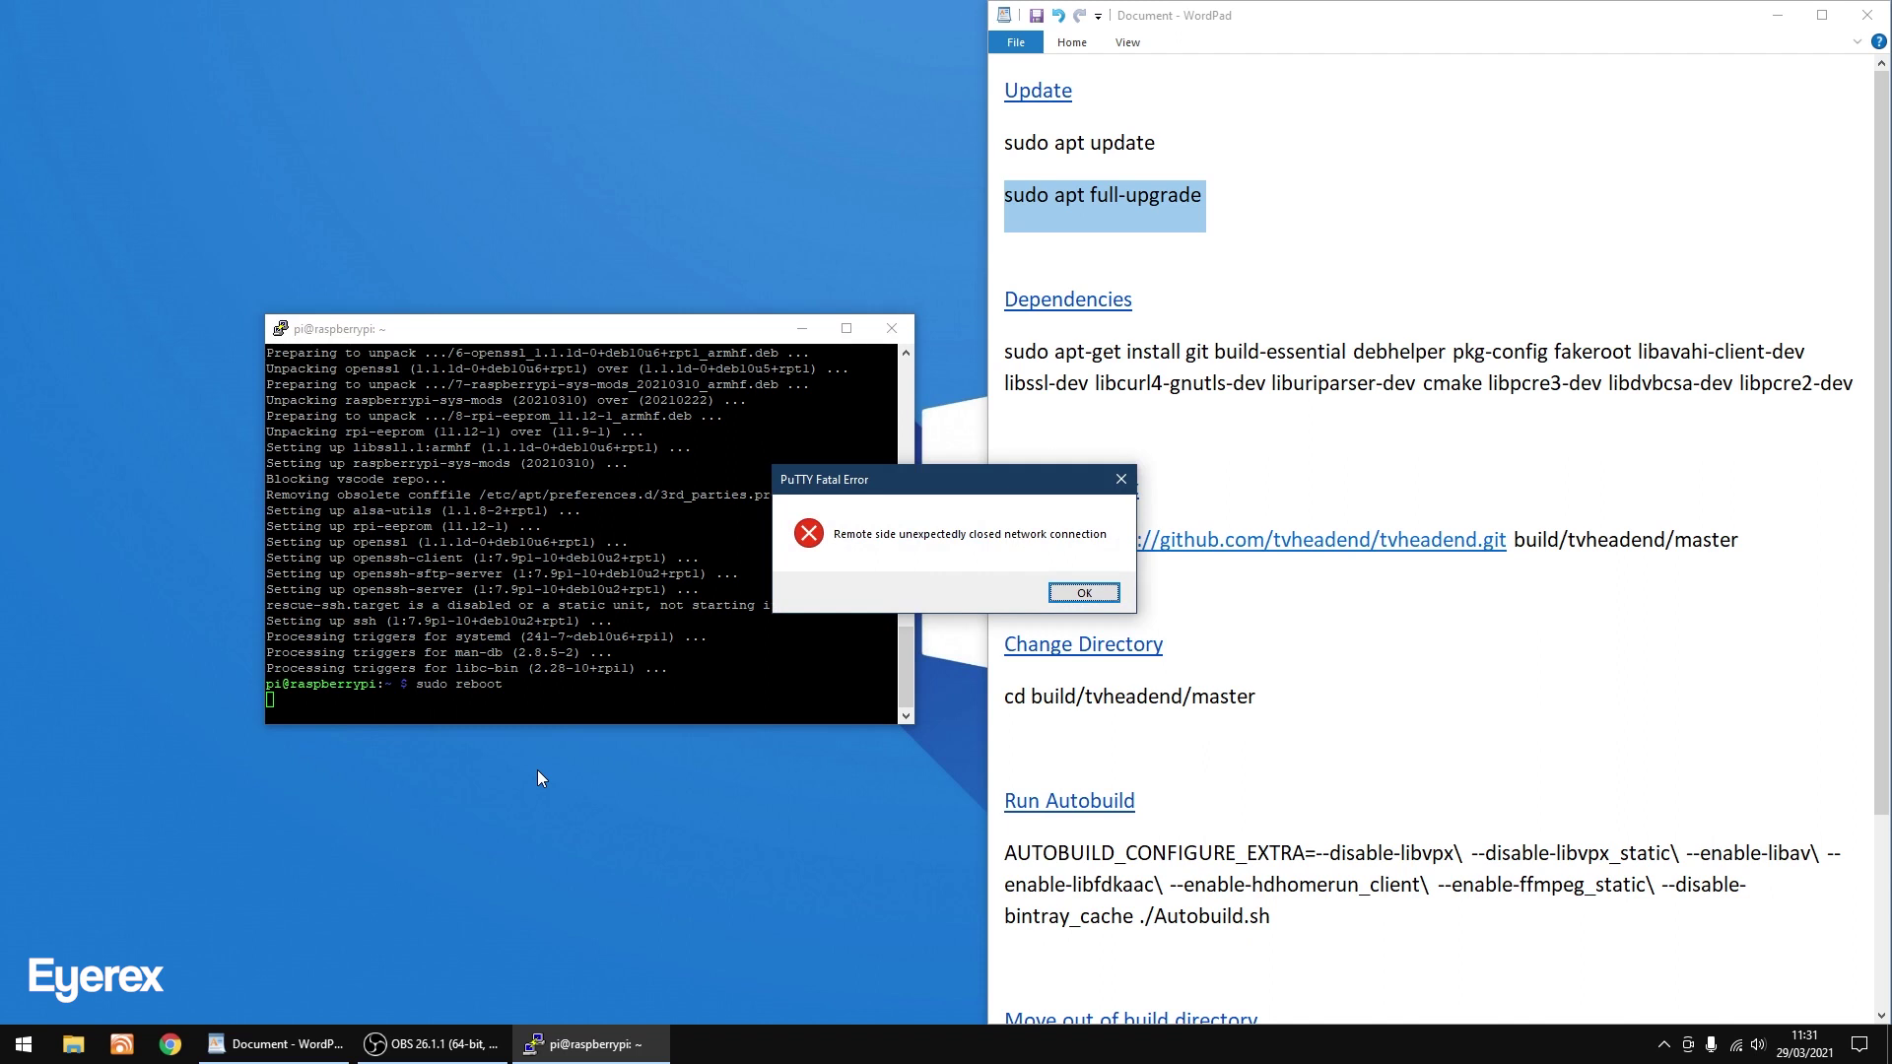
click(1093, 589)
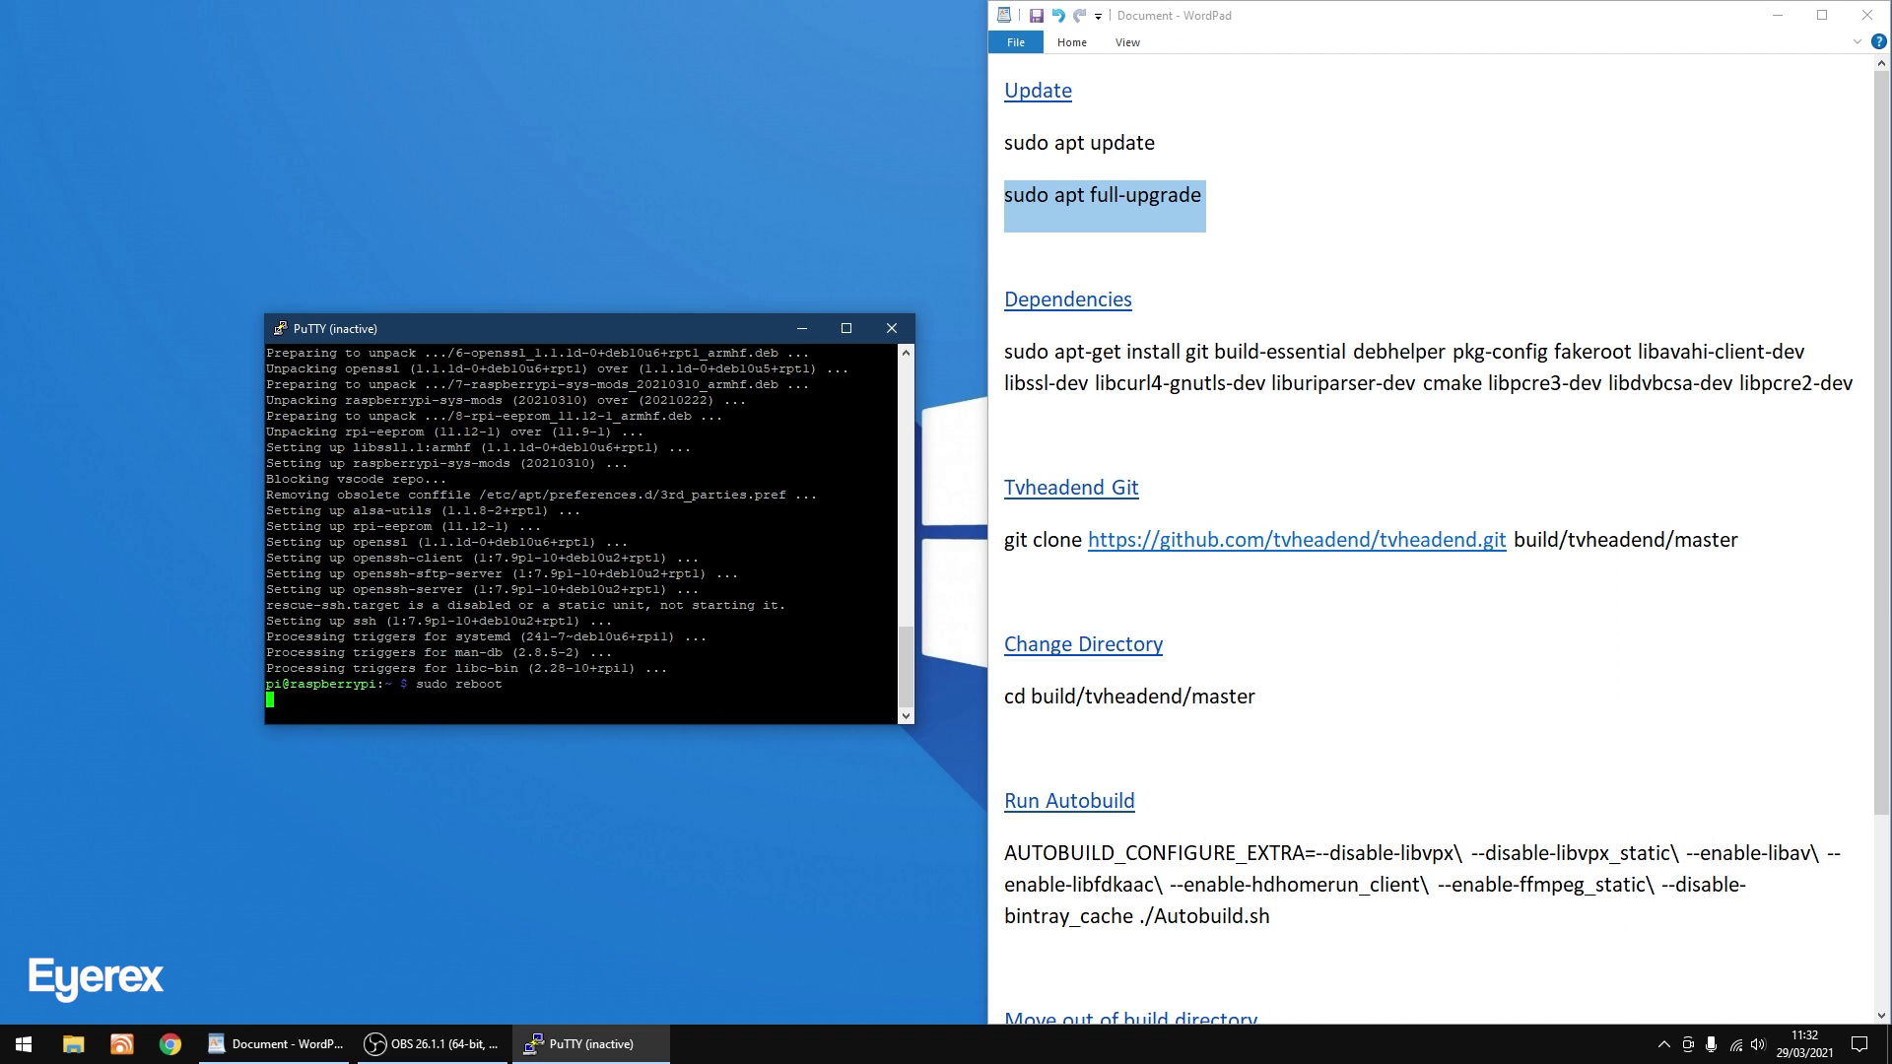
right_click(587, 331)
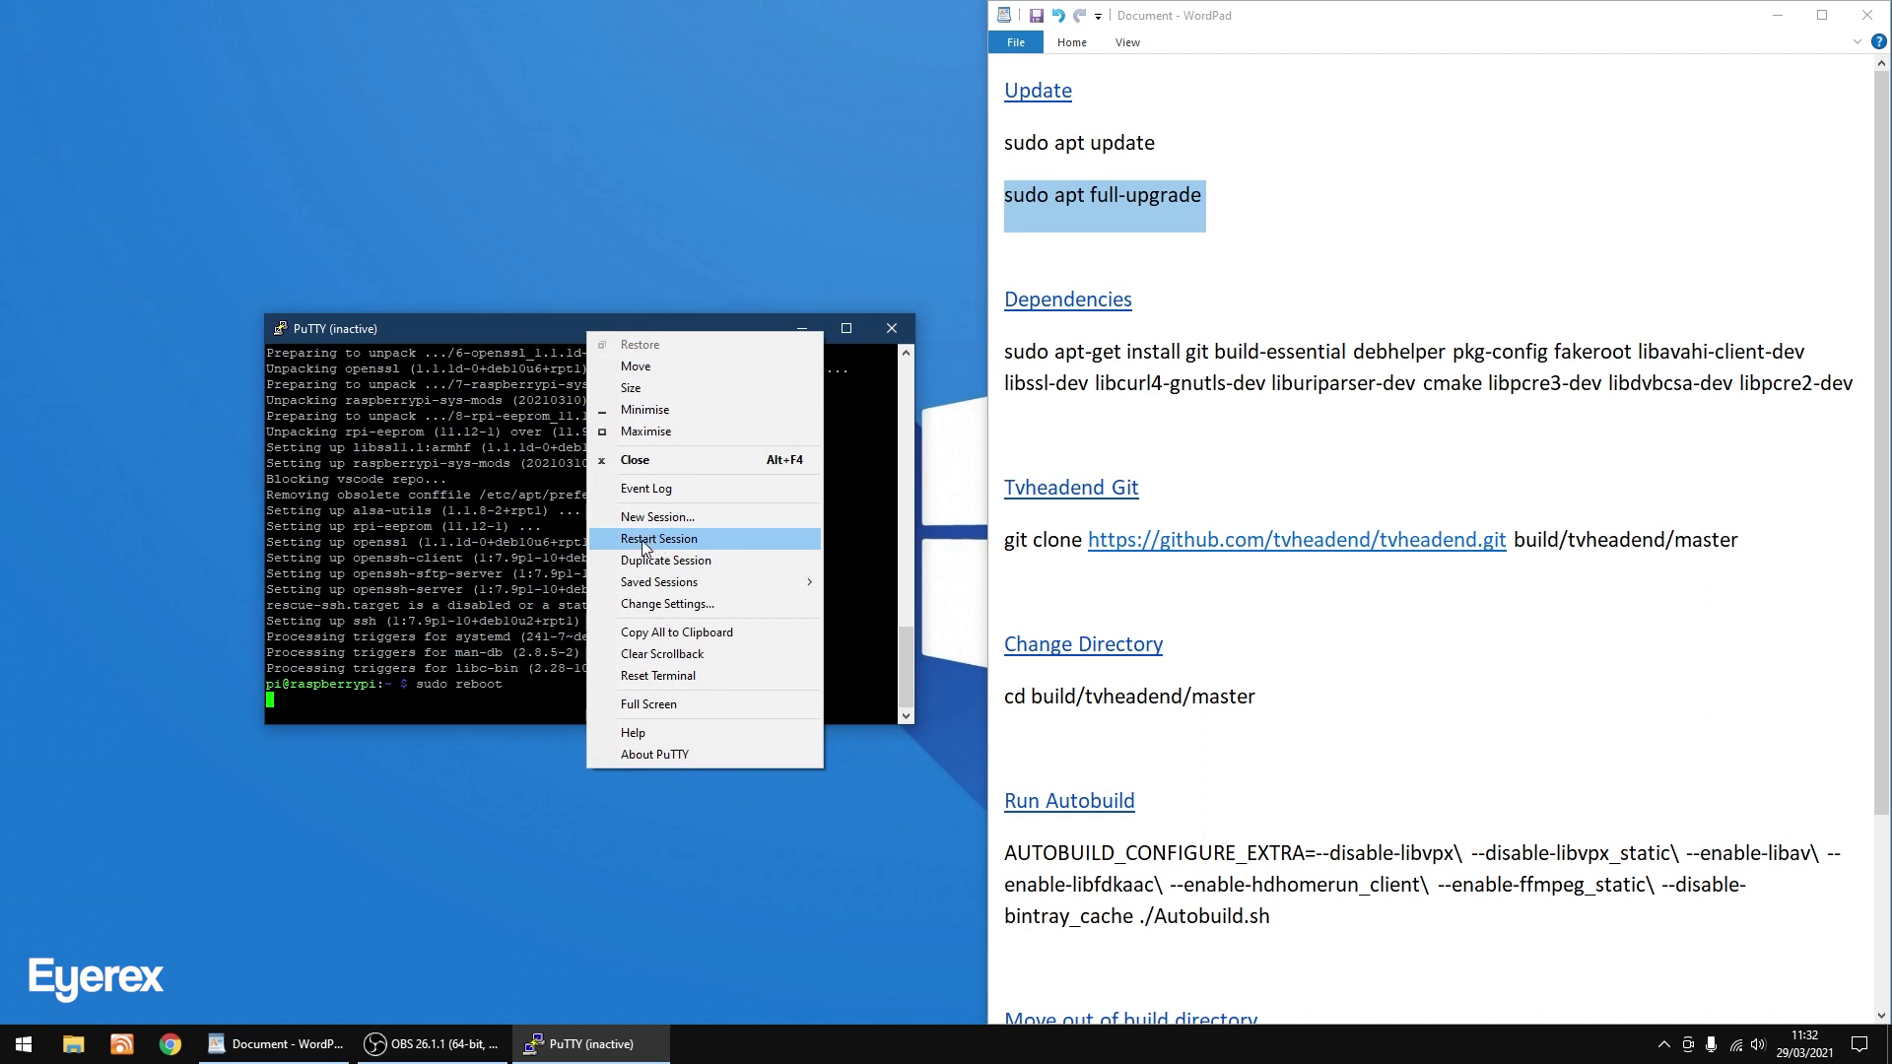
click(645, 542)
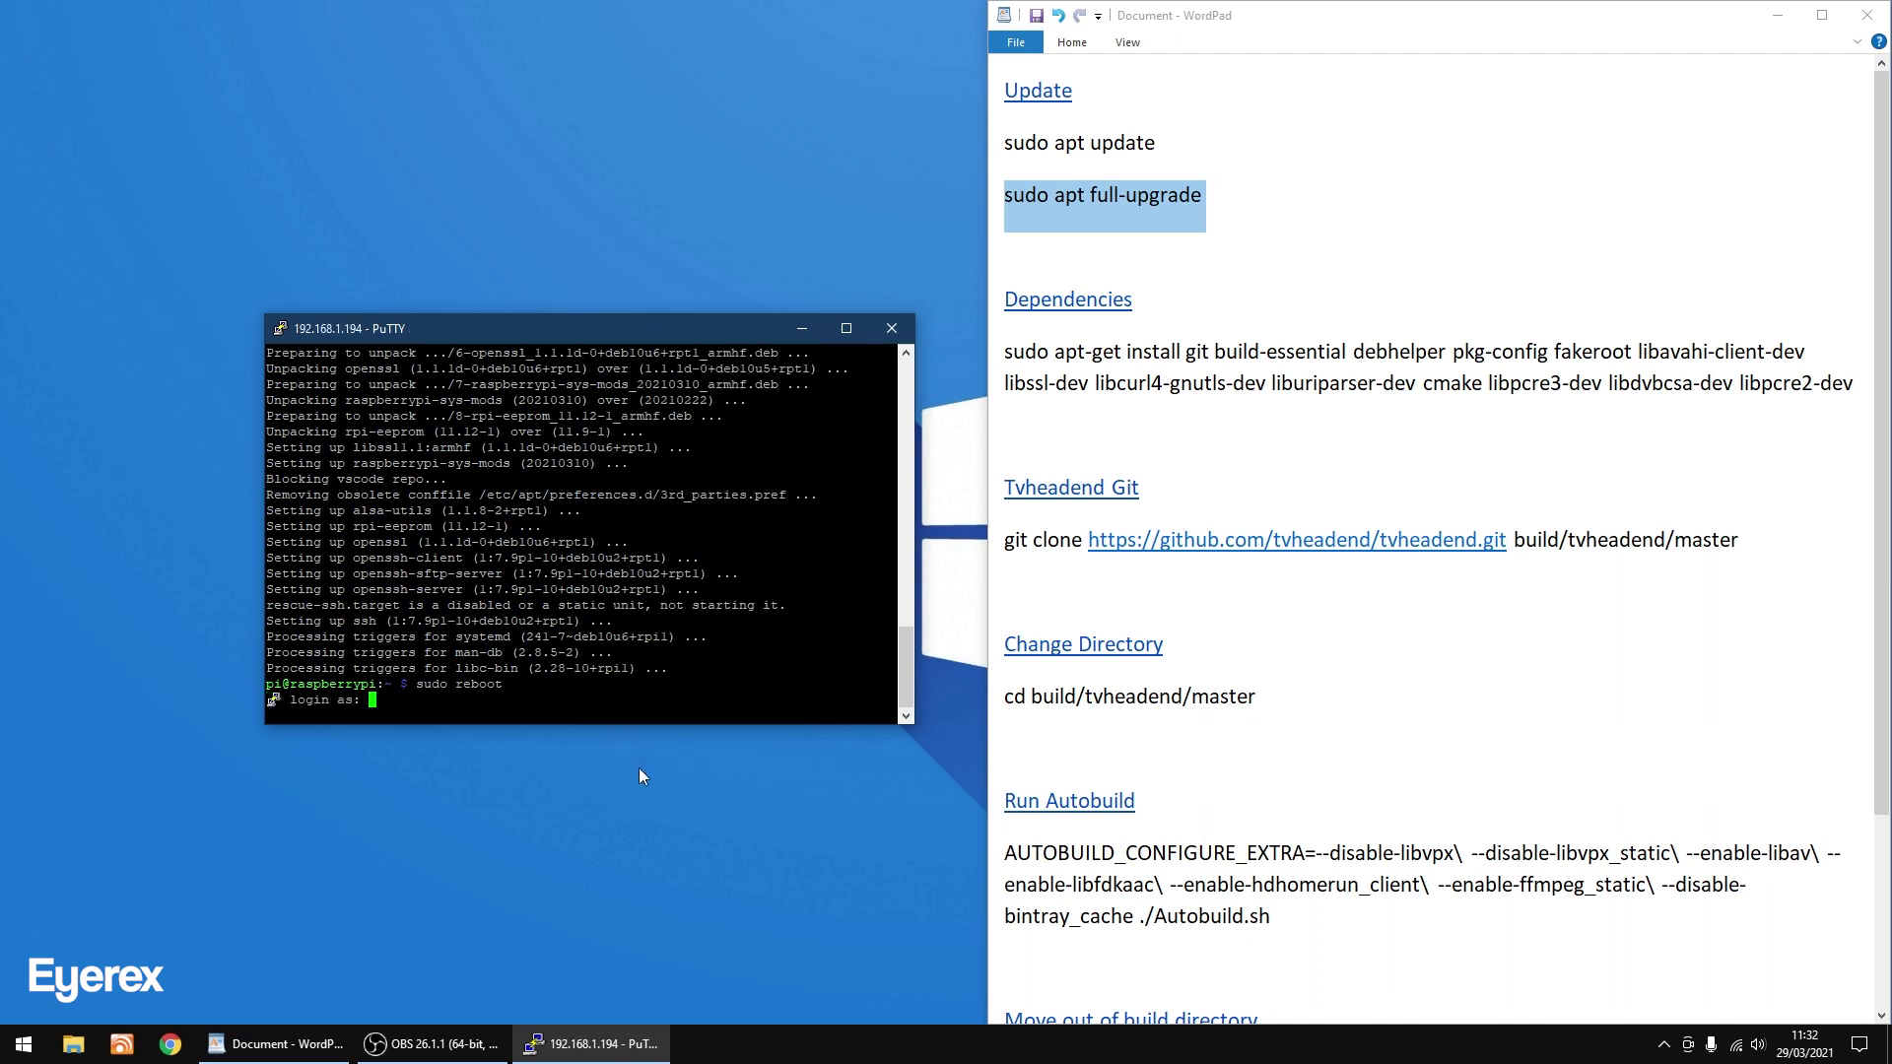
text(pi)
key(Return)
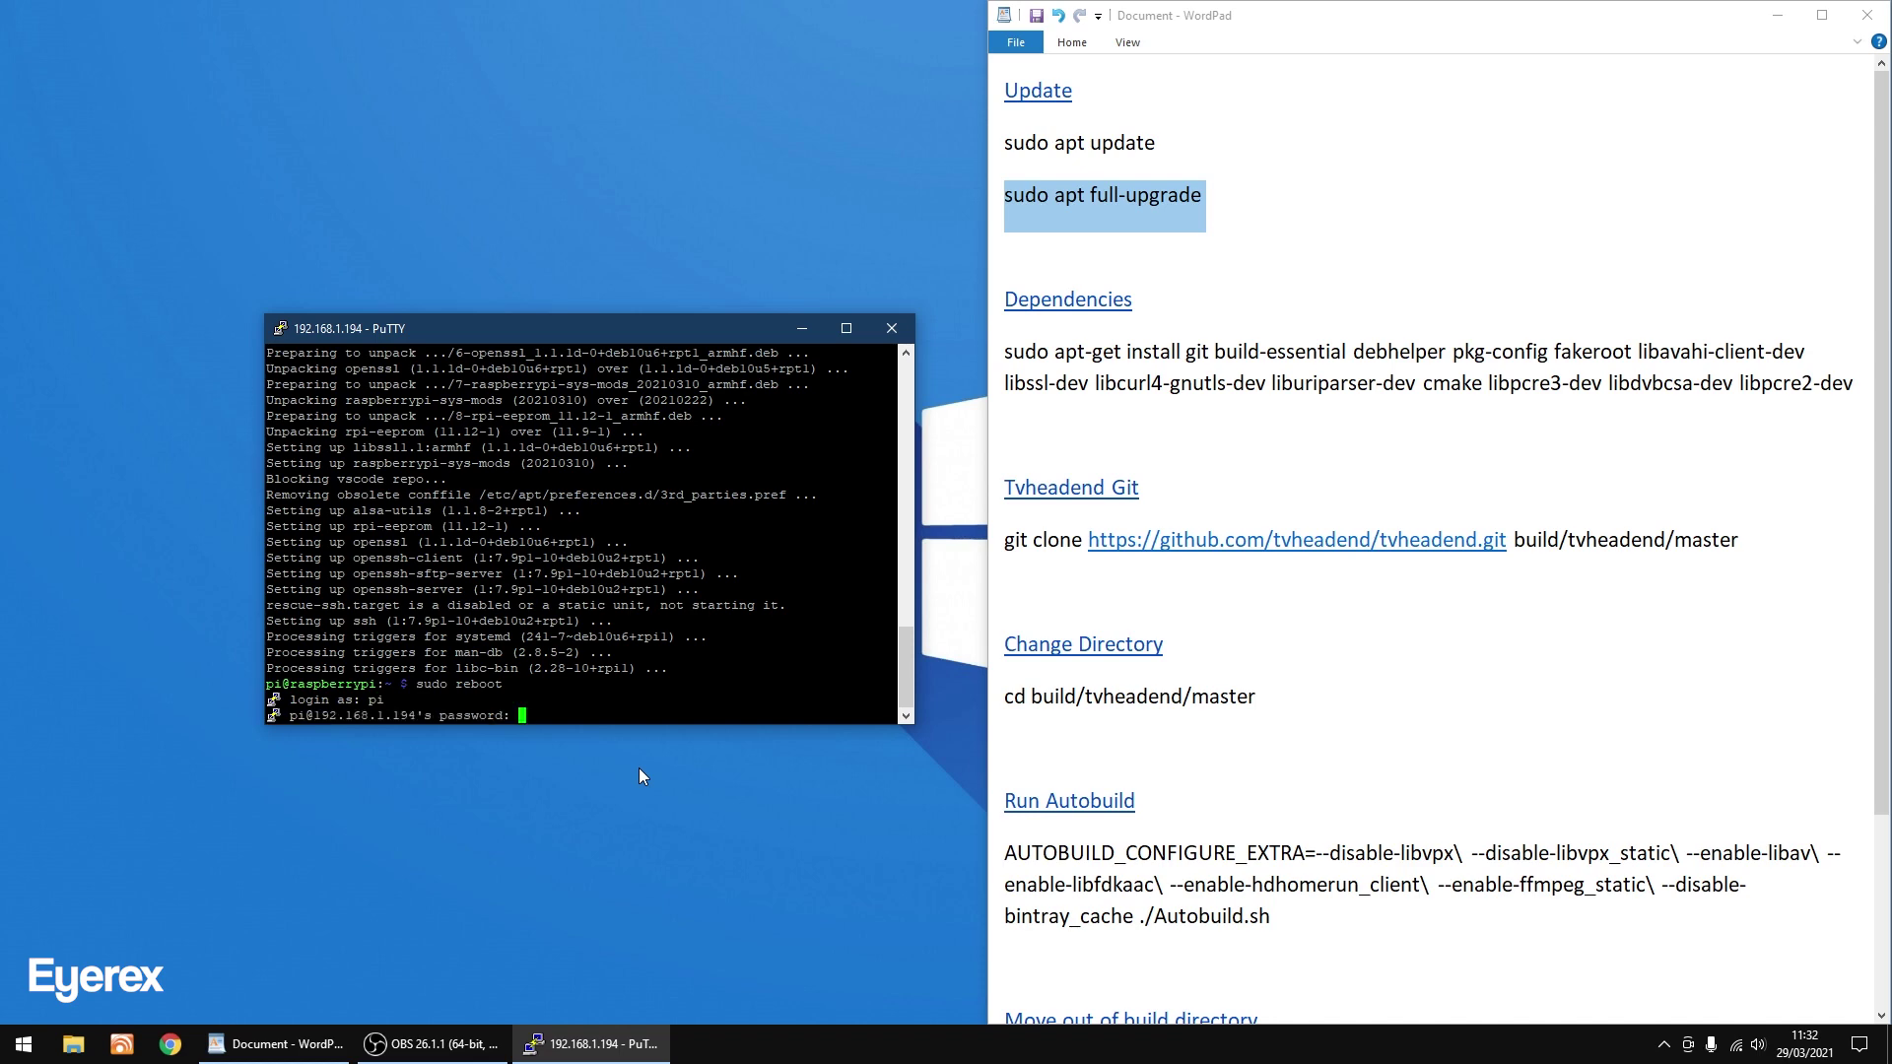
key(Return)
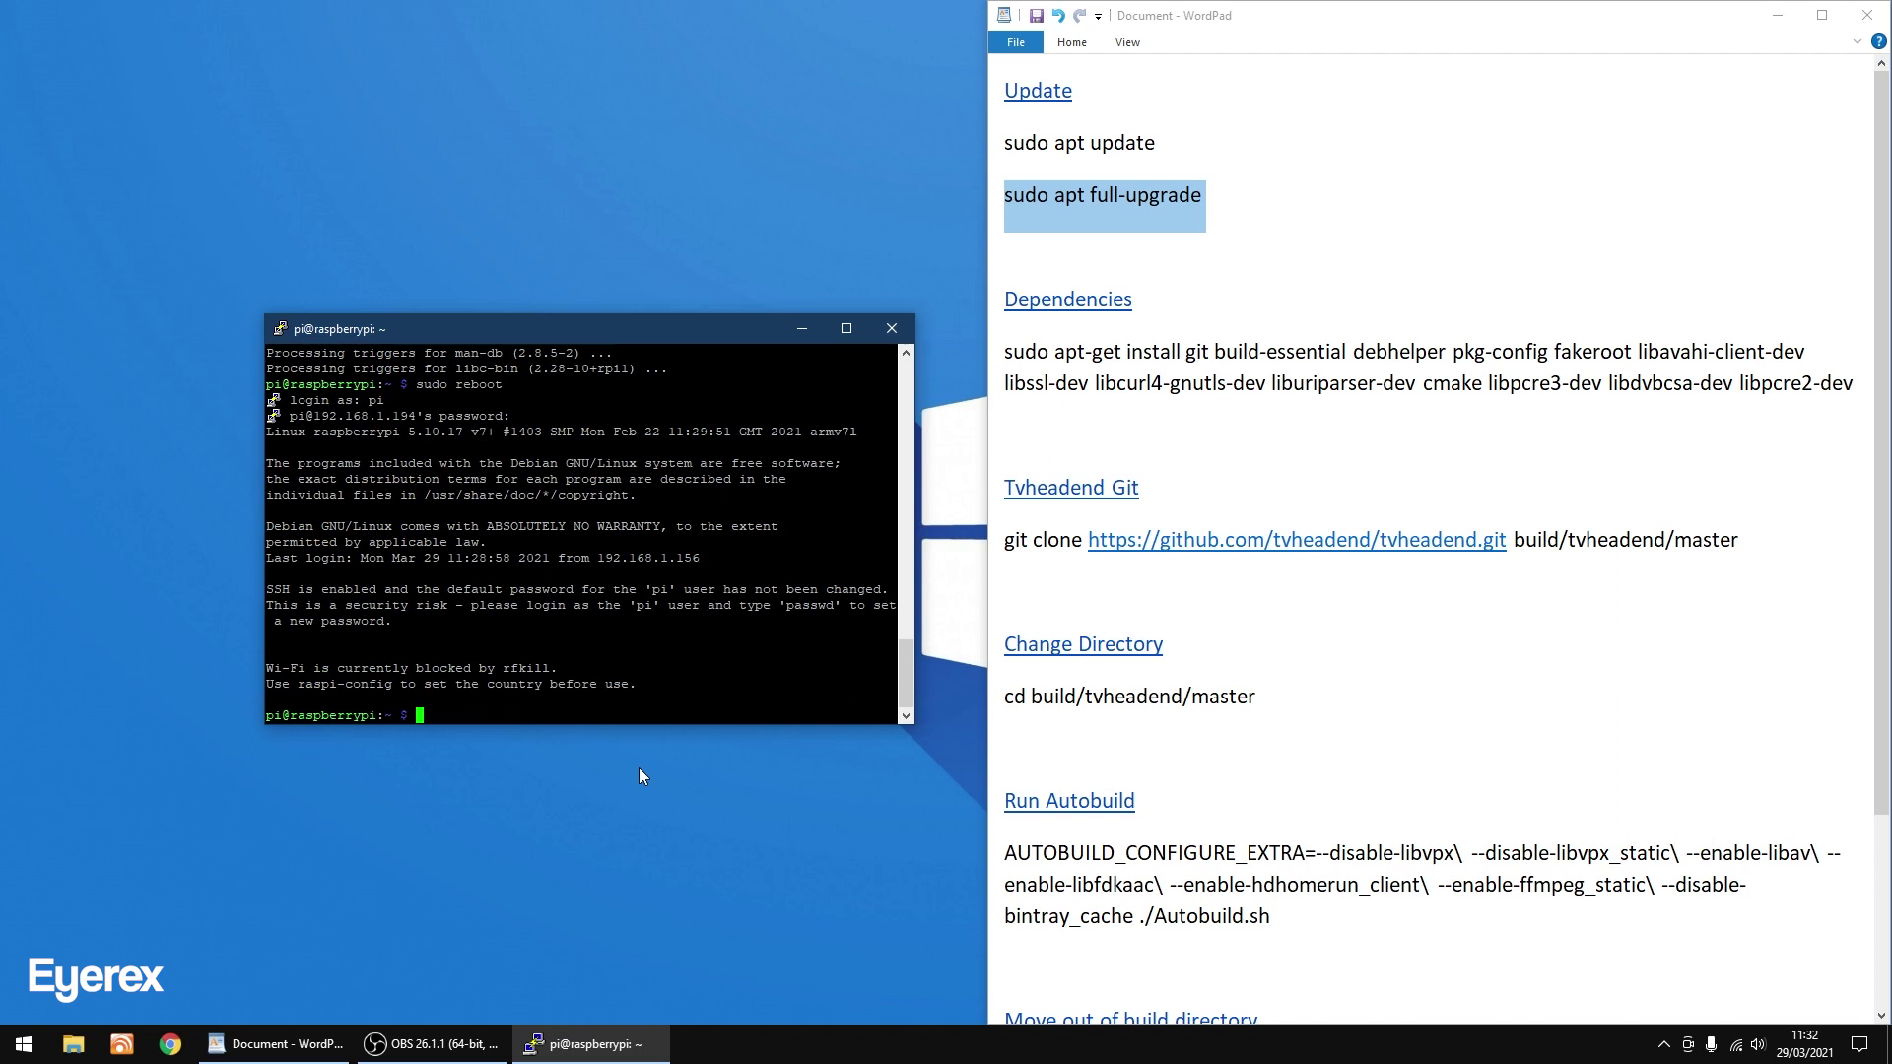
Copy the full apt-get install dependencies command from the notes.
click(1146, 296)
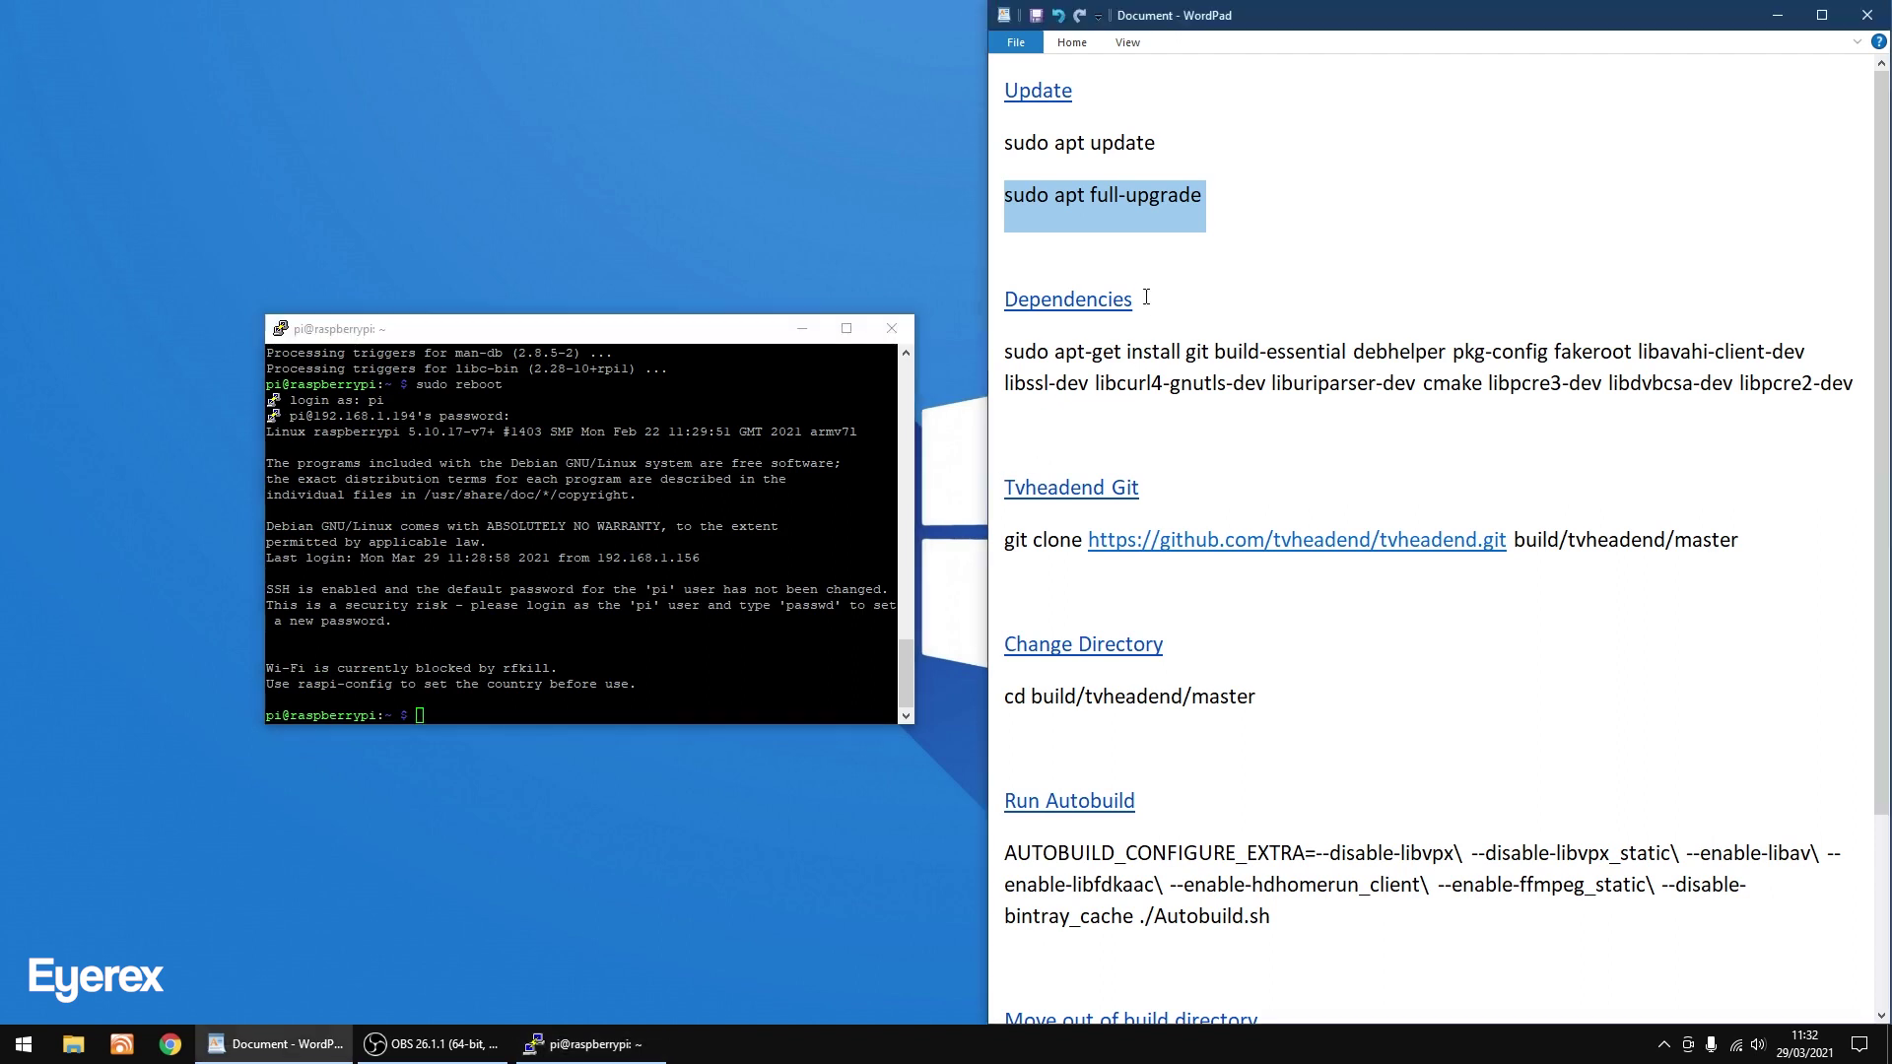
click(1136, 298)
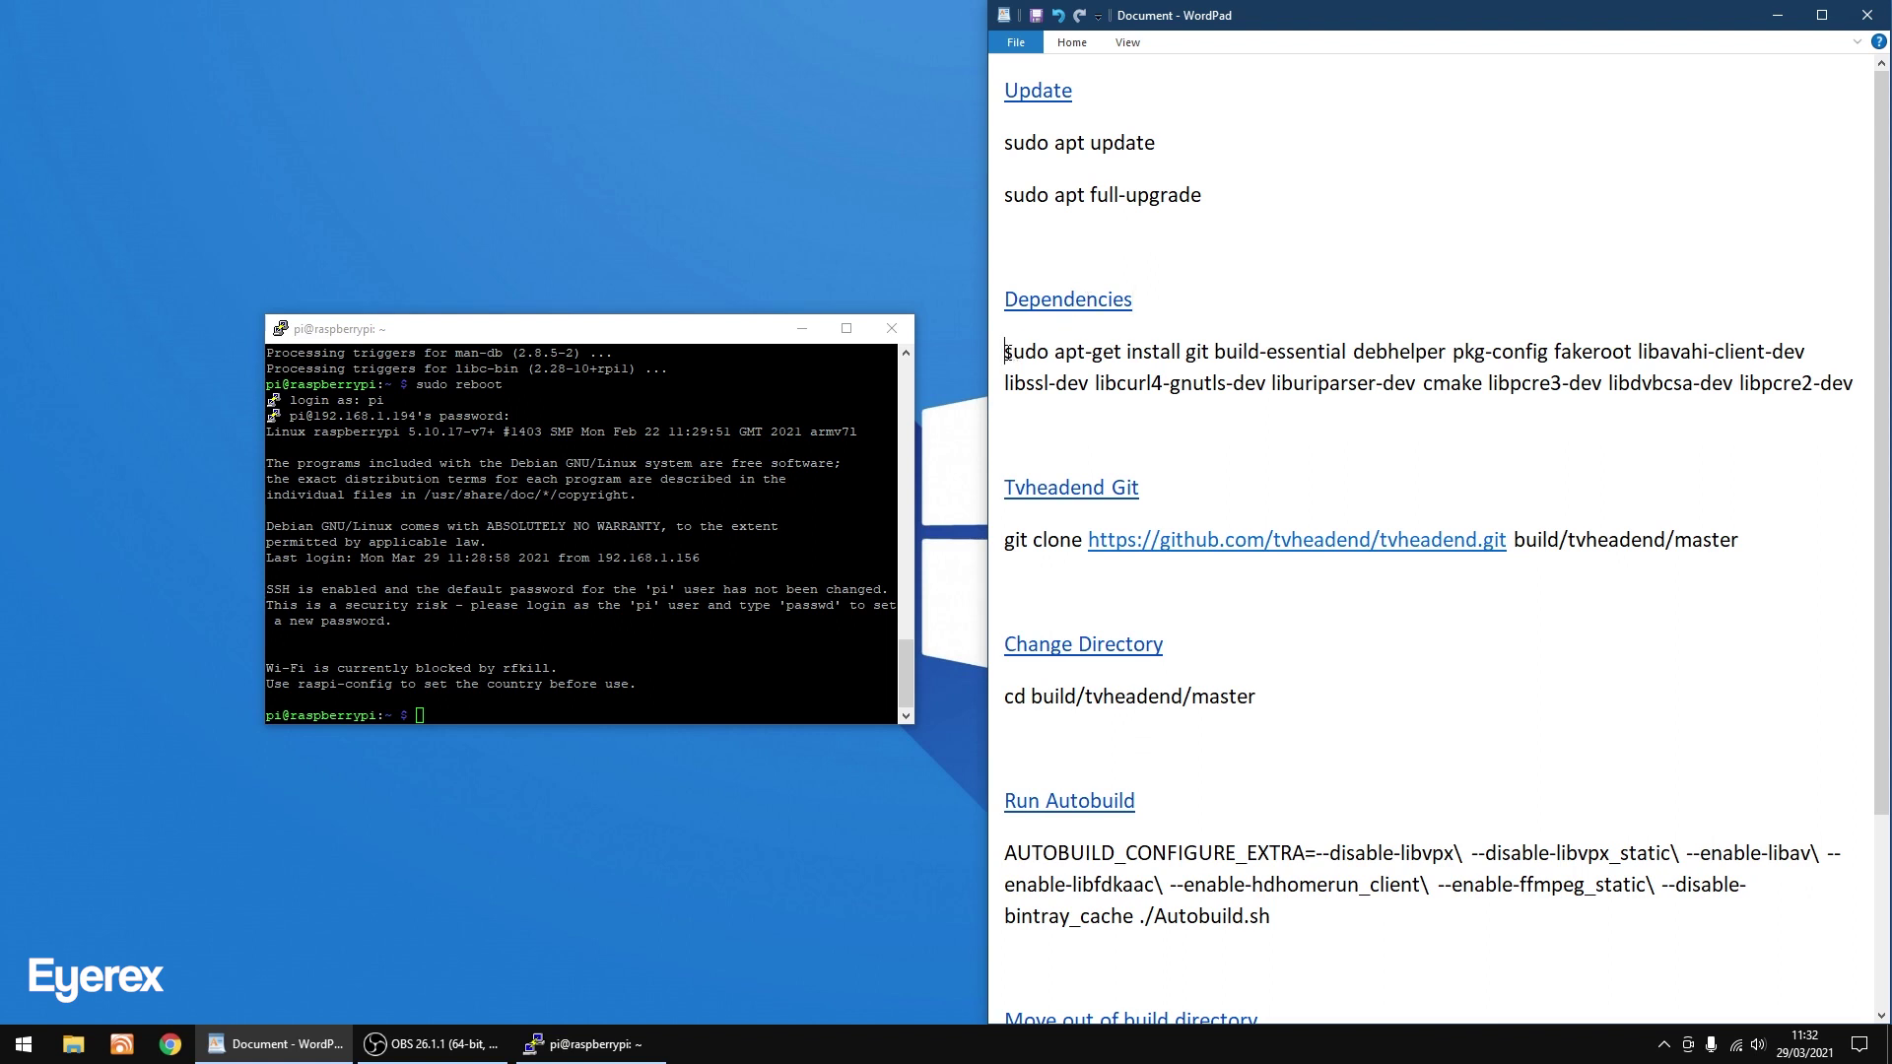
drag(1006, 352, 1851, 386)
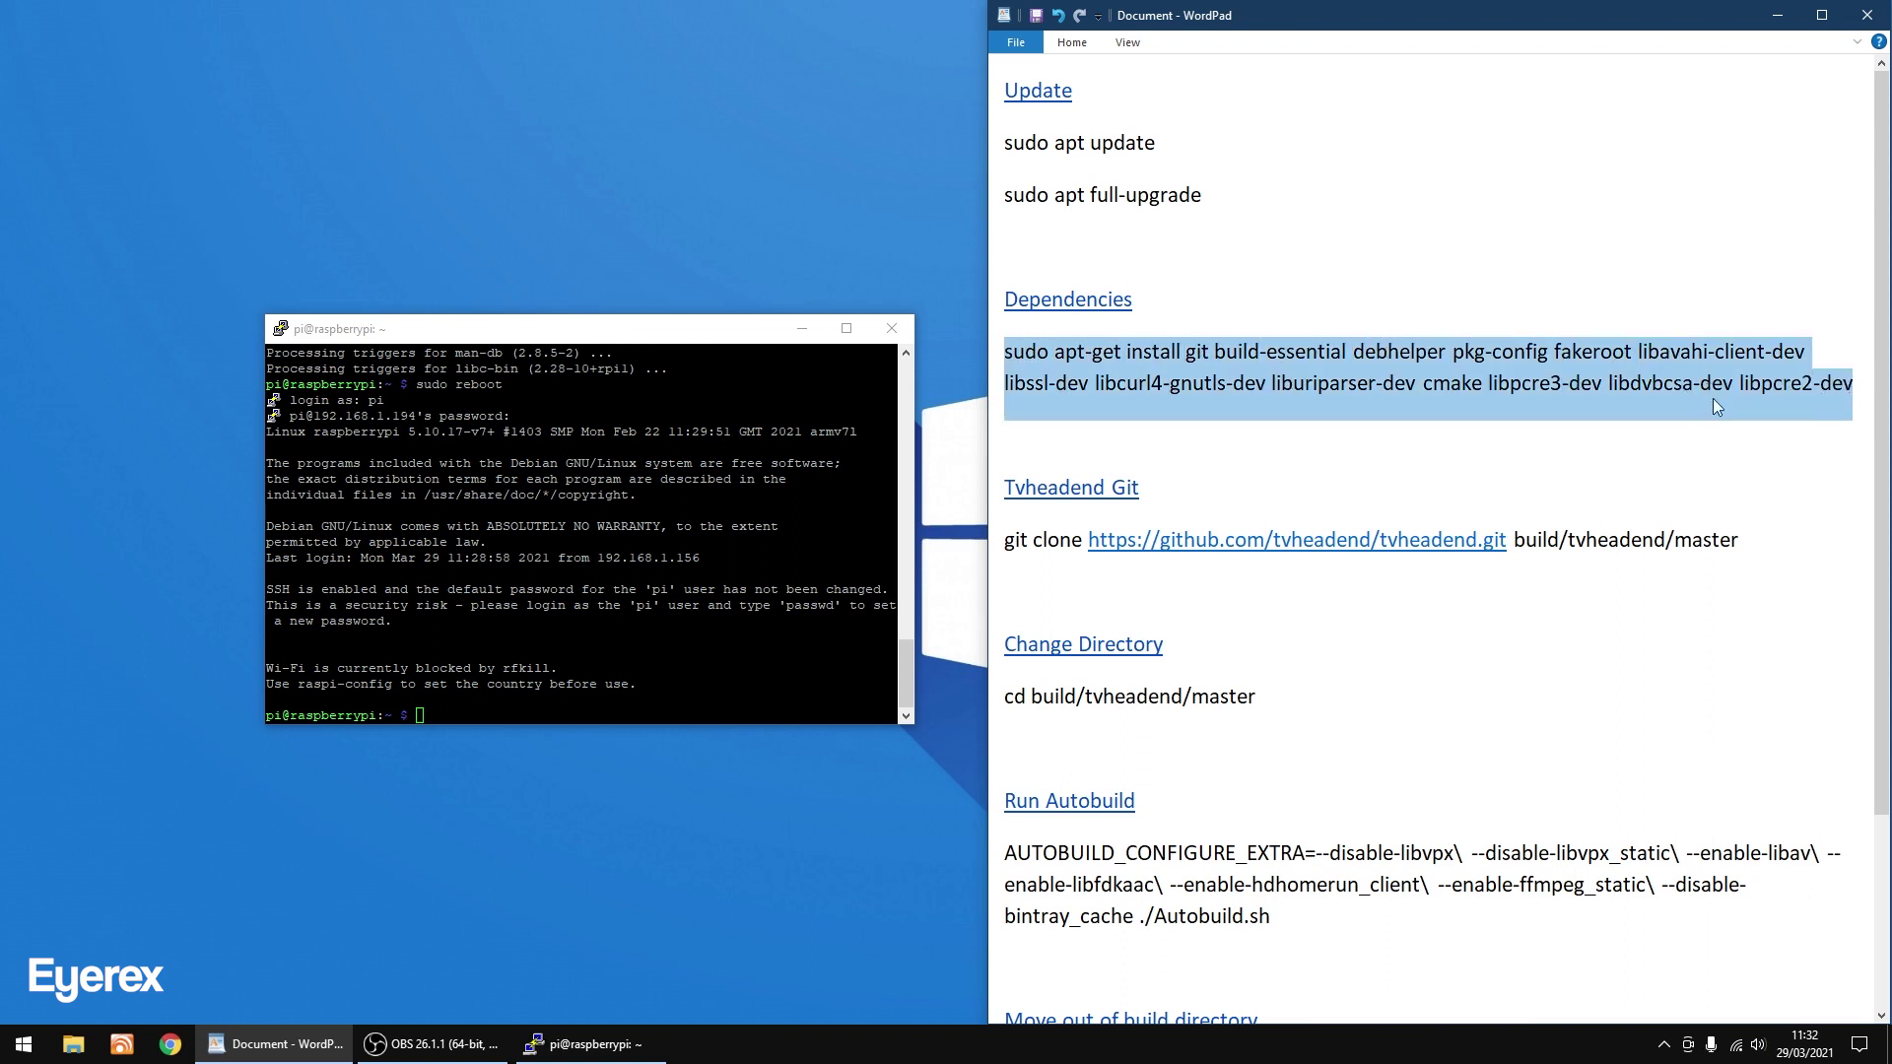
right_click(1625, 378)
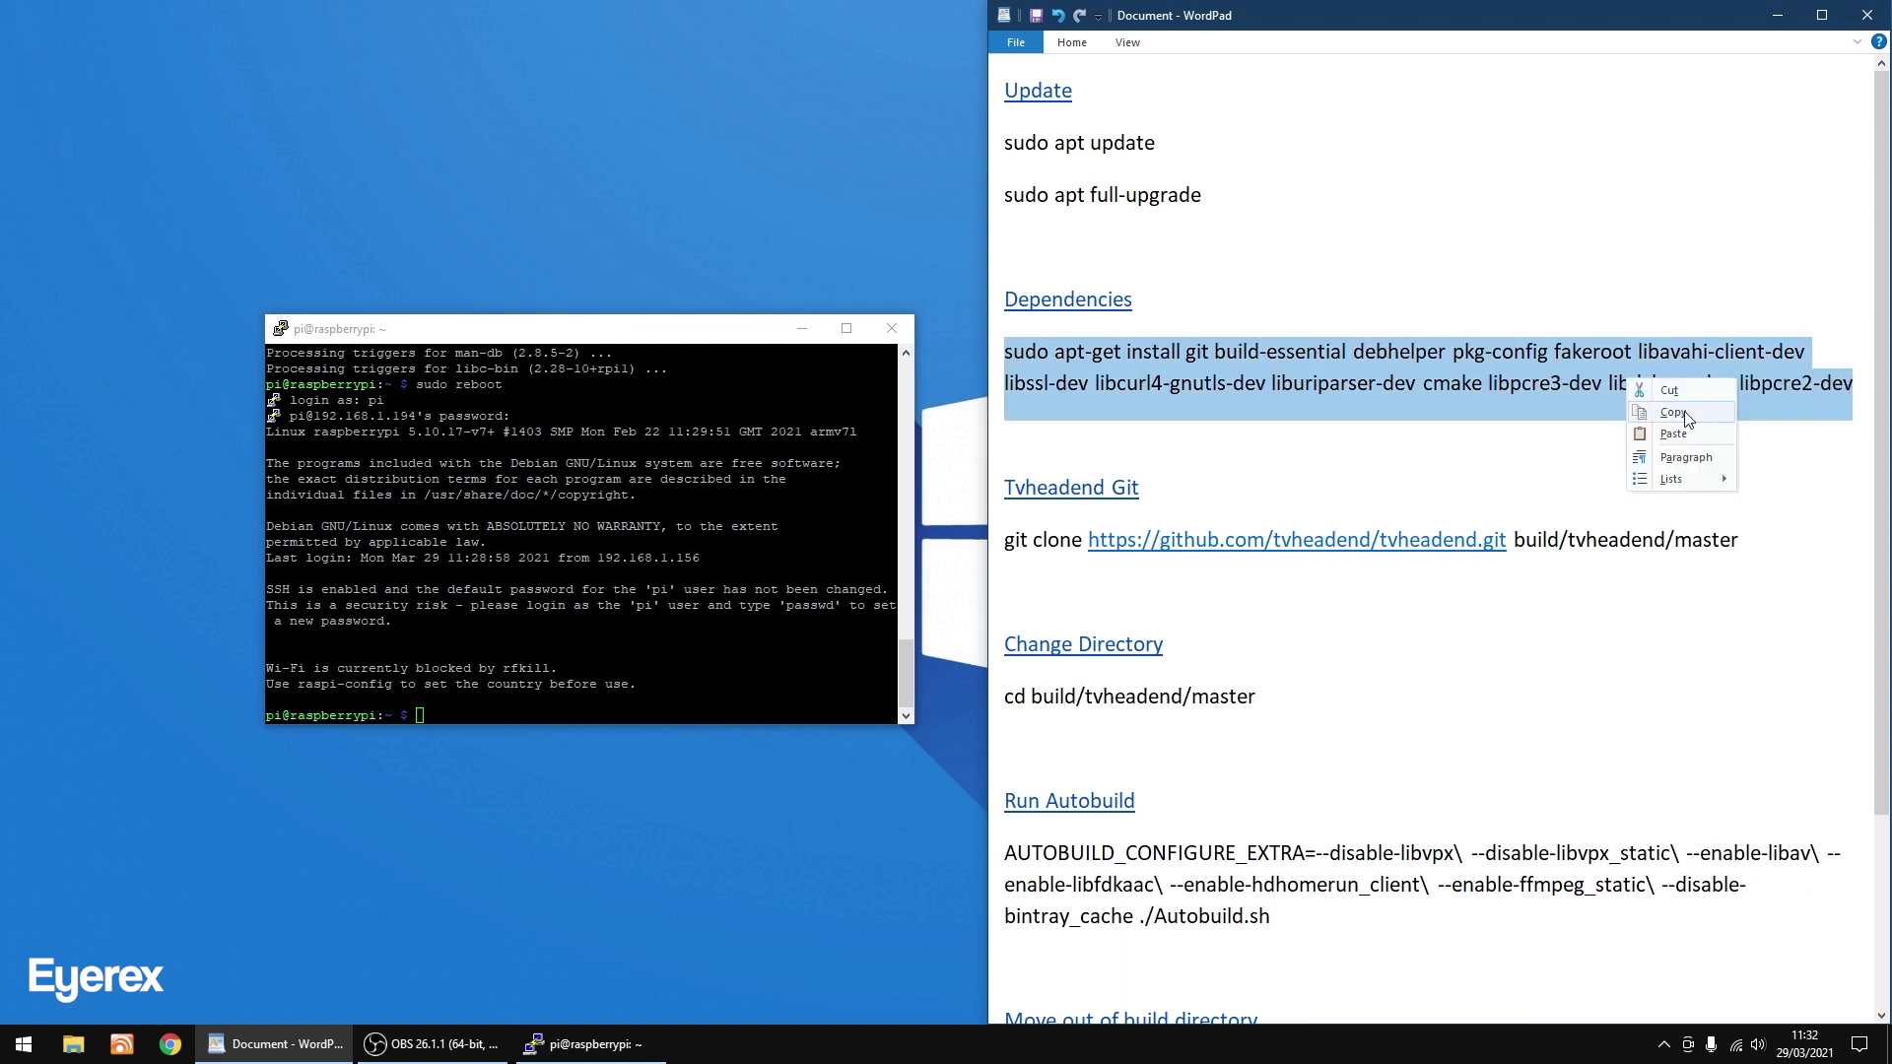
click(1675, 413)
Run the dependencies install in PuTTY and answer y to install the packages.
click(603, 338)
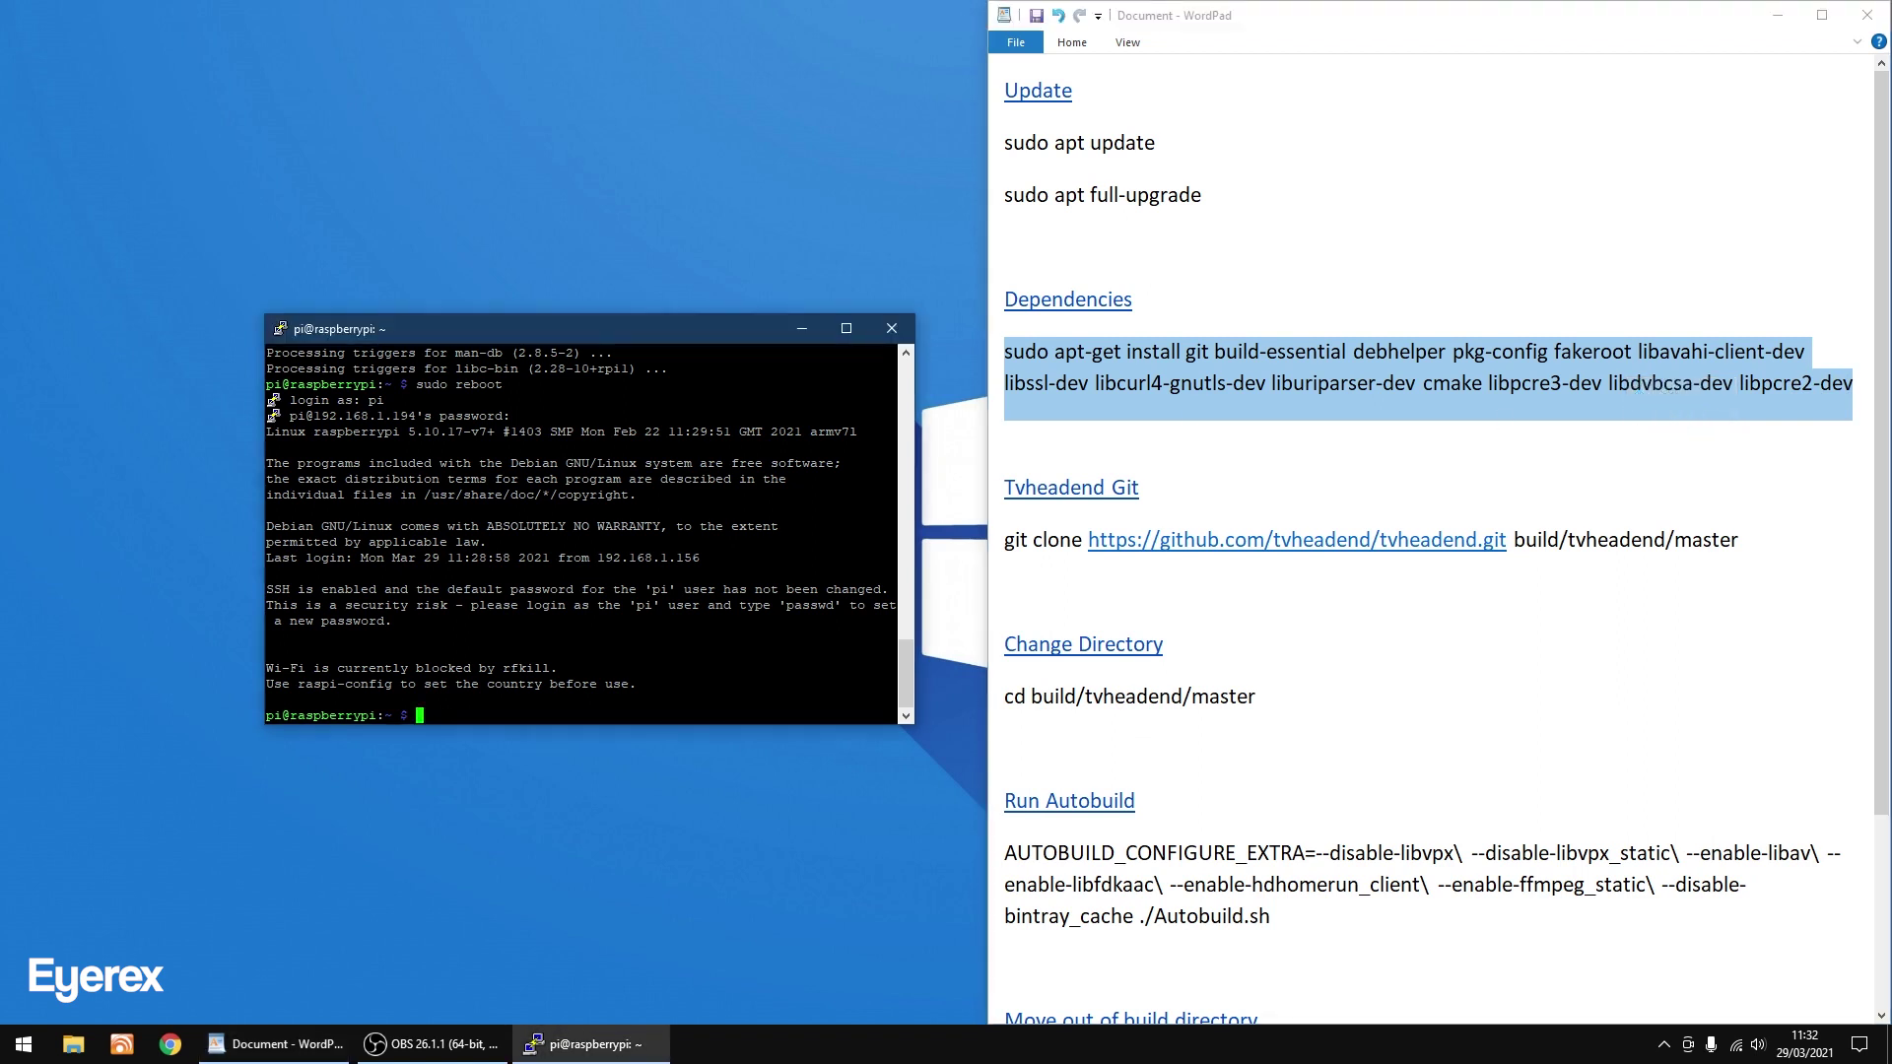
right_click(450, 729)
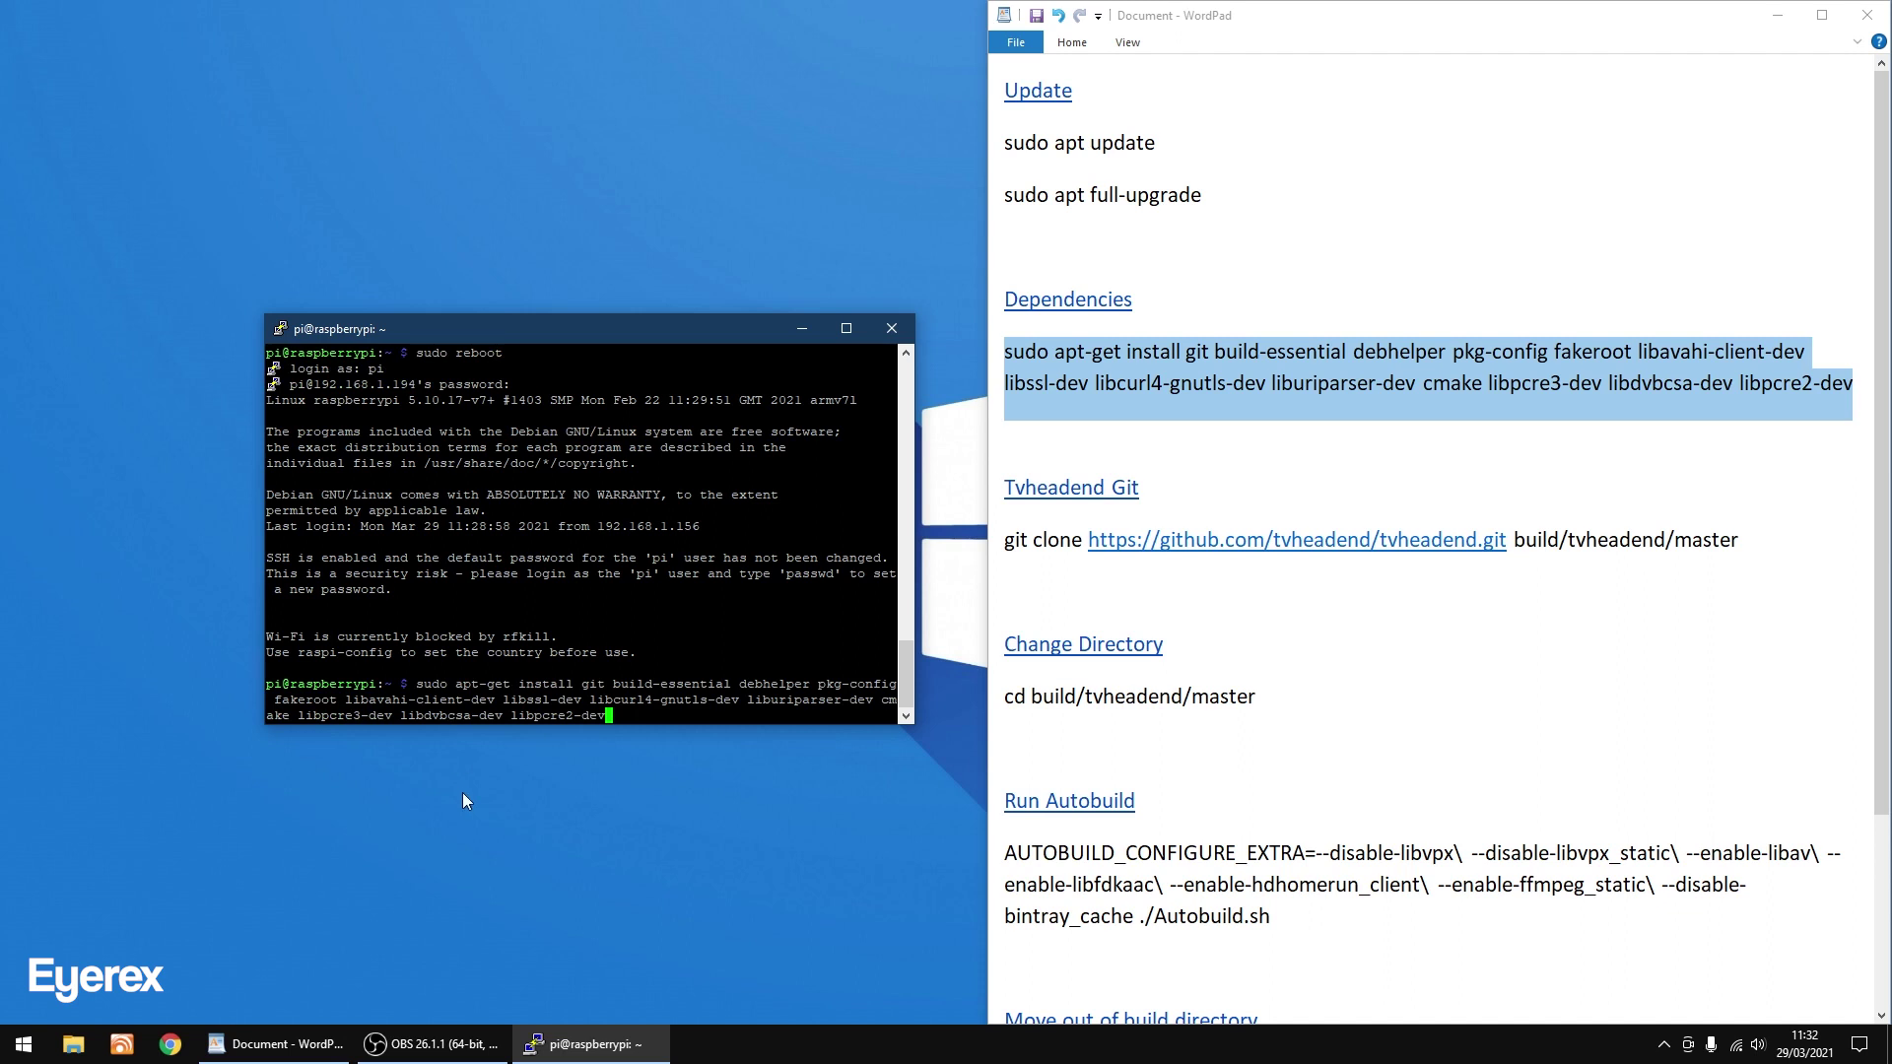
key(Return)
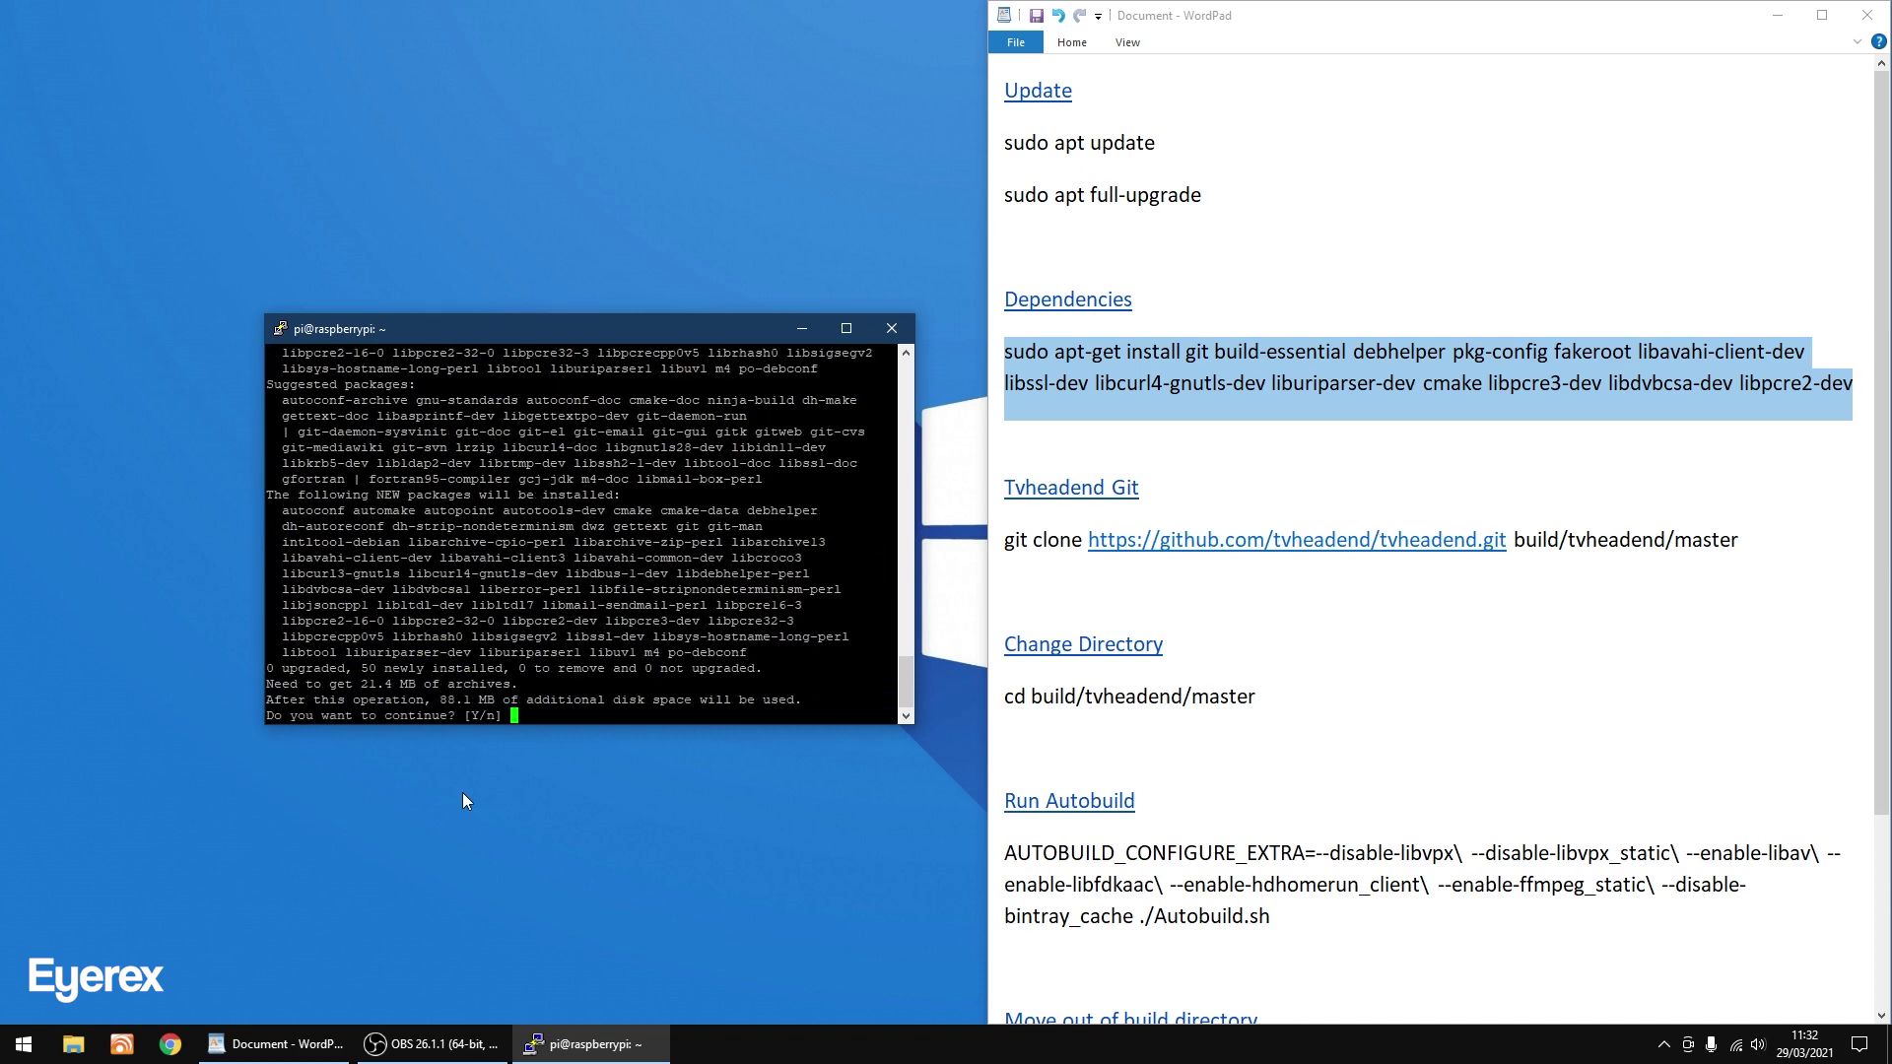
text(y)
key(Return)
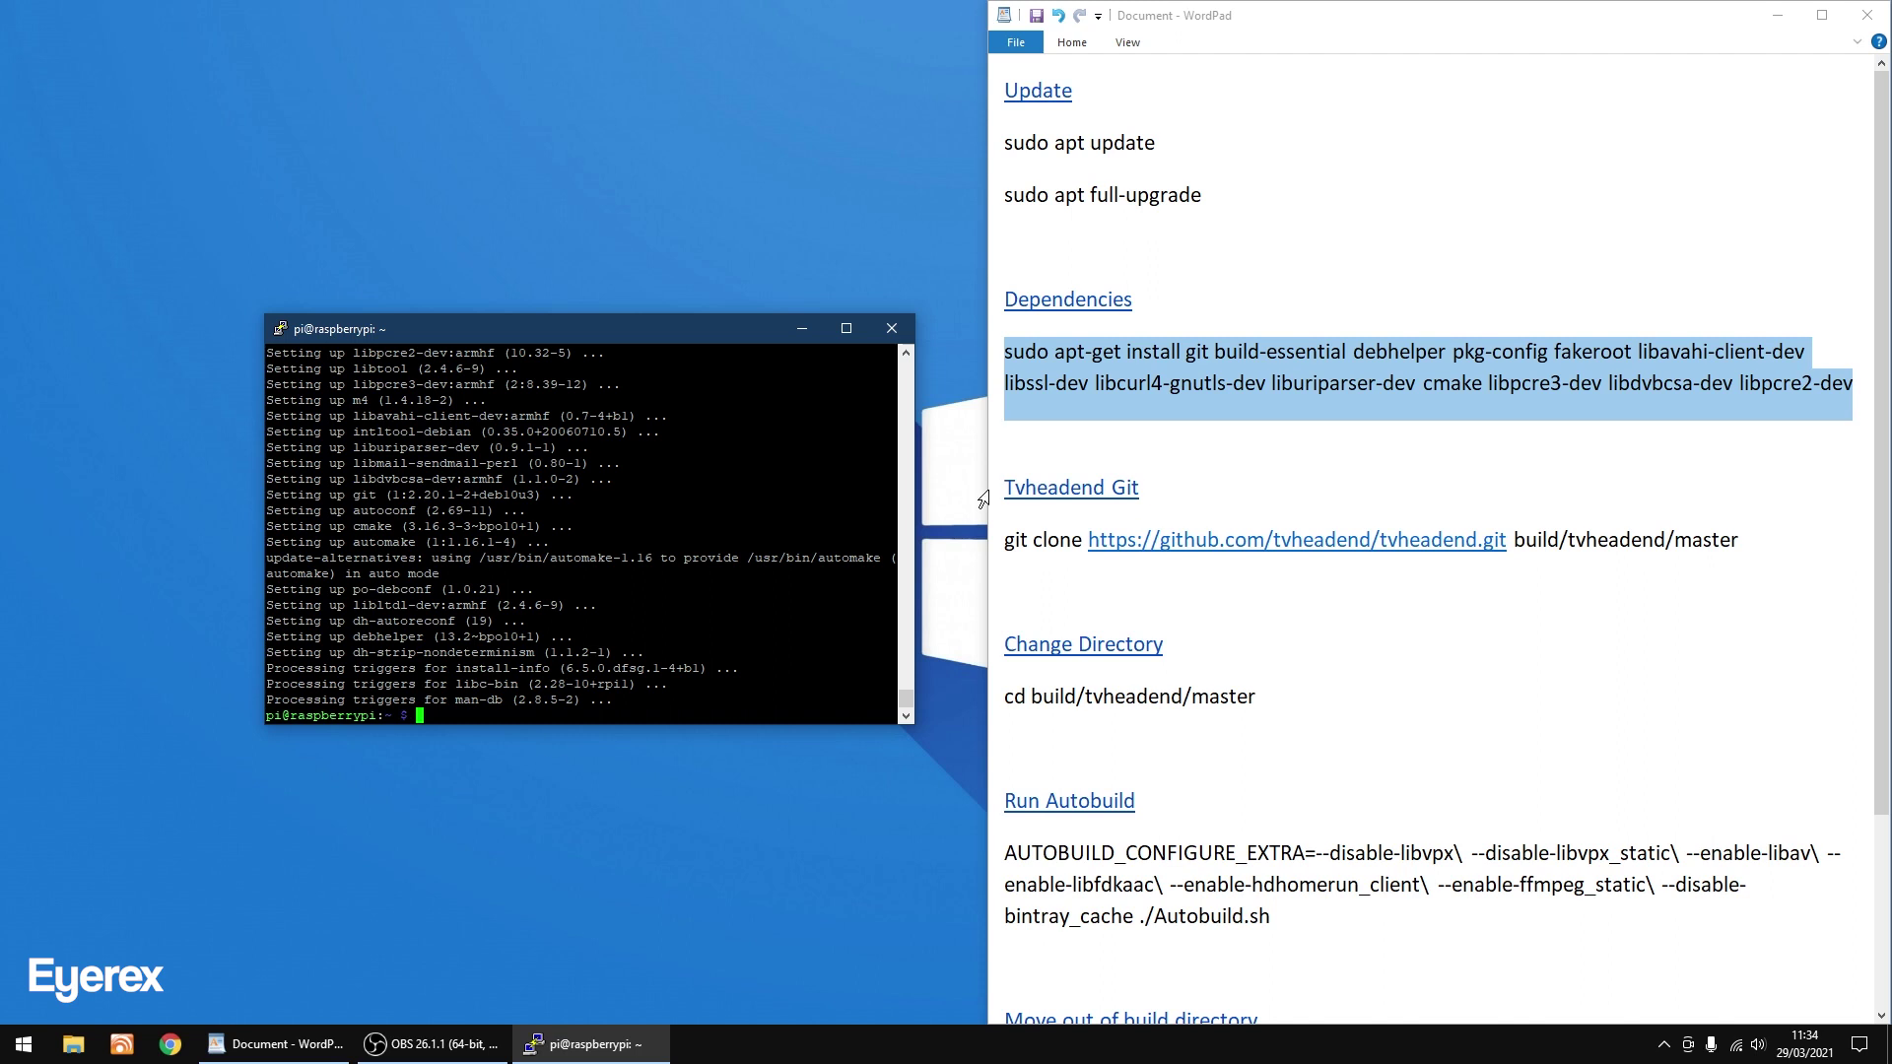
Copy the Tvheadend git clone command from the notes.
key(alt+Tab)
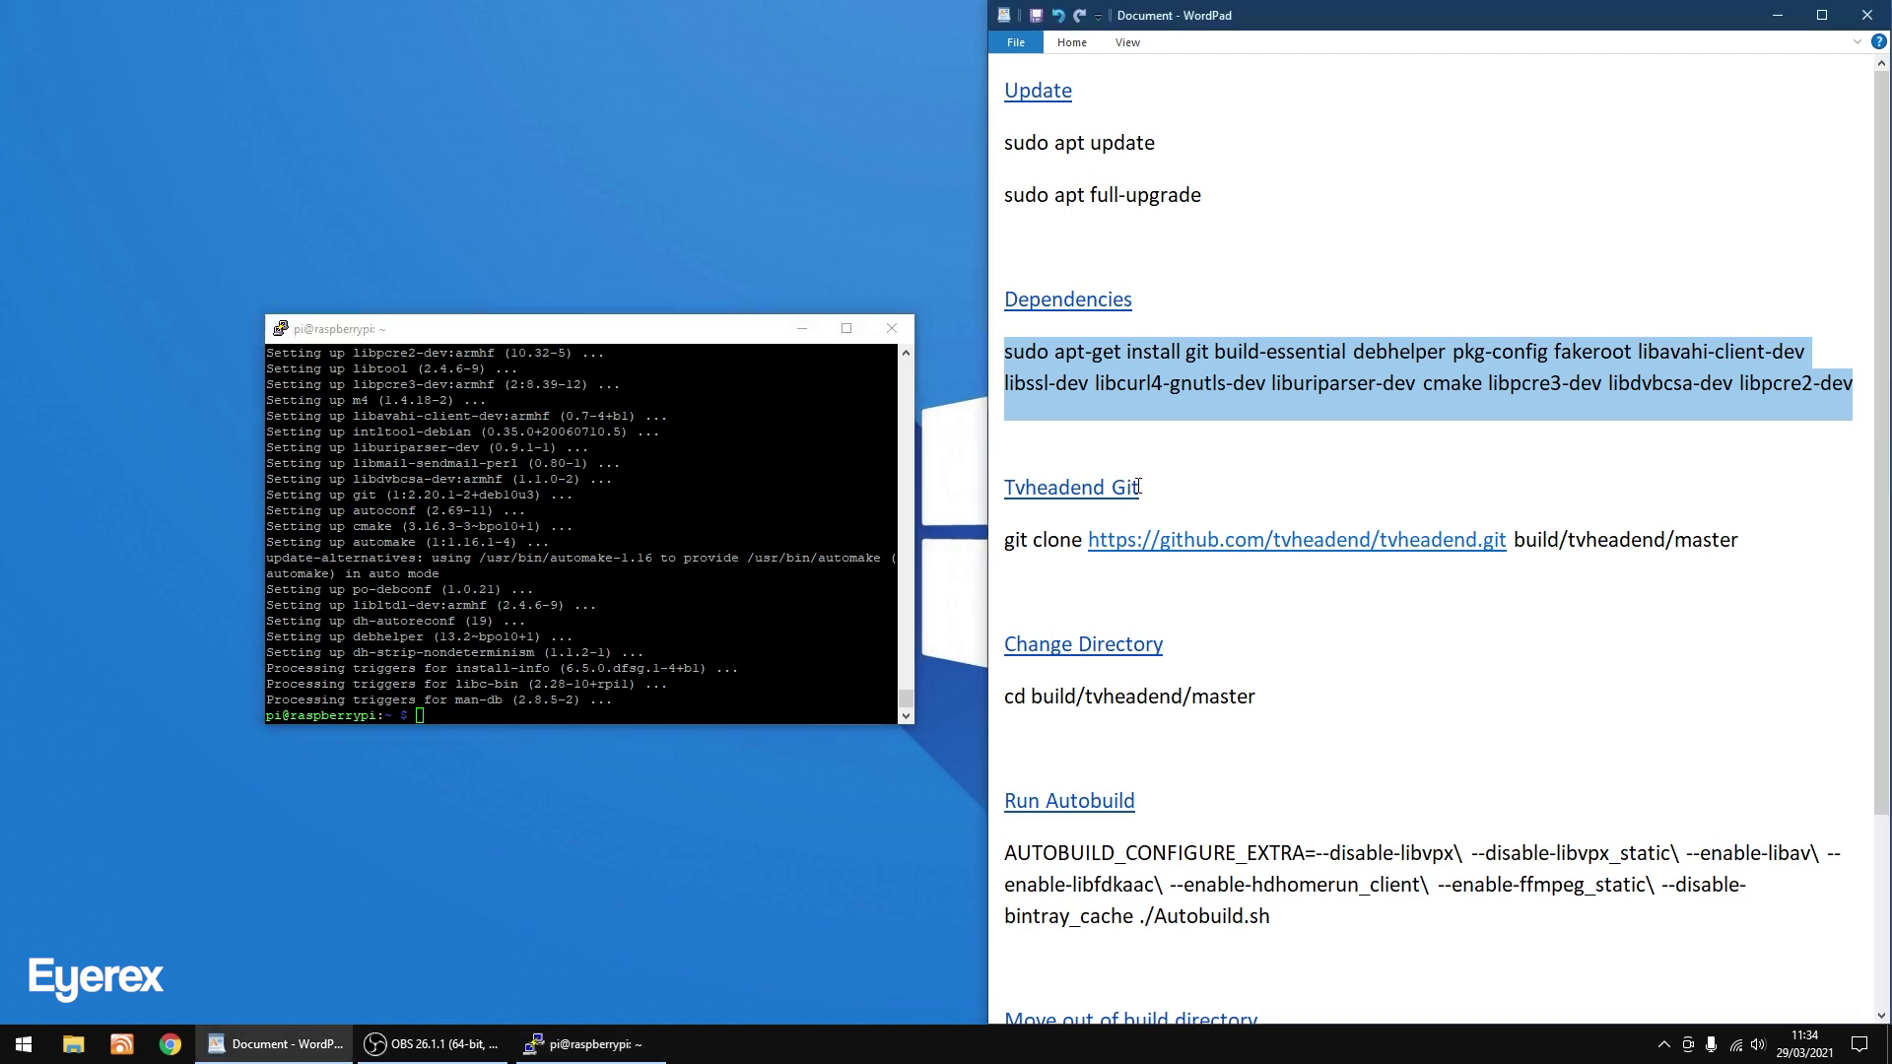
click(1139, 487)
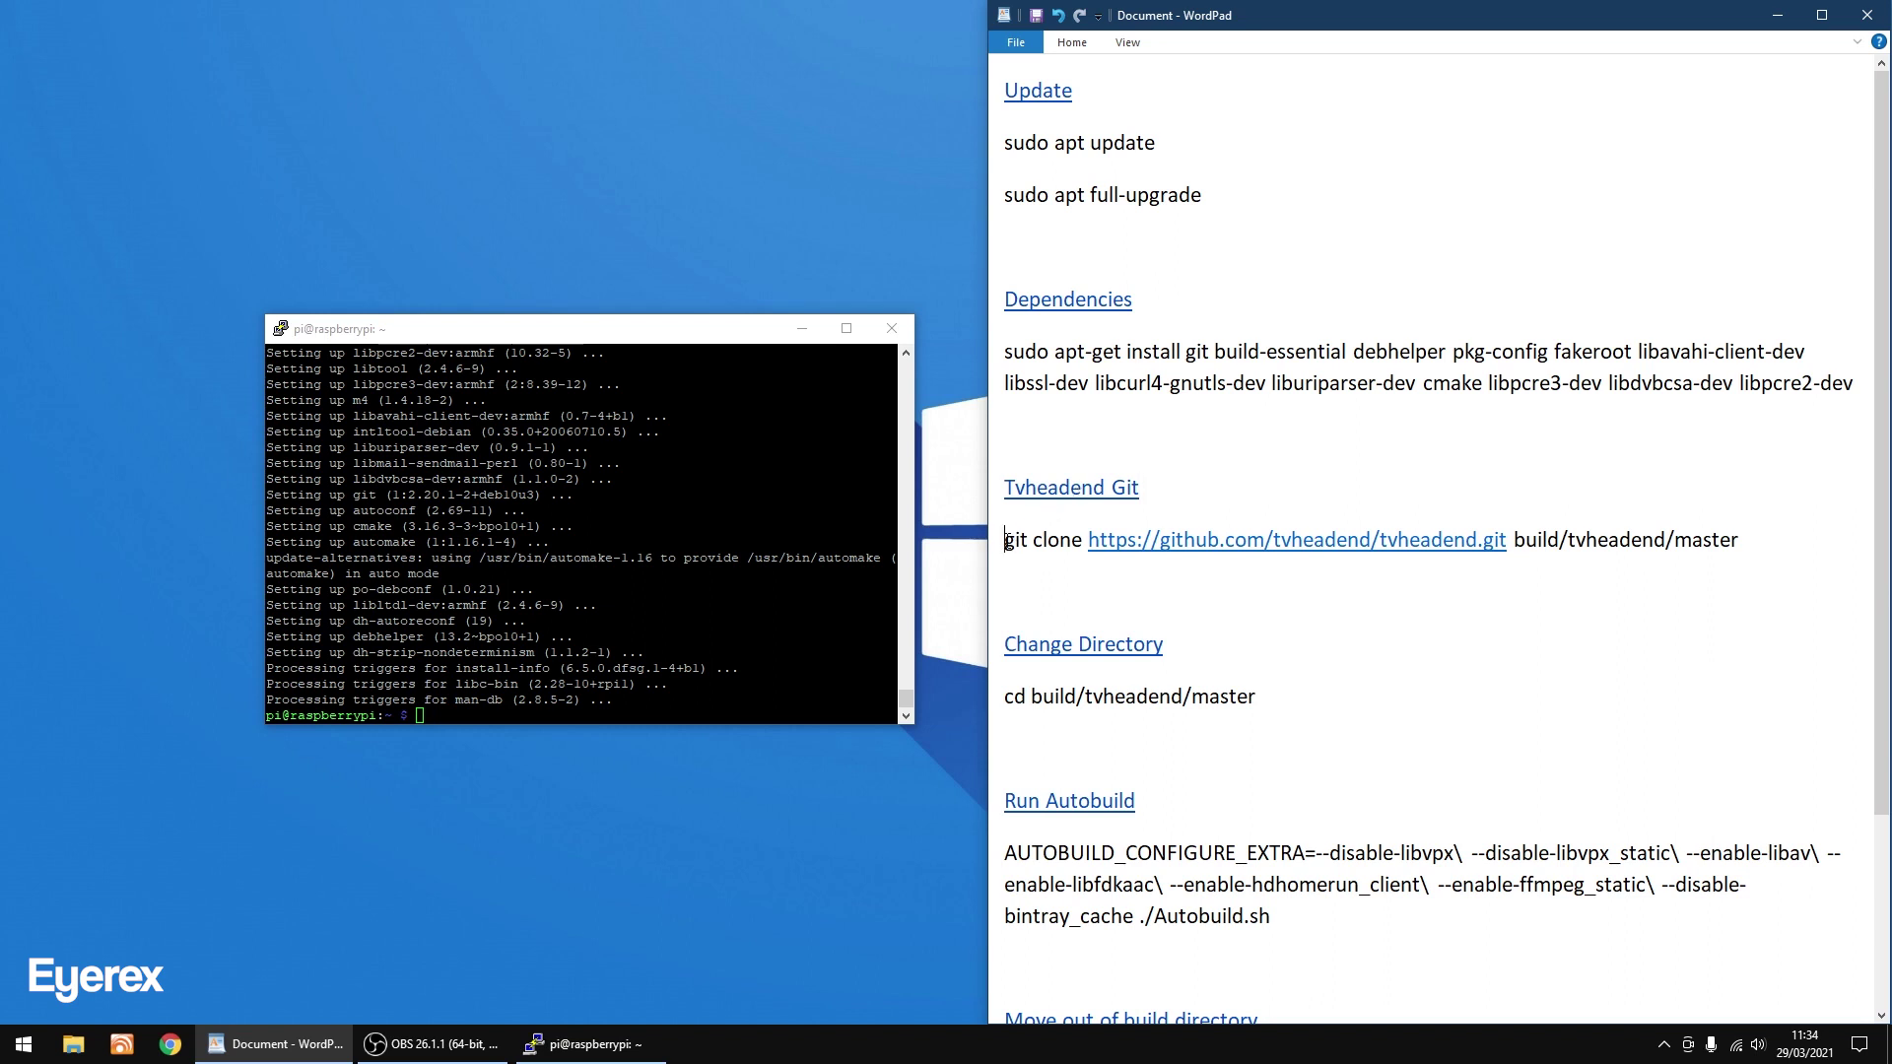
drag(1006, 540, 1717, 535)
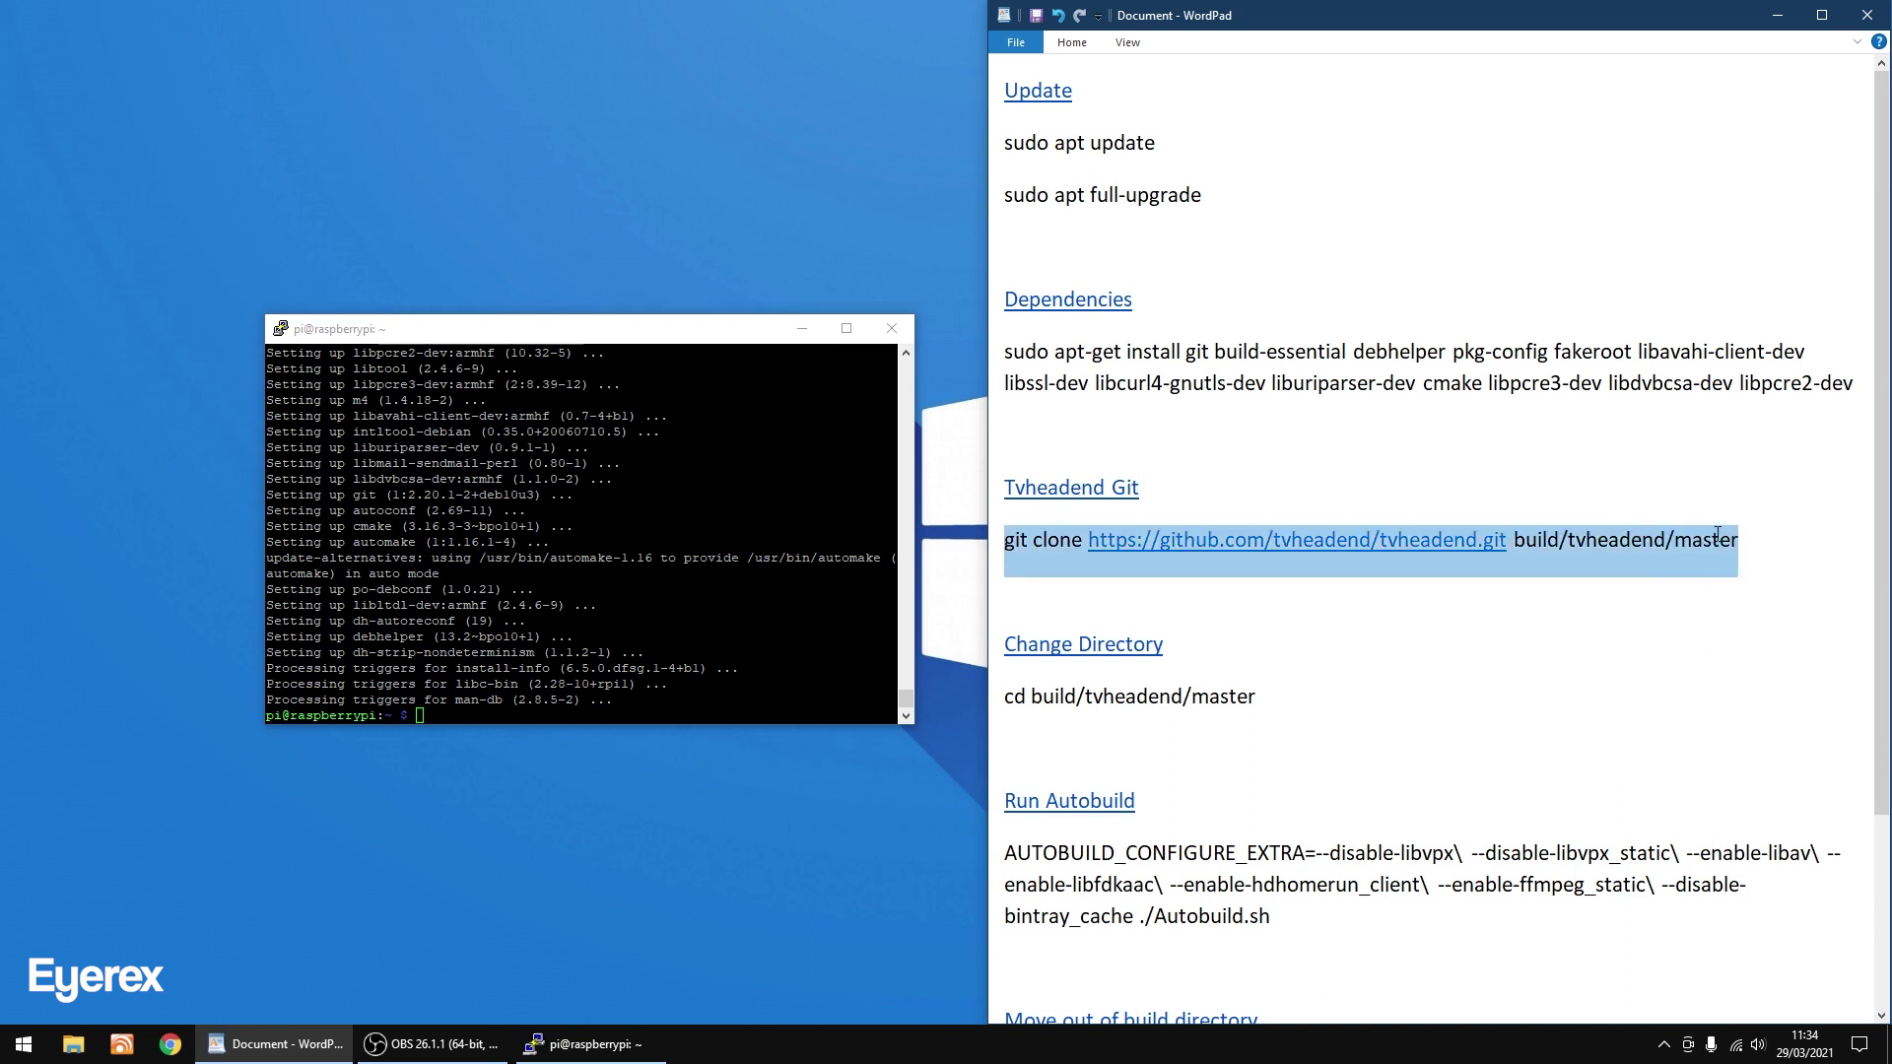
right_click(1025, 552)
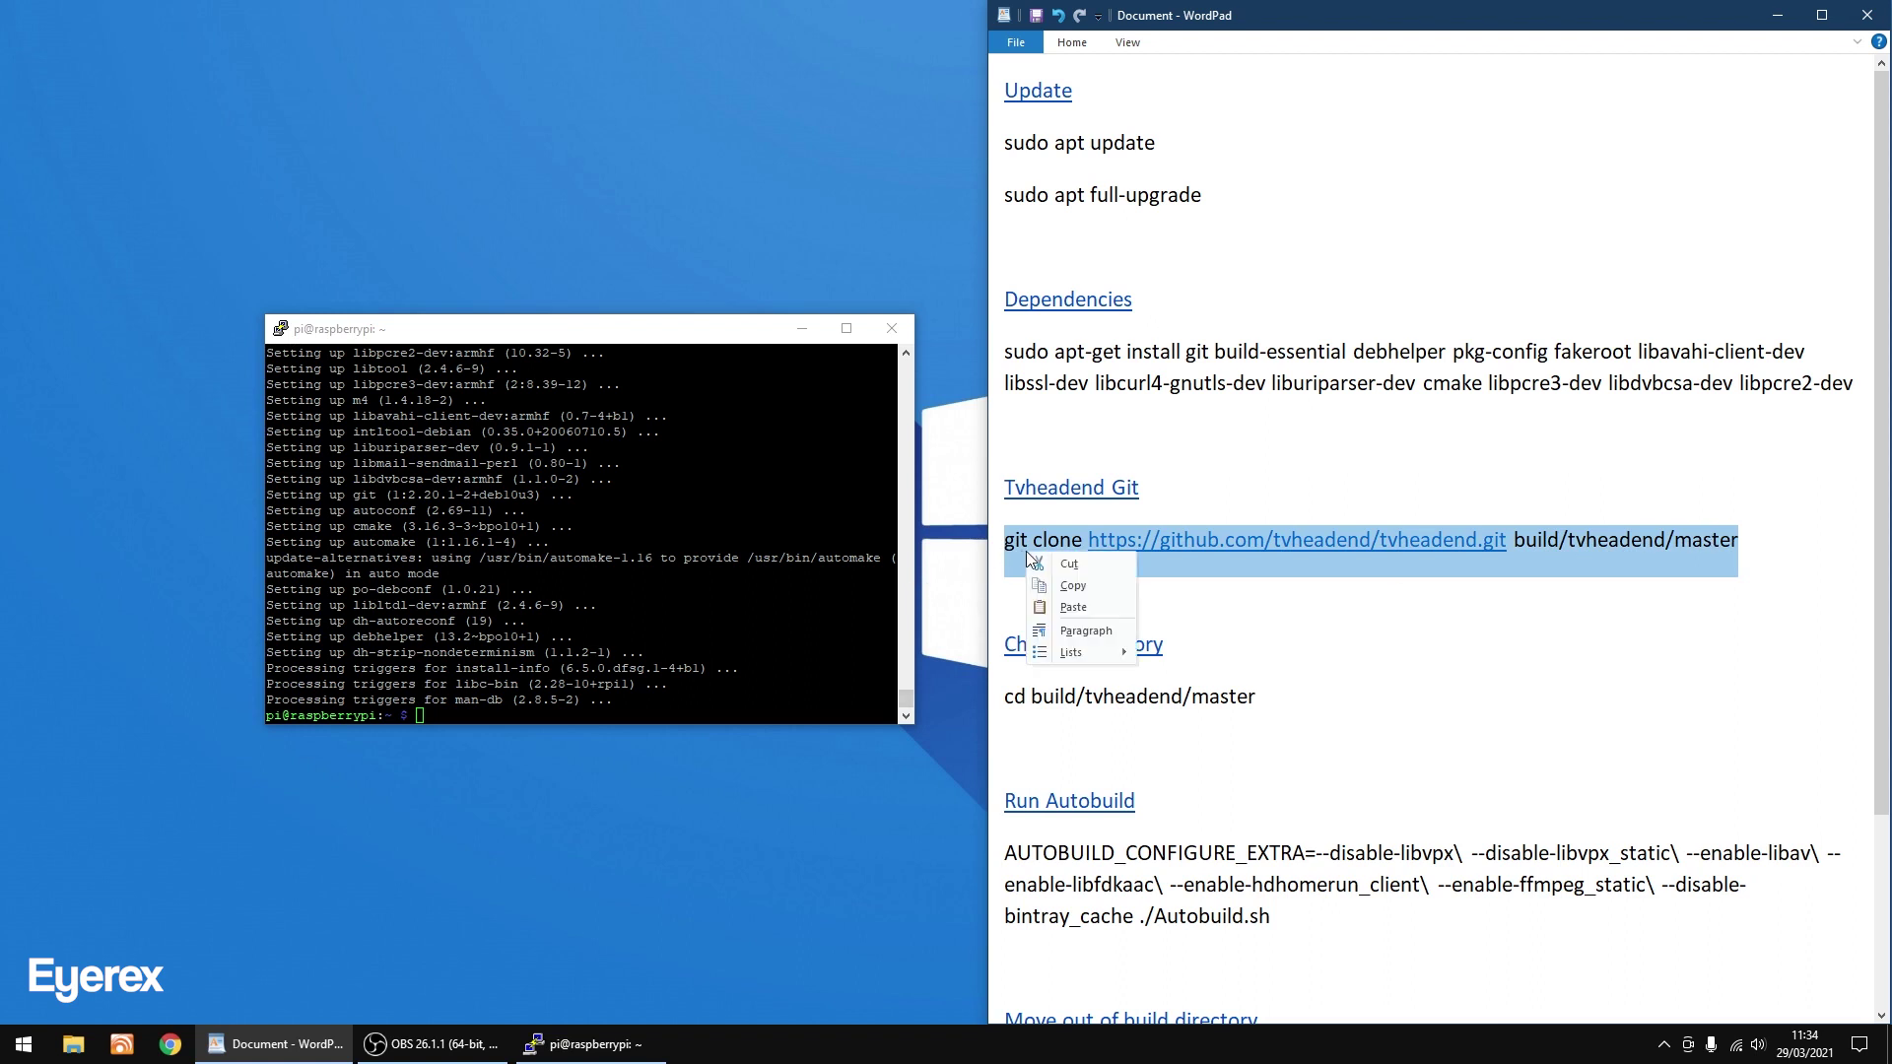
click(1074, 587)
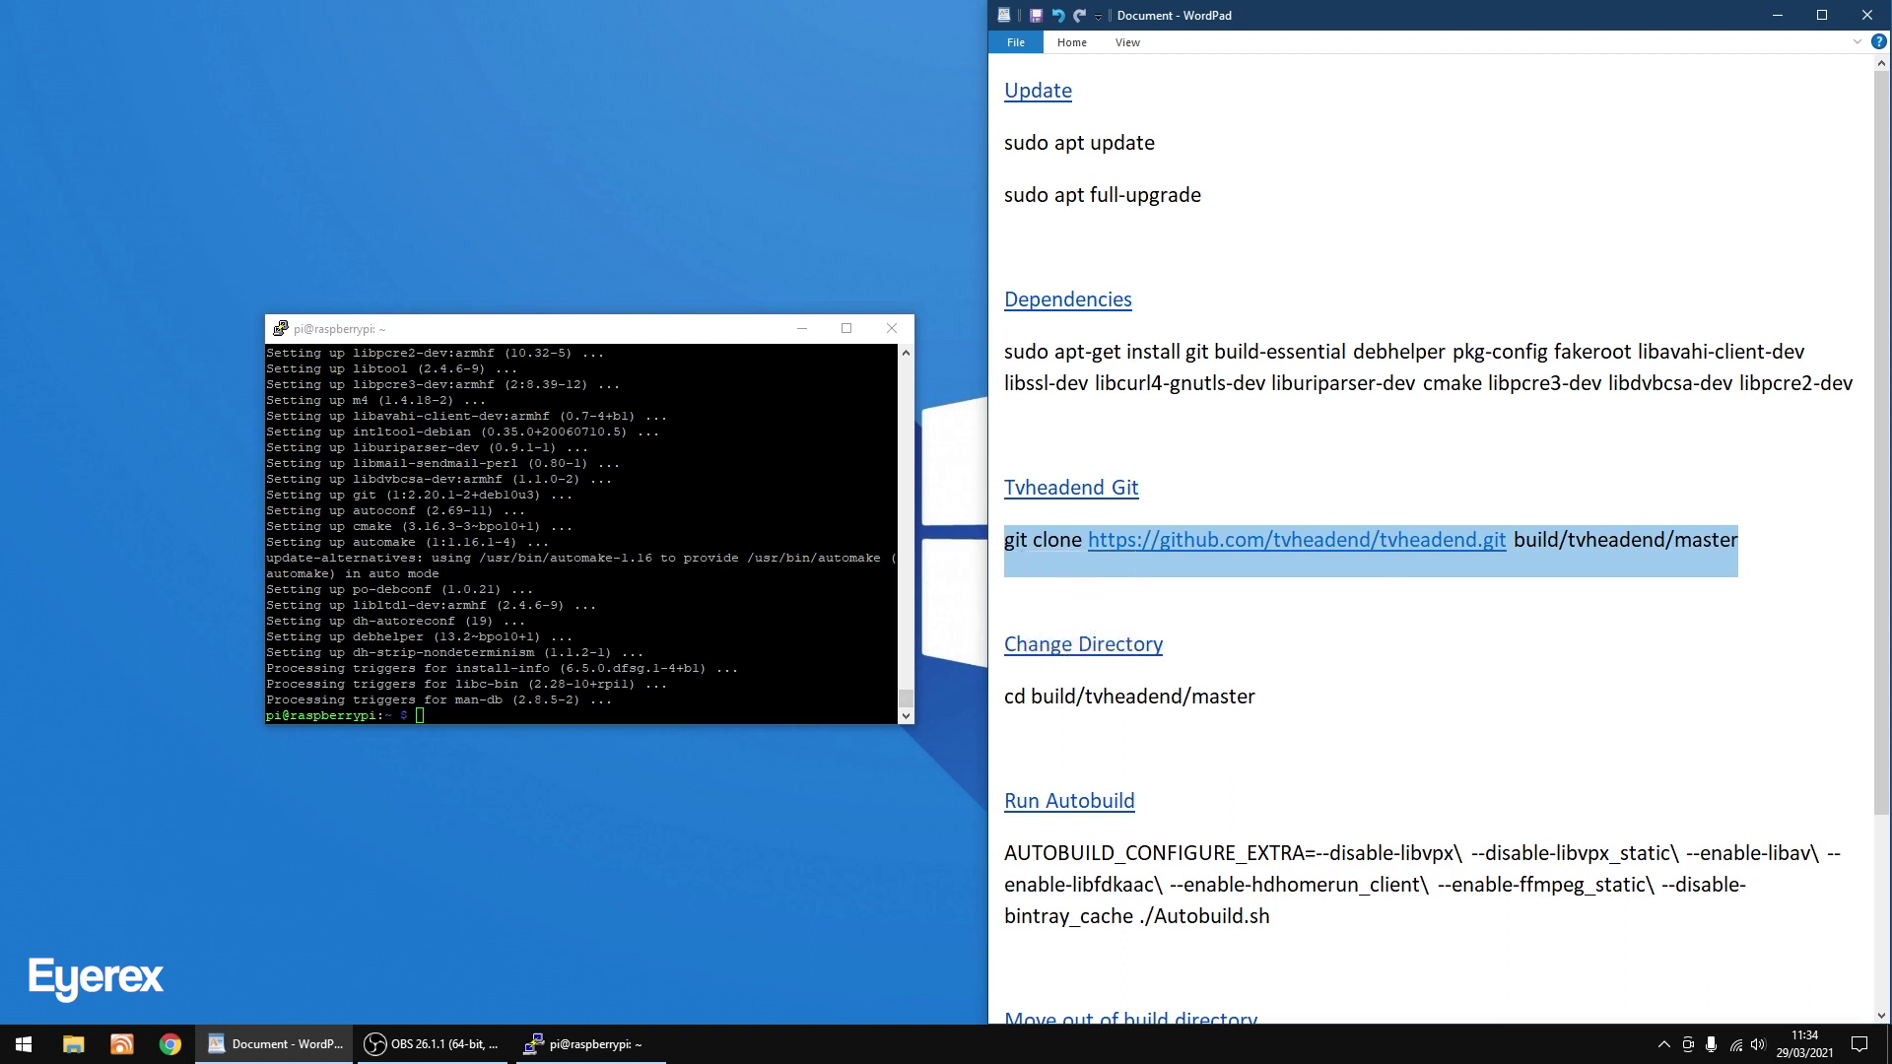
Run the git clone in PuTTY to fetch Tvheadend into build/tvheadend/master.
click(540, 331)
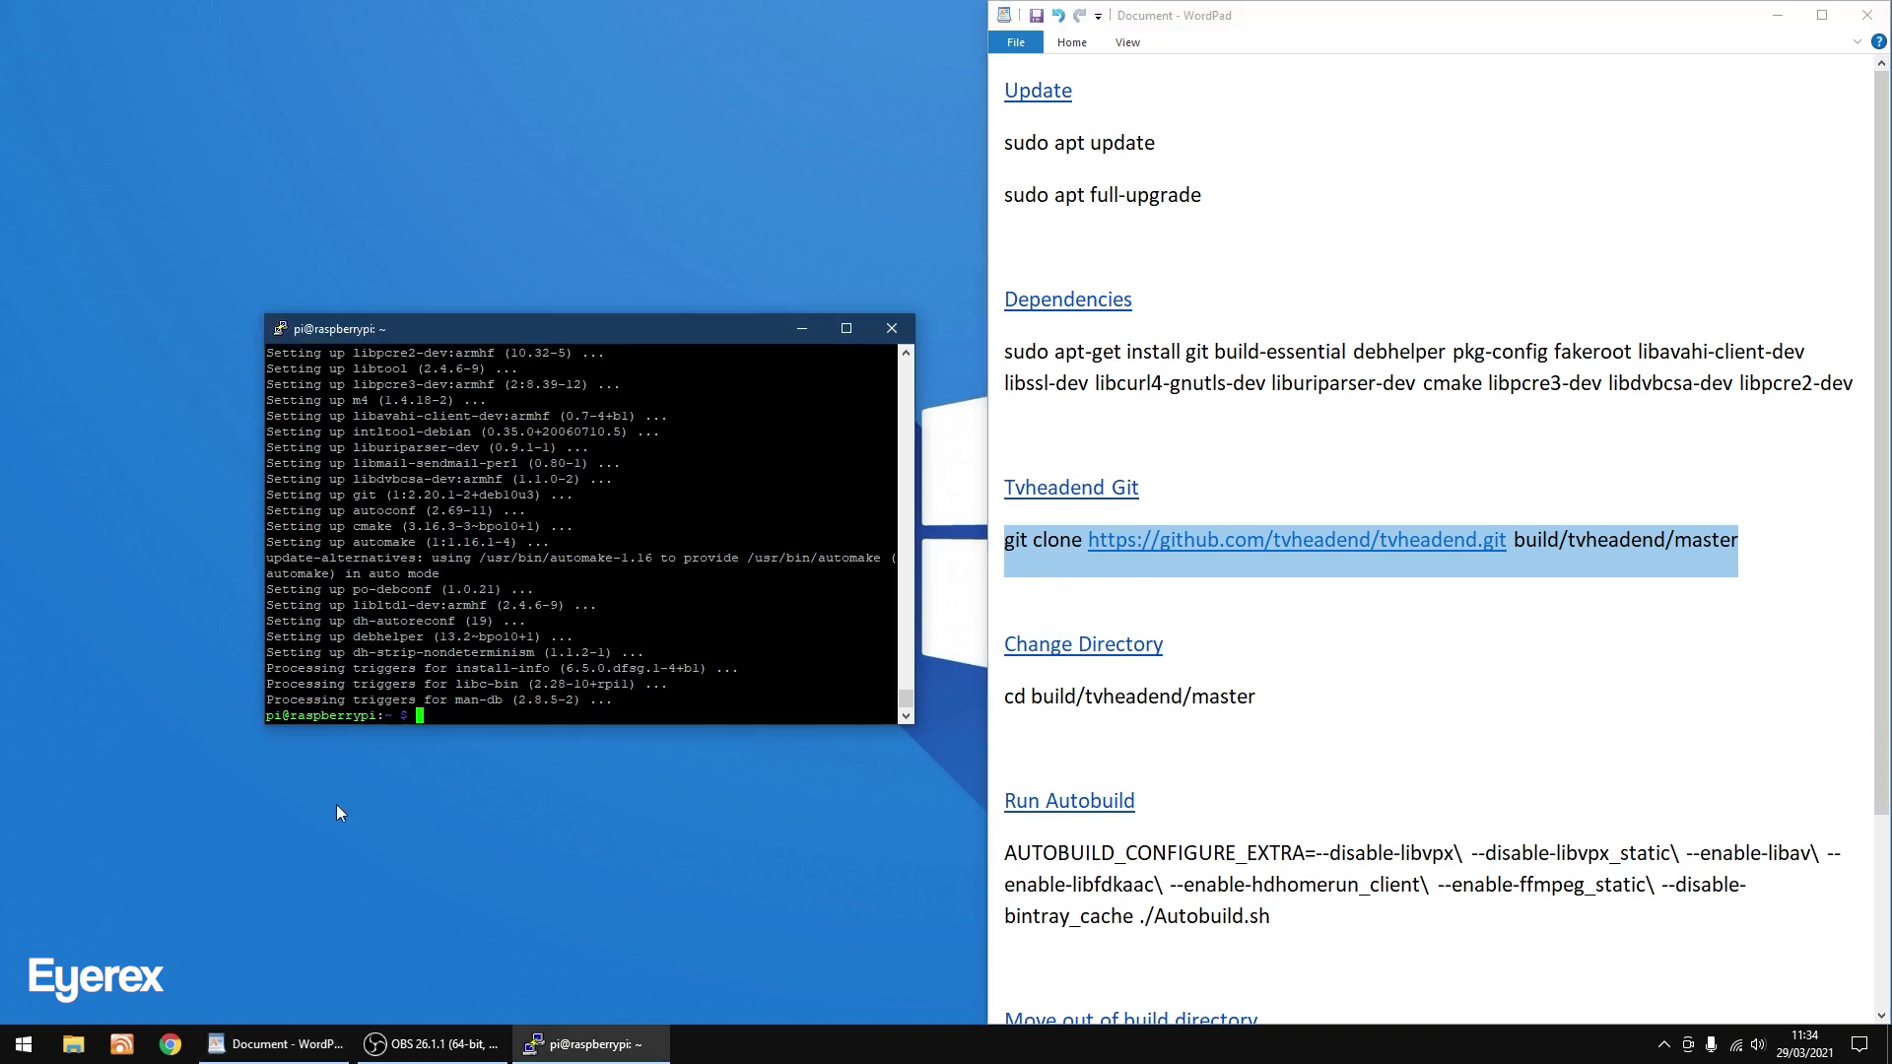
right_click(458, 730)
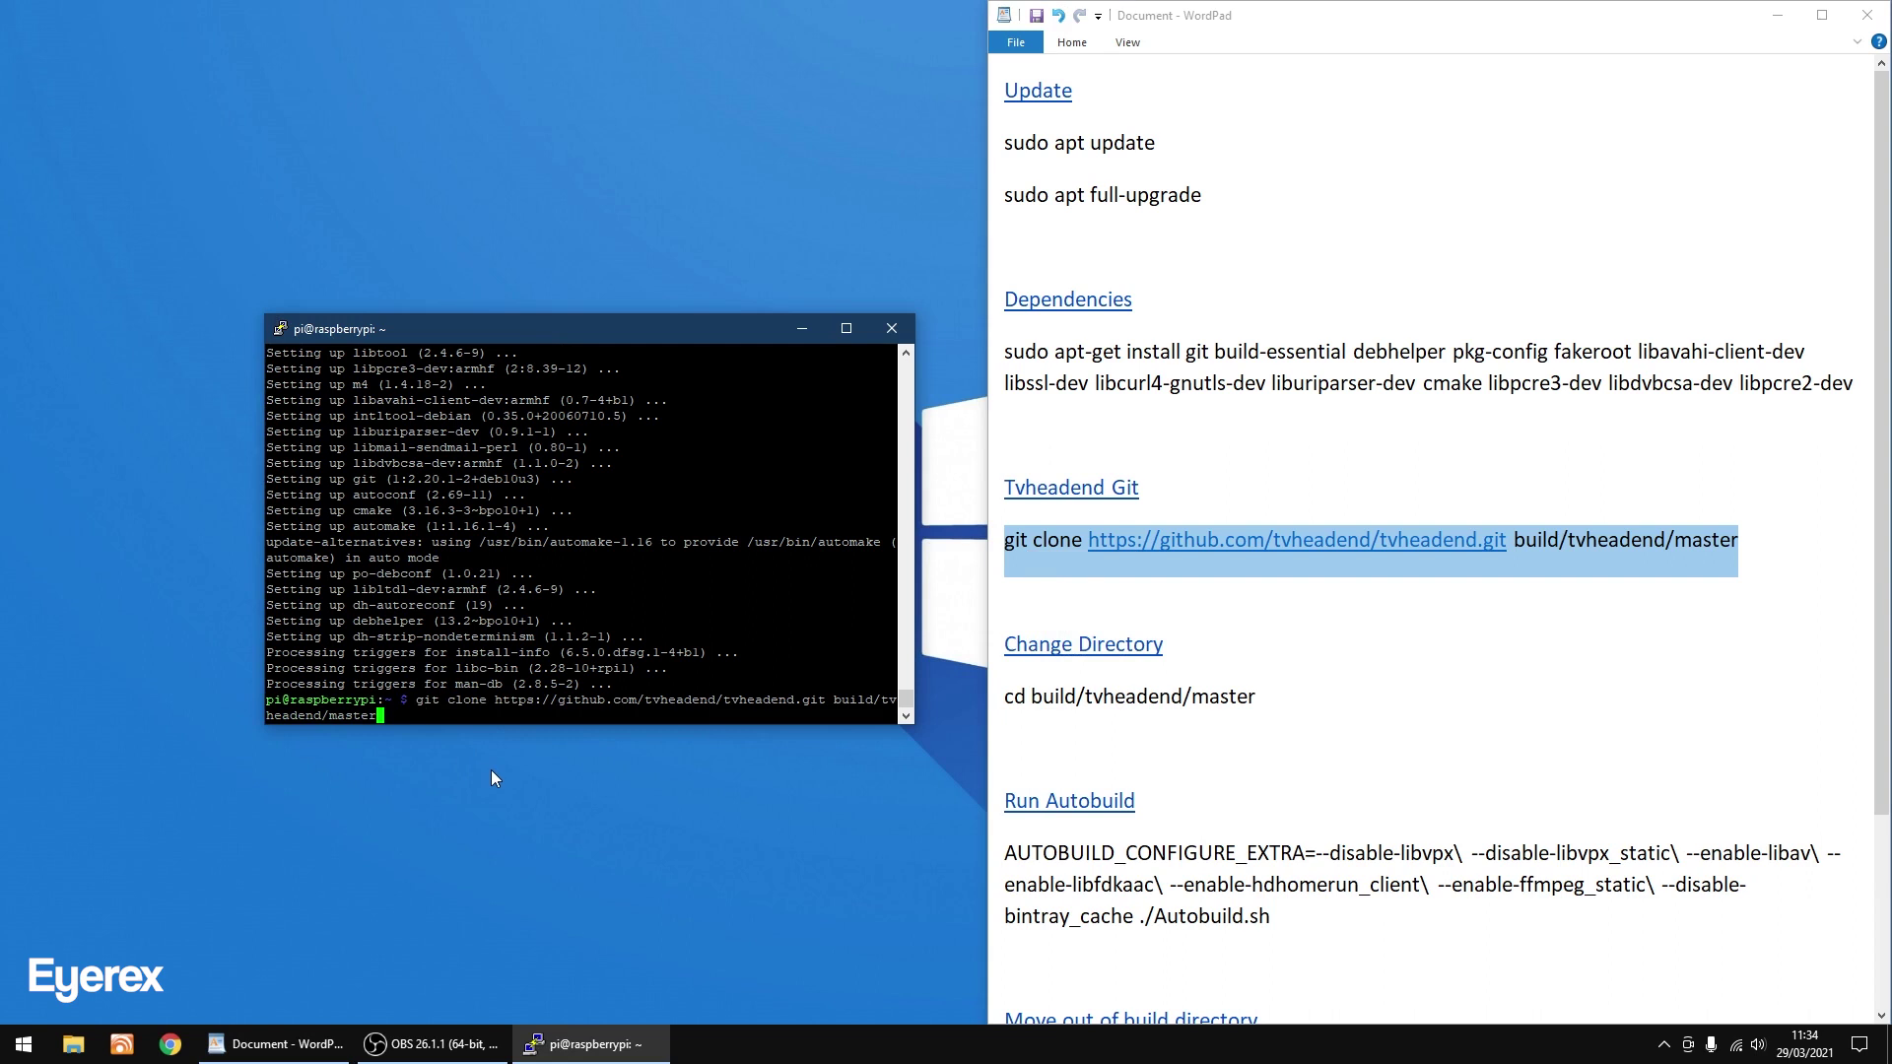
key(Return)
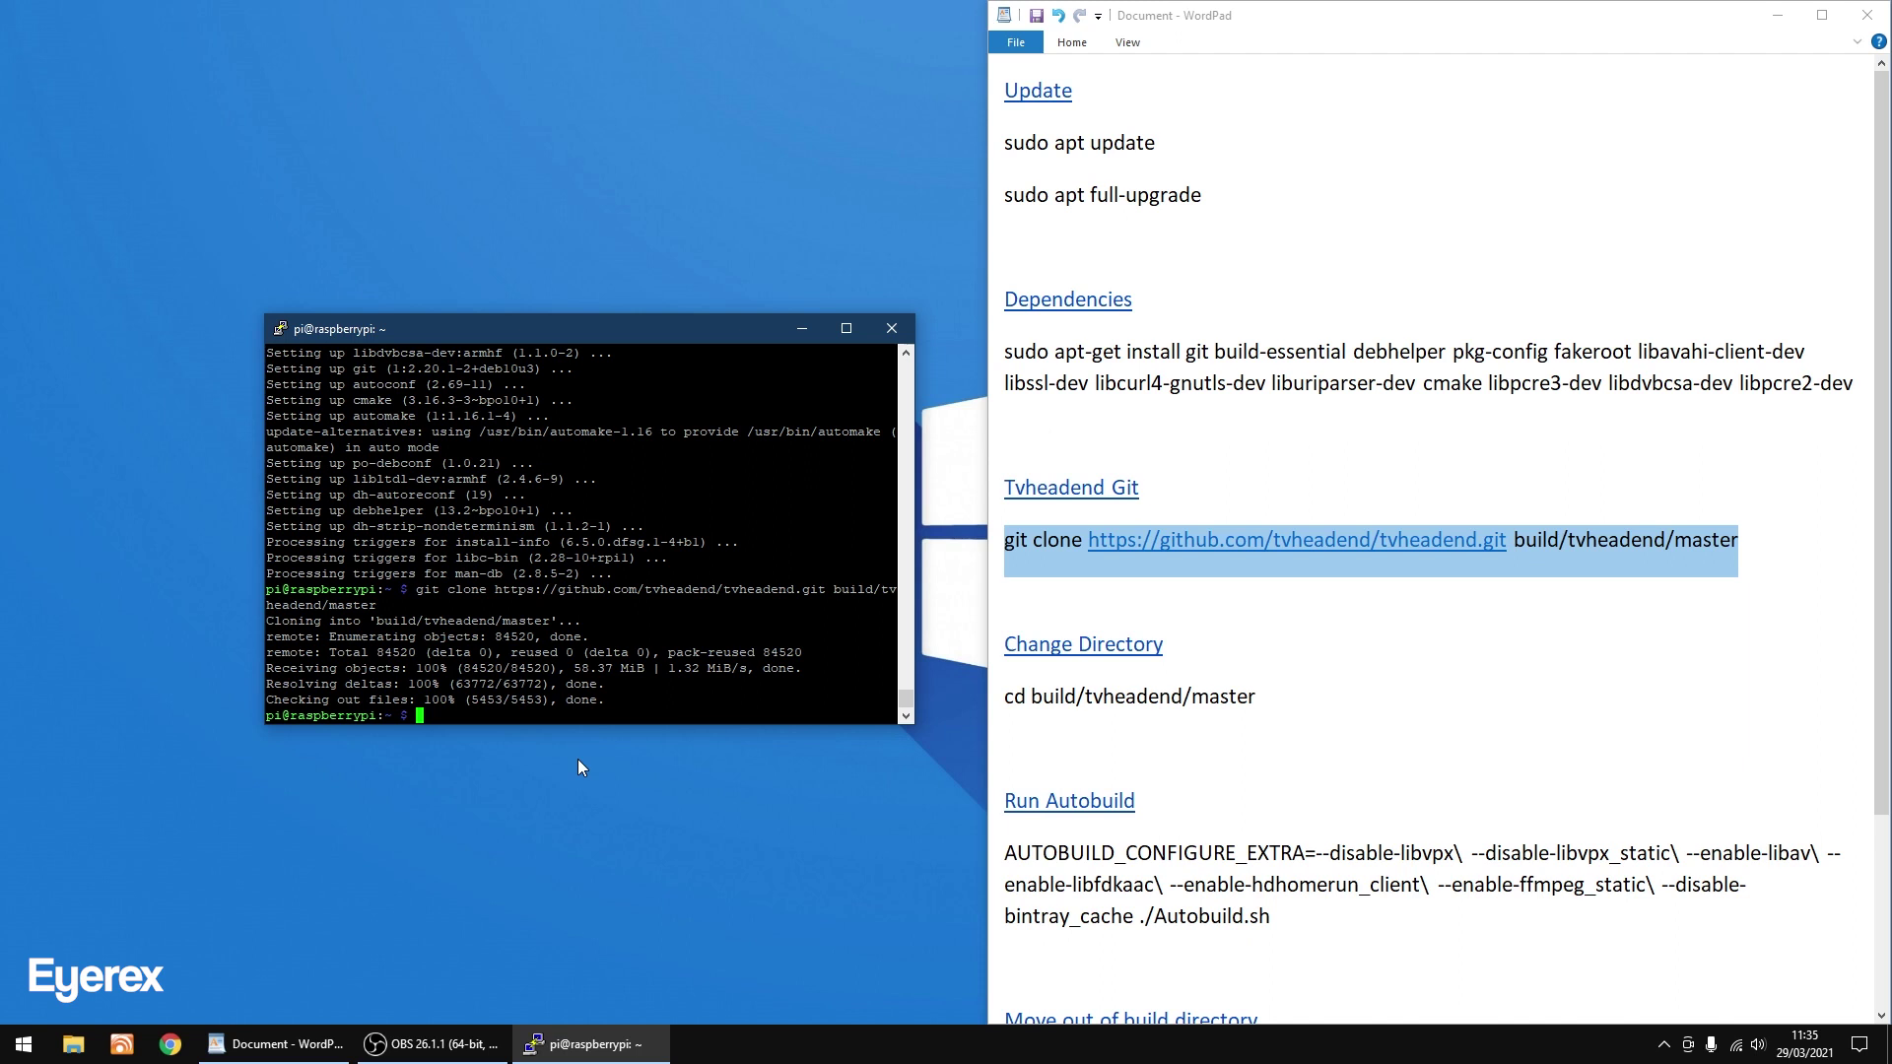
click(1162, 650)
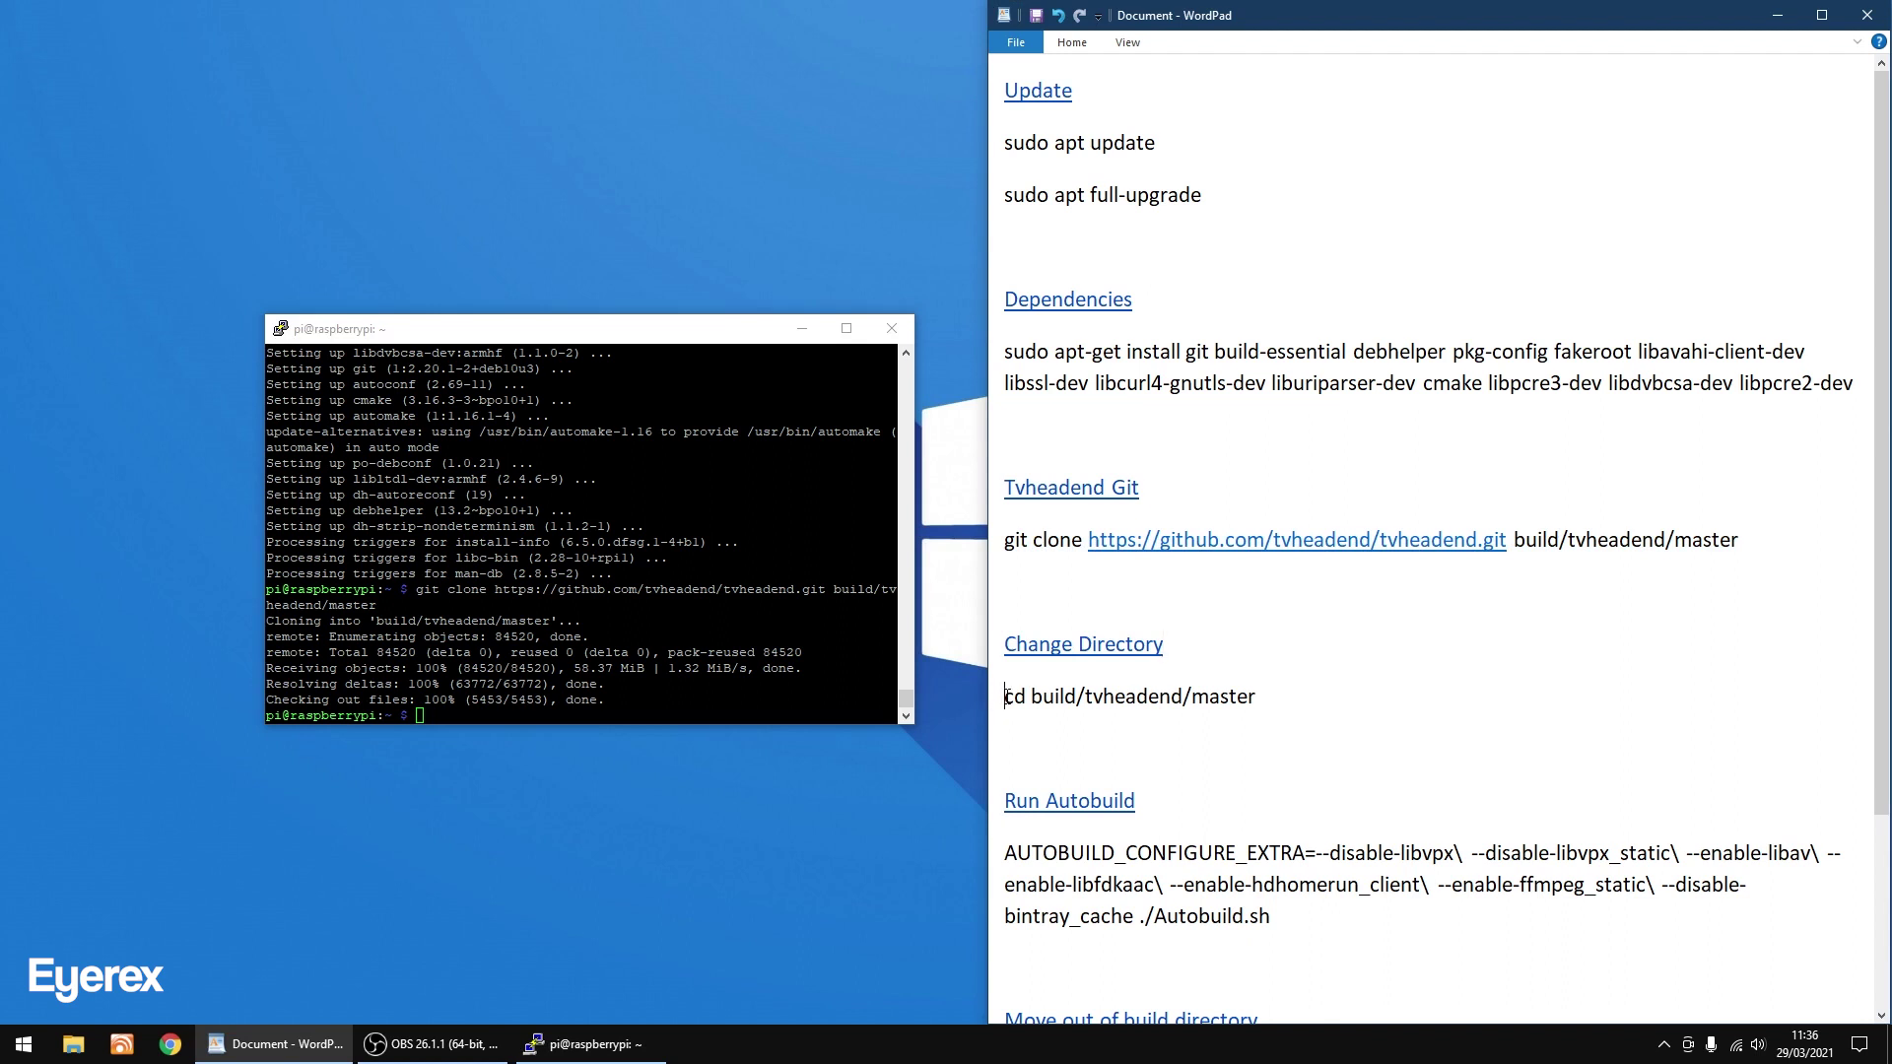
Run the 'cd build/tvheadend/master' command copied from the notes in PuTTY.
drag(1007, 697, 1223, 696)
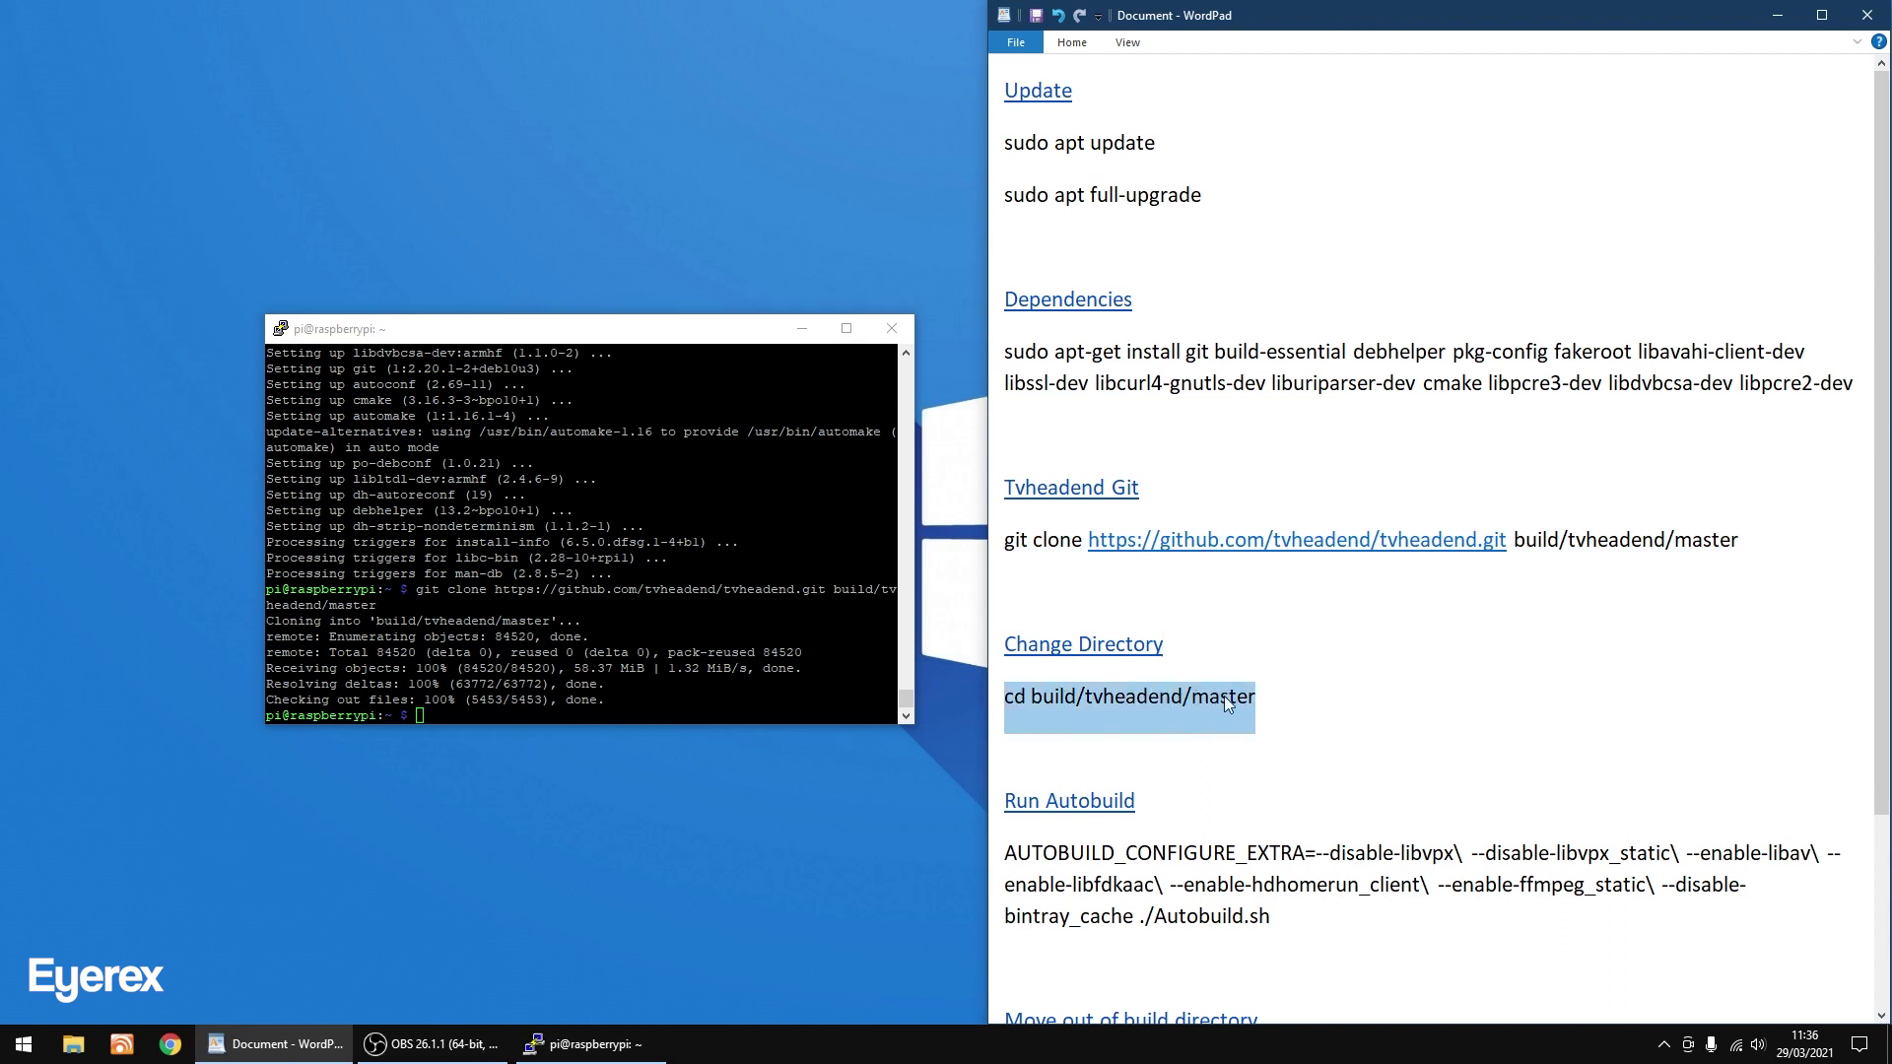
right_click(1224, 696)
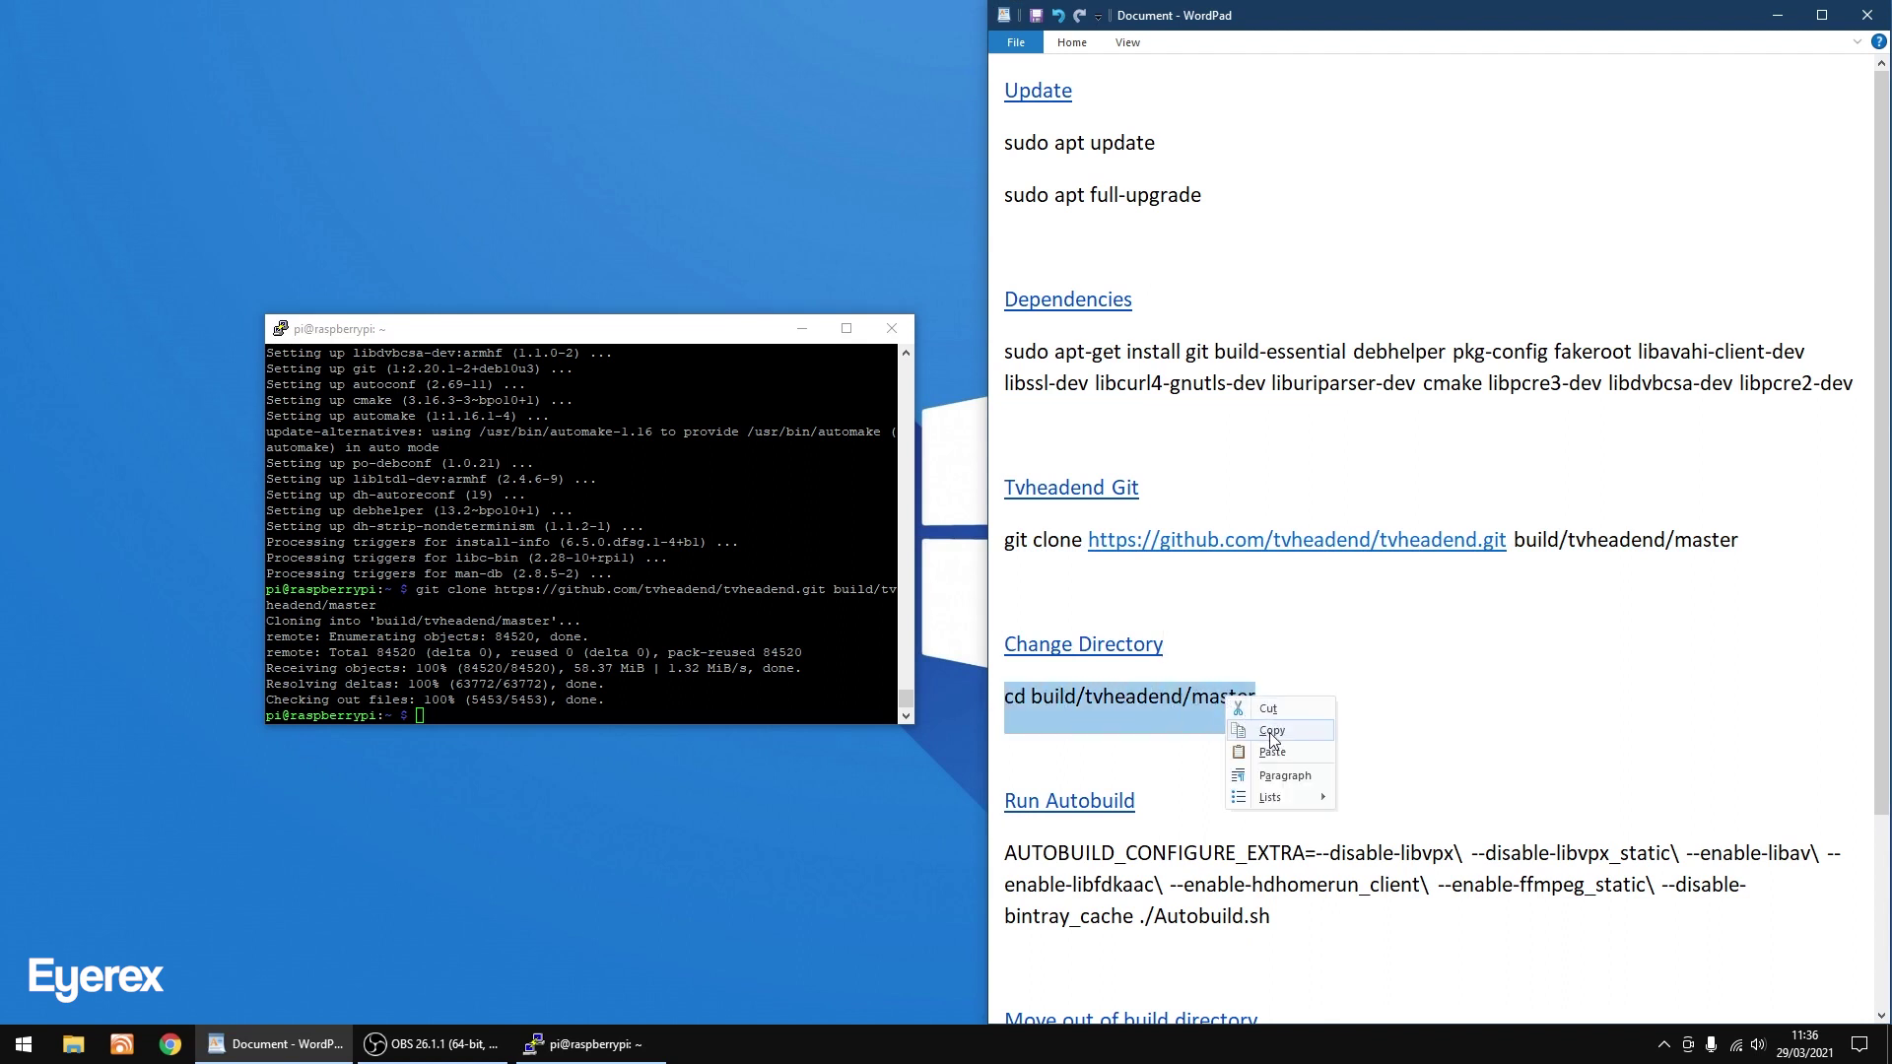
click(1272, 739)
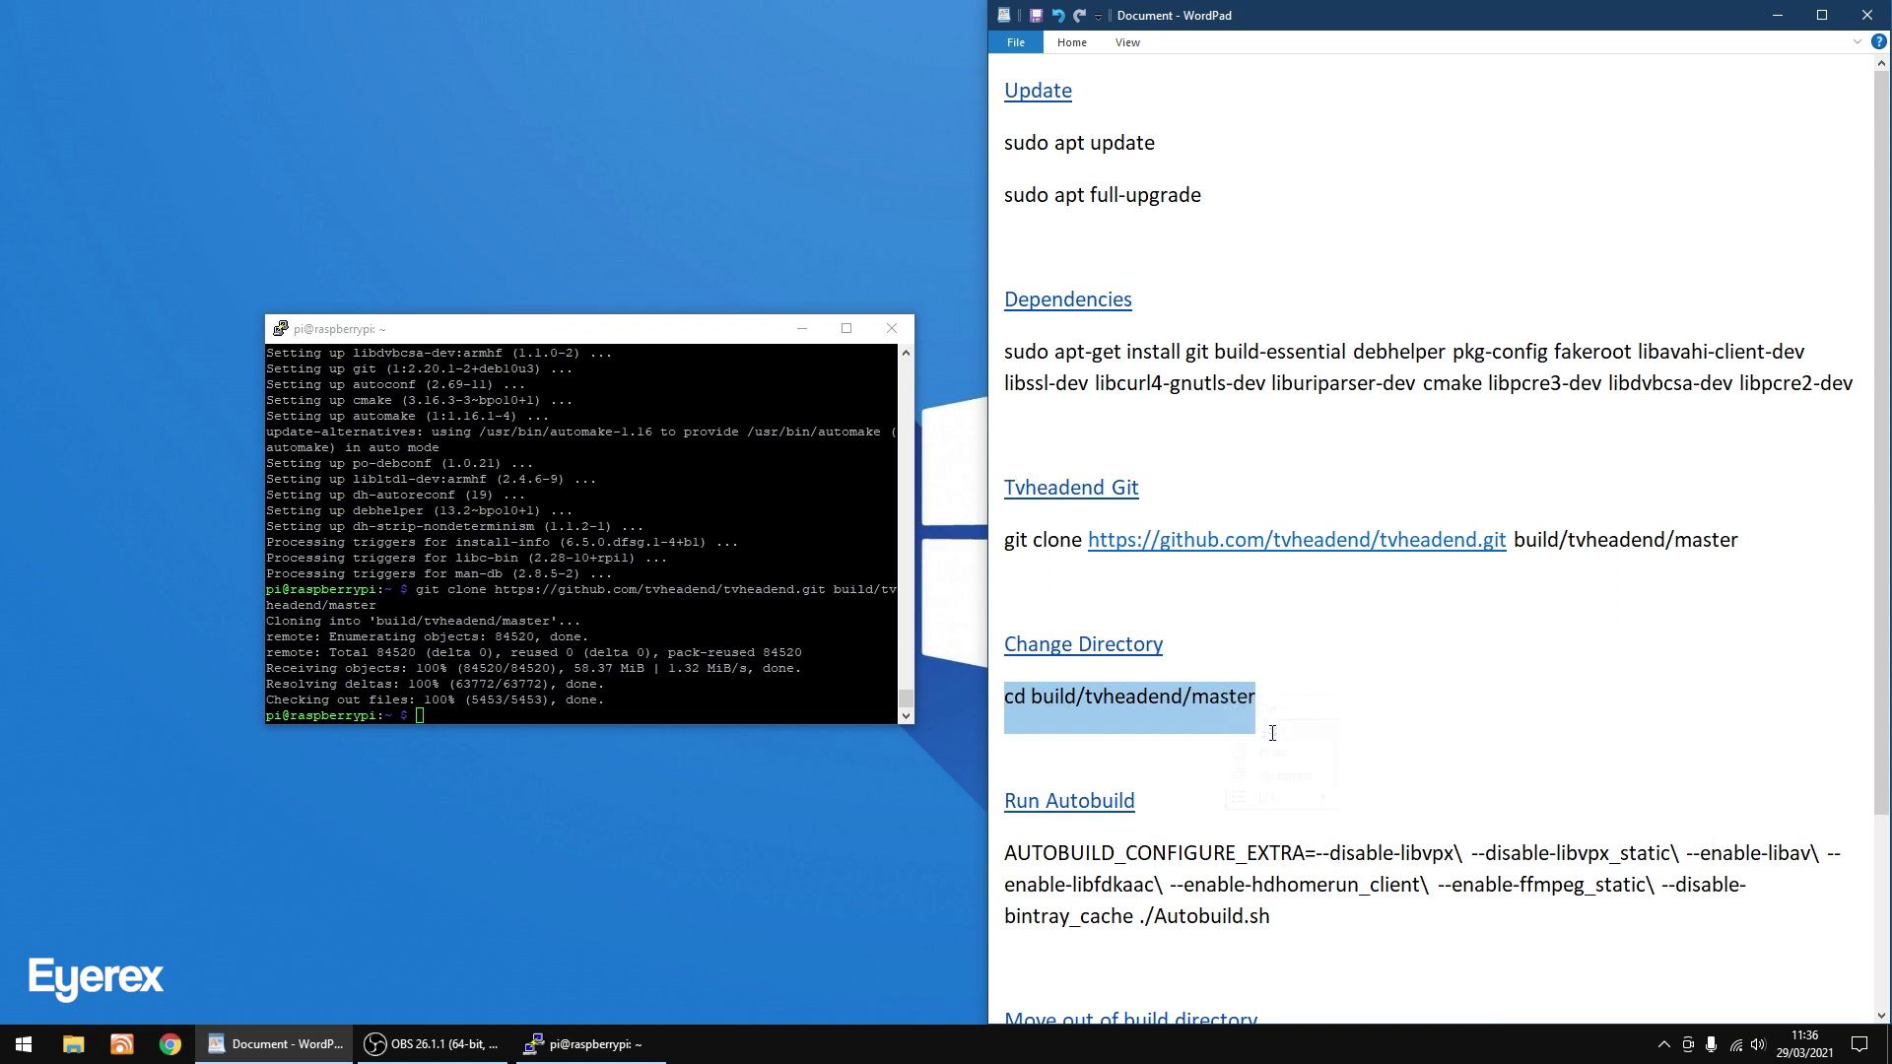
click(658, 332)
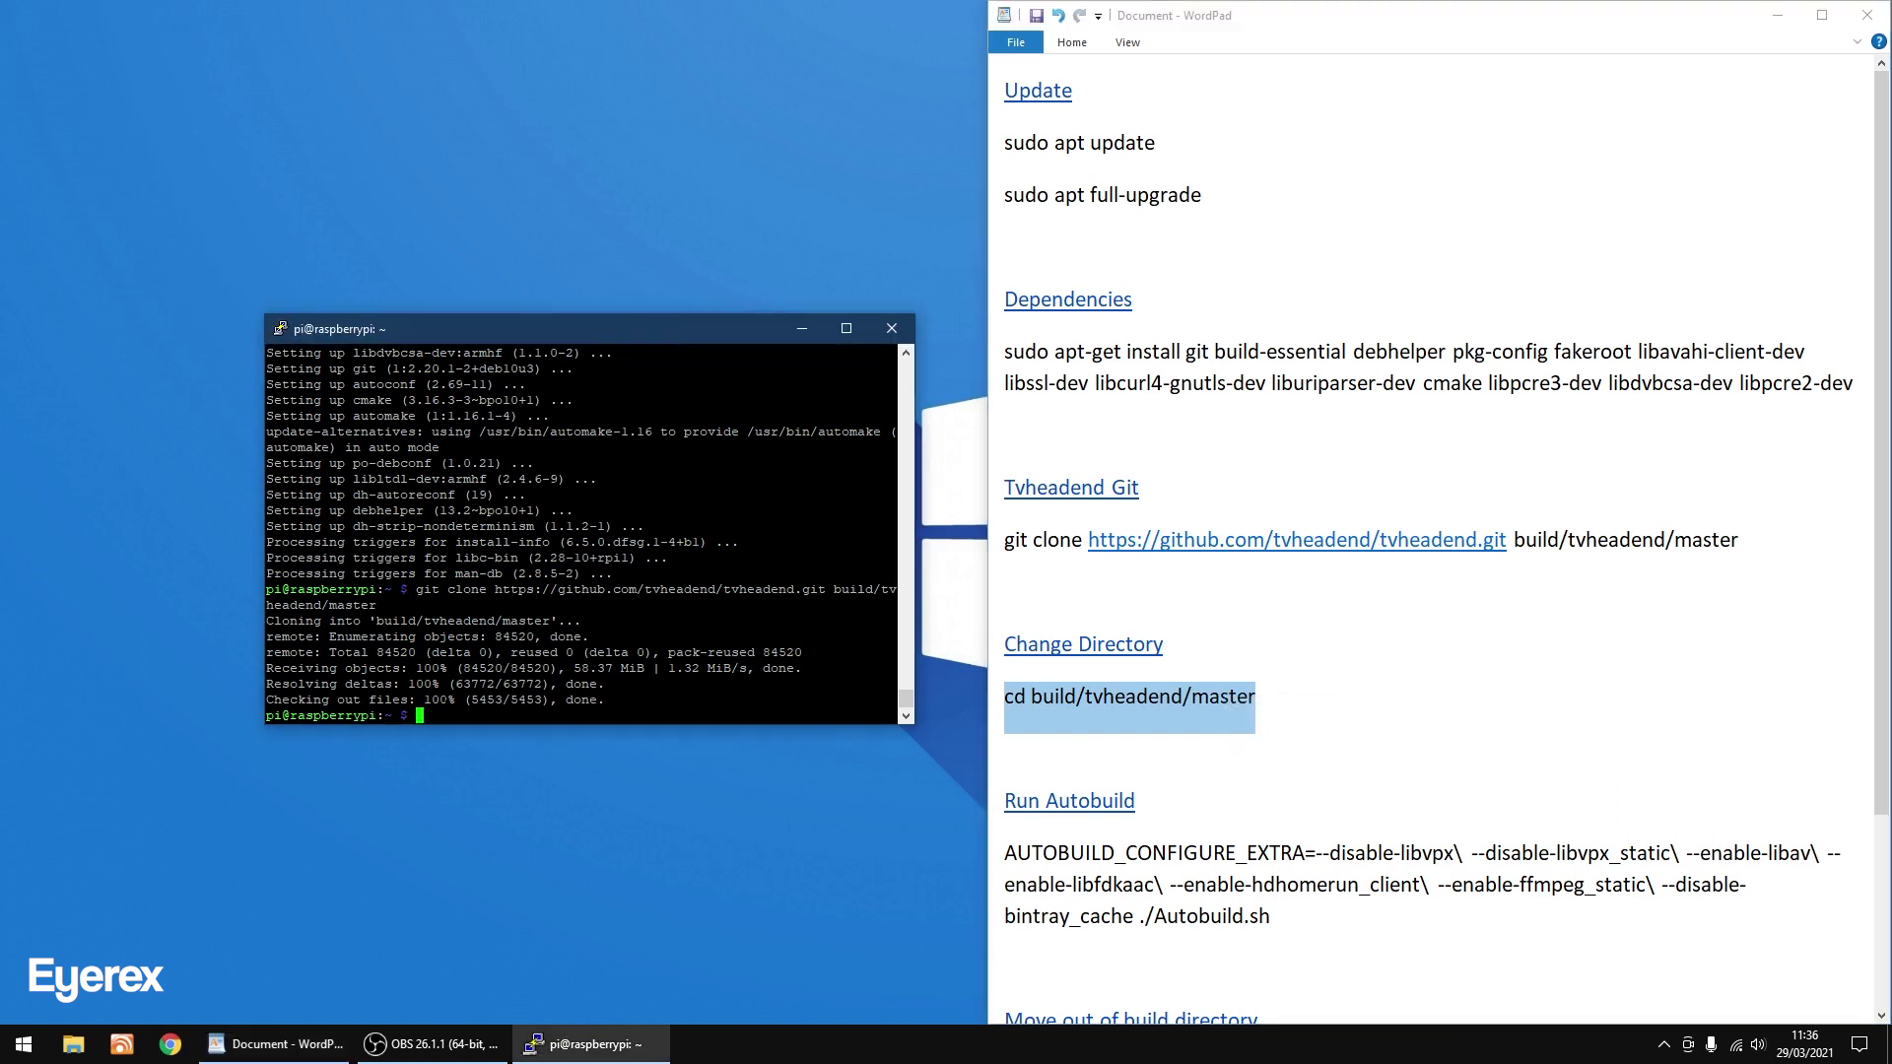
key(shift+Insert)
key(Return)
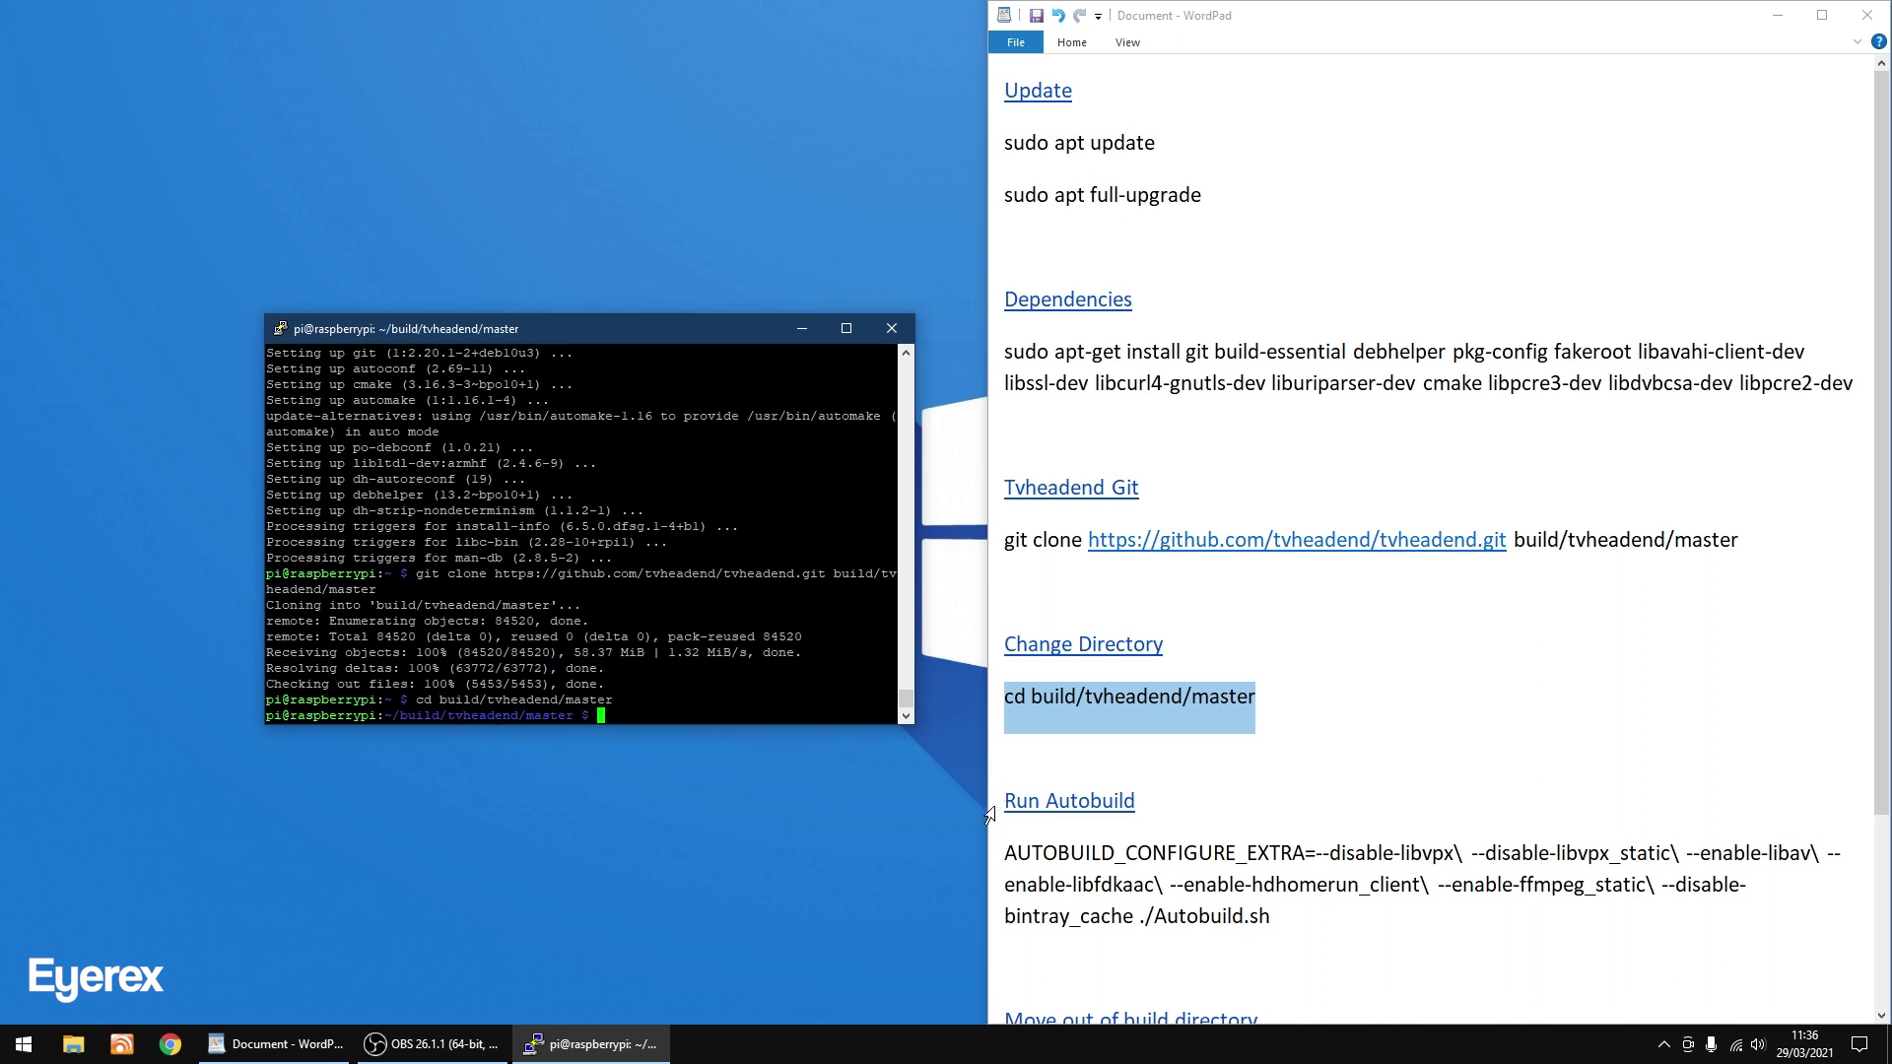
click(1133, 803)
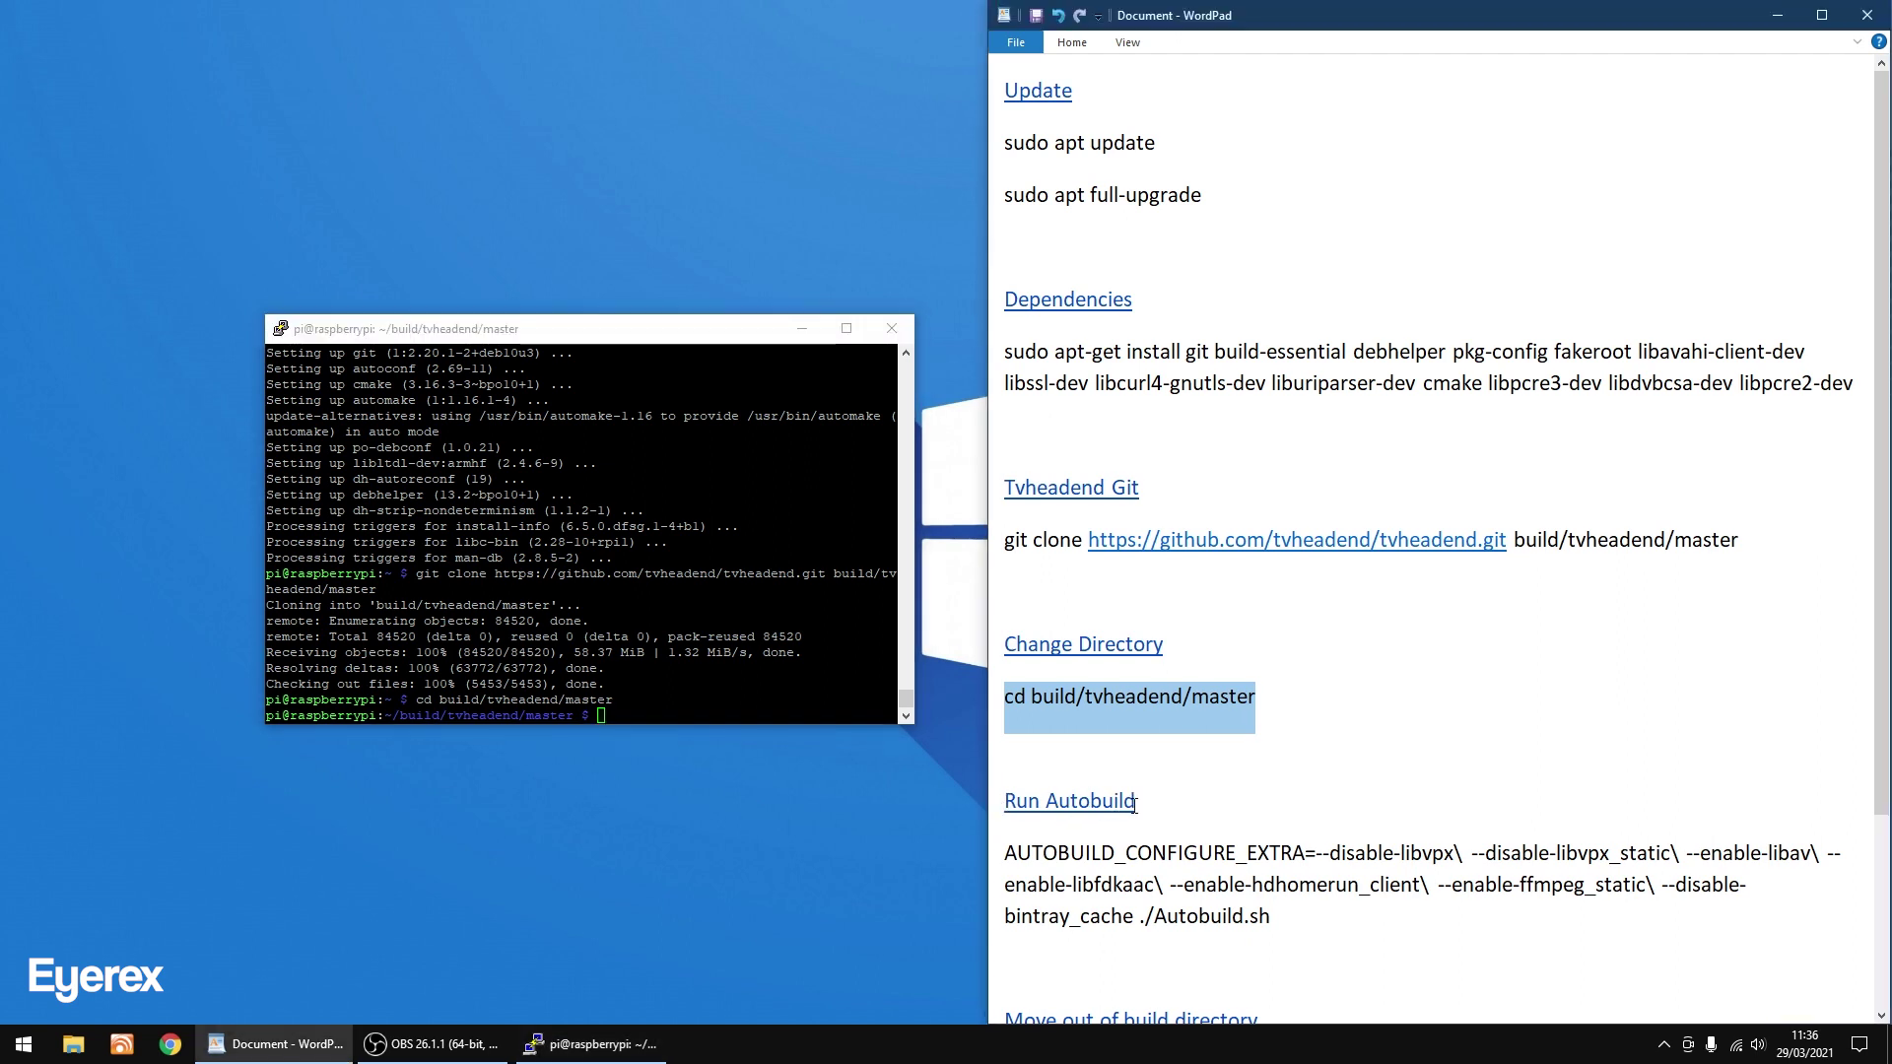
click(1136, 803)
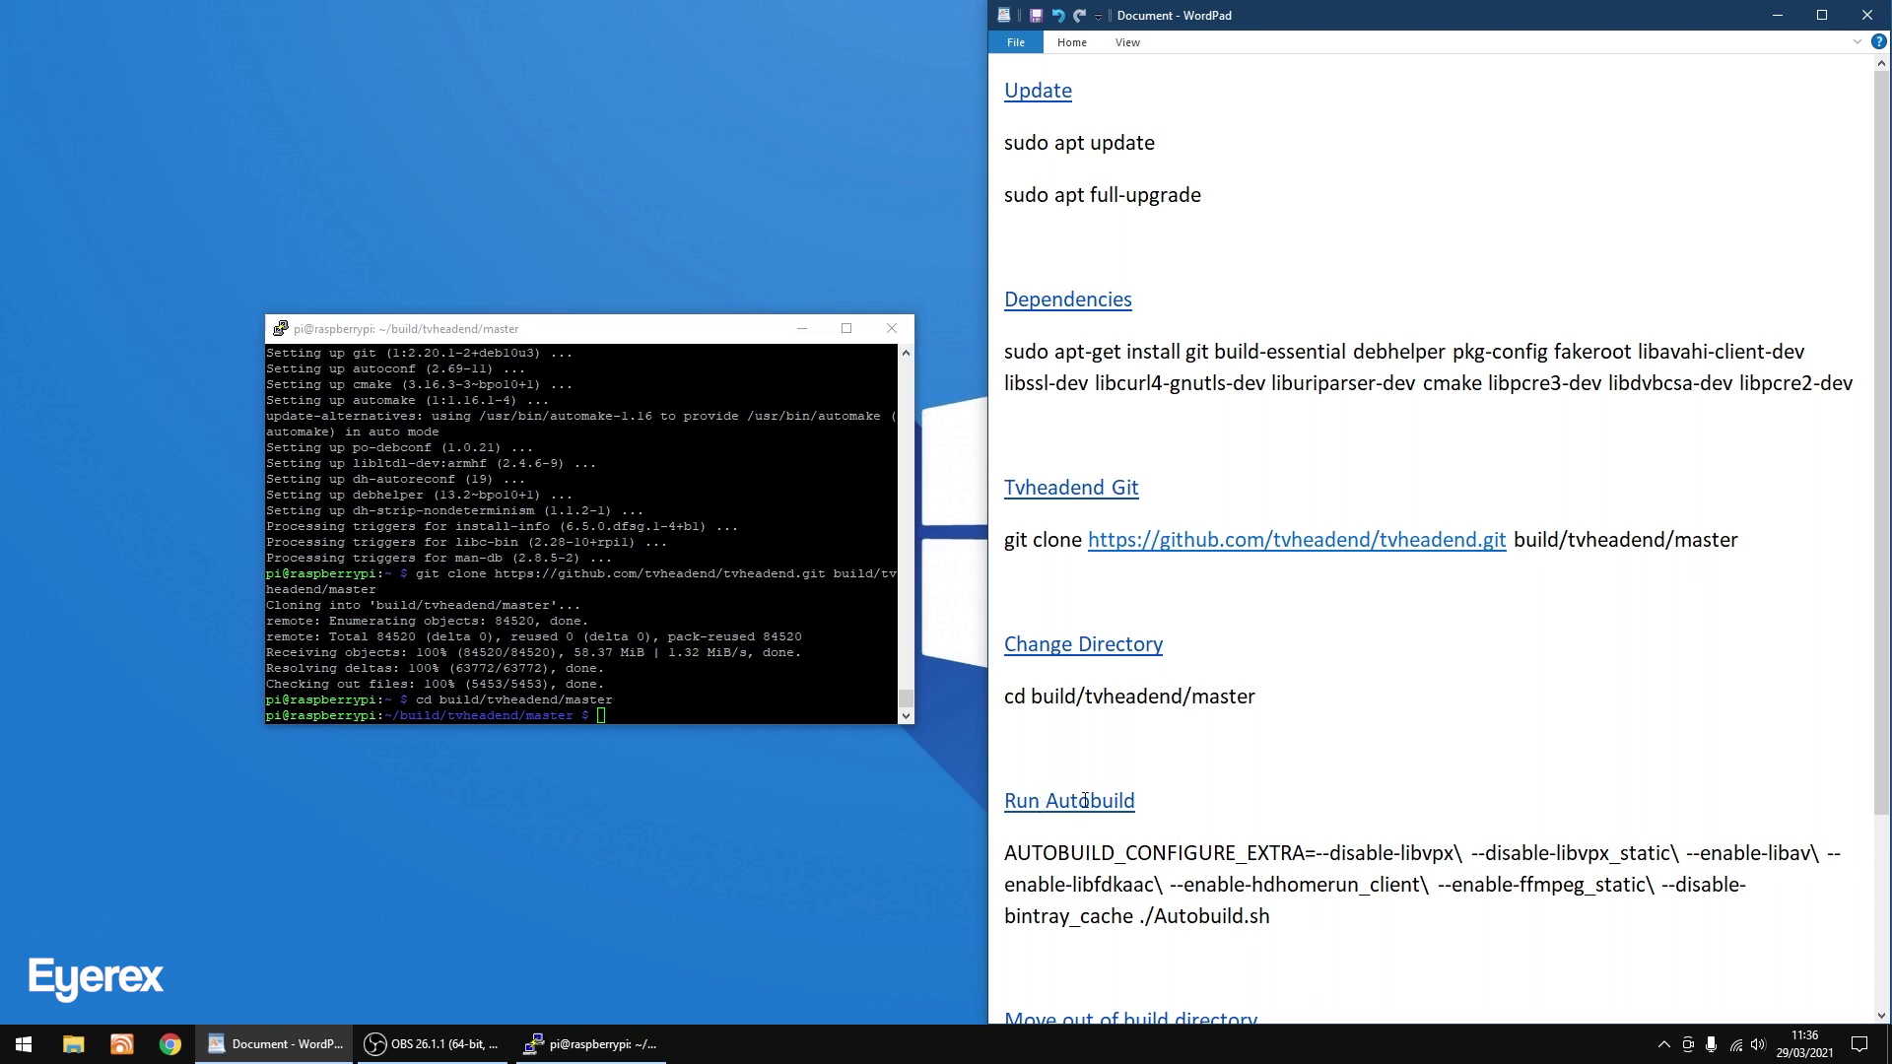
Copy the AUTOBUILD_CONFIGURE_EXTRA Autobuild command from the notes and run it in PuTTY.
scroll(1204, 758, down, 5)
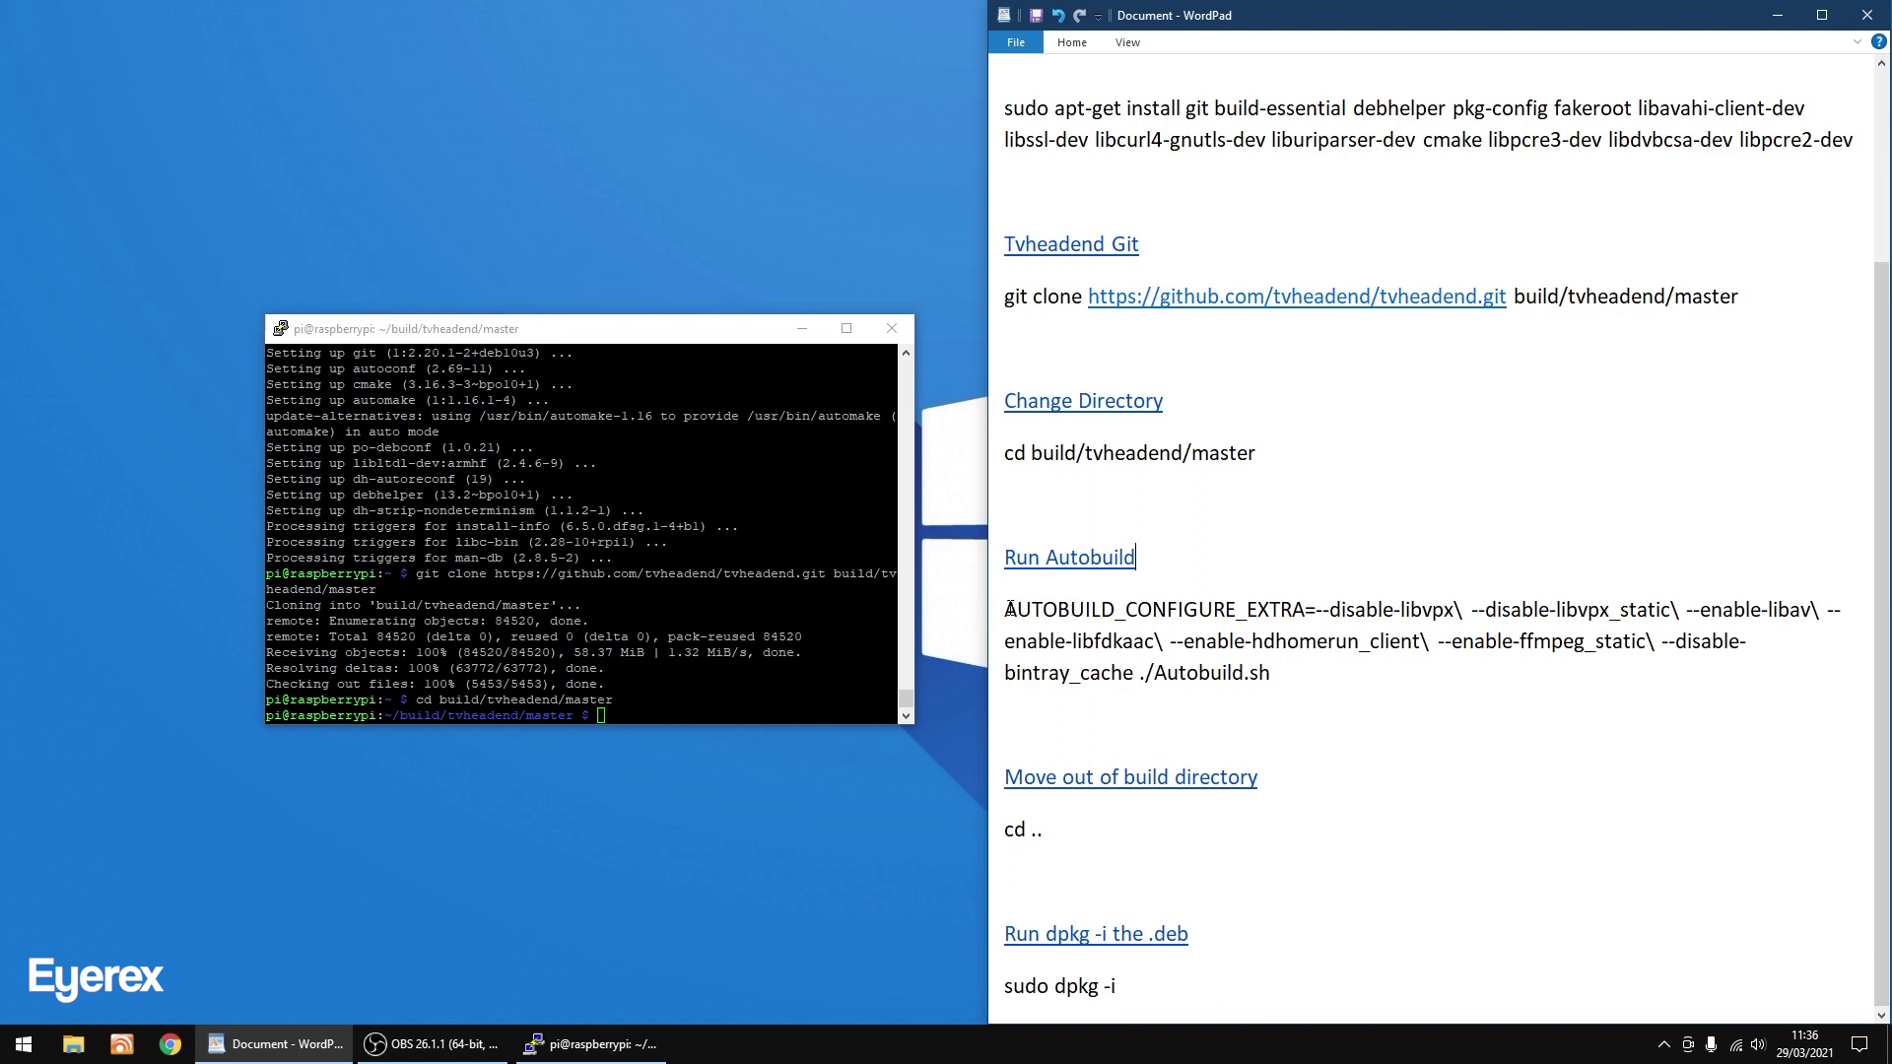
drag(1006, 609, 1250, 680)
right_click(1223, 652)
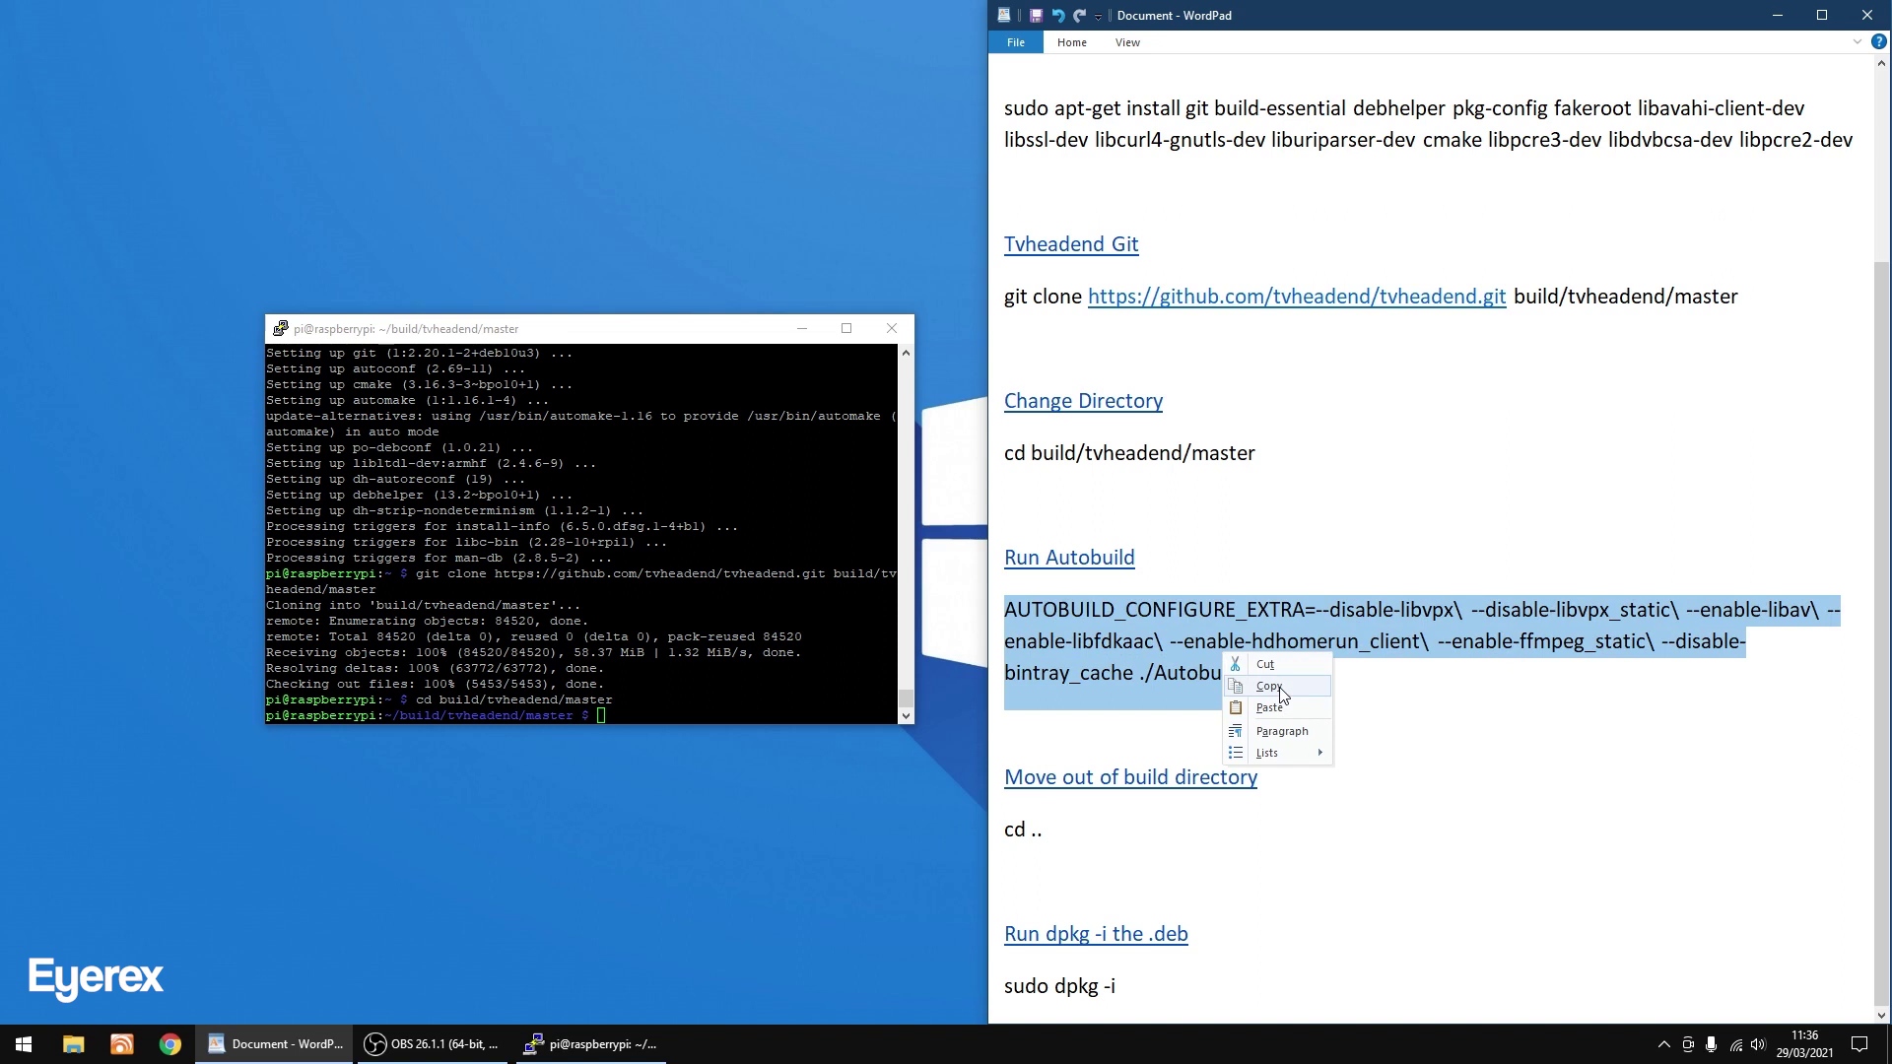
click(1270, 687)
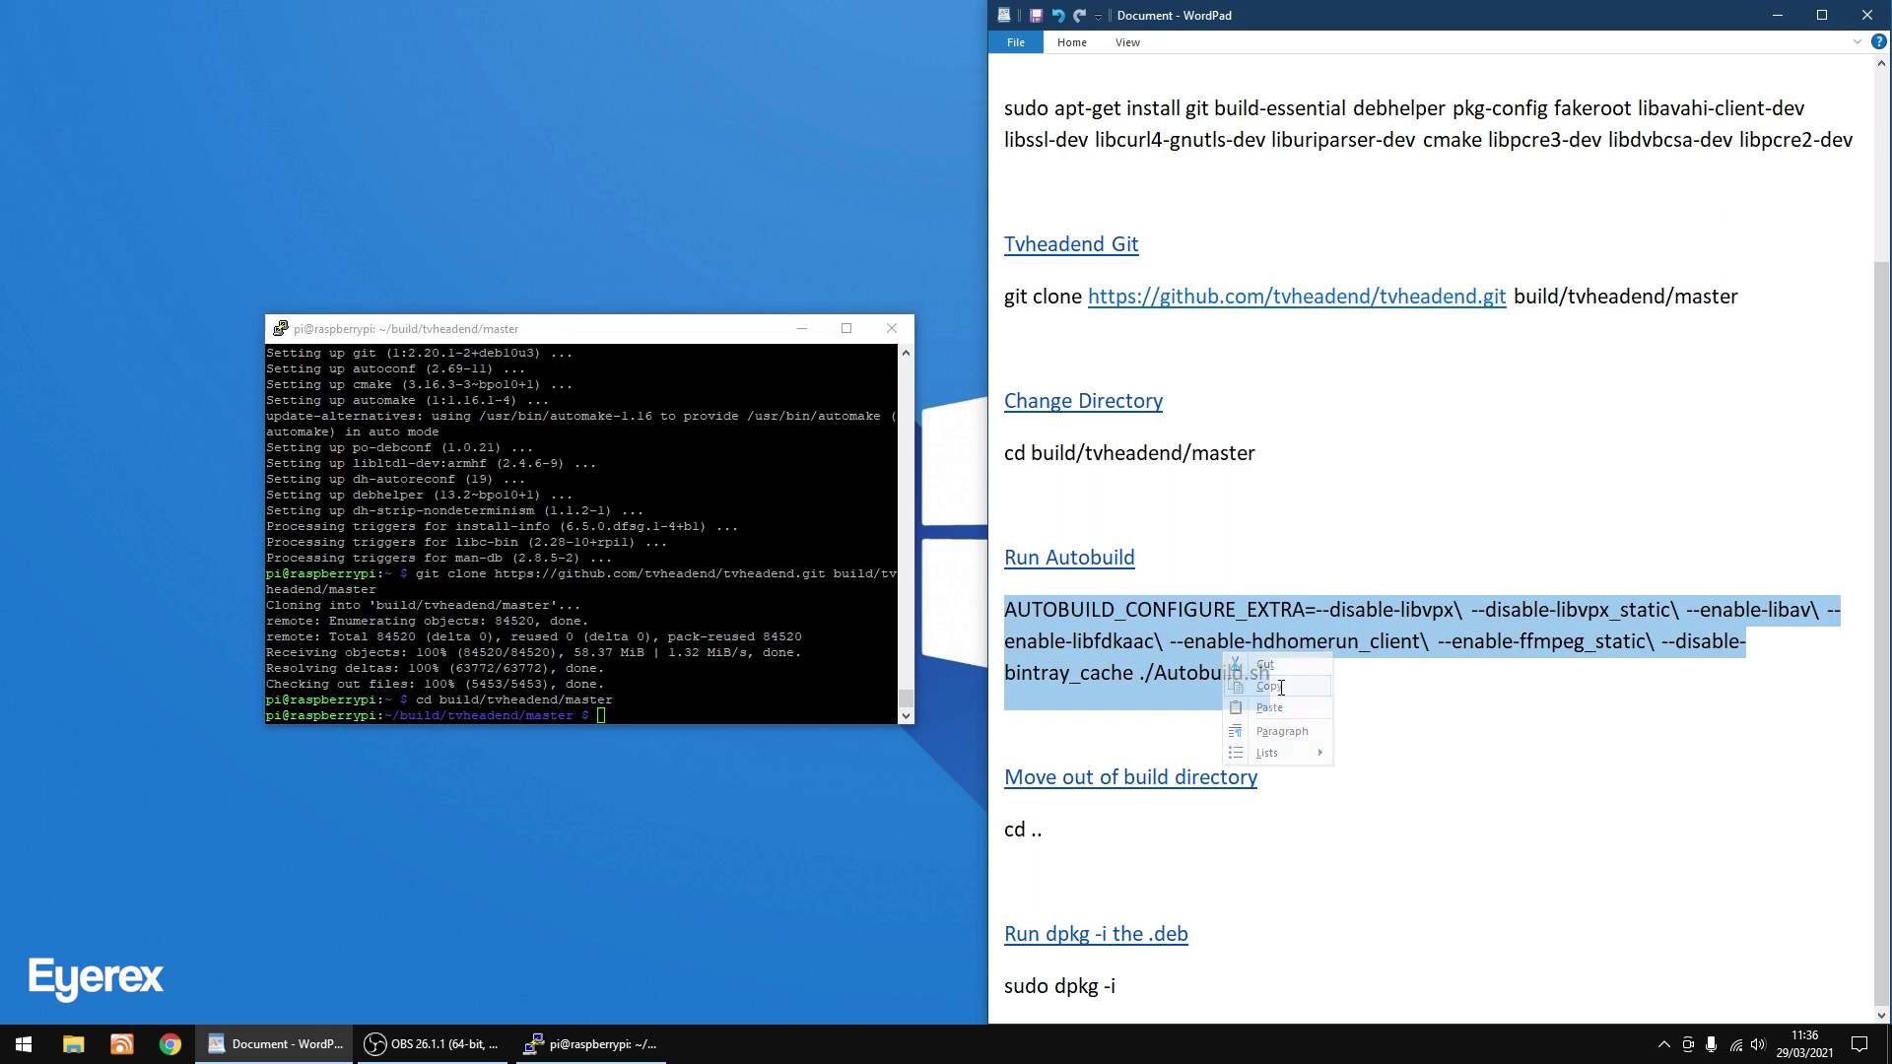
click(634, 335)
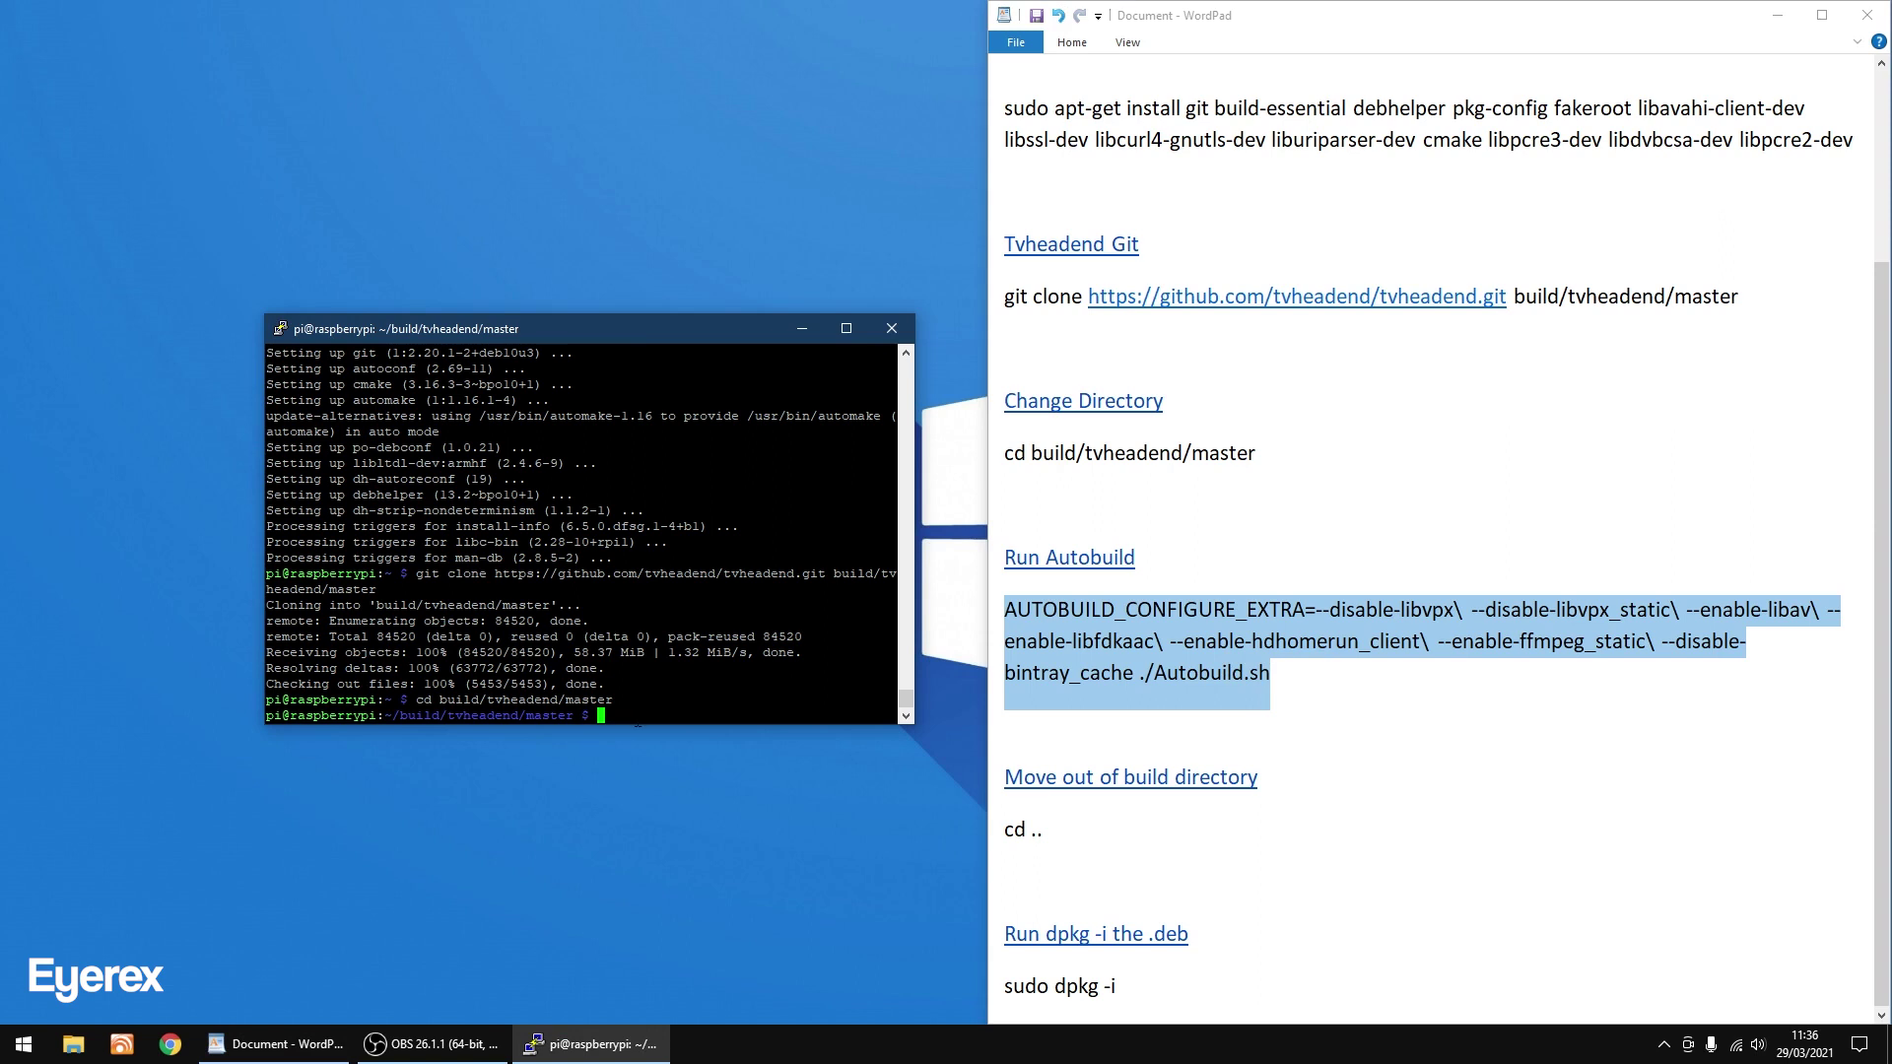
right_click(637, 722)
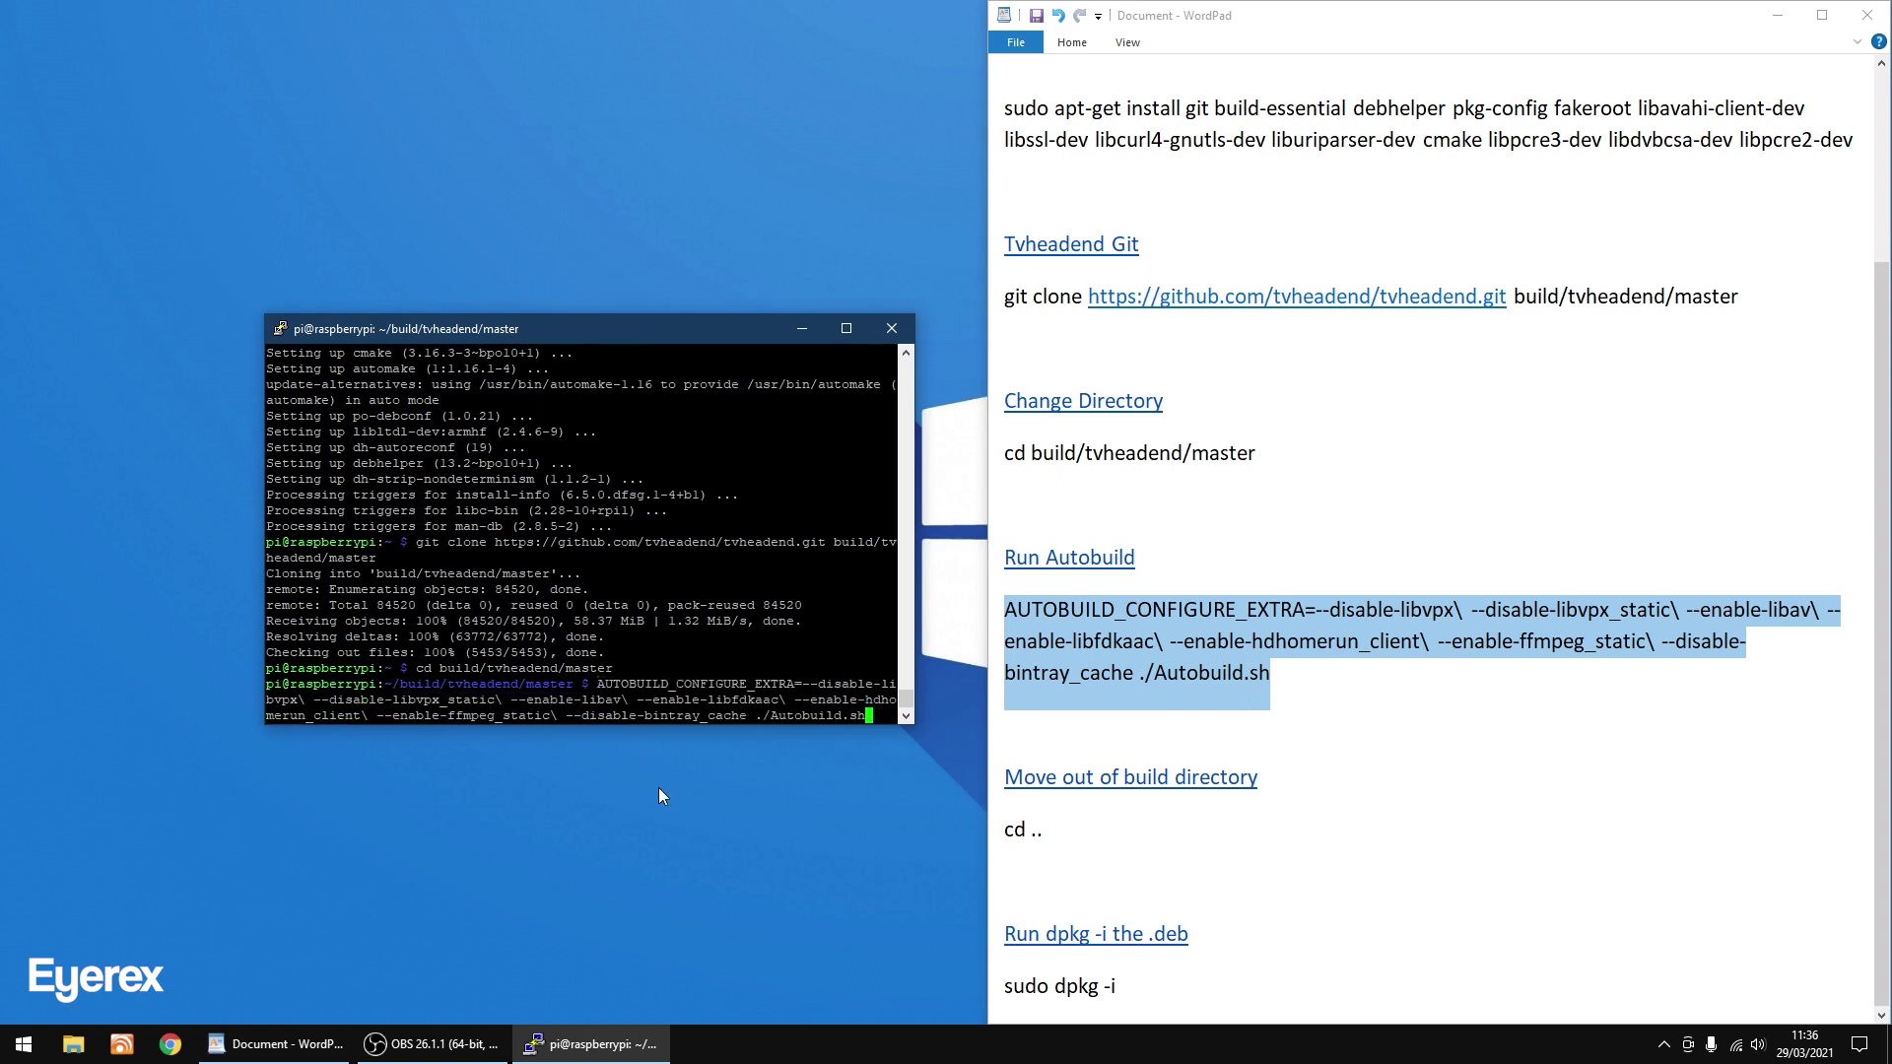
key(Return)
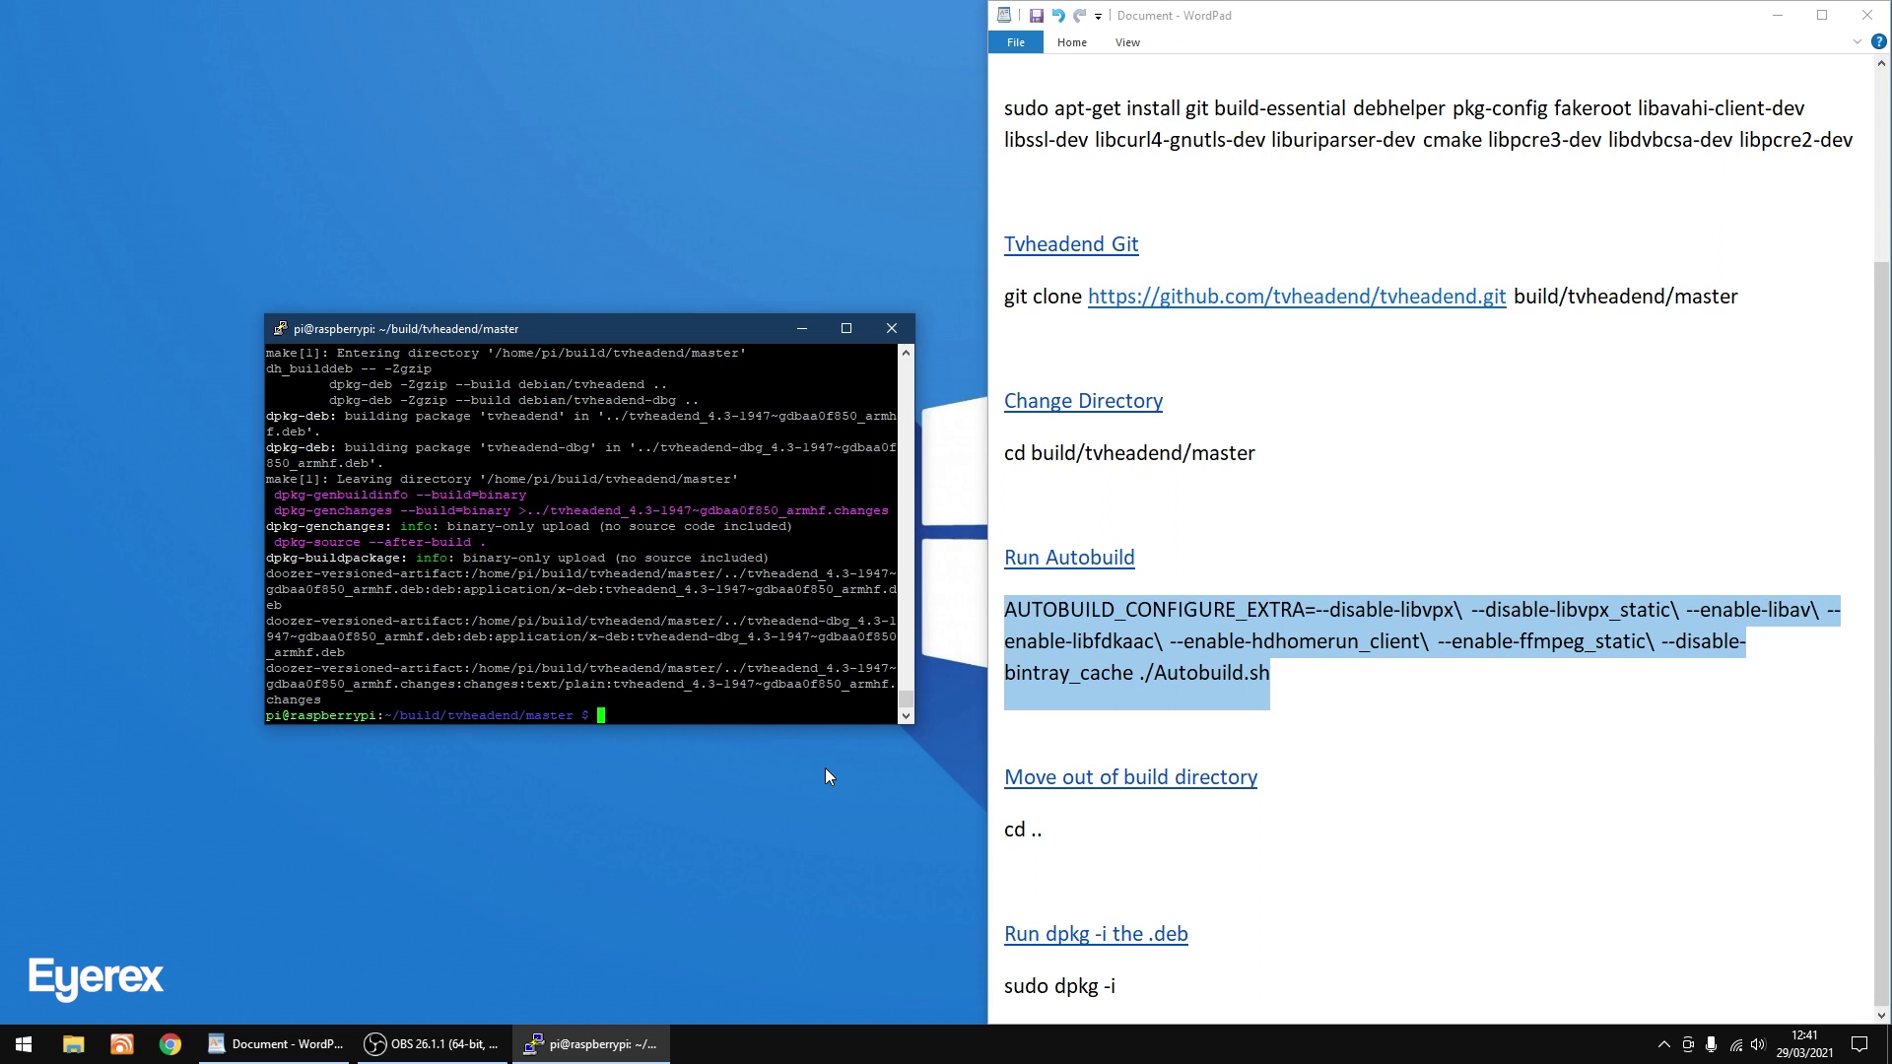
Run 'cd ..' copied from the notes to move up into ~/build/tvheadend.
click(1009, 830)
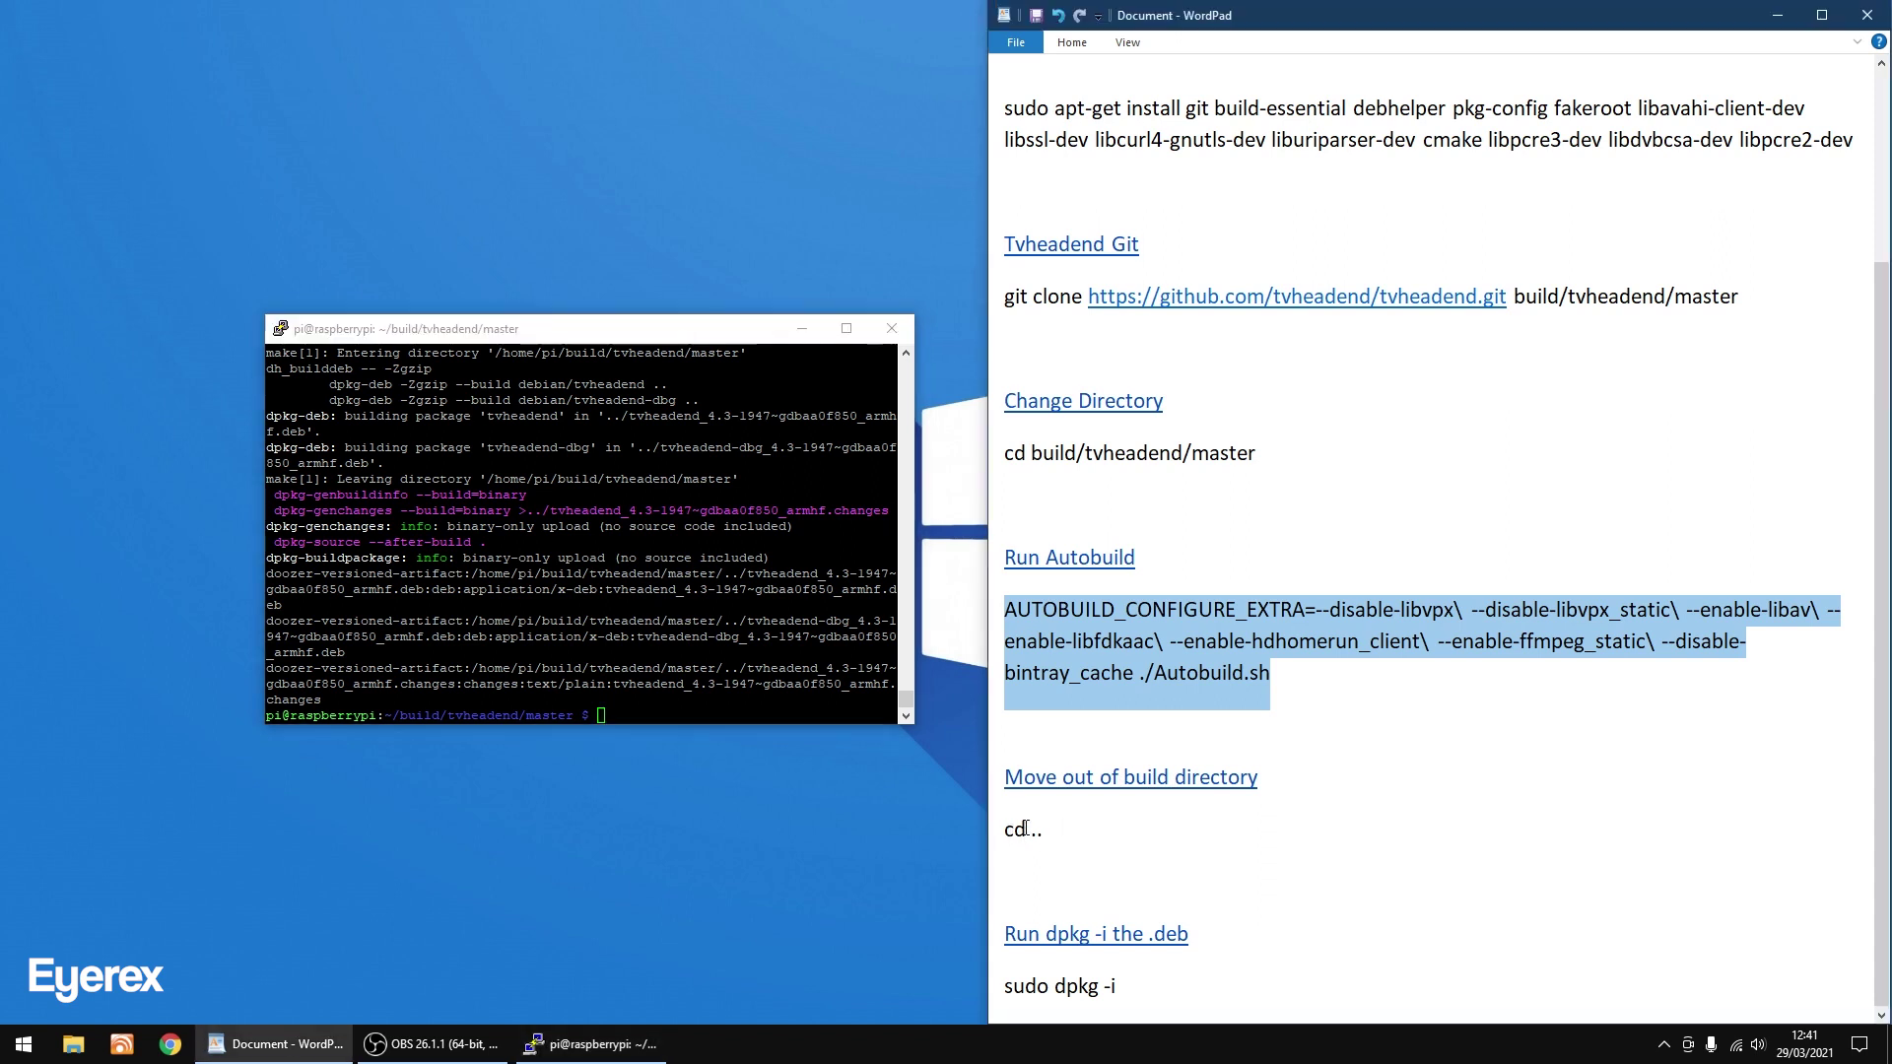
click(1014, 830)
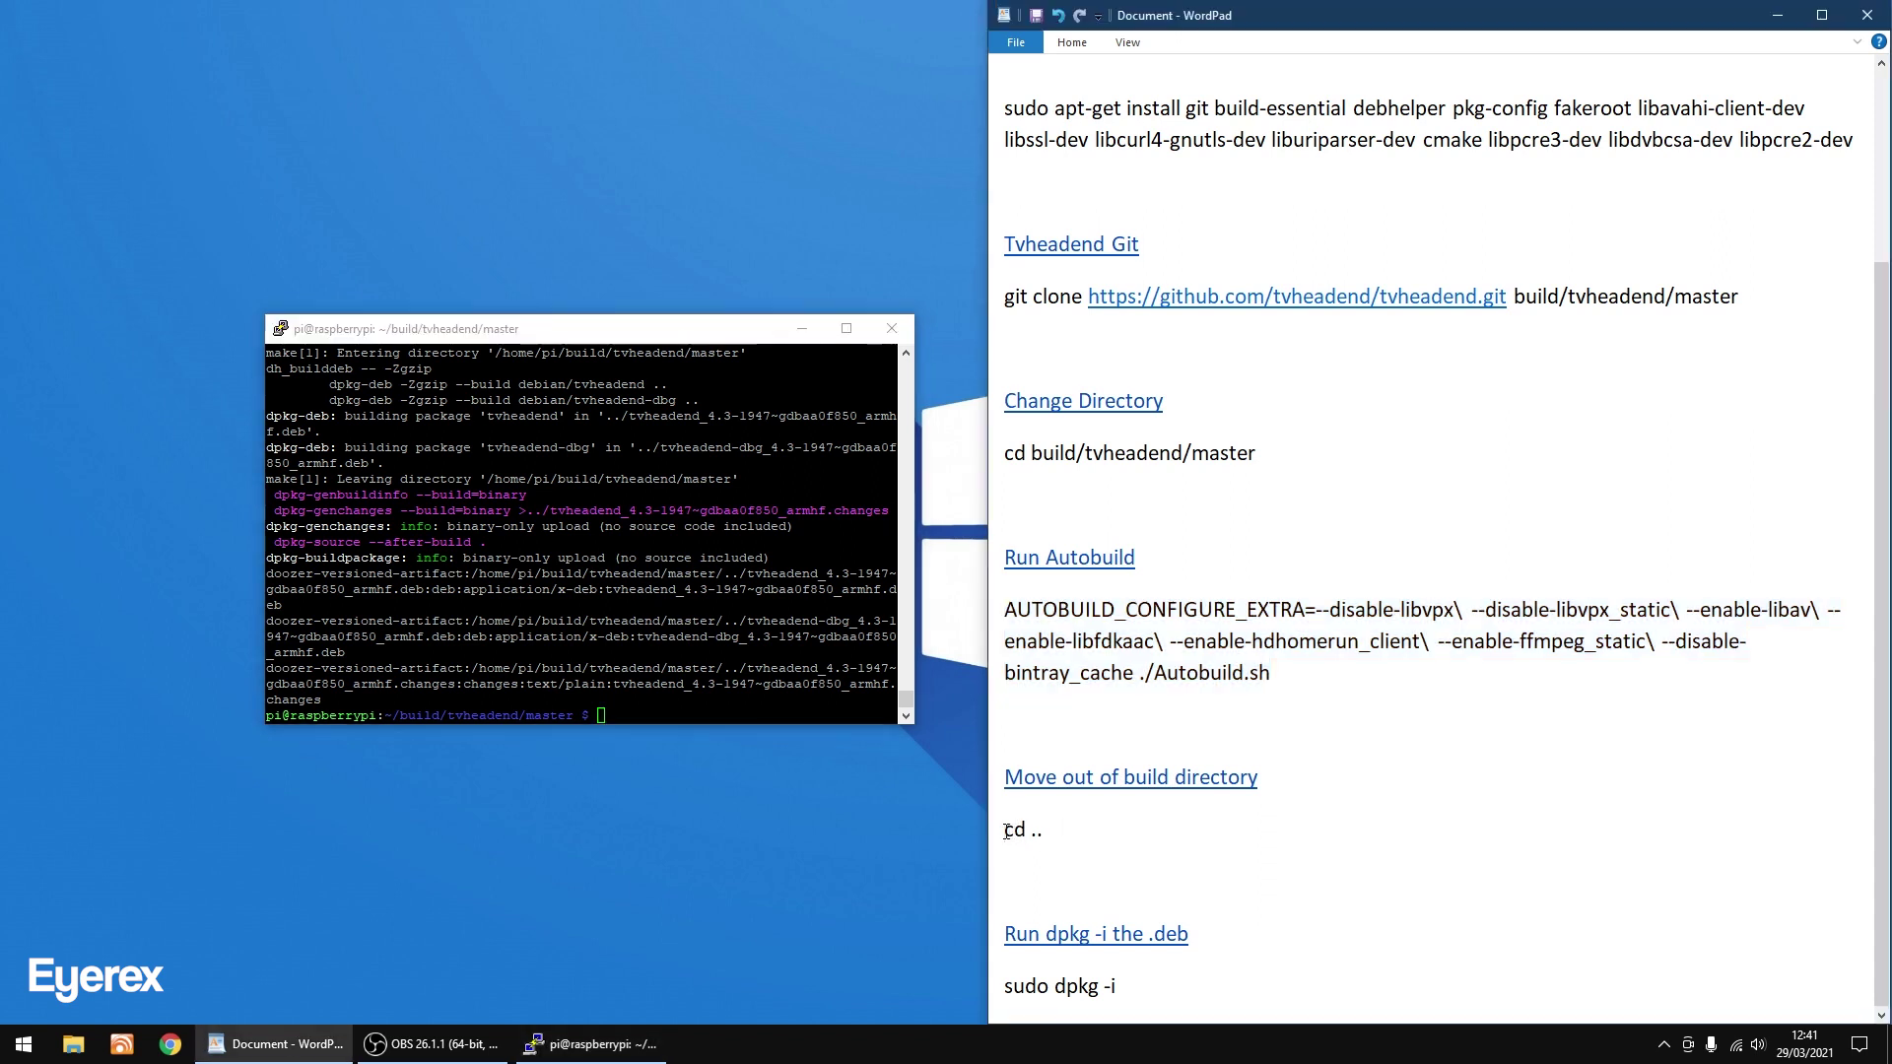
drag(1006, 831, 1044, 828)
right_click(1019, 832)
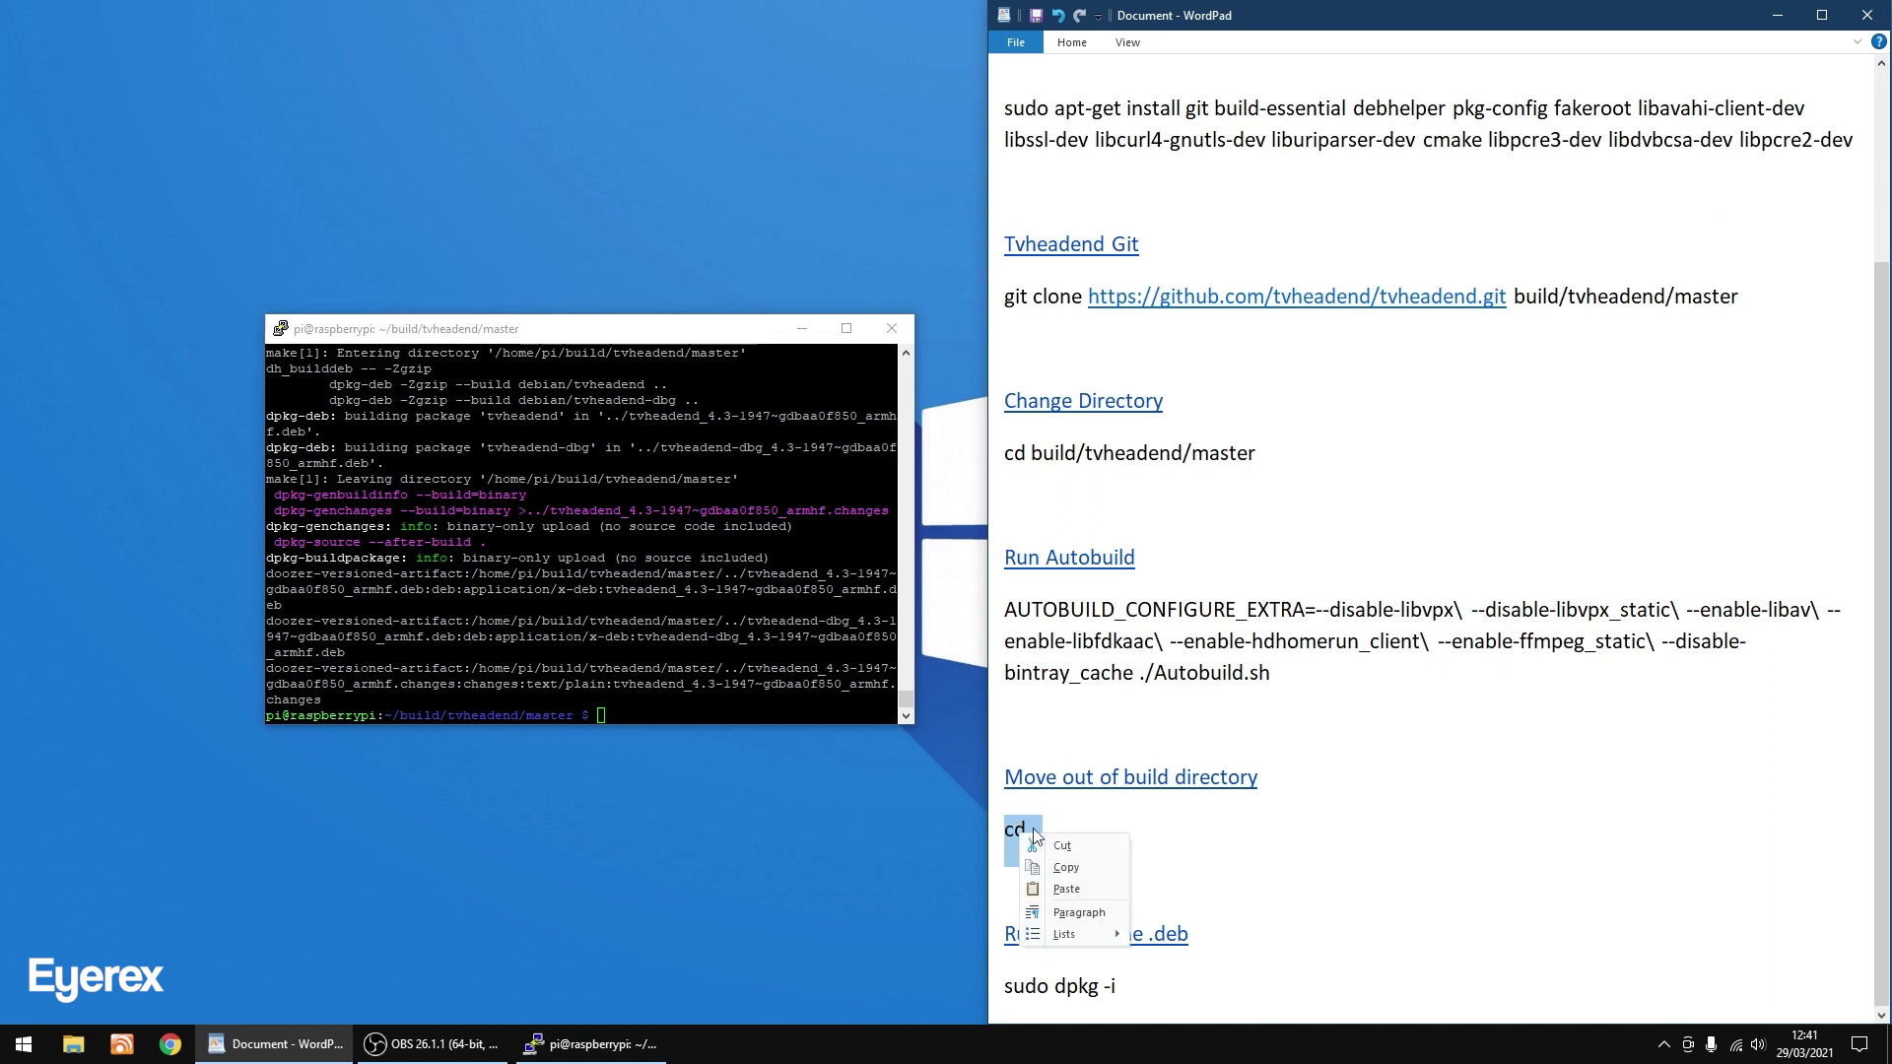
click(1065, 867)
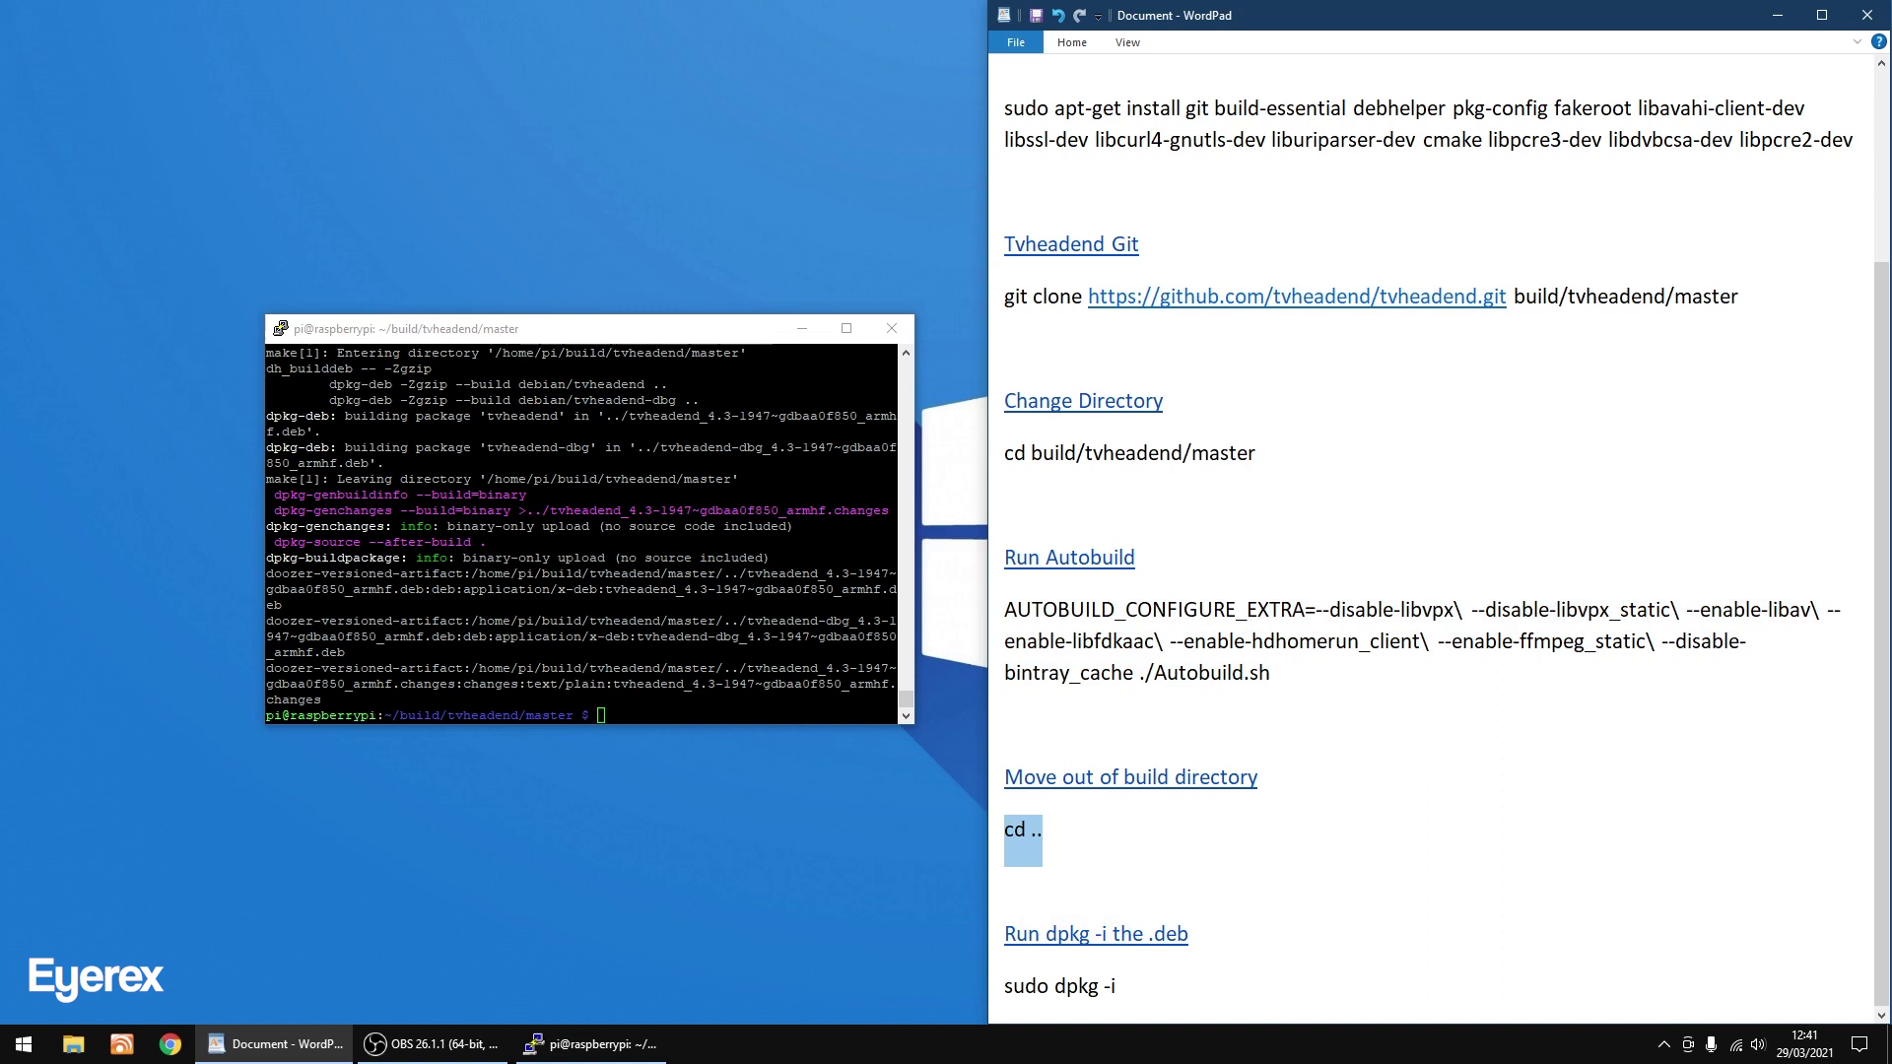
click(581, 335)
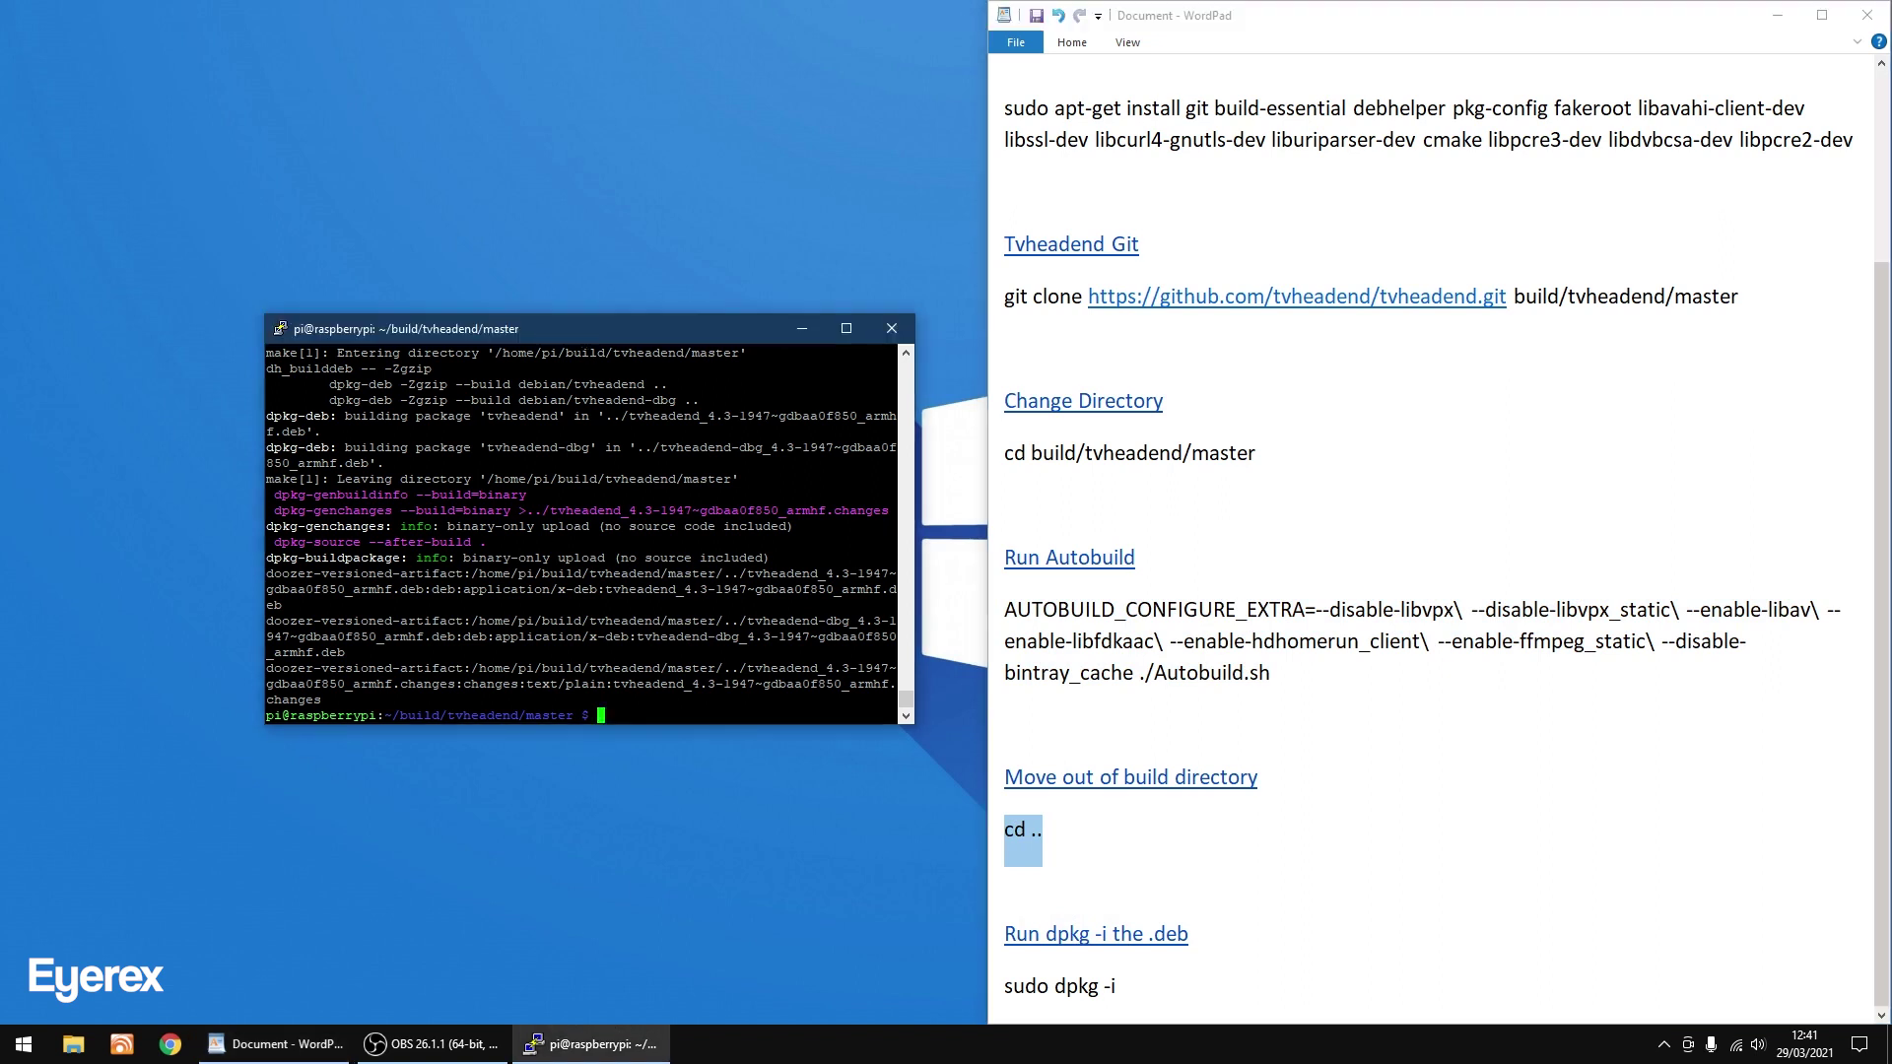
key(shift+Insert)
key(Return)
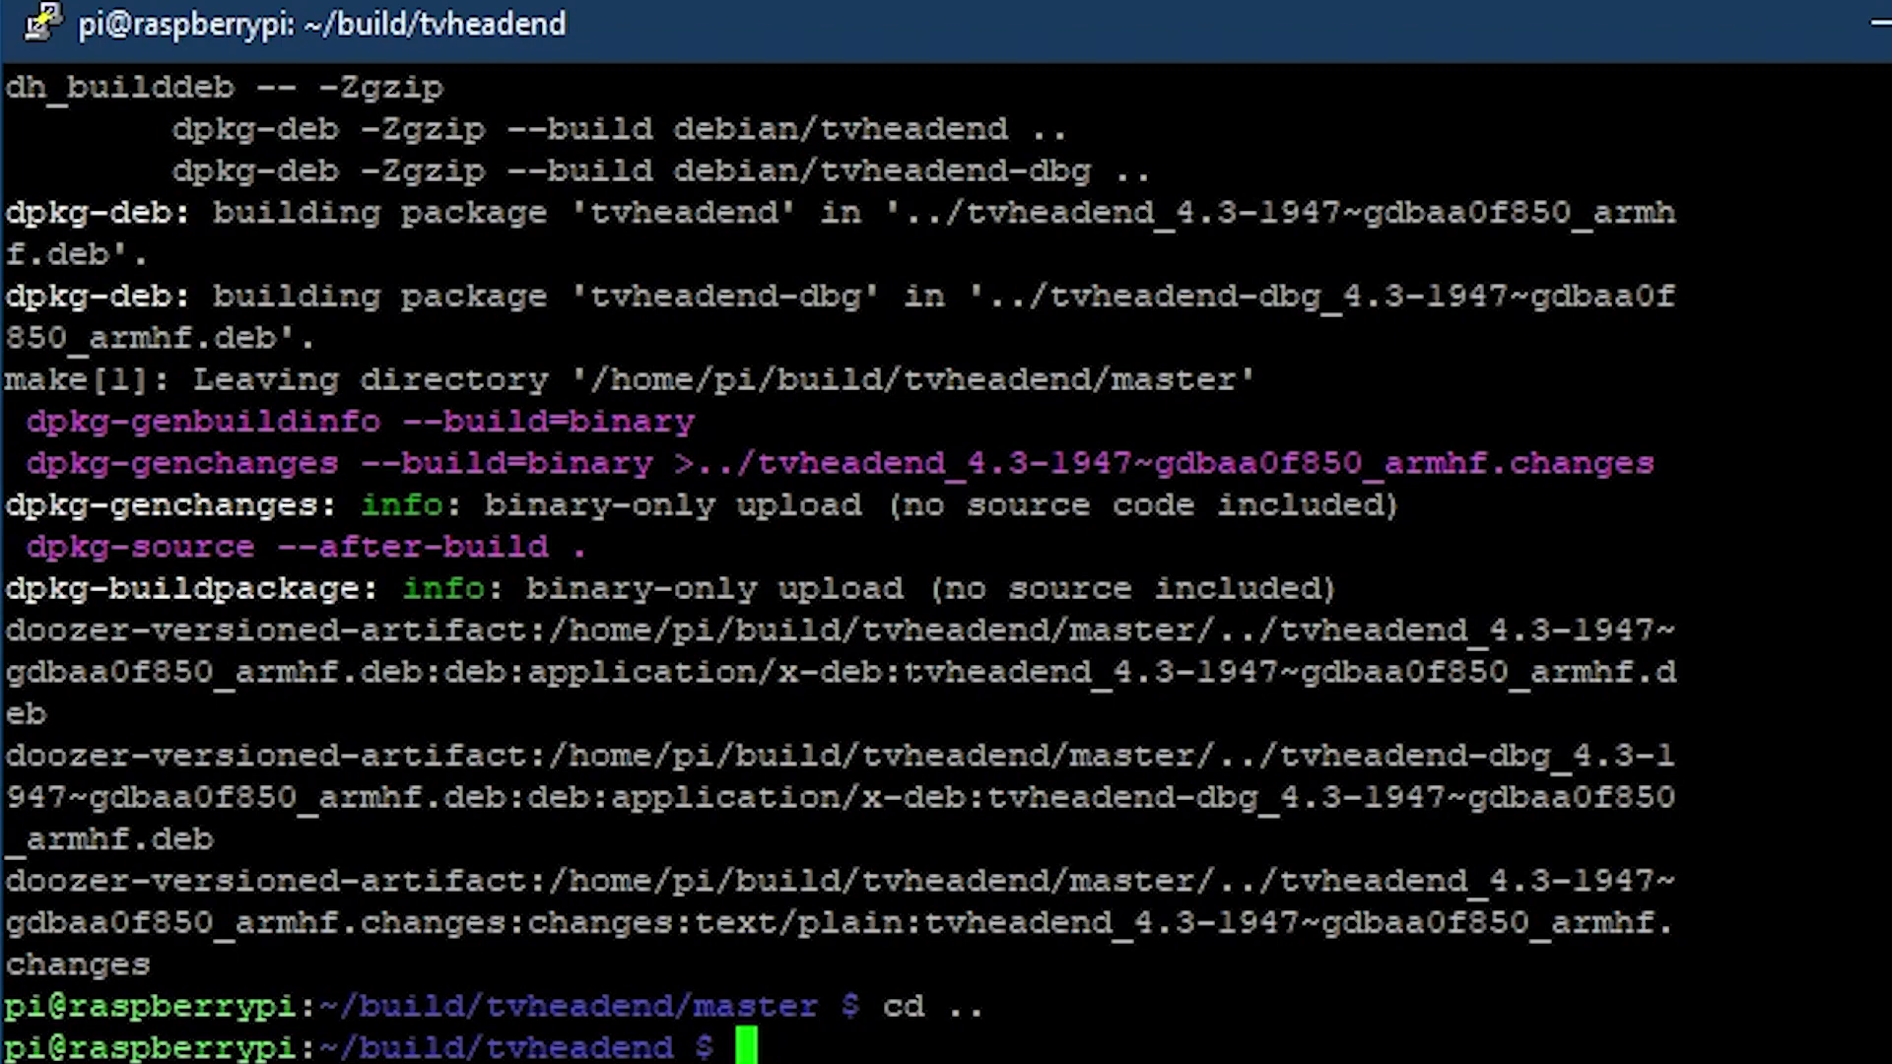
Paste the built .deb file name after 'sudo dpkg -i' in the notes, removing the stray gap.
drag(906, 675, 906, 701)
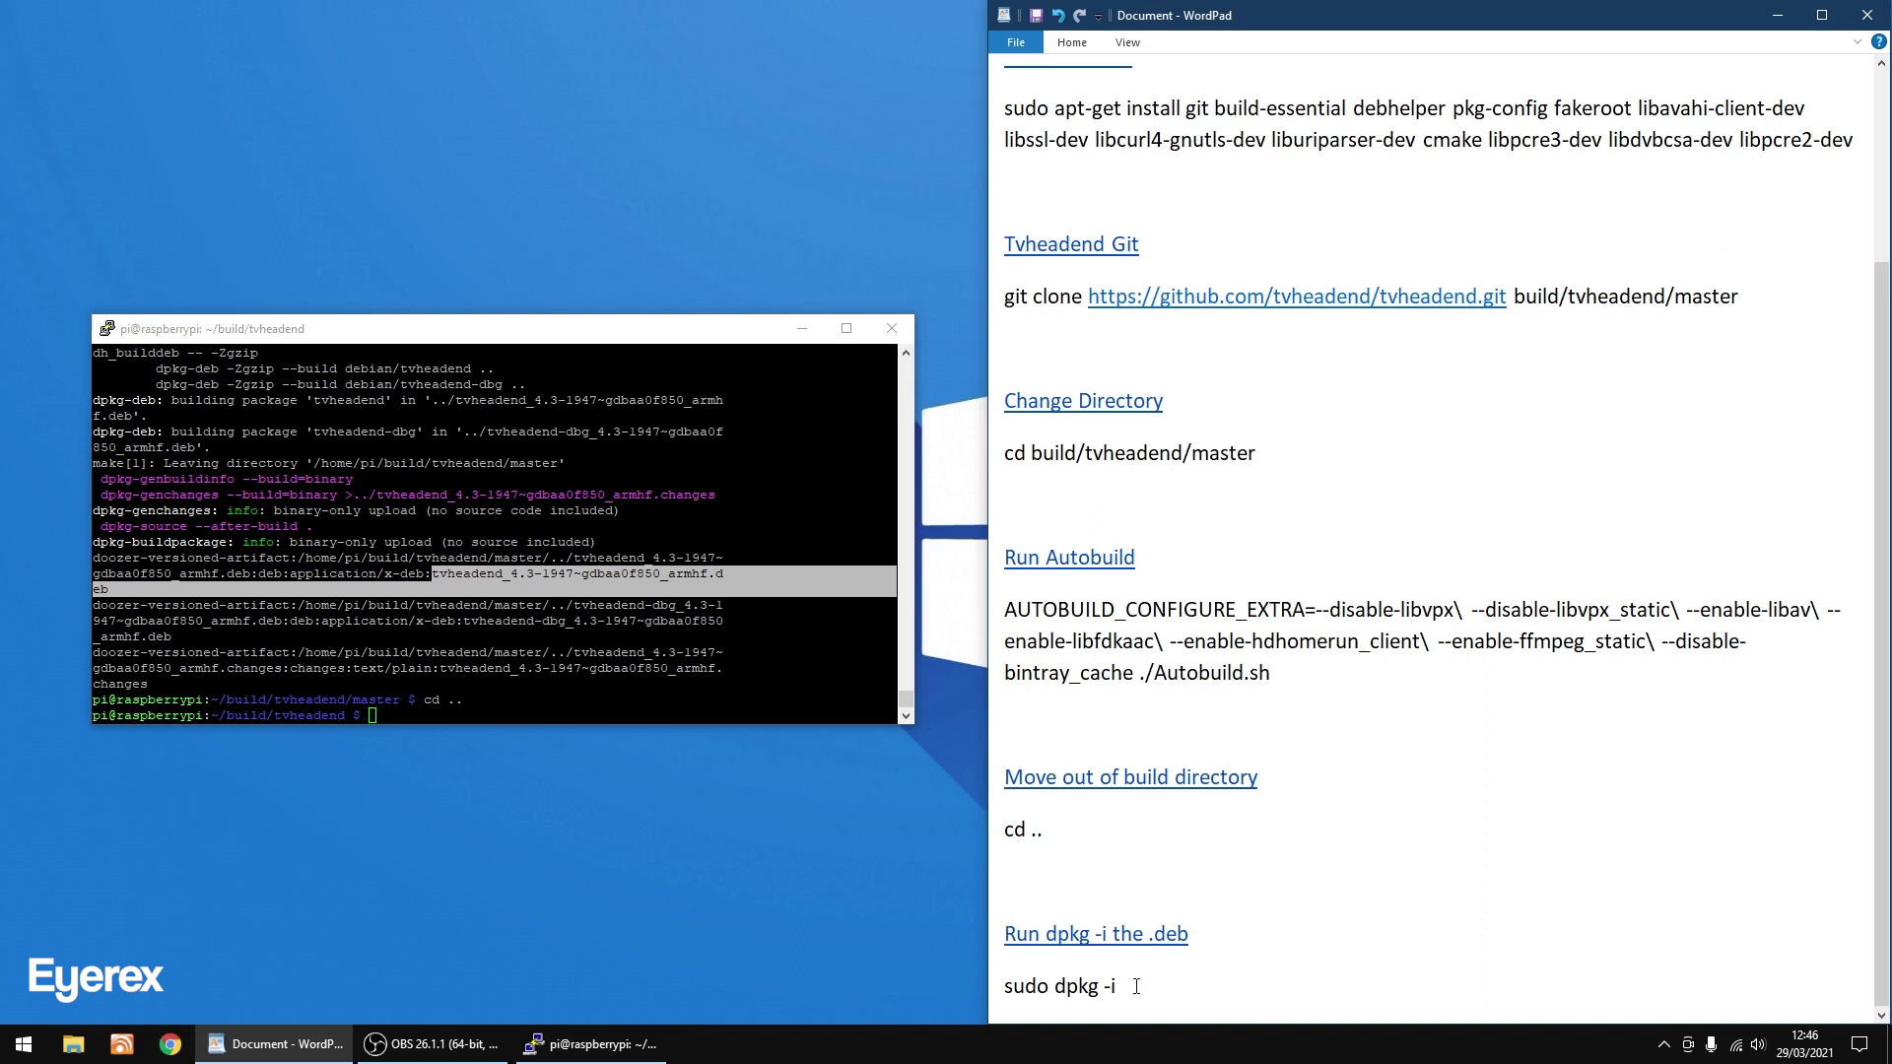
right_click(1136, 987)
click(1190, 929)
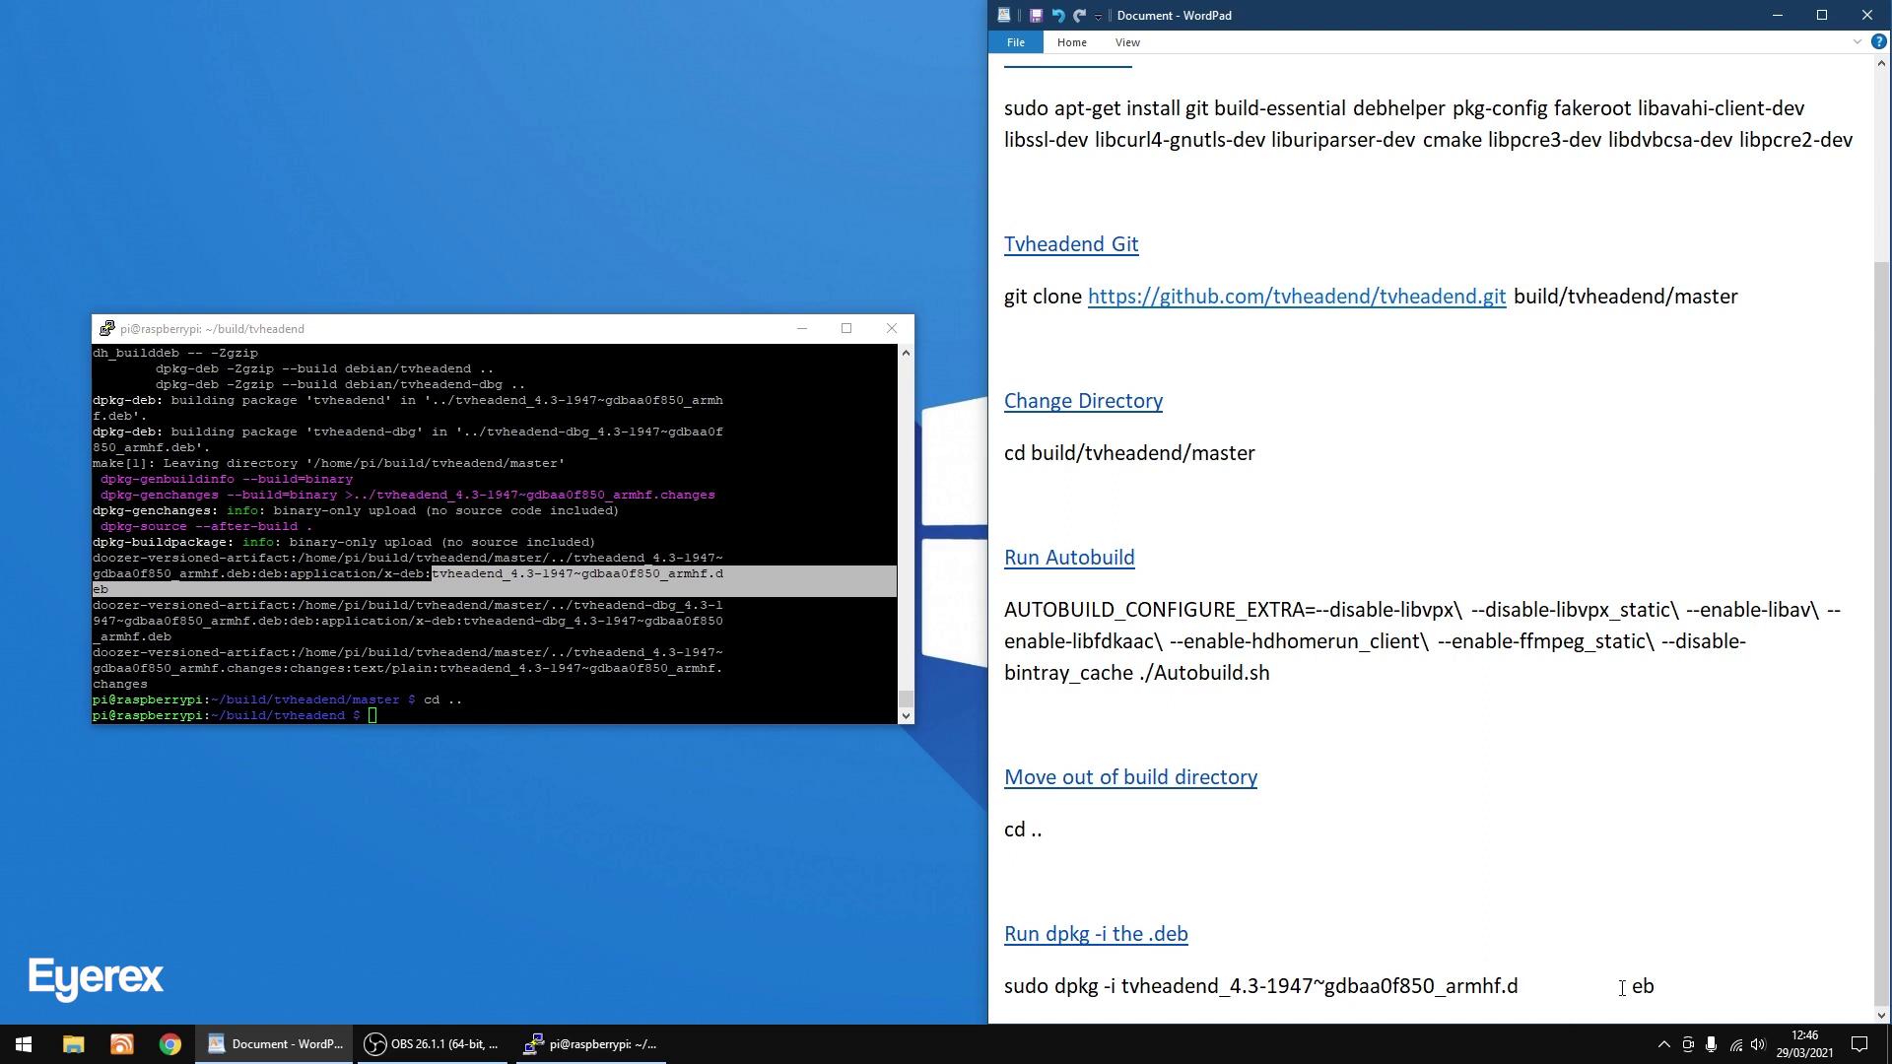
key(Left)
key(Left)
key(BackSpace)
key(BackSpace)
key(BackSpace)
key(BackSpace)
key(BackSpace)
key(BackSpace)
key(BackSpace)
key(BackSpace)
key(BackSpace)
key(BackSpace)
key(BackSpace)
key(BackSpace)
key(BackSpace)
key(BackSpace)
key(BackSpace)
Copy the completed sudo dpkg -i install line from the notes.
click(1549, 985)
drag(1549, 985, 1019, 989)
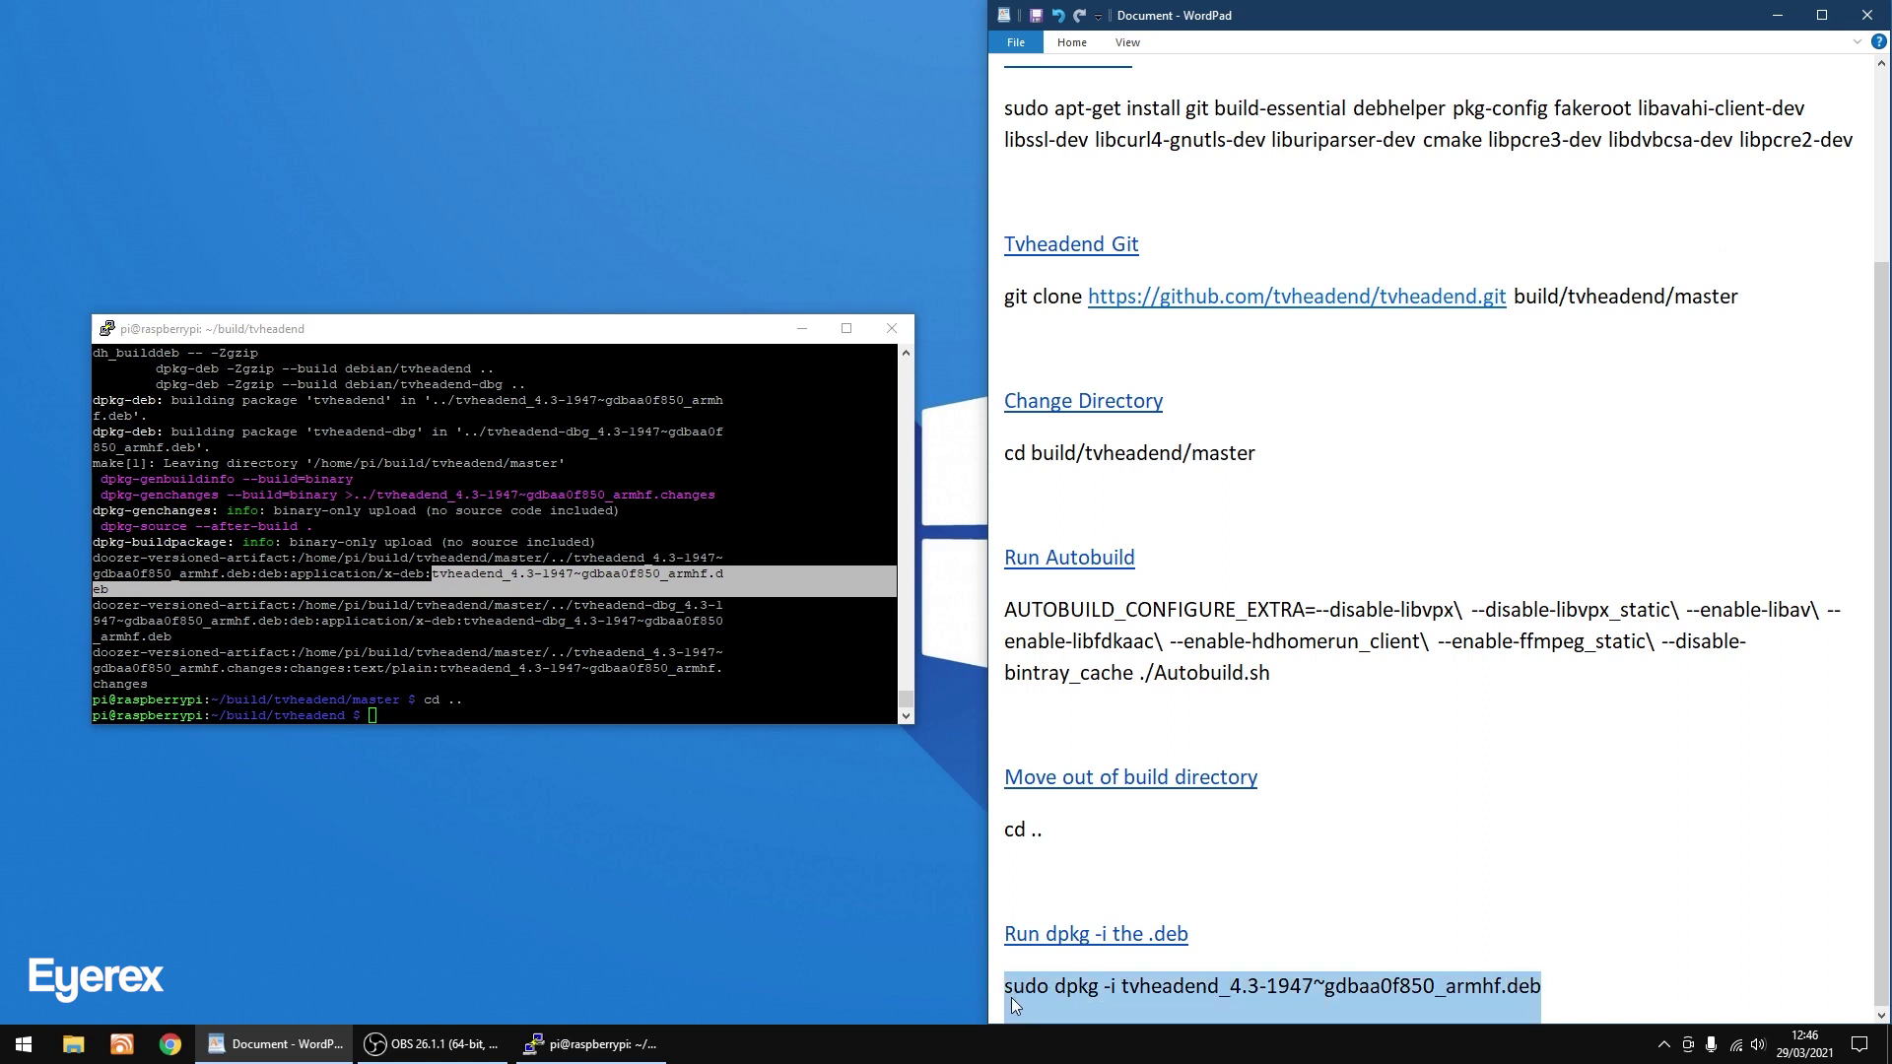
right_click(1011, 997)
click(1059, 921)
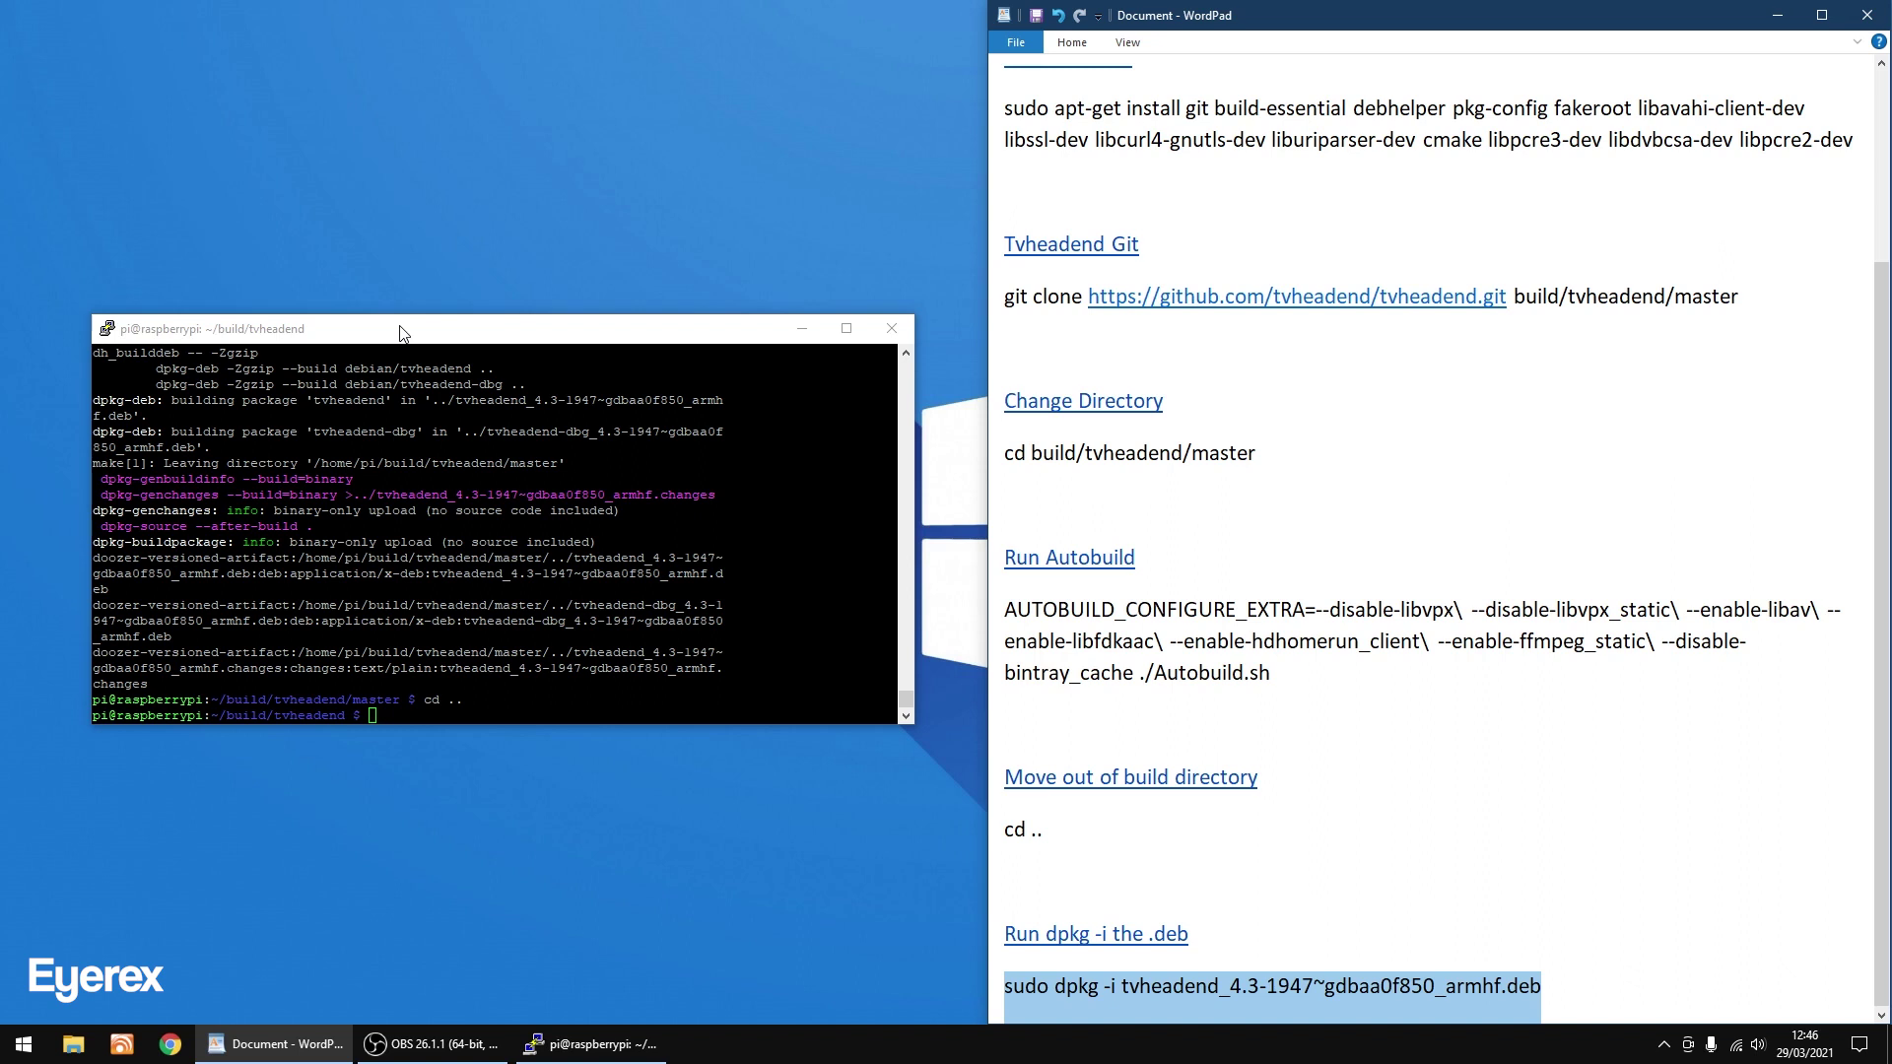
Run sudo dpkg -i tvheadend_4.3-1947~gdbaa0f850_armhf.deb in PuTTY.
click(402, 333)
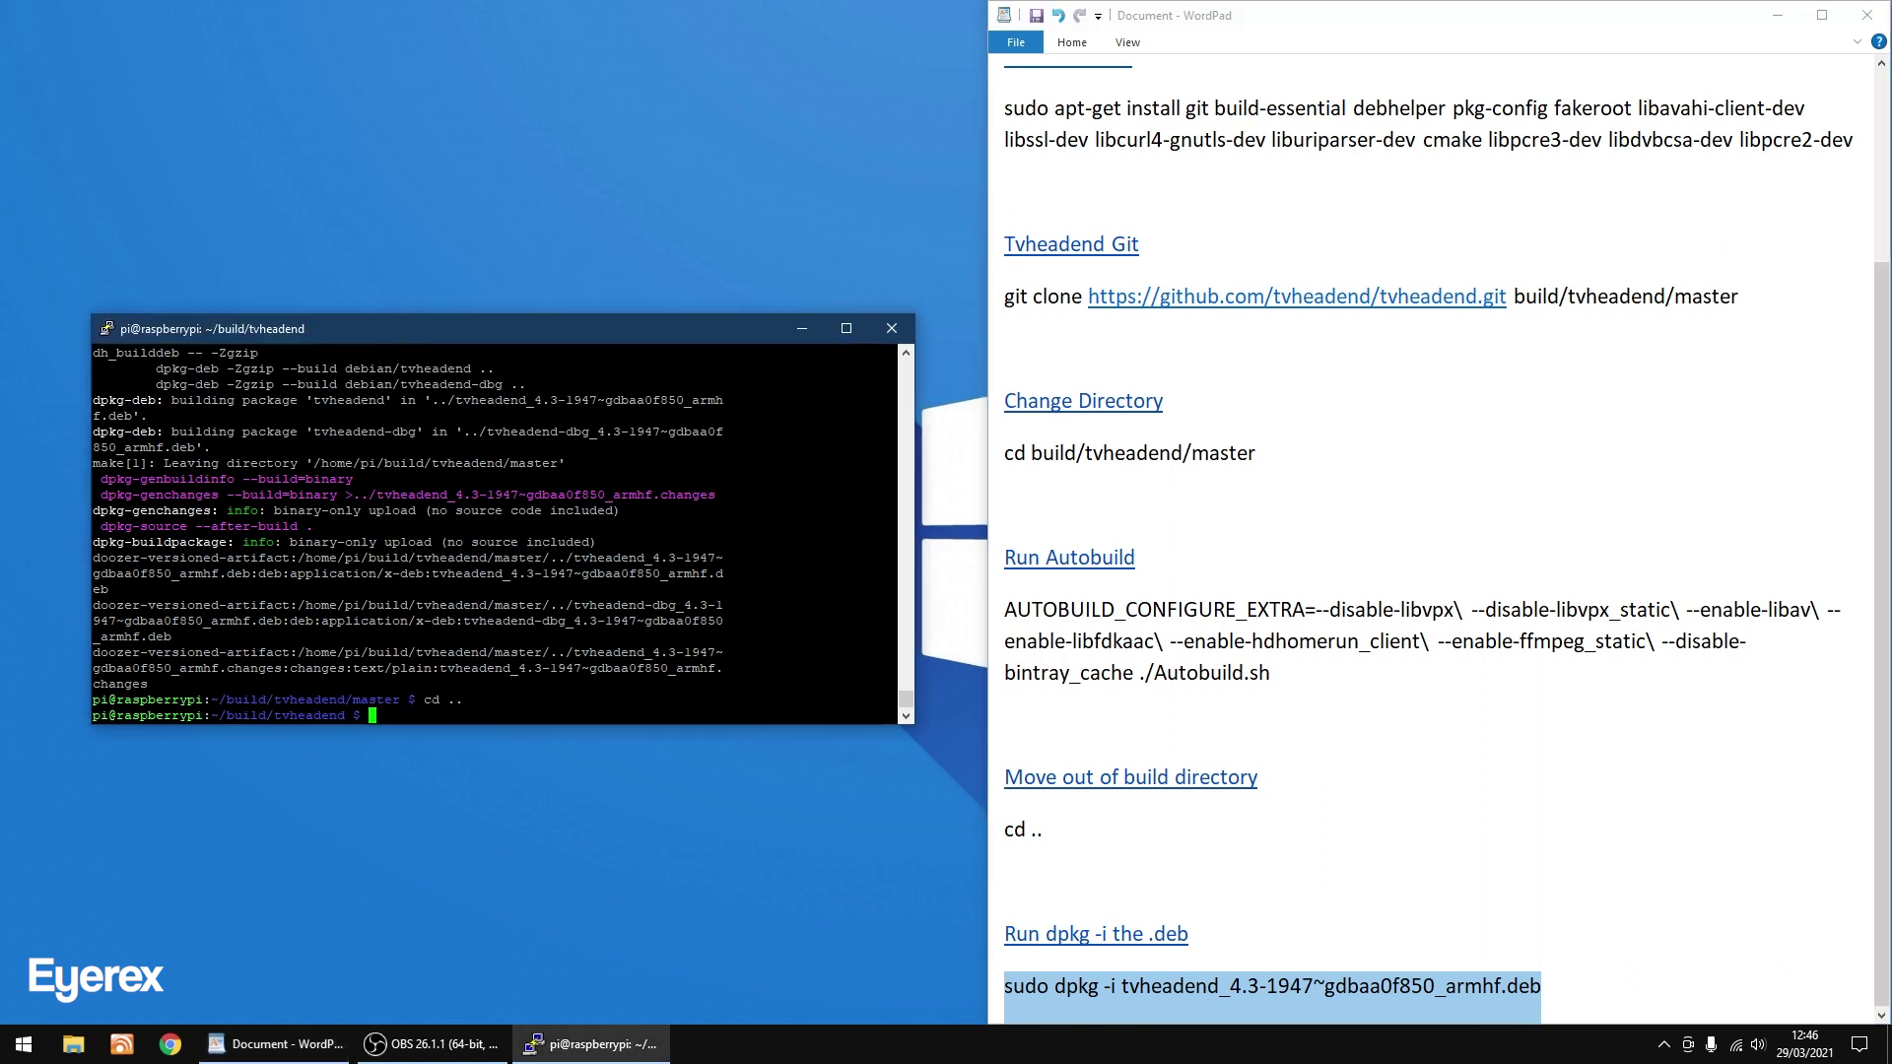
right_click(434, 724)
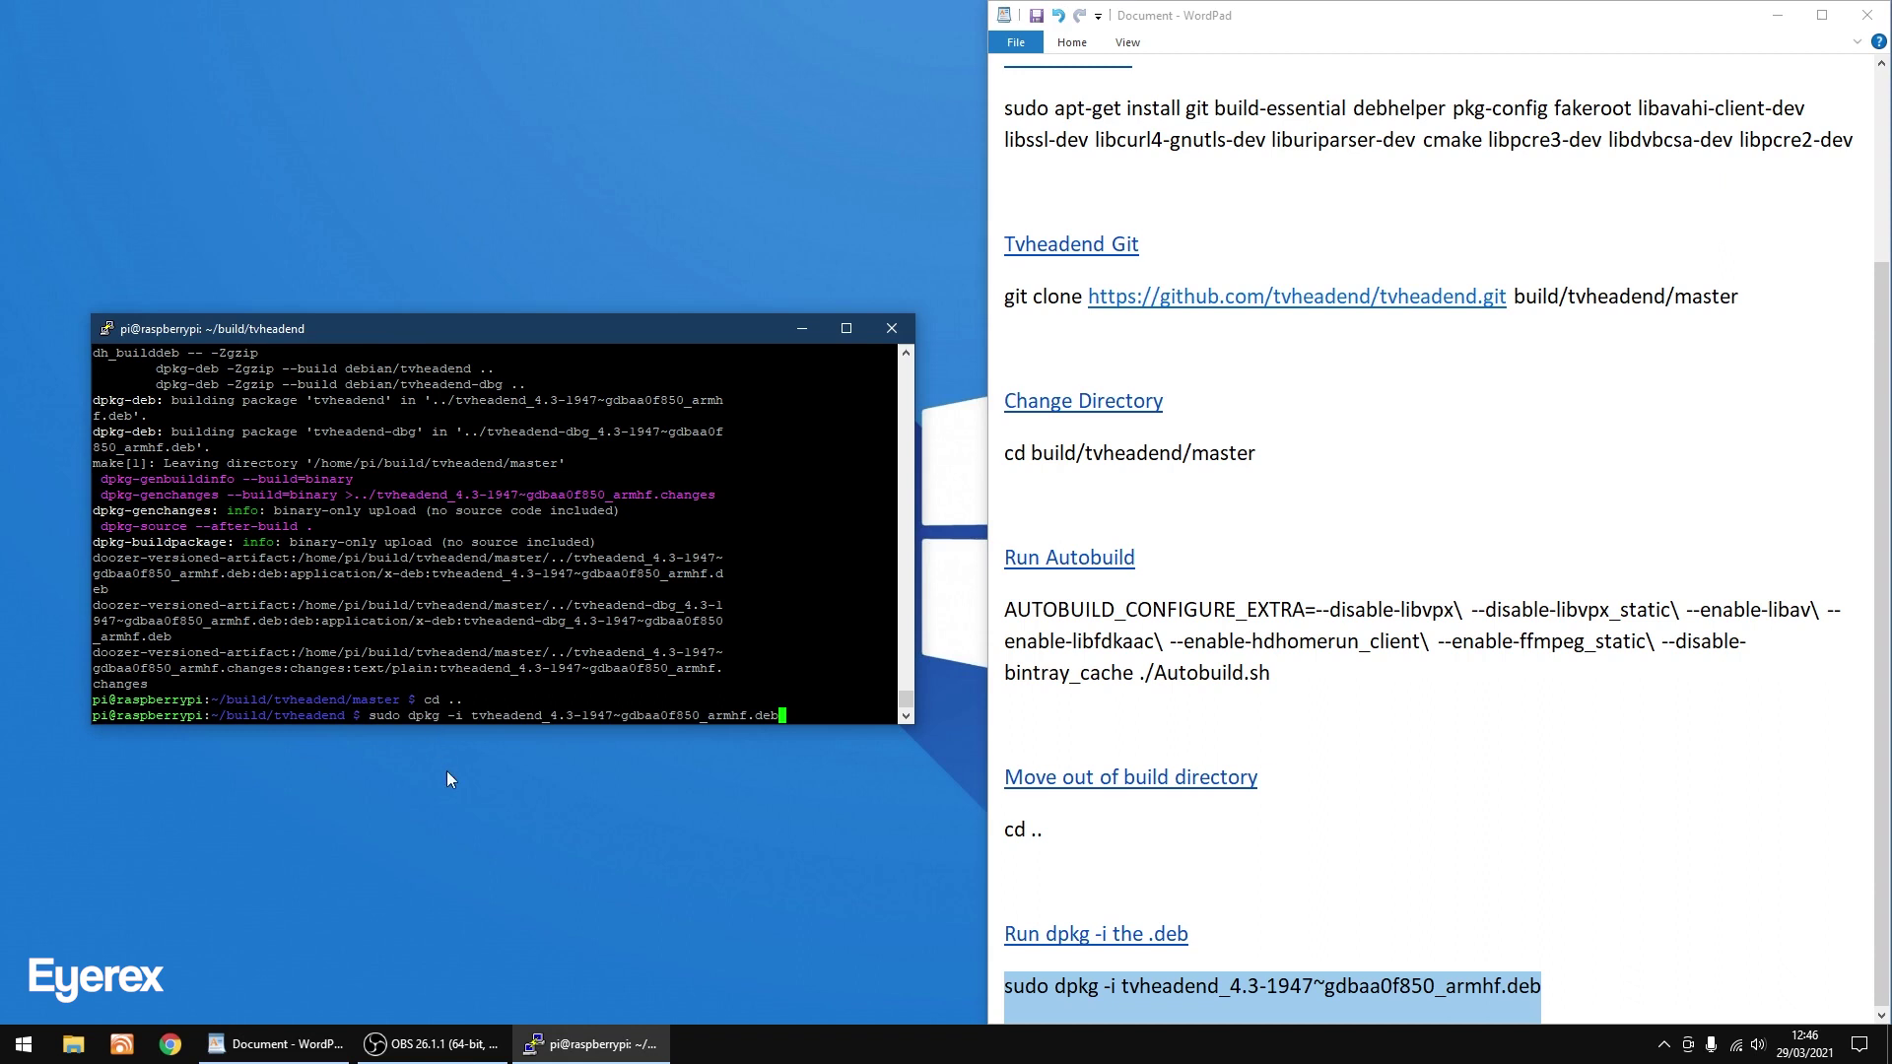
key(Return)
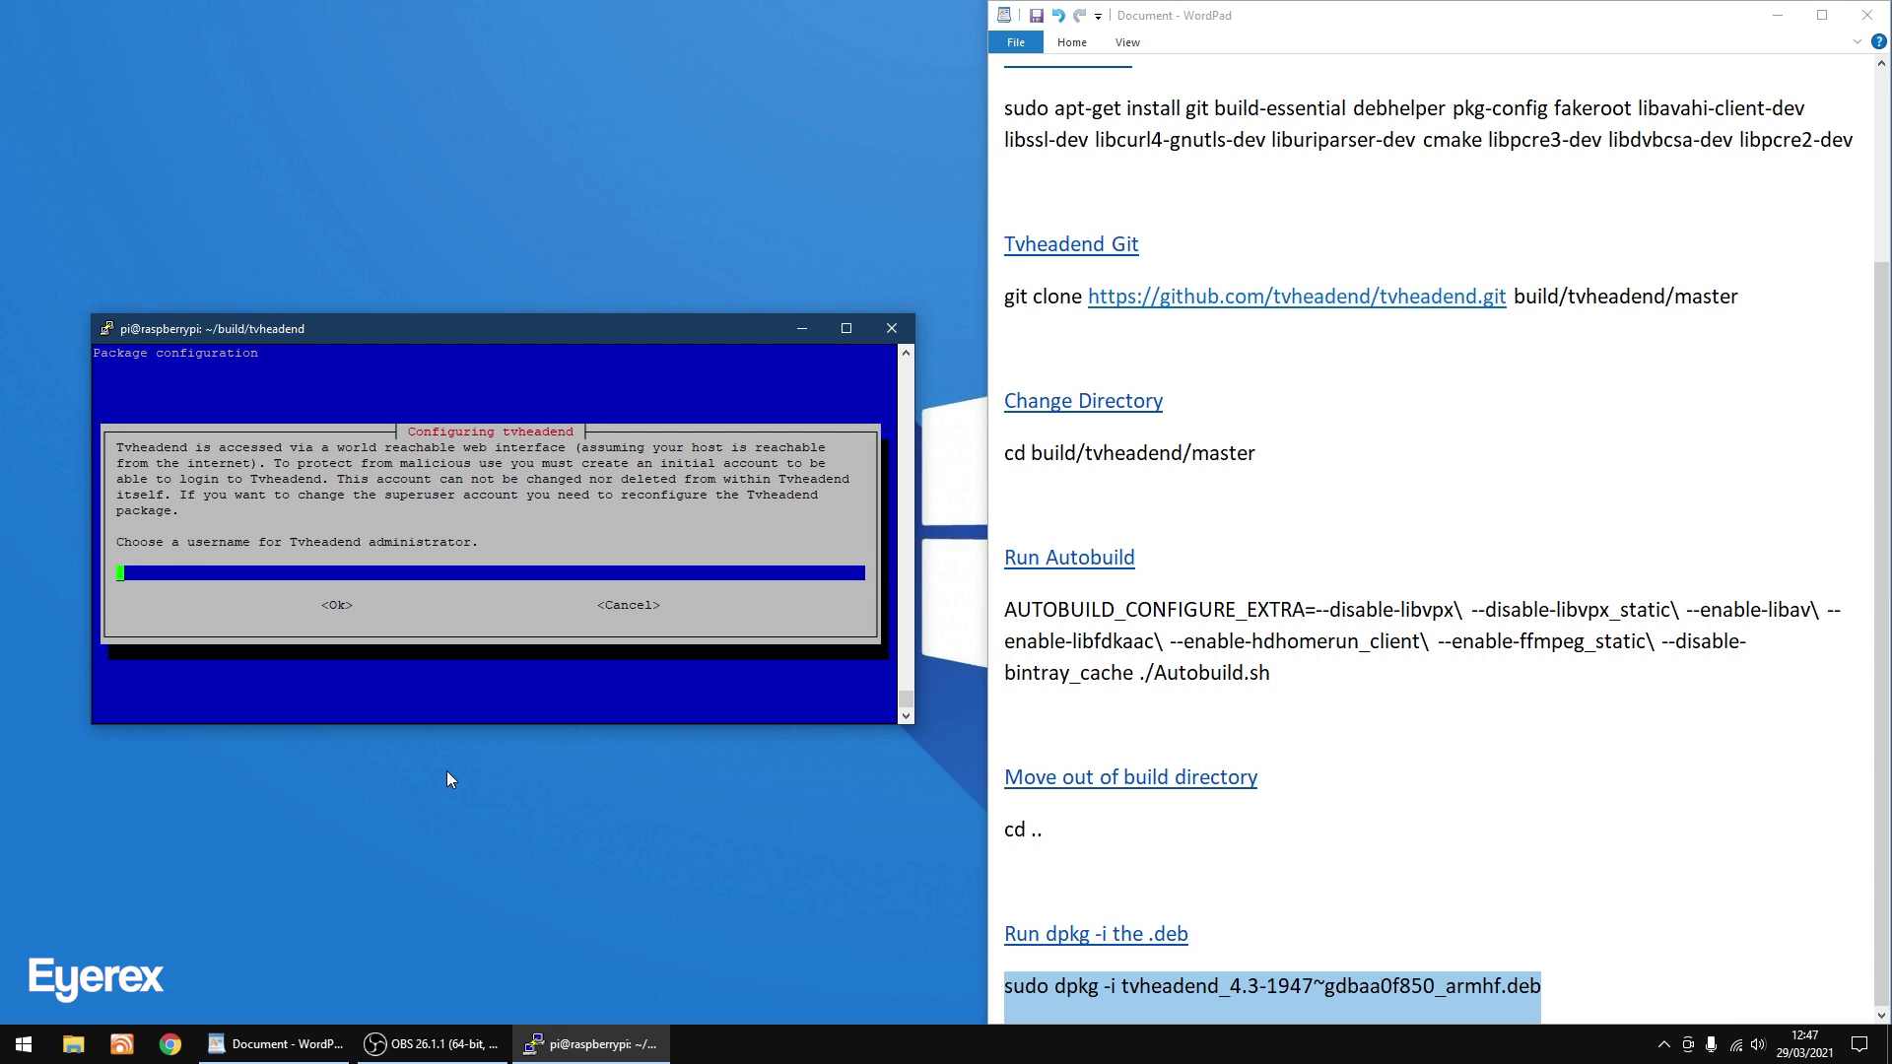
Set admin user 'tvheadend' with its password, accept the port 9981 notice, start sudo reboot.
text(tvheadend)
key(Return)
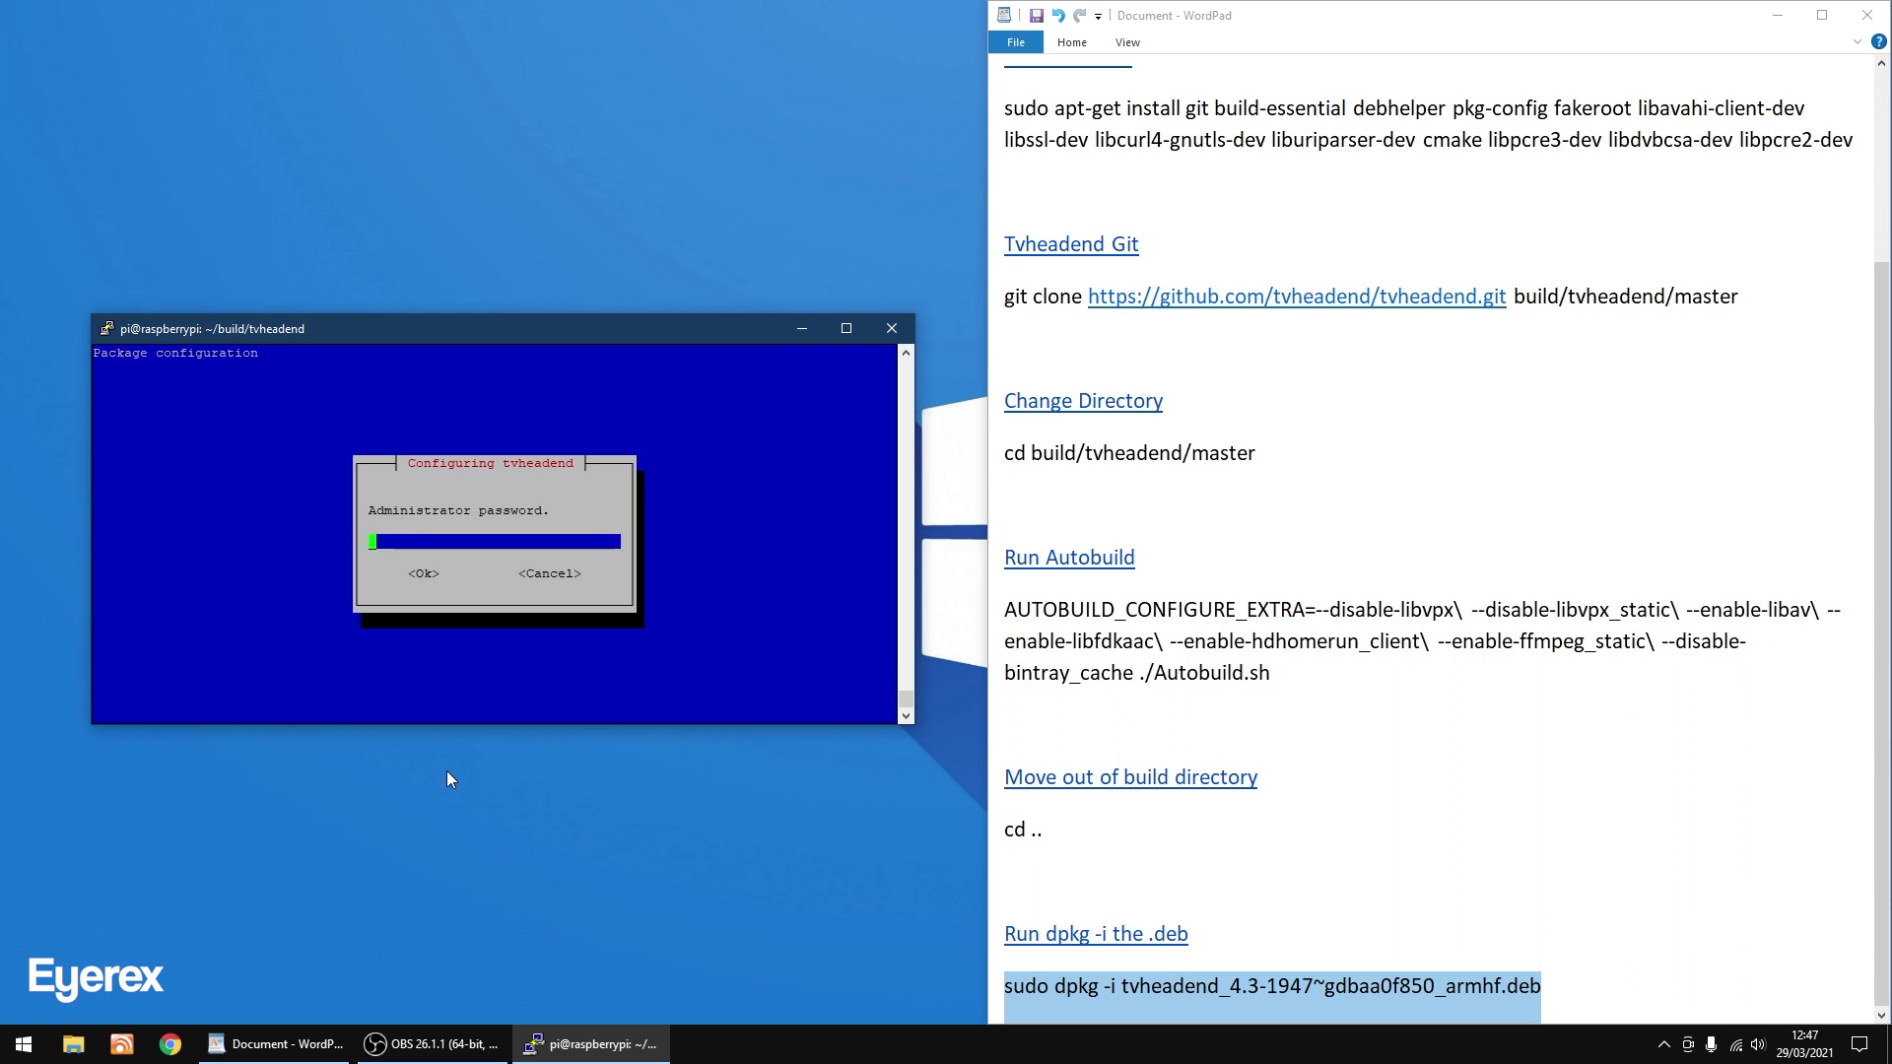
text(admin1234)
key(Return)
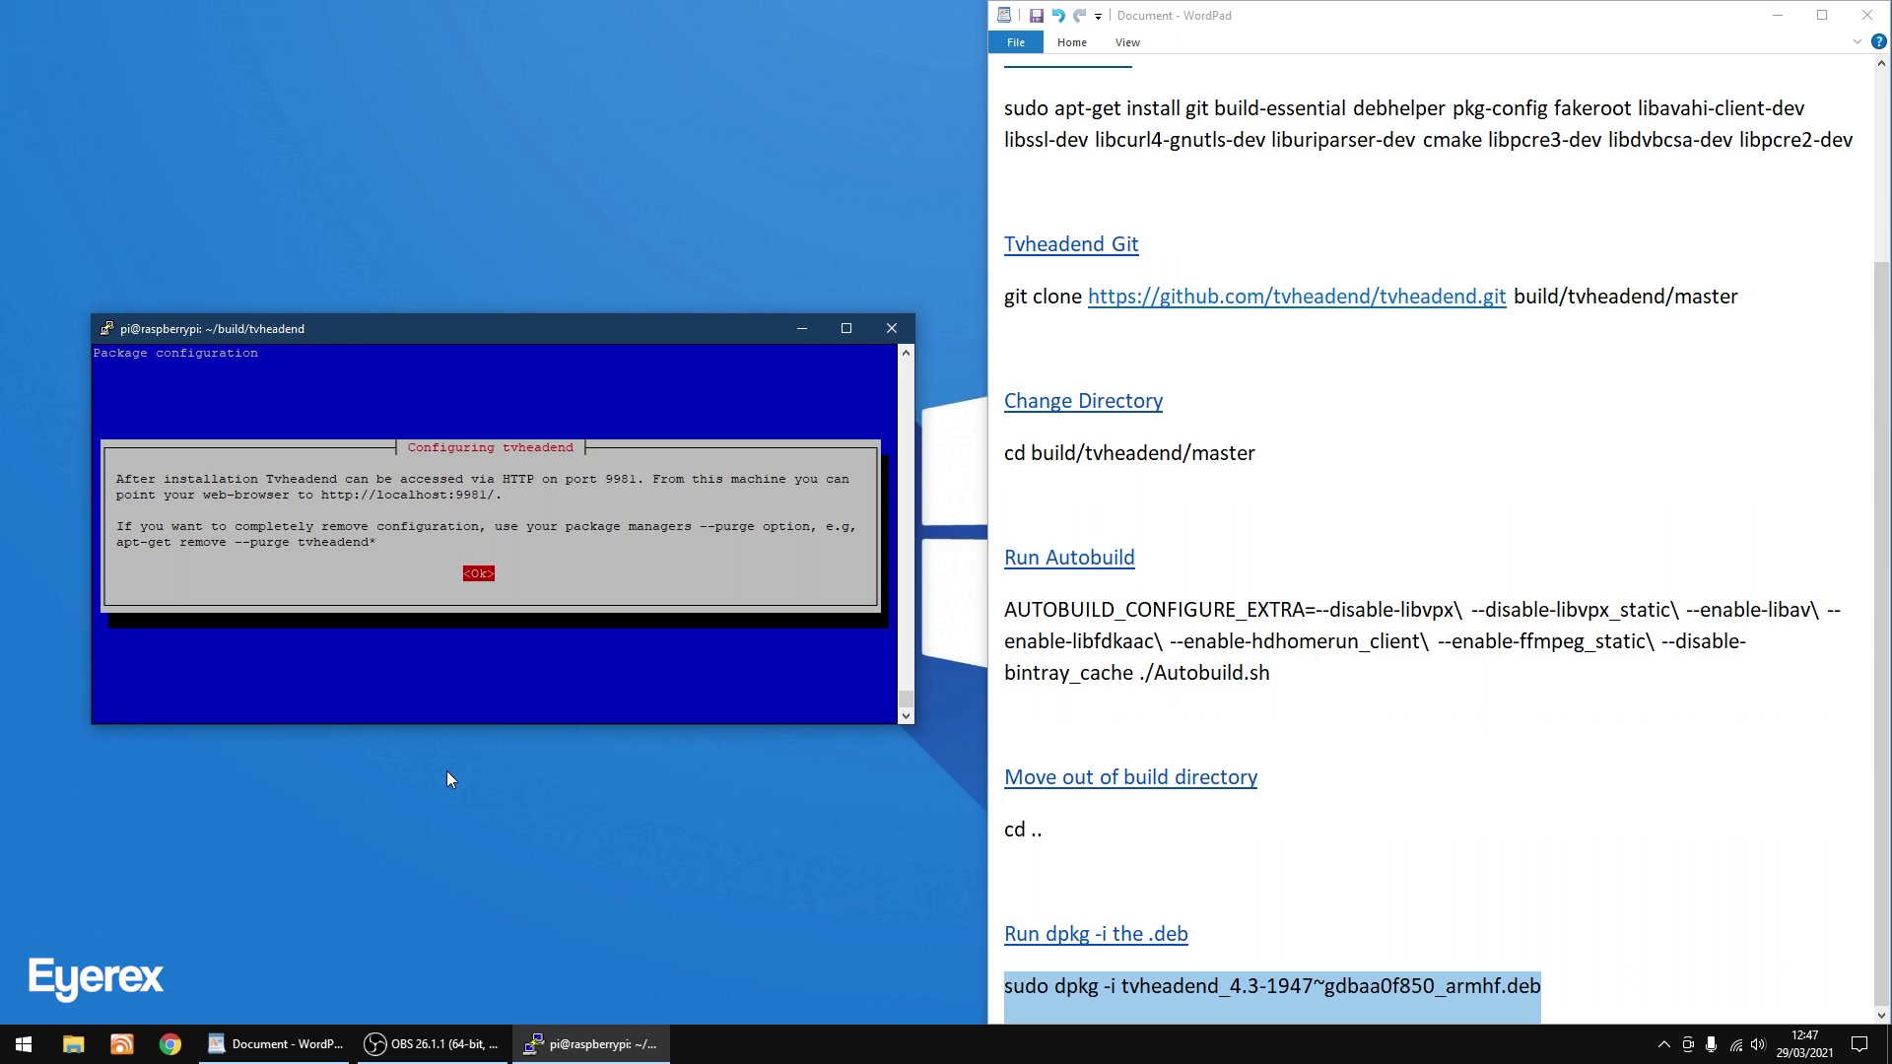
key(Return)
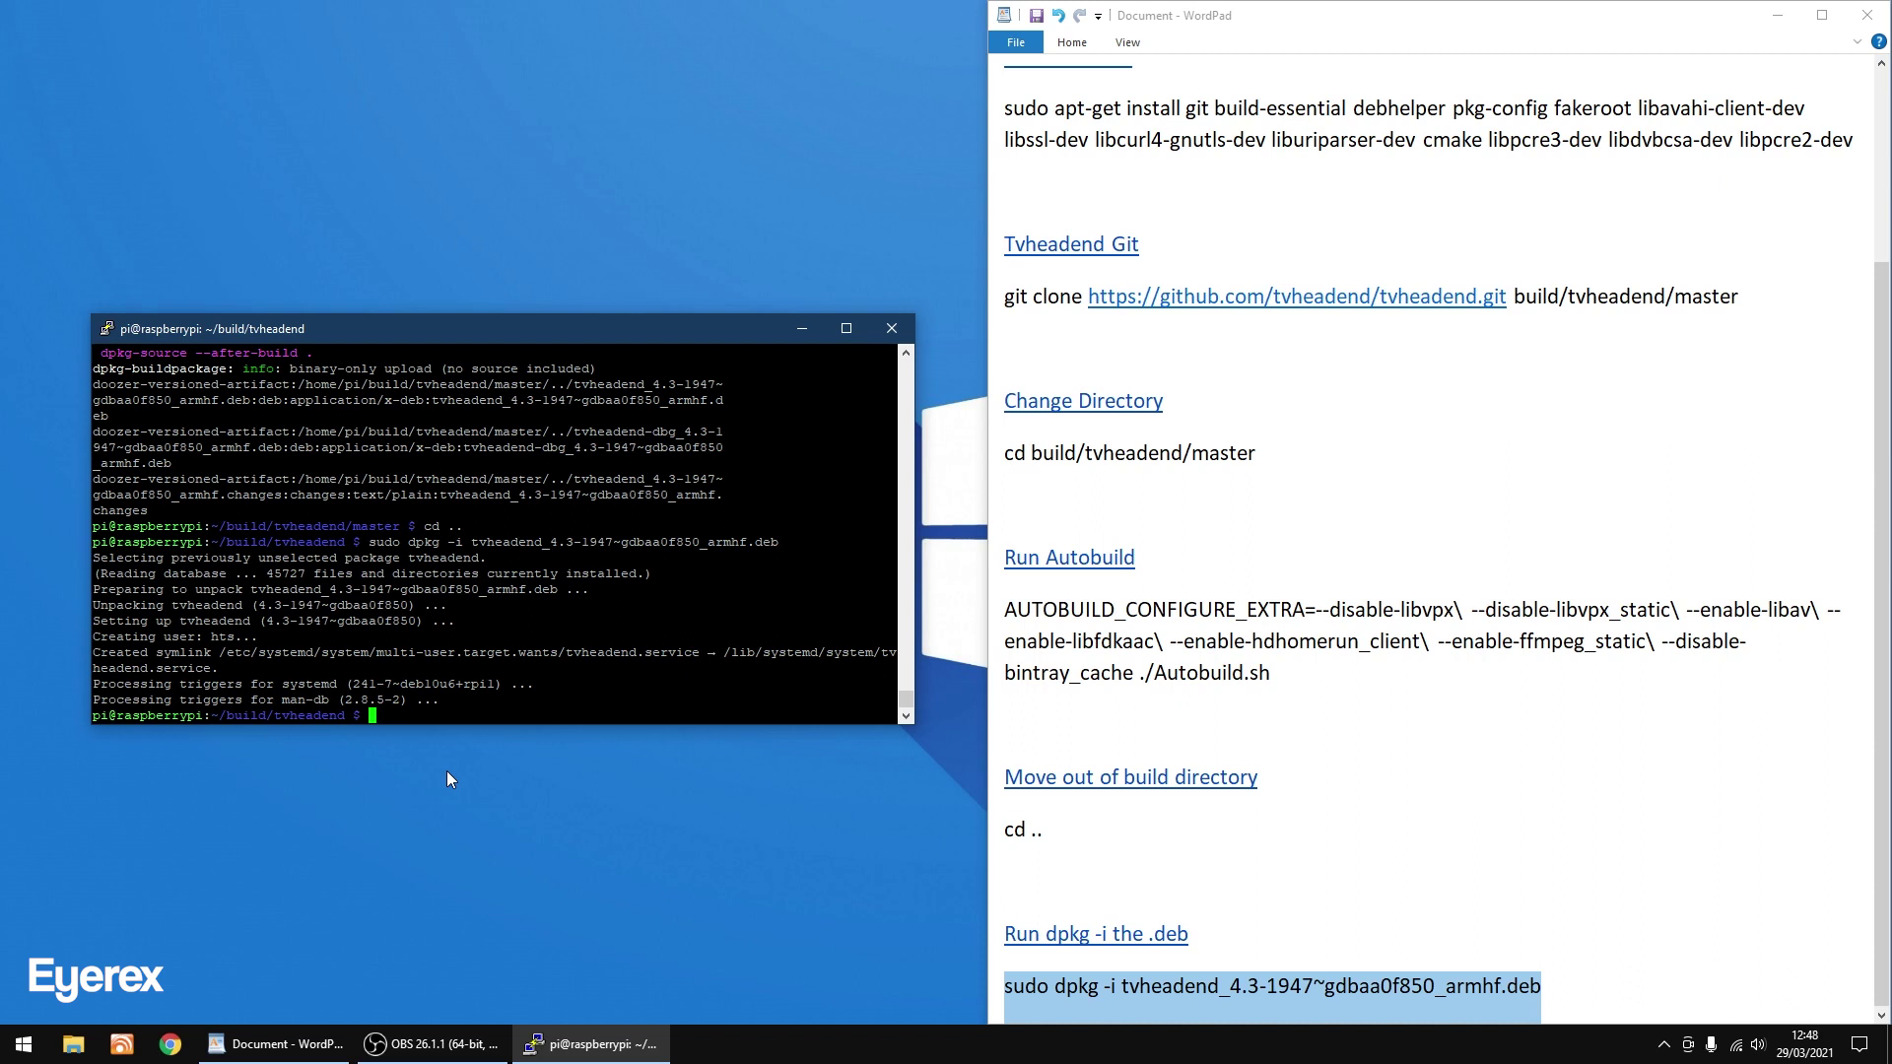
text(sudo)
Reboot the Pi with sudo reboot, dismiss the PuTTY fatal error, close PuTTY and minimize WordPad.
text(reboot)
key(Return)
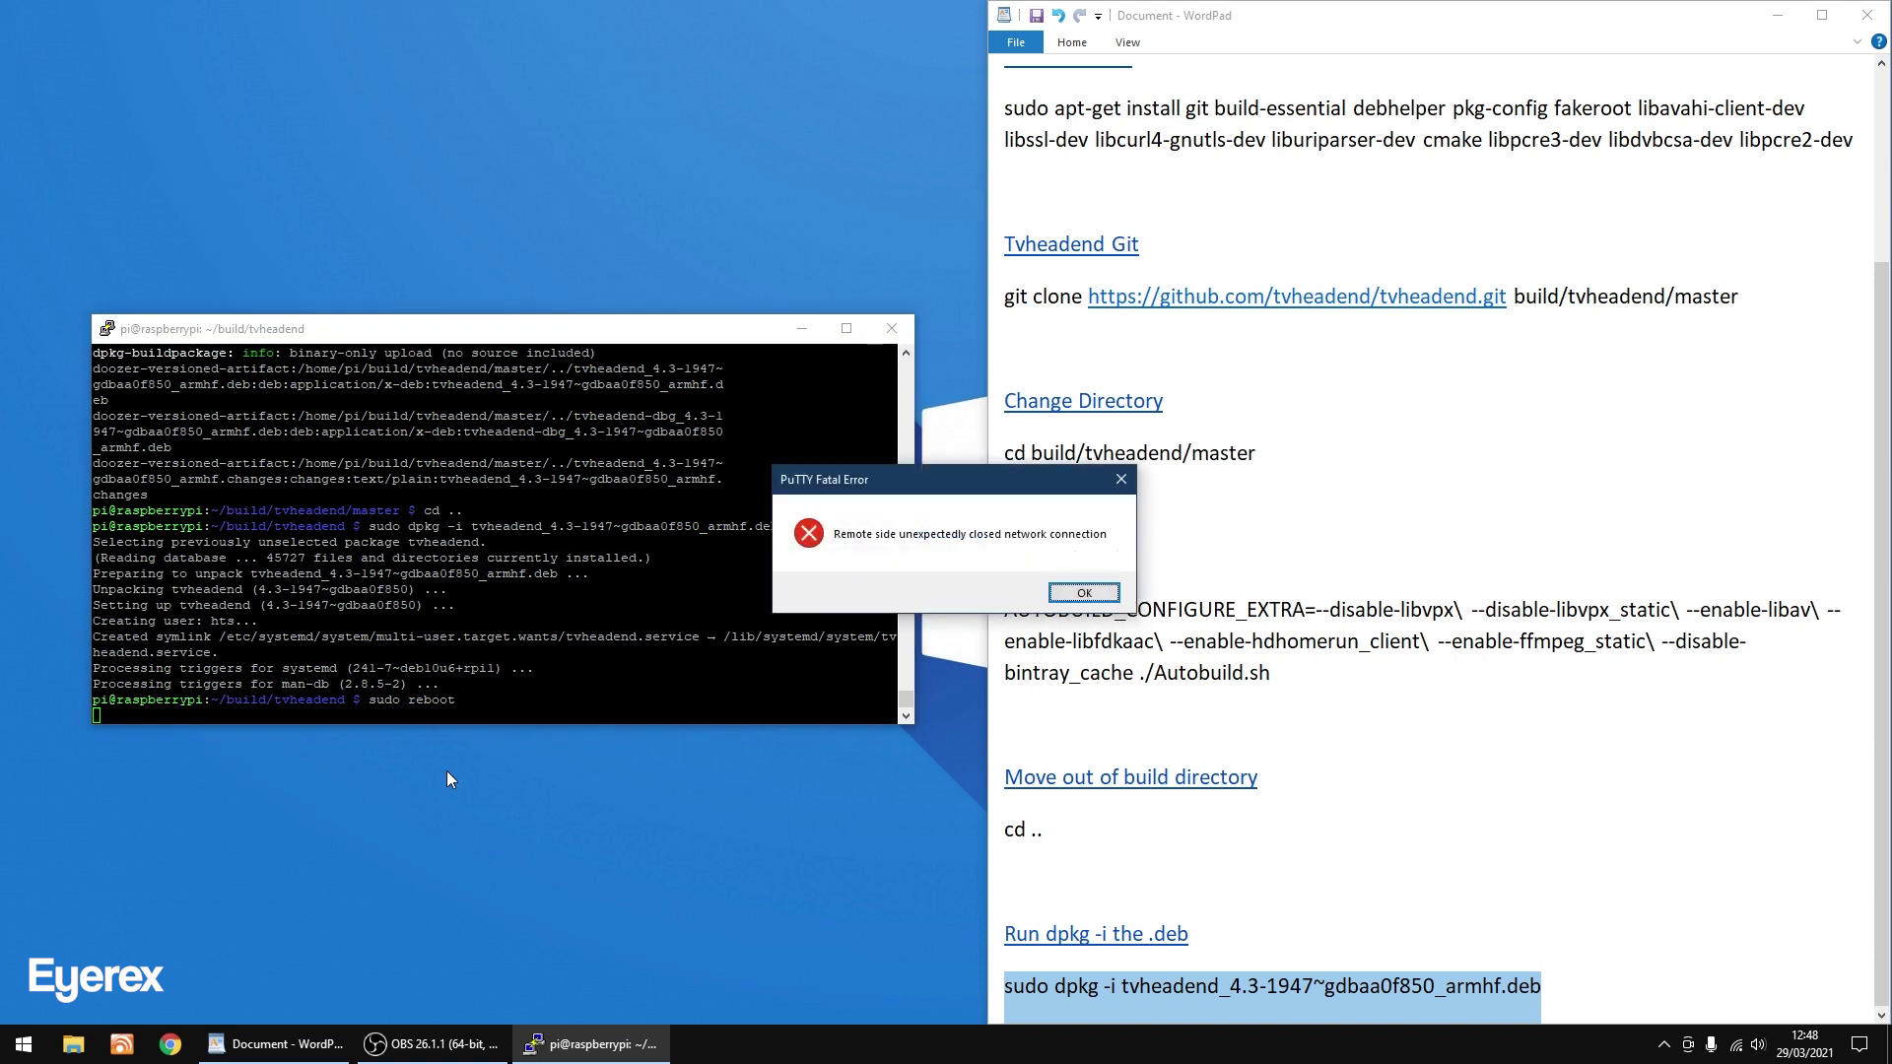
click(1079, 594)
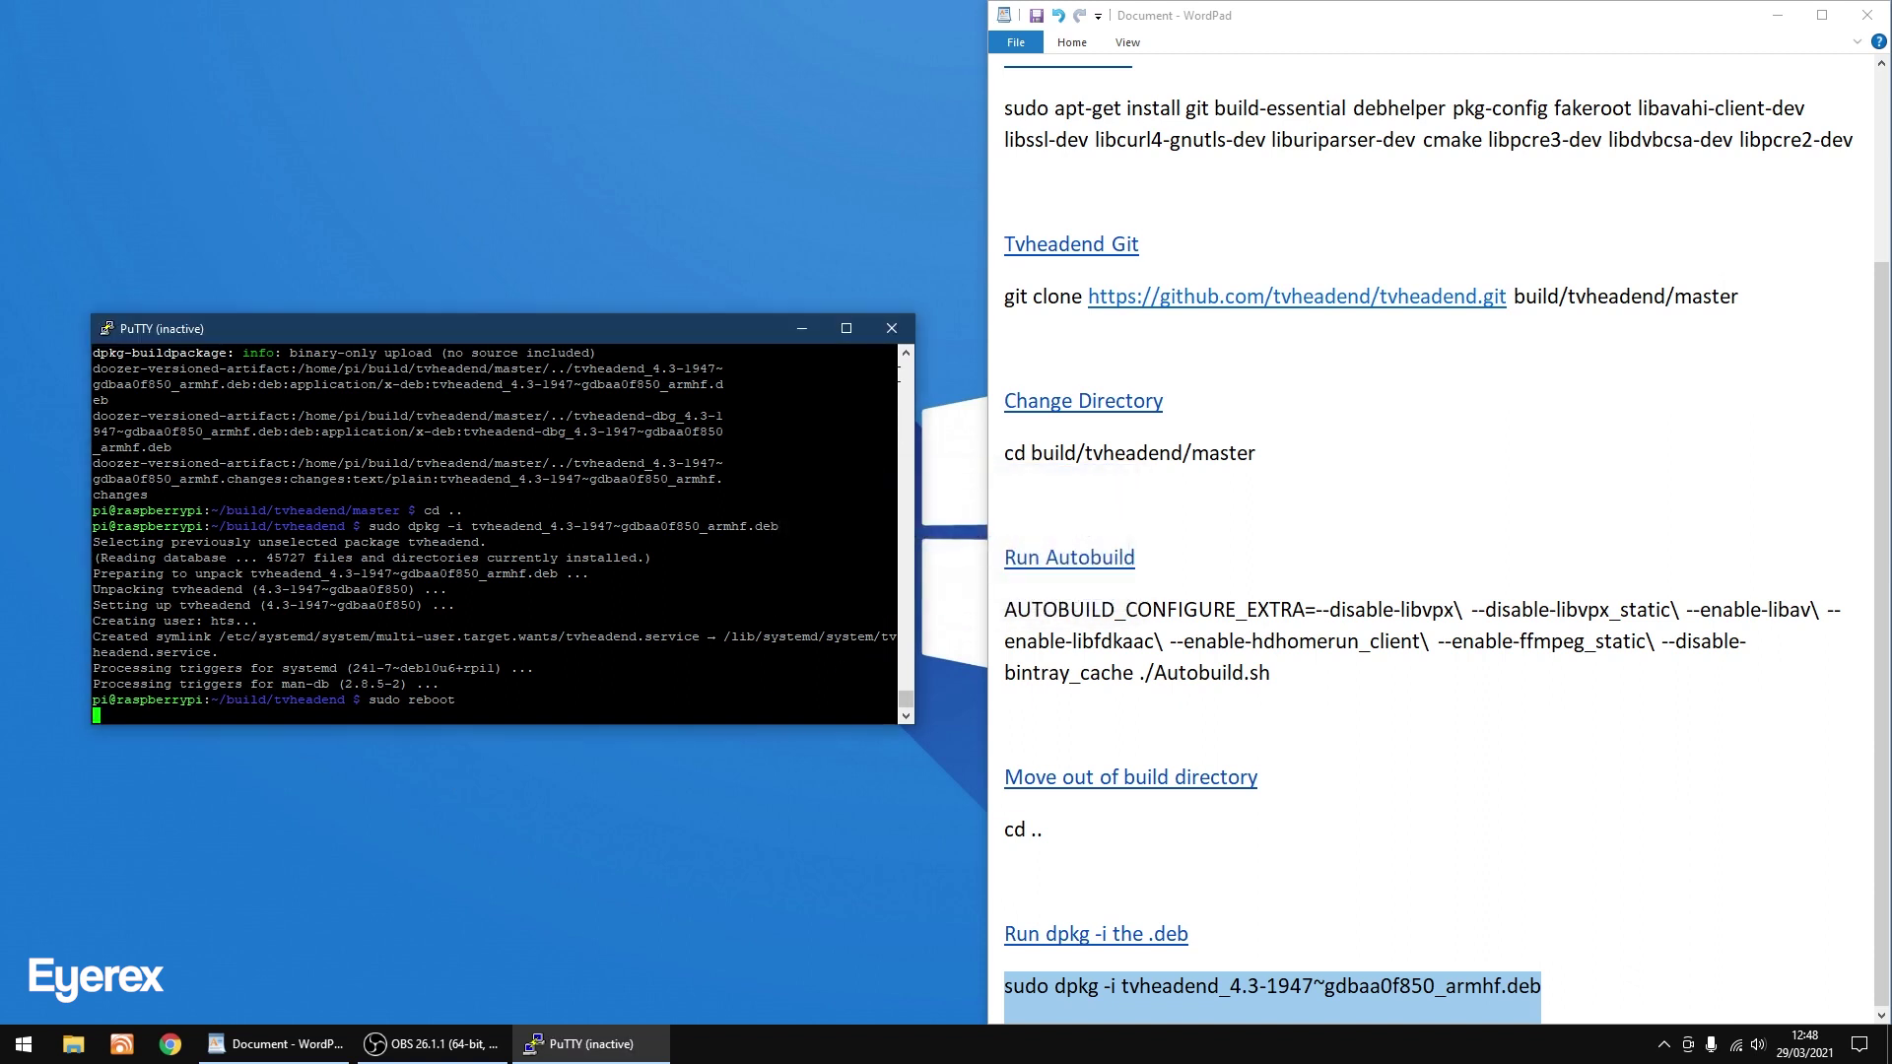
click(891, 329)
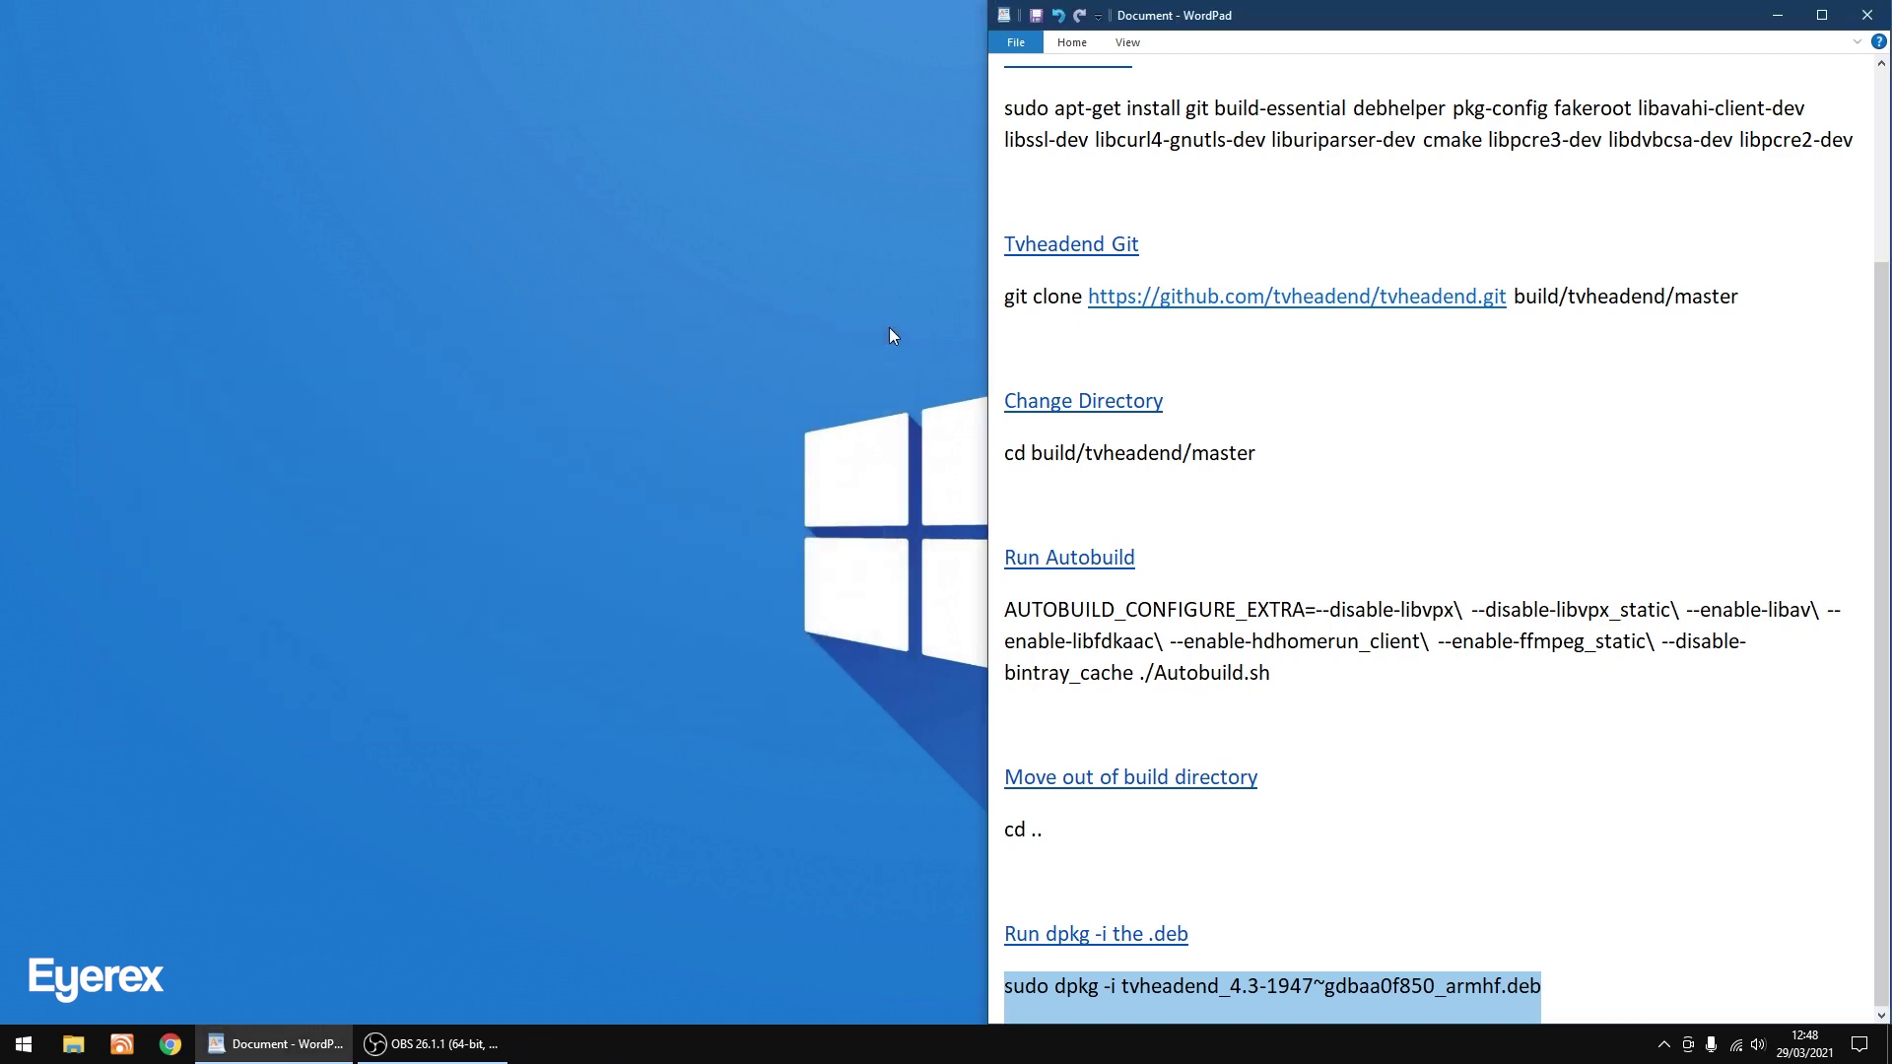
click(1773, 17)
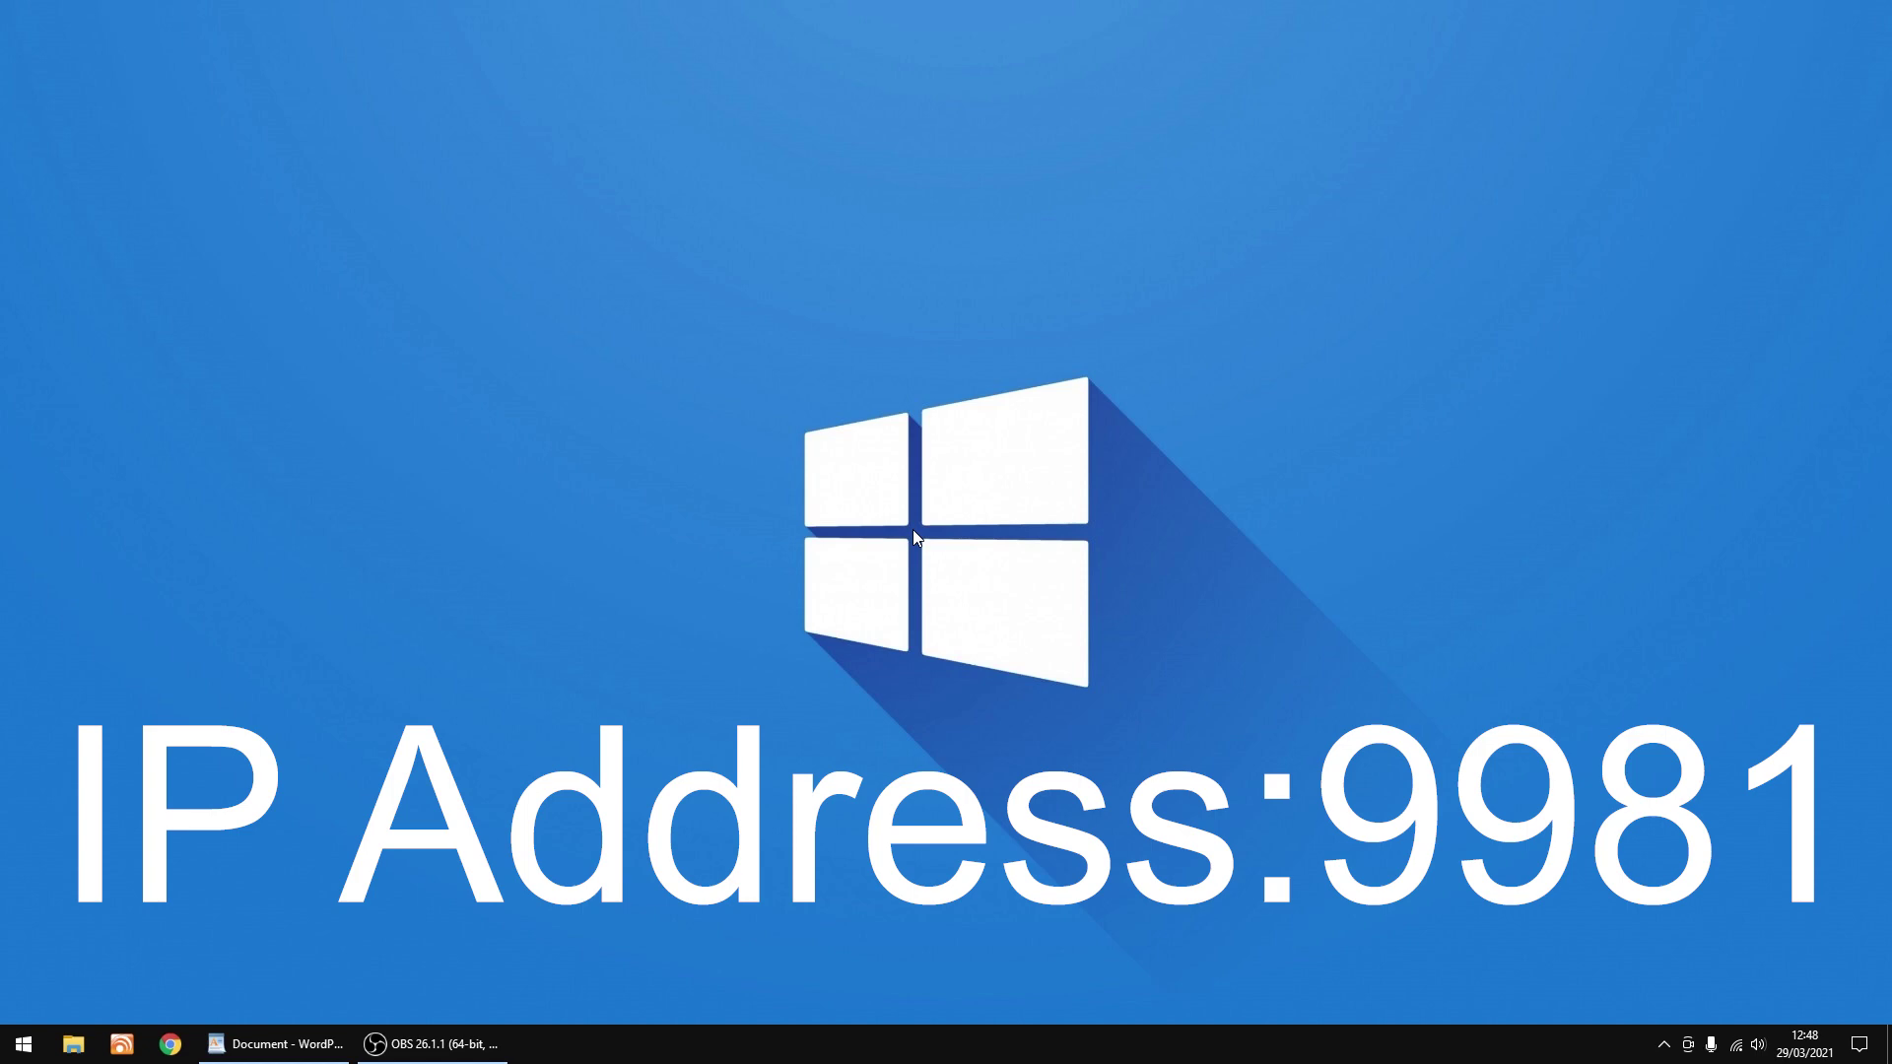
Bring up Chrome and load the Tvheadend bookmark at 192.168.1.194:9981.
click(171, 1043)
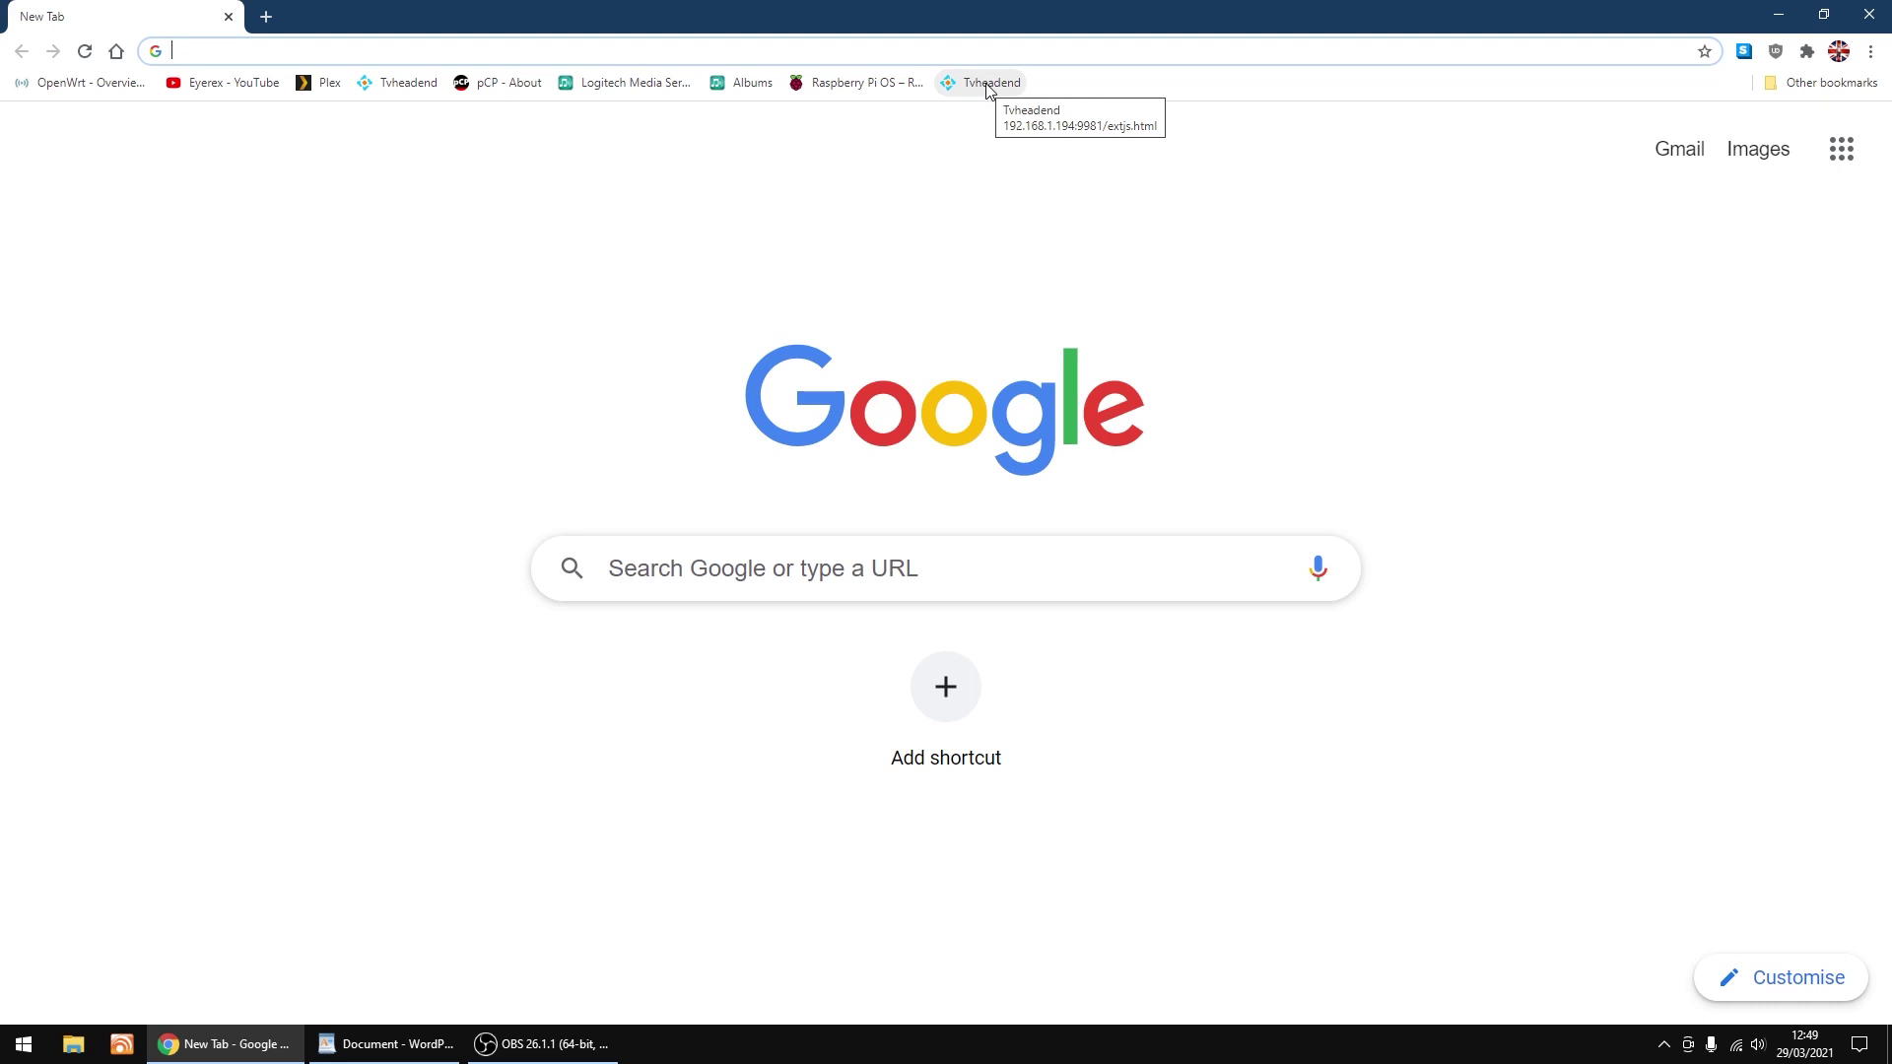
click(988, 85)
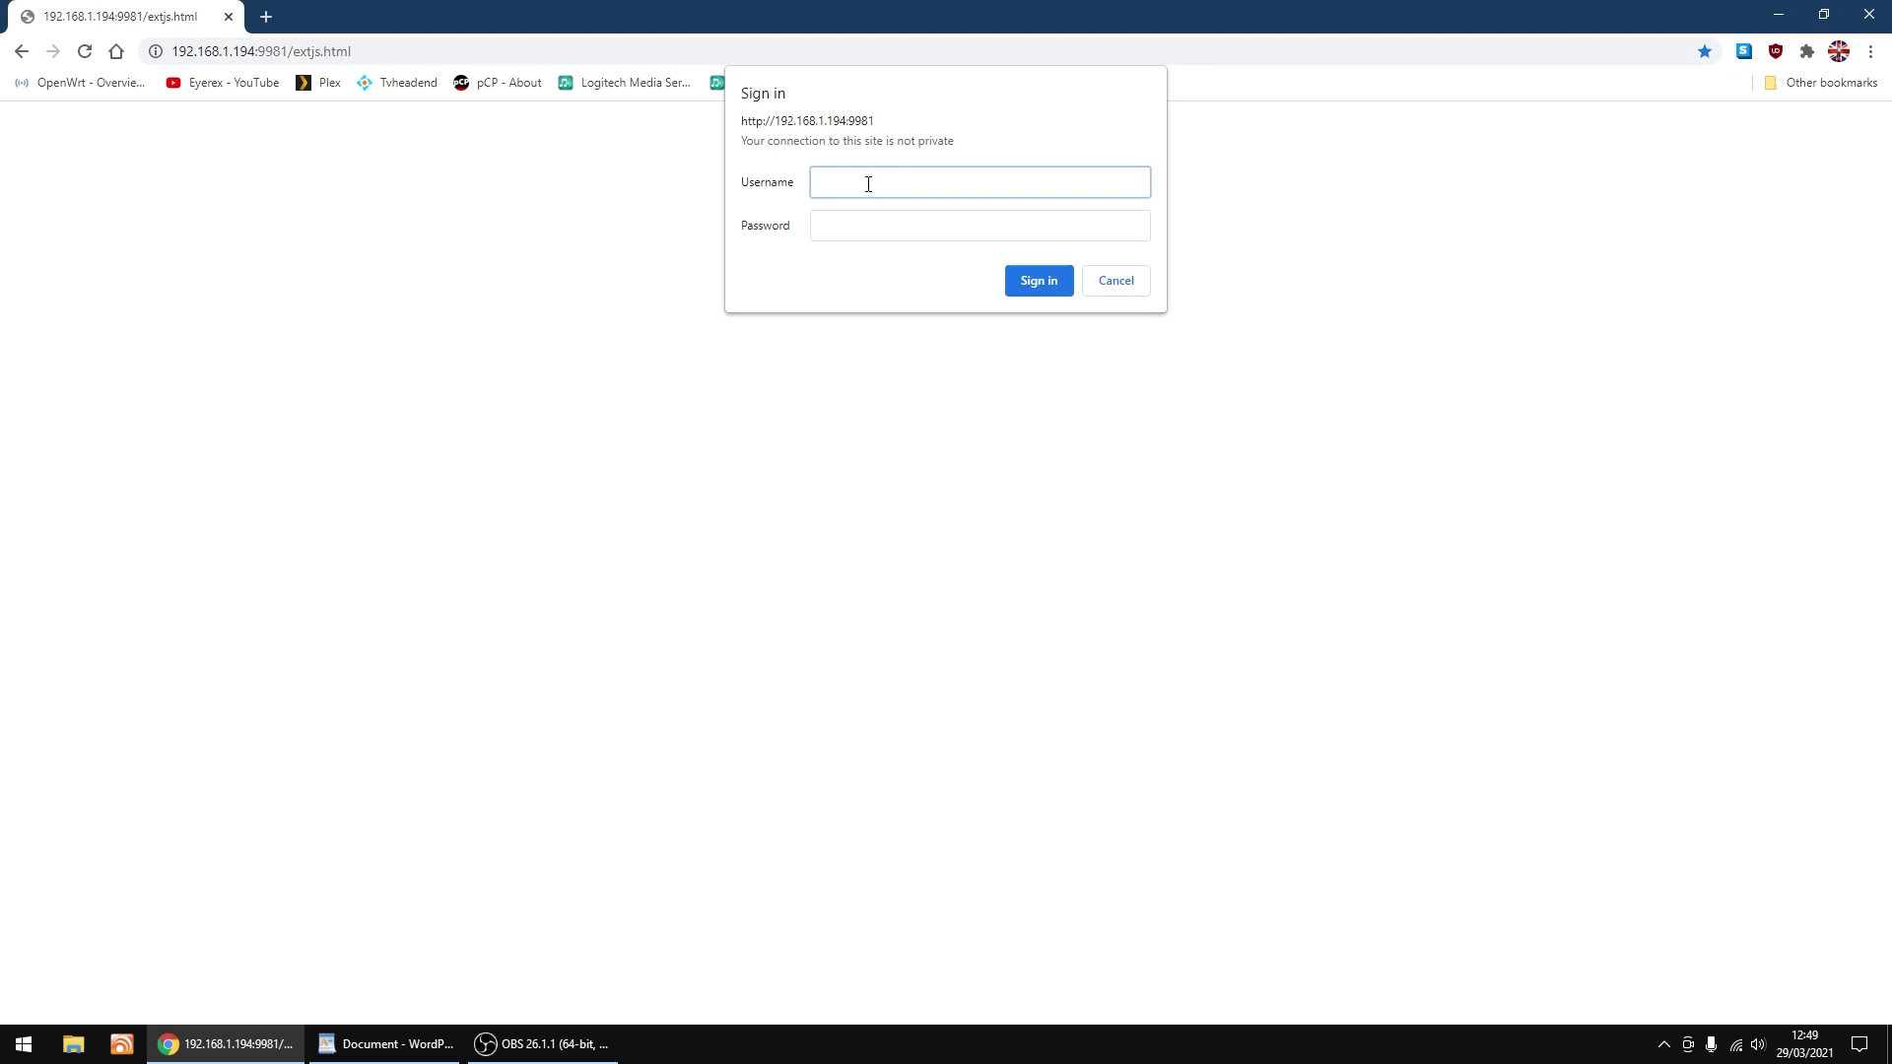
Enter the administrator username and password on the Tvheadend prompt and sign in.
text(tvheadend)
click(840, 223)
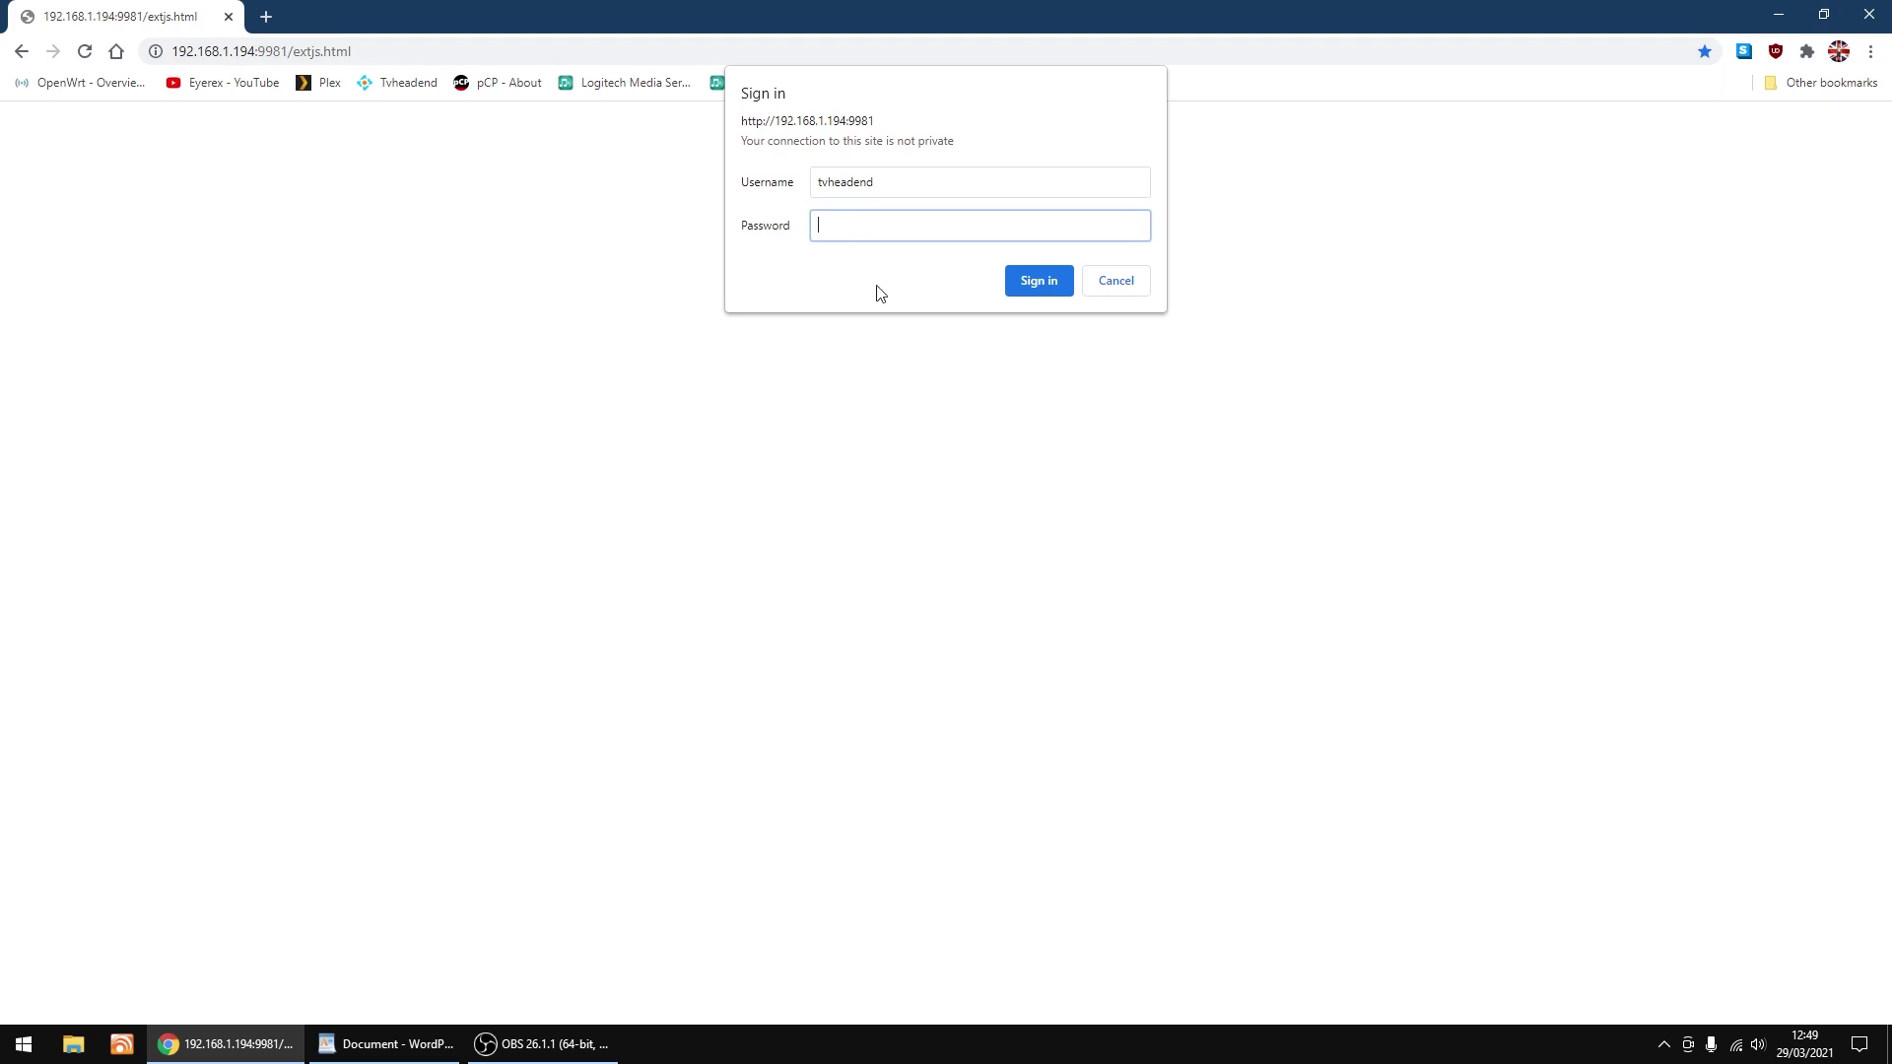
text(*********)
click(1026, 281)
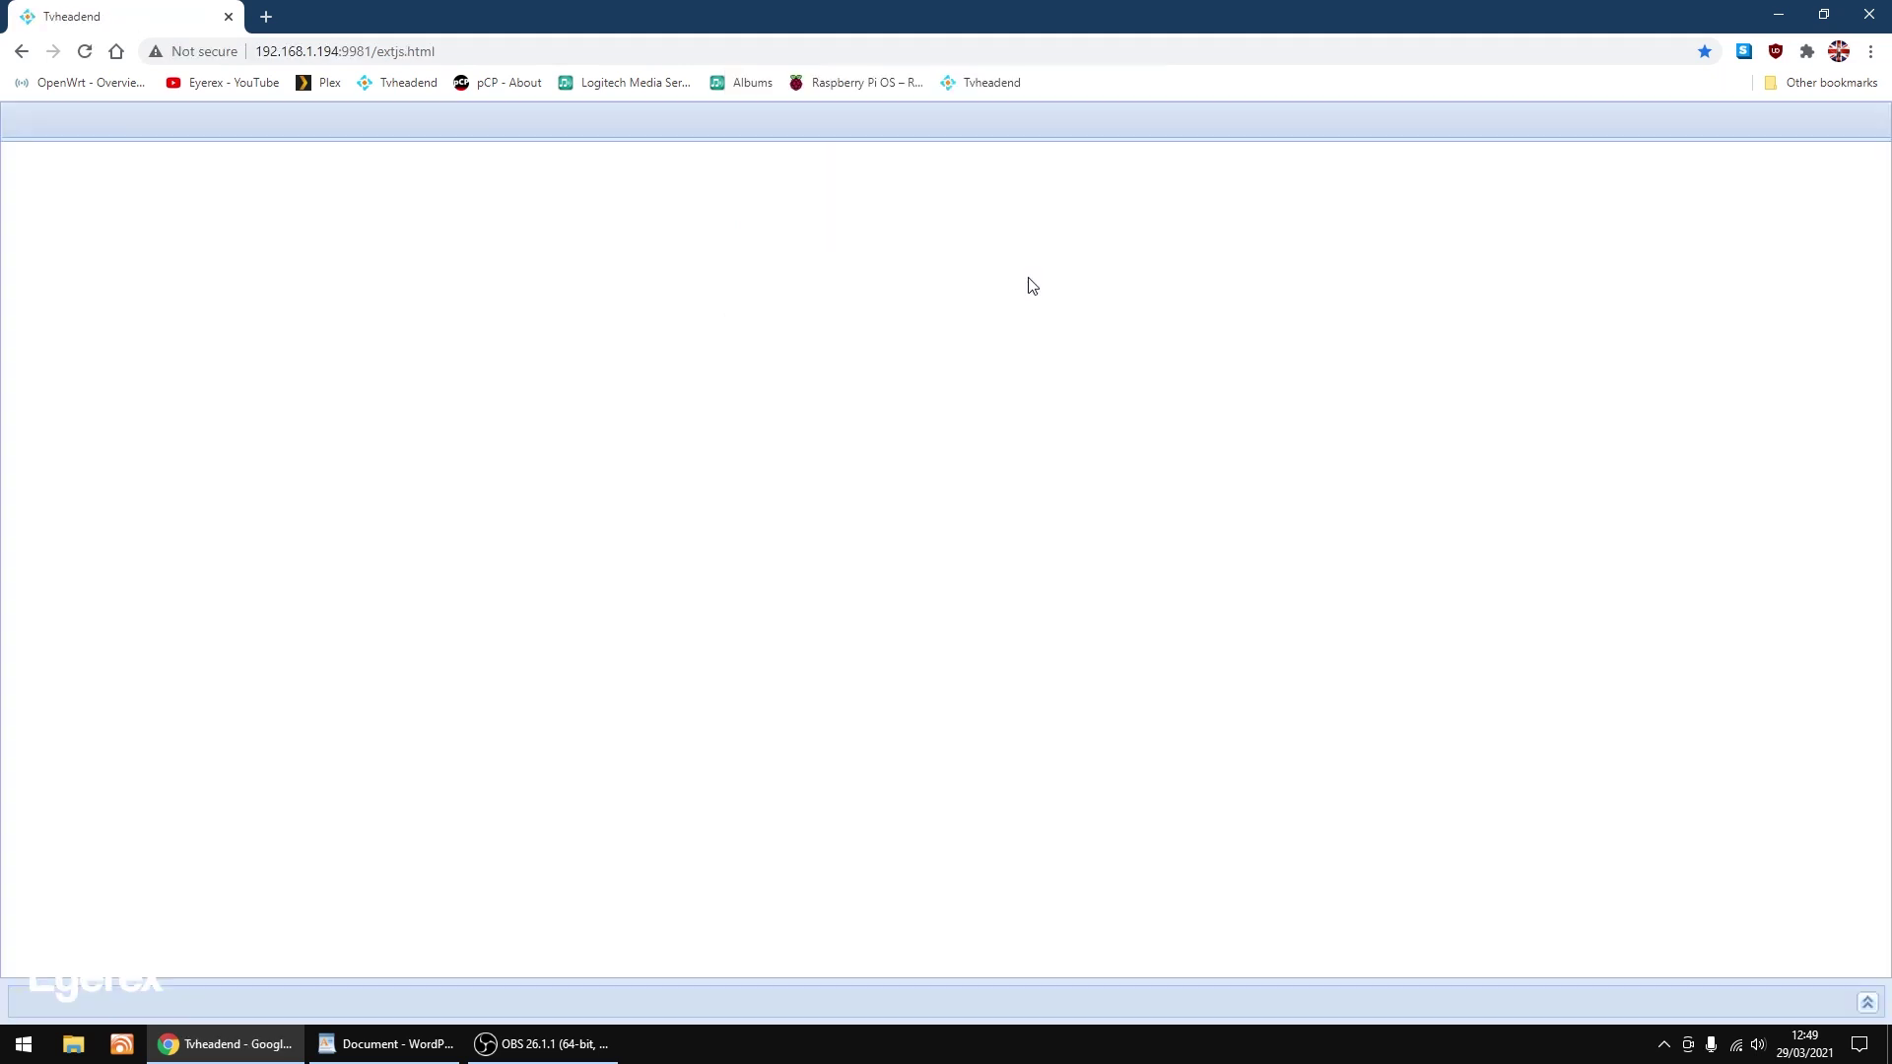